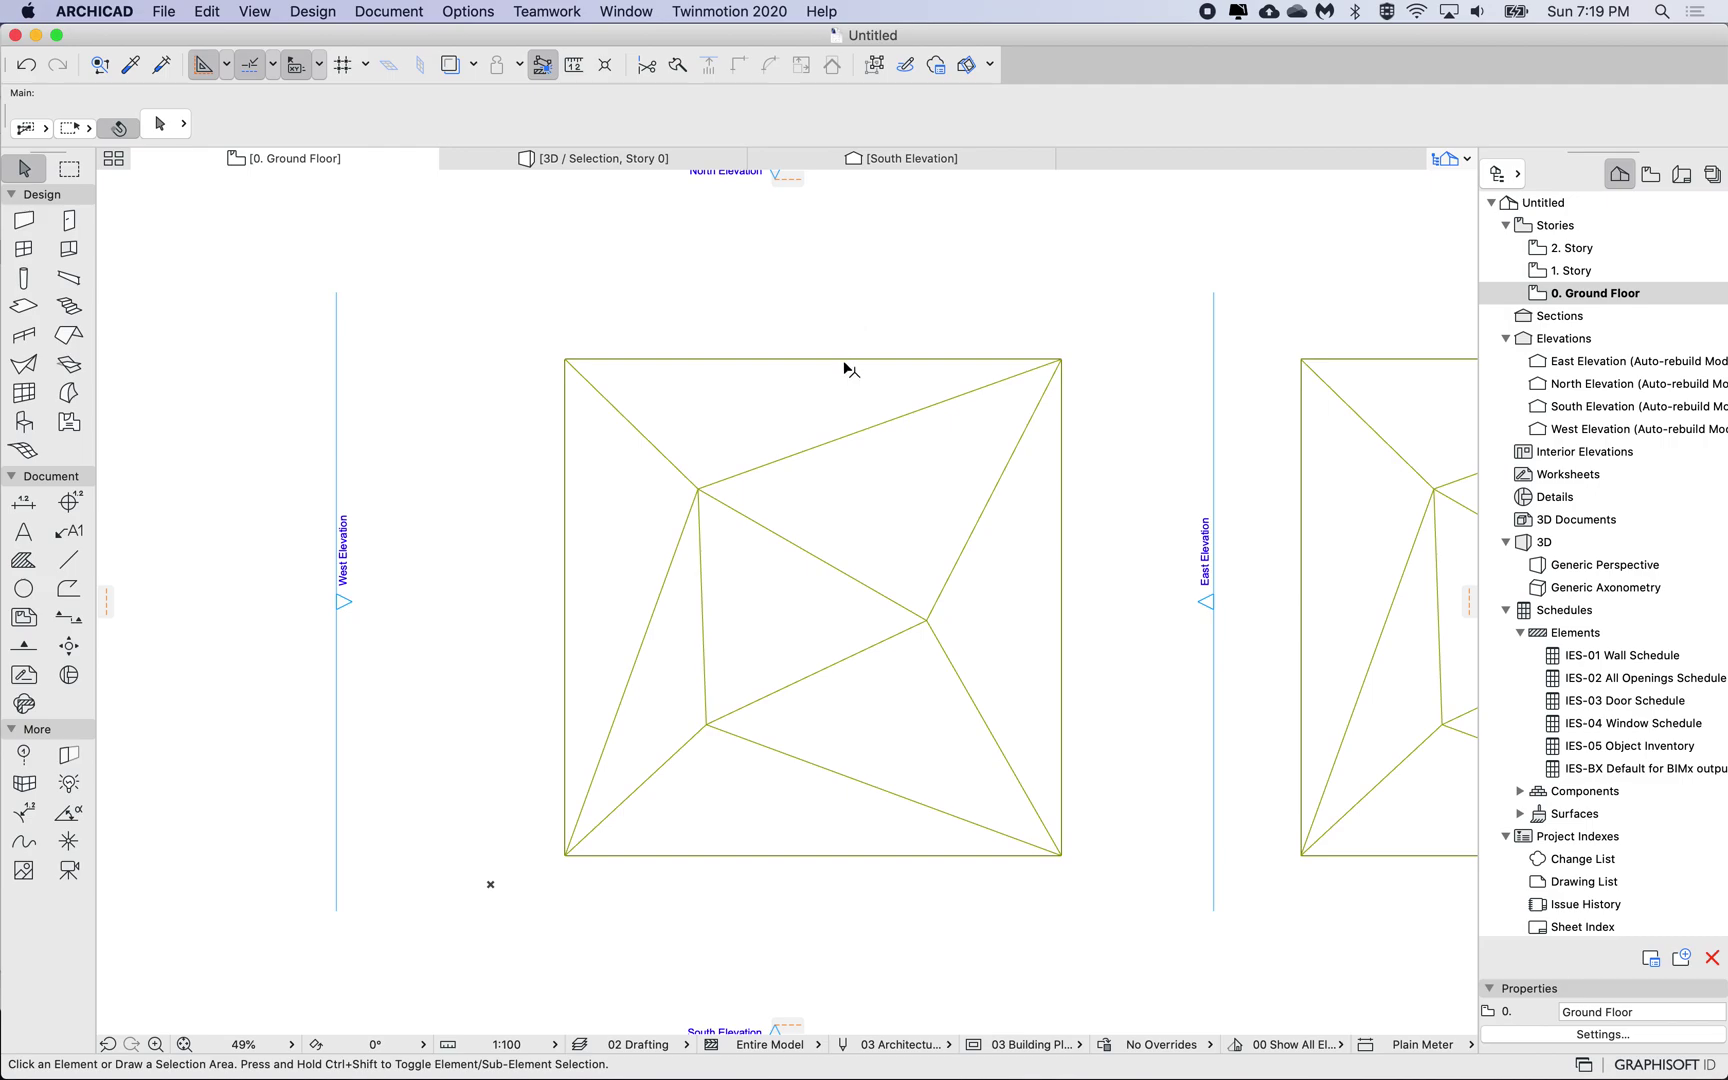
Examine the shape of the terrain mesh between the elevation markers in 3D and return to the ground floor plan
scroll(888, 339, right, 2)
scroll(888, 339, up, 1)
scroll(887, 345, left, 1)
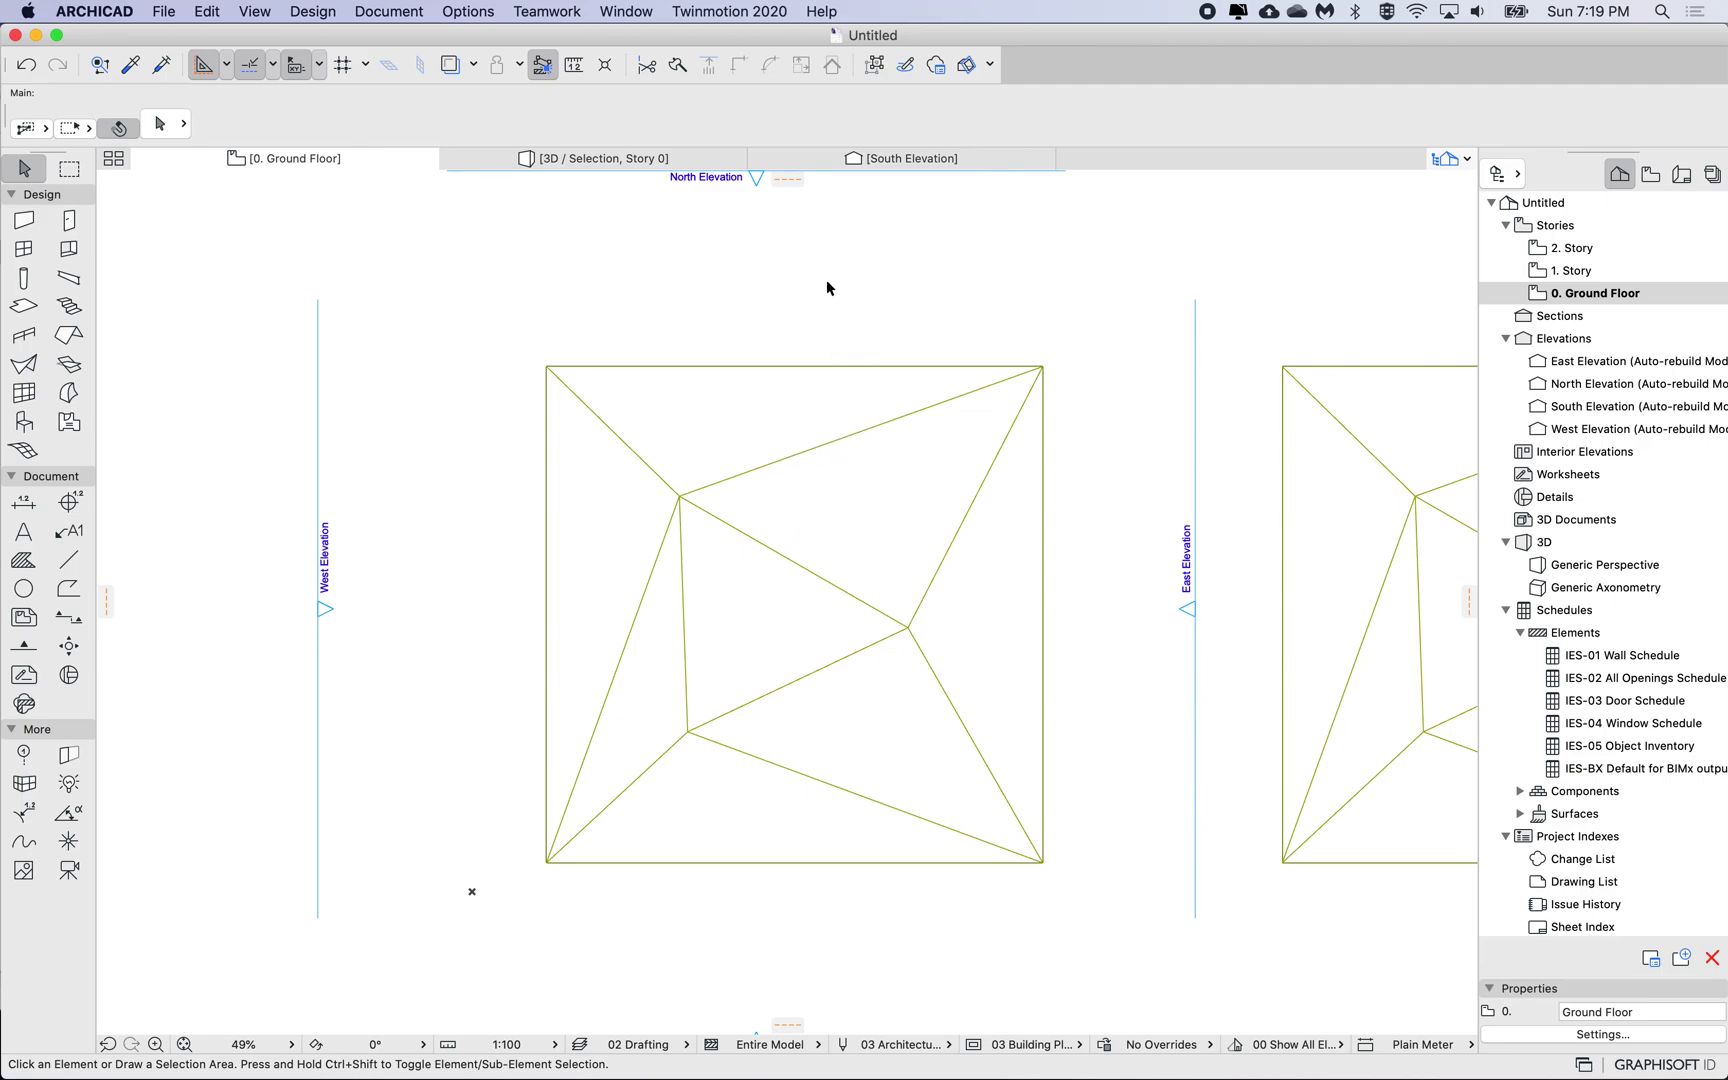
click(821, 463)
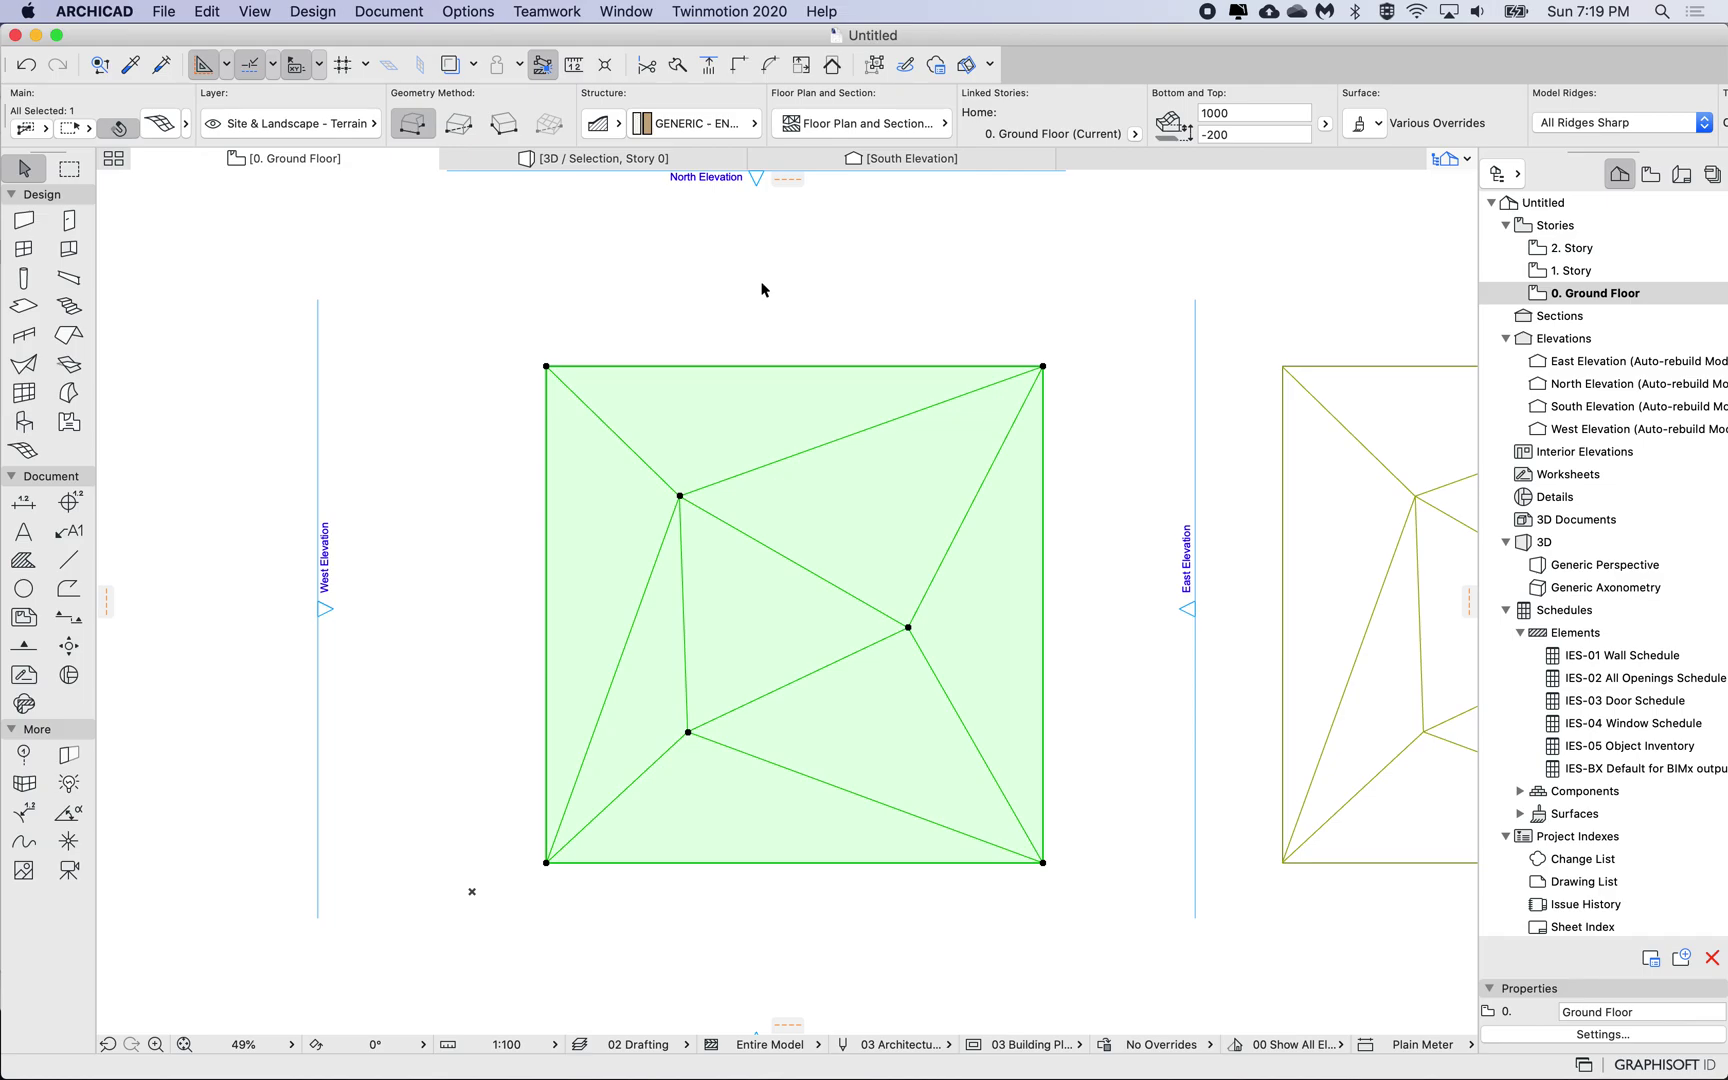
key(F5)
scroll(686, 629, down, 3)
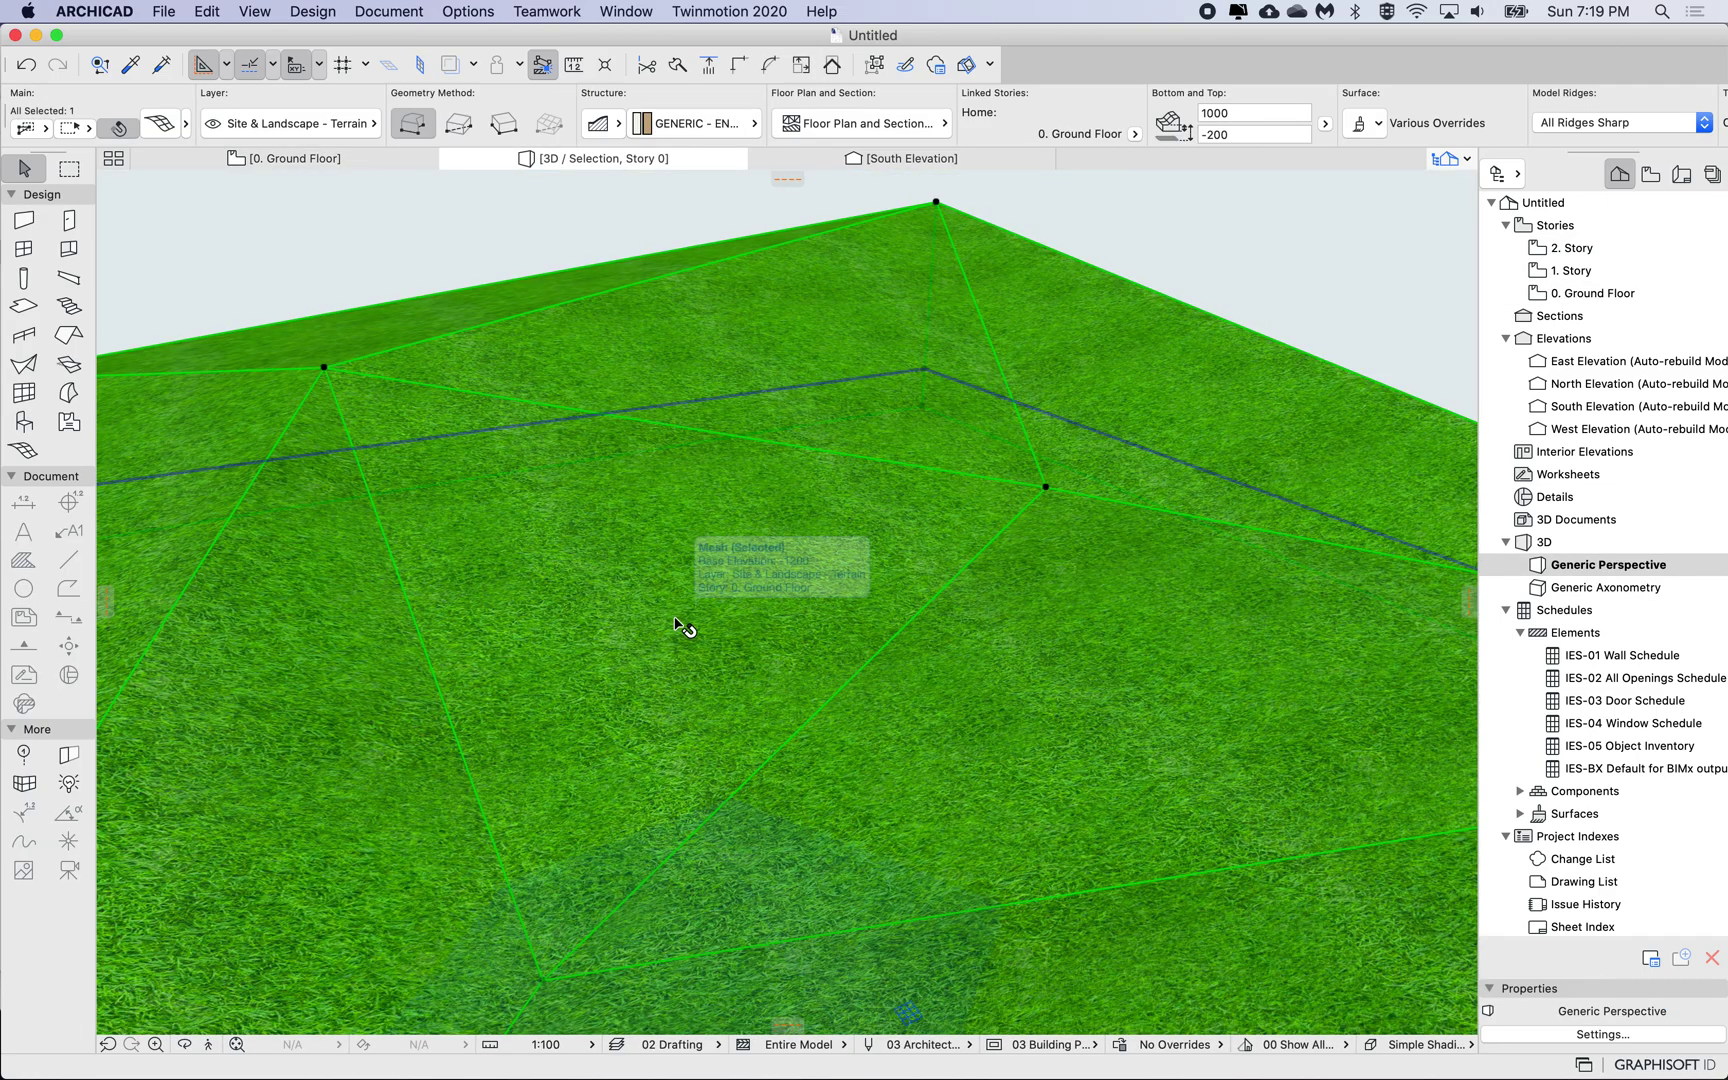
scroll(686, 629, down, 5)
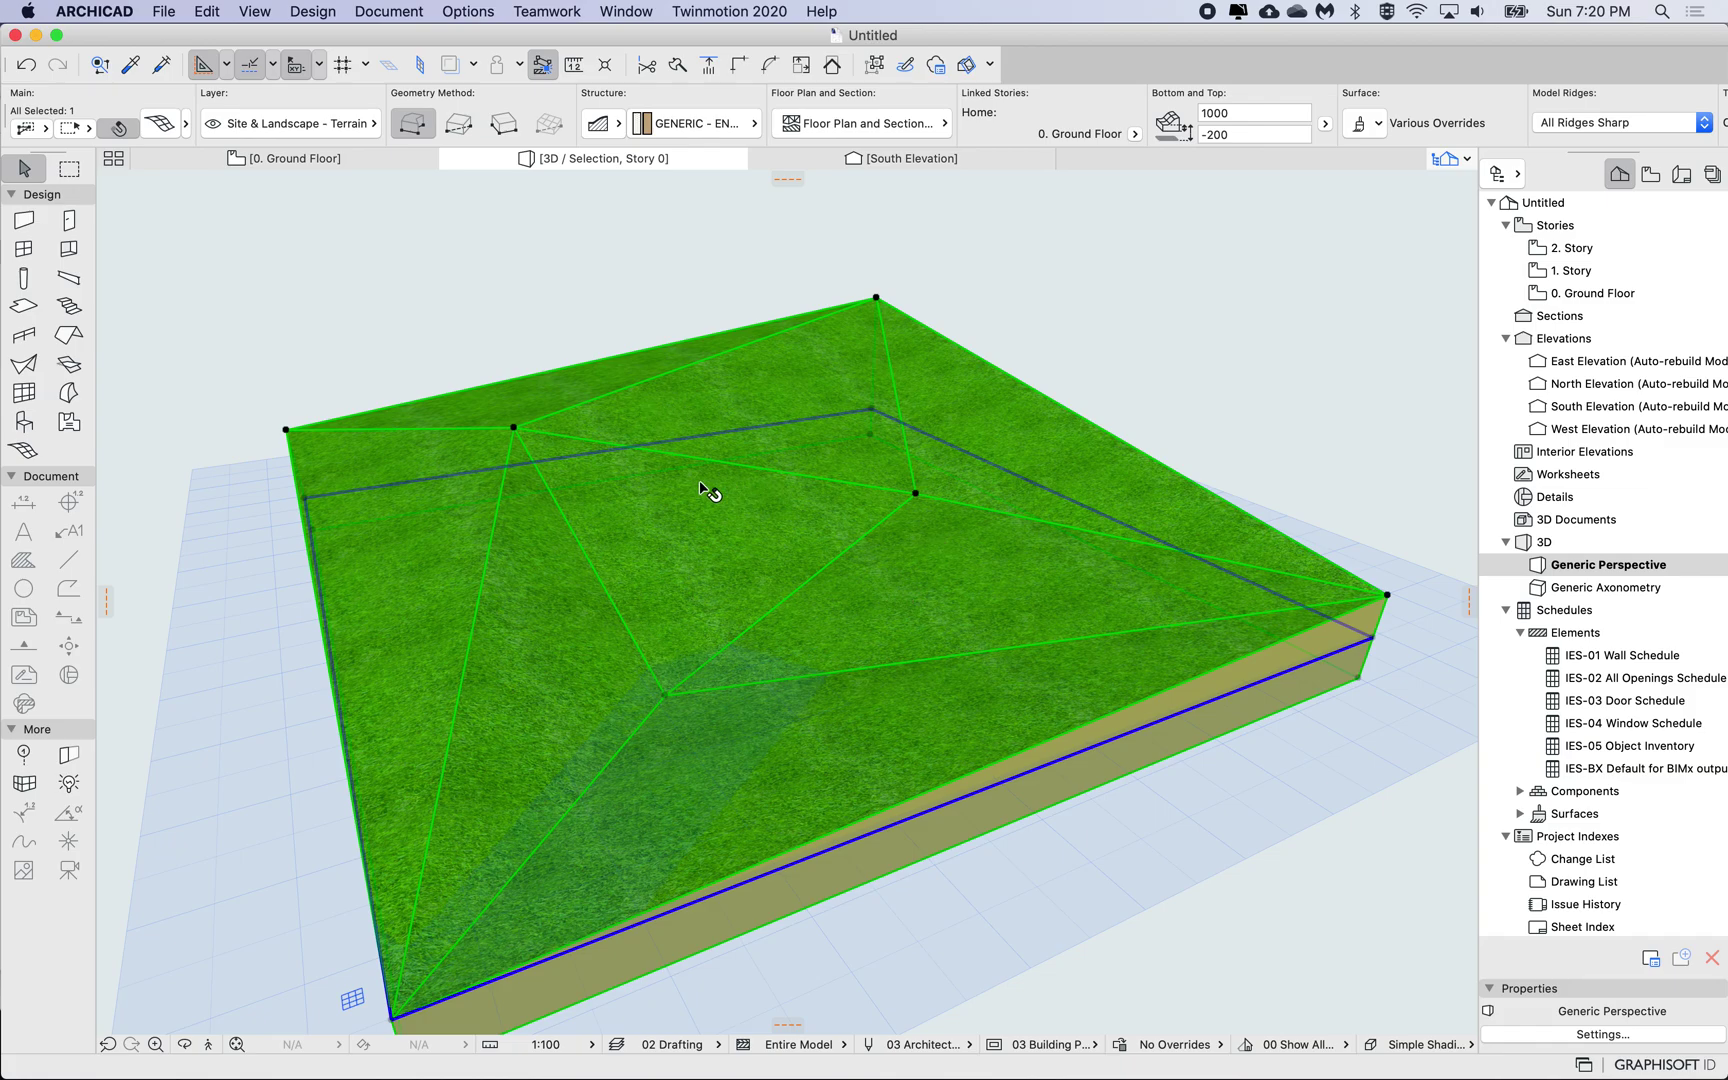
mouse_move(814, 531)
shift+middle_down()
mouse_move(694, 513)
mouse_move(805, 520)
shift+middle_up()
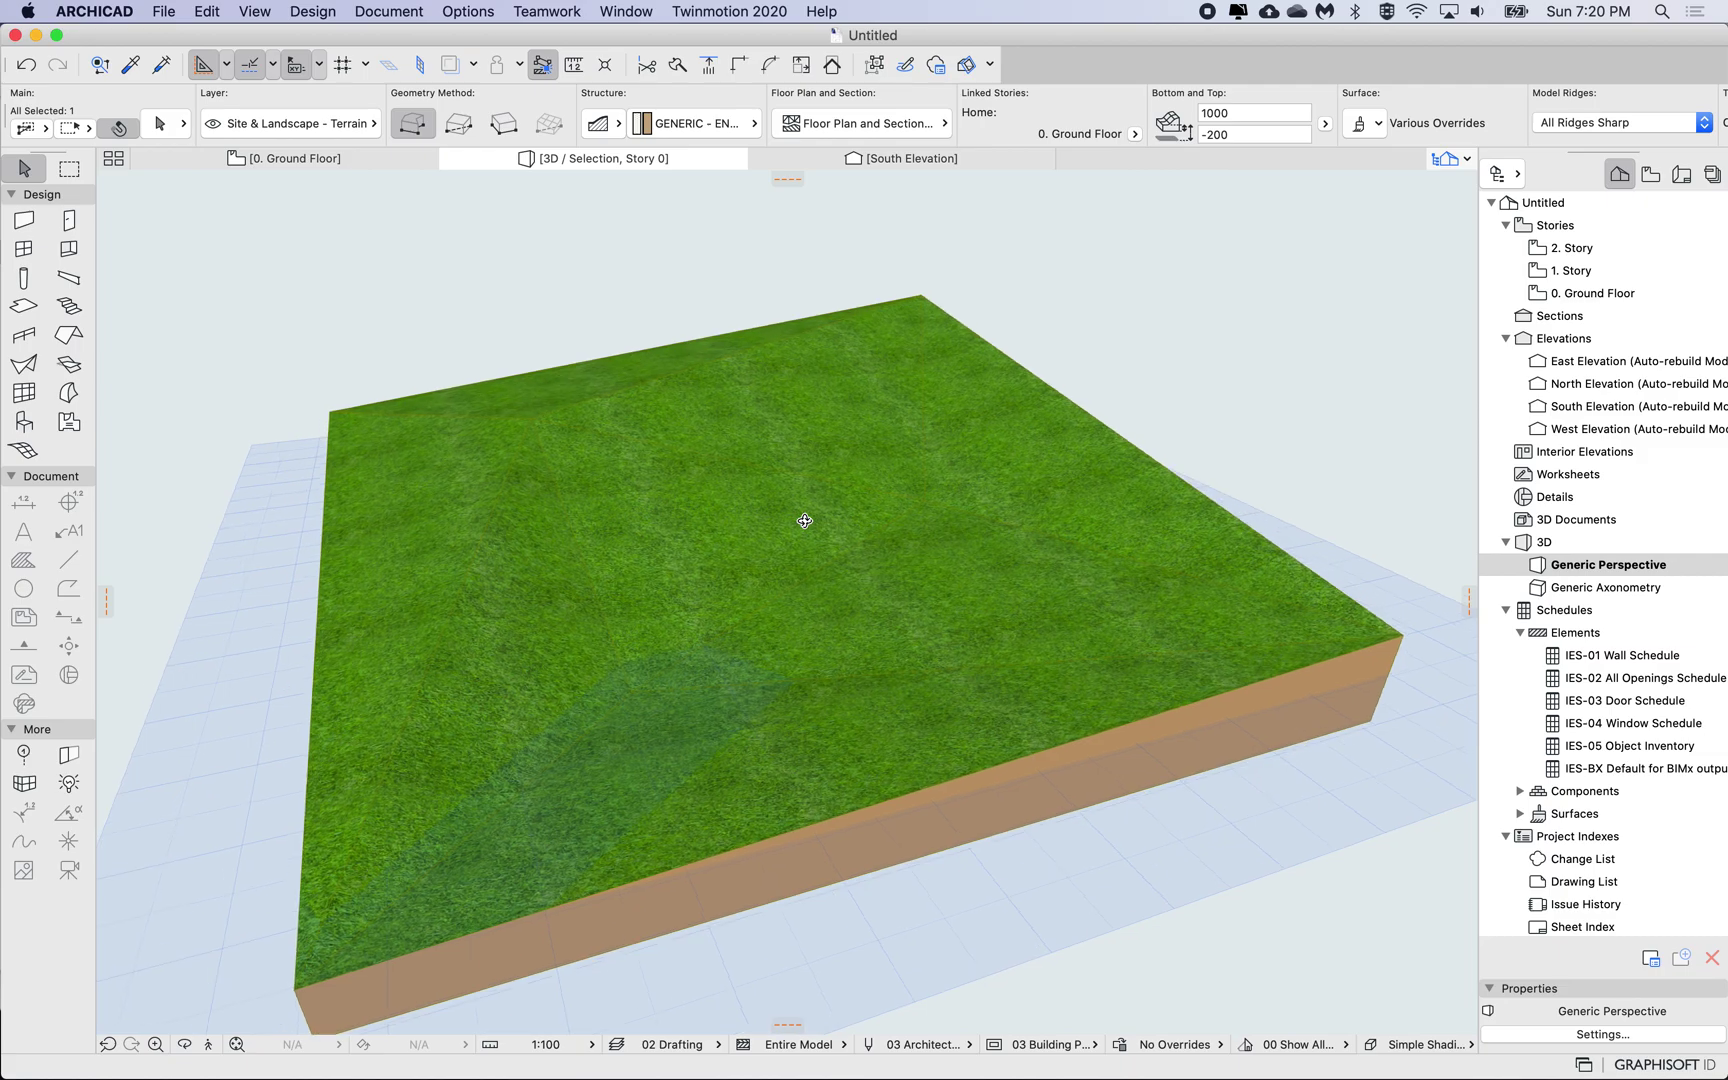
key(F2)
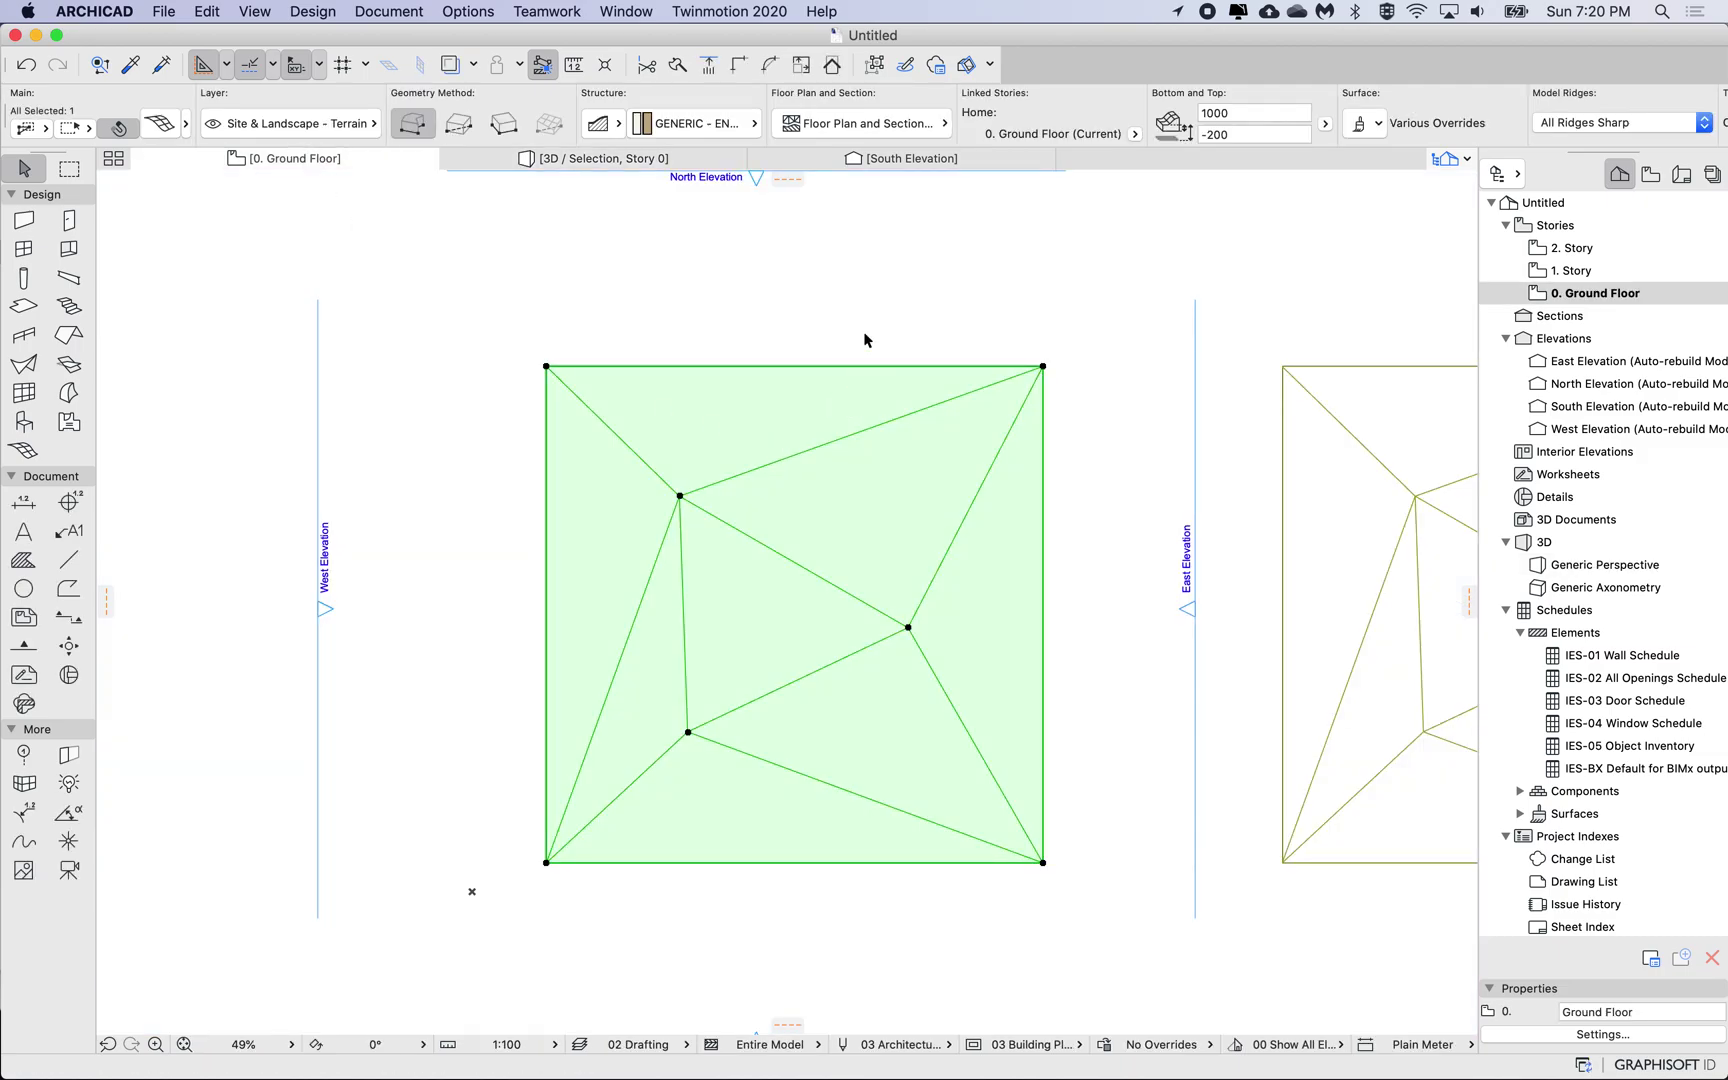
click(864, 331)
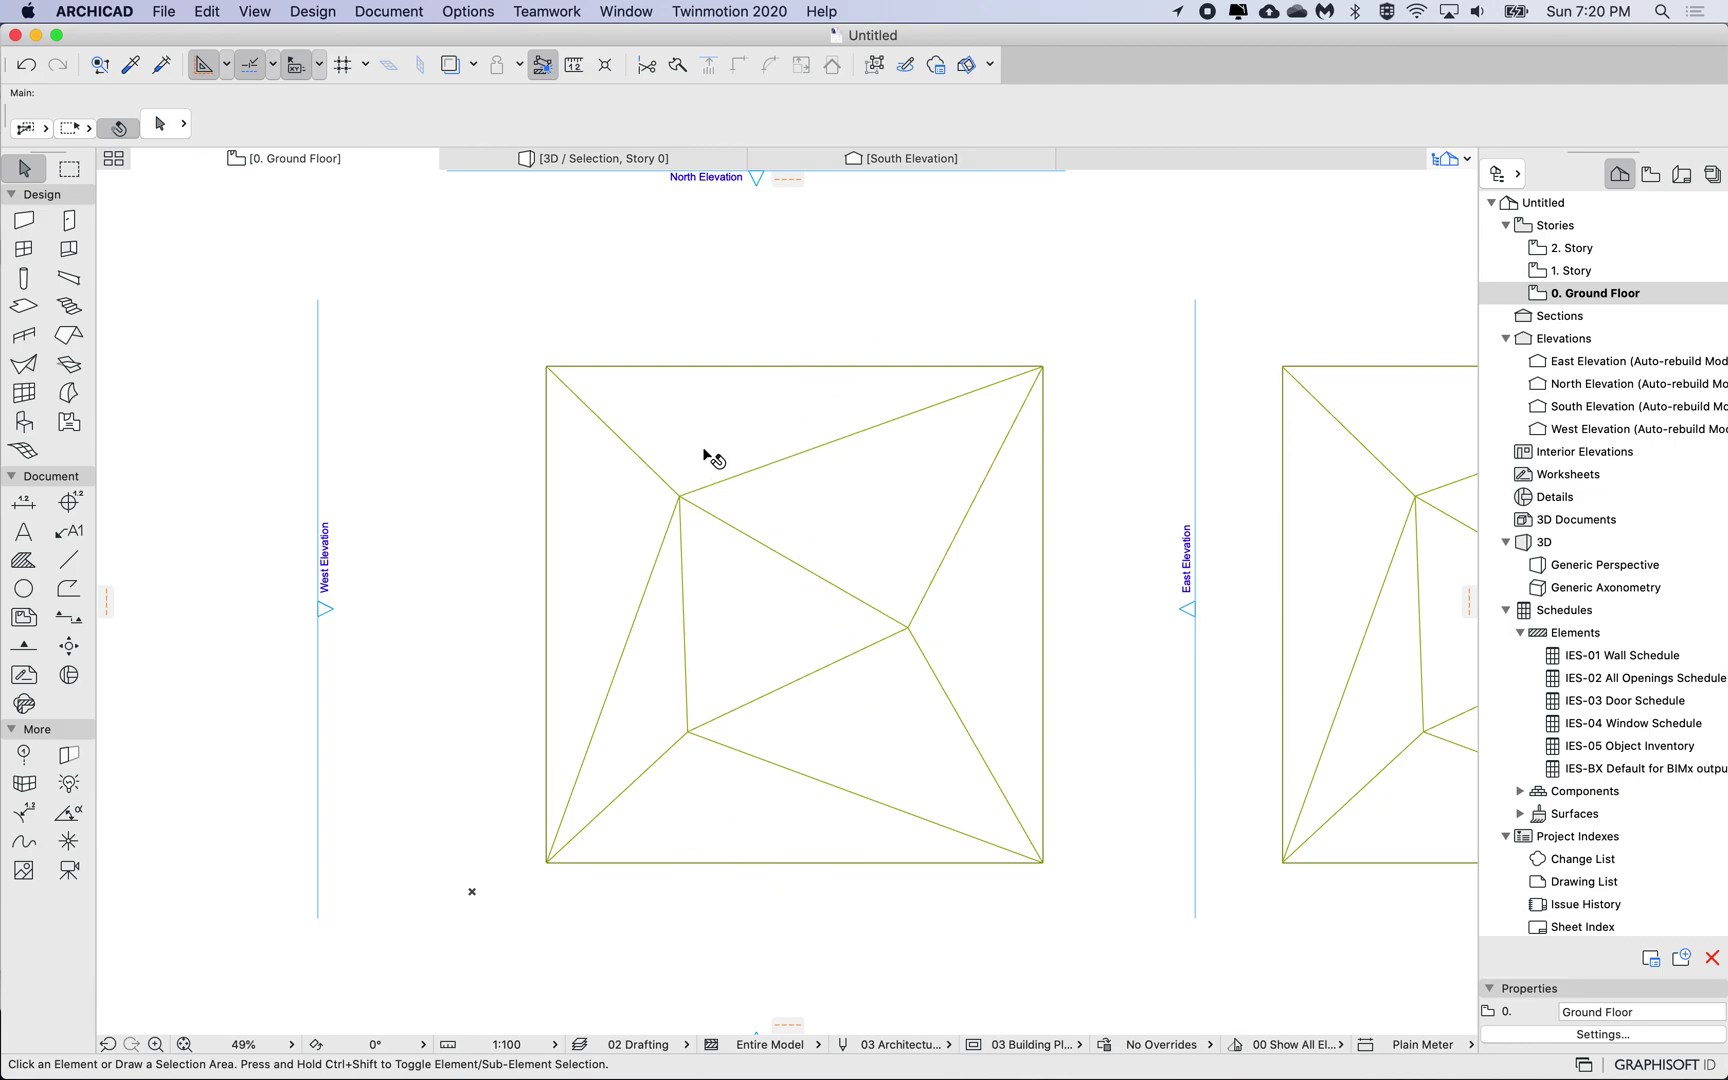
Draw a four-node S-shaped spline across the terrain mesh, extending past its north and south edges
click(24, 845)
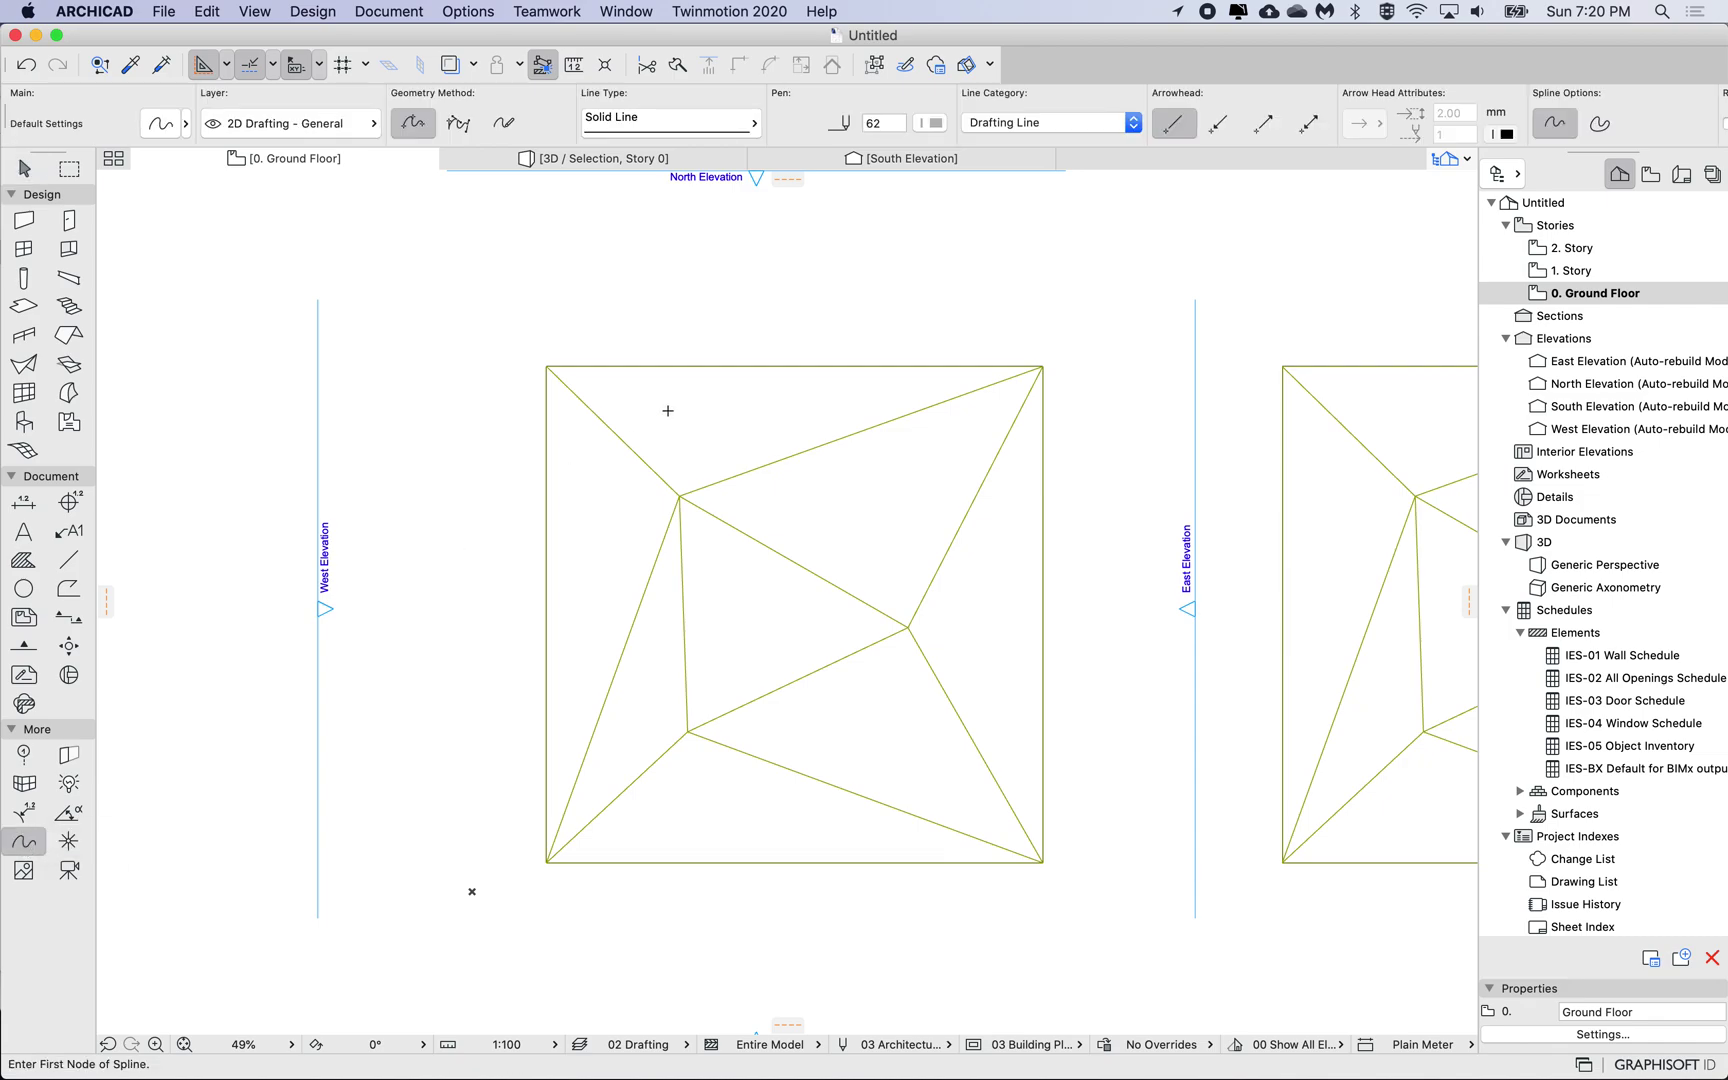
click(814, 326)
click(757, 562)
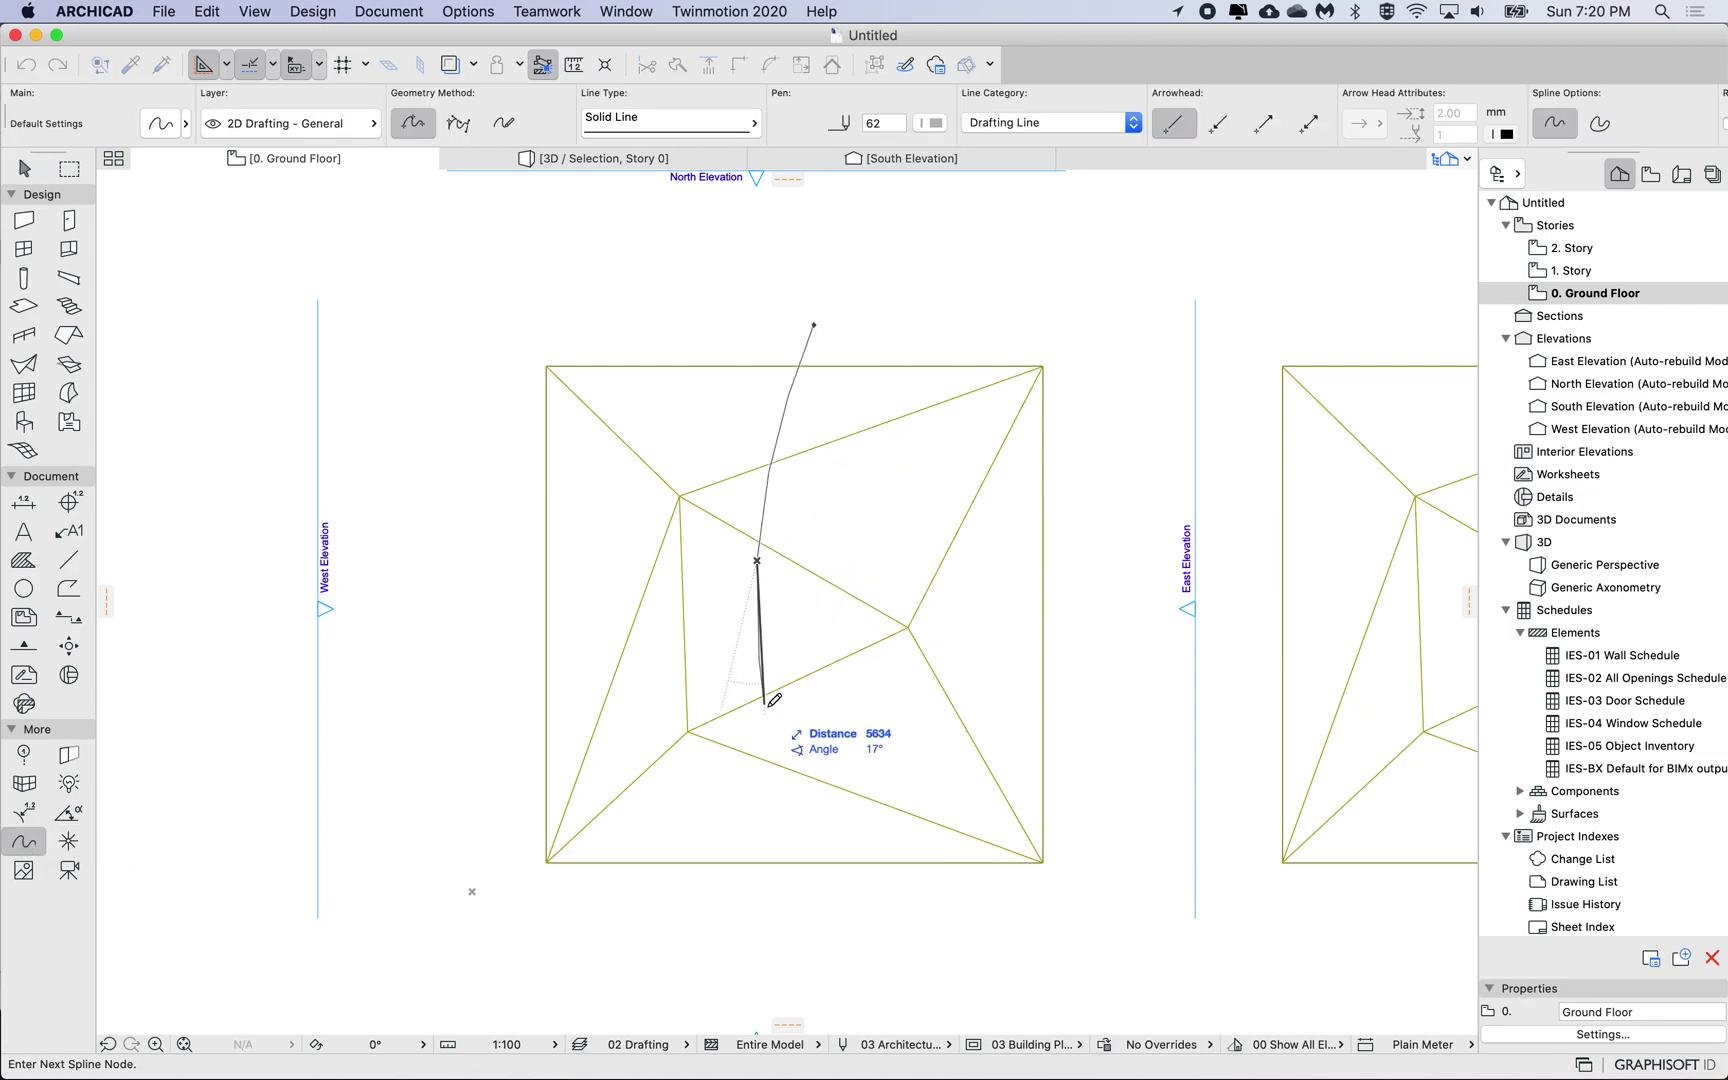
click(771, 736)
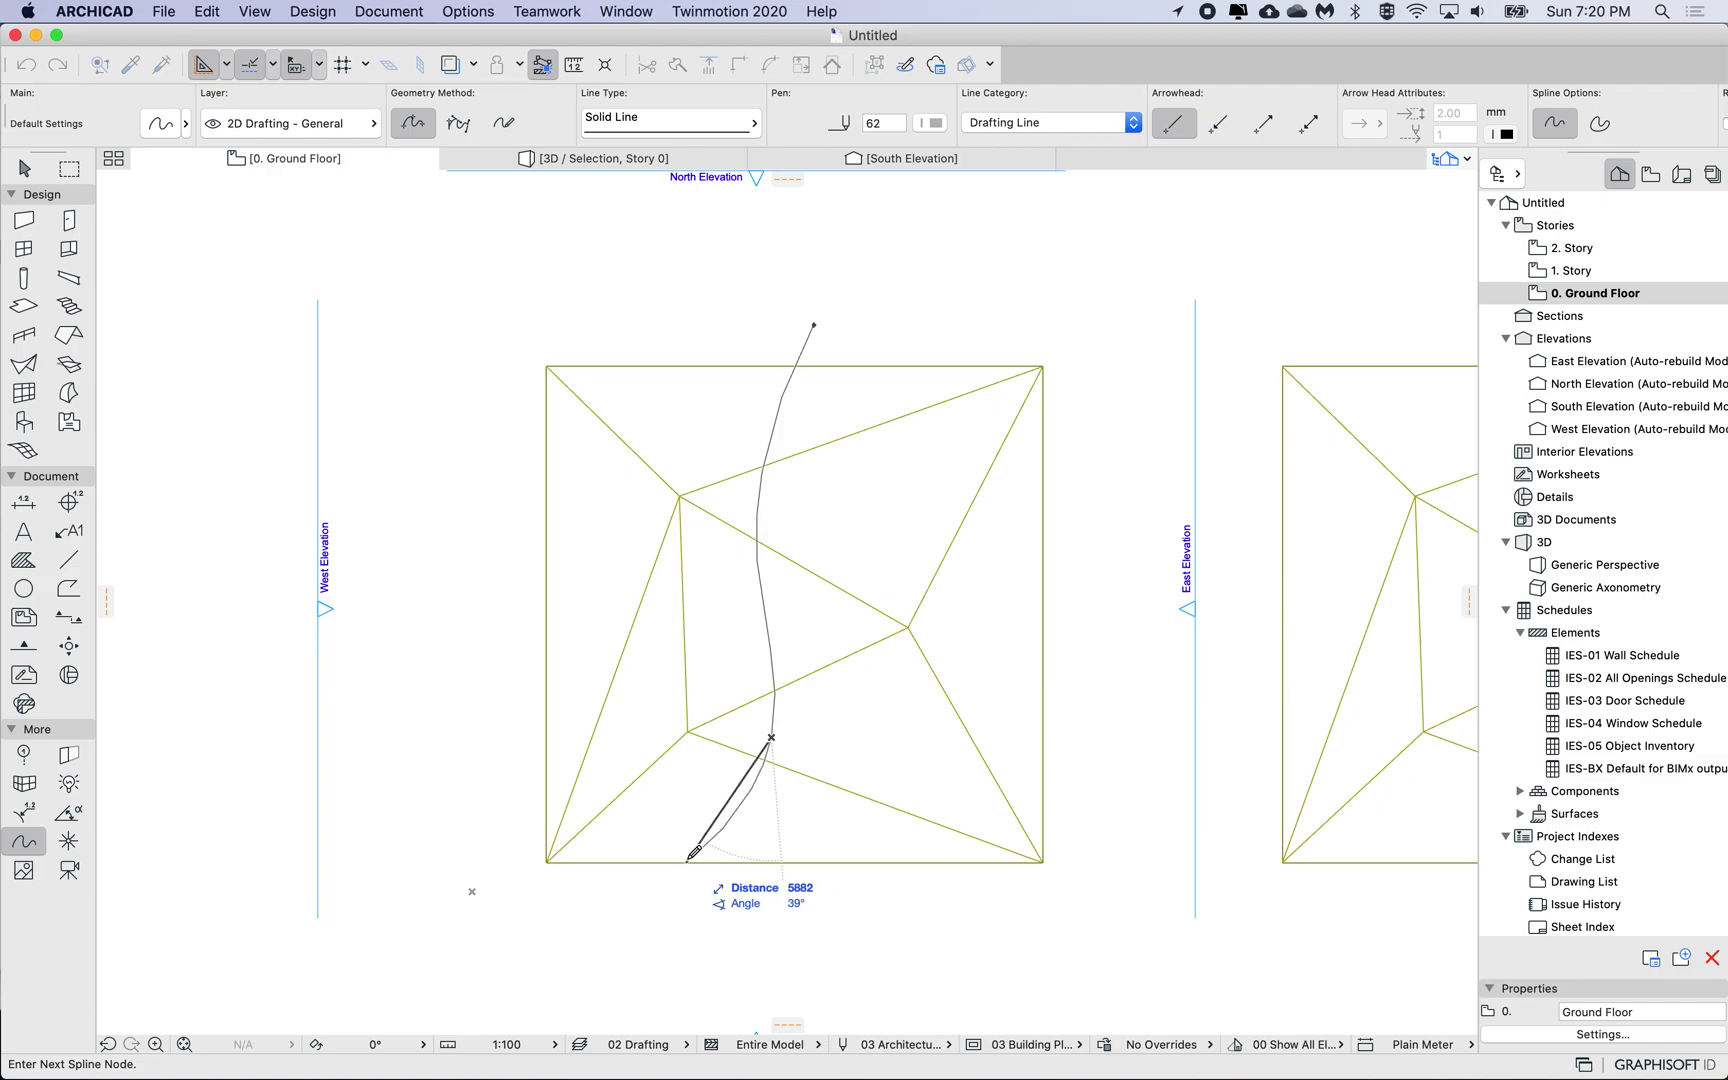
double_click(643, 918)
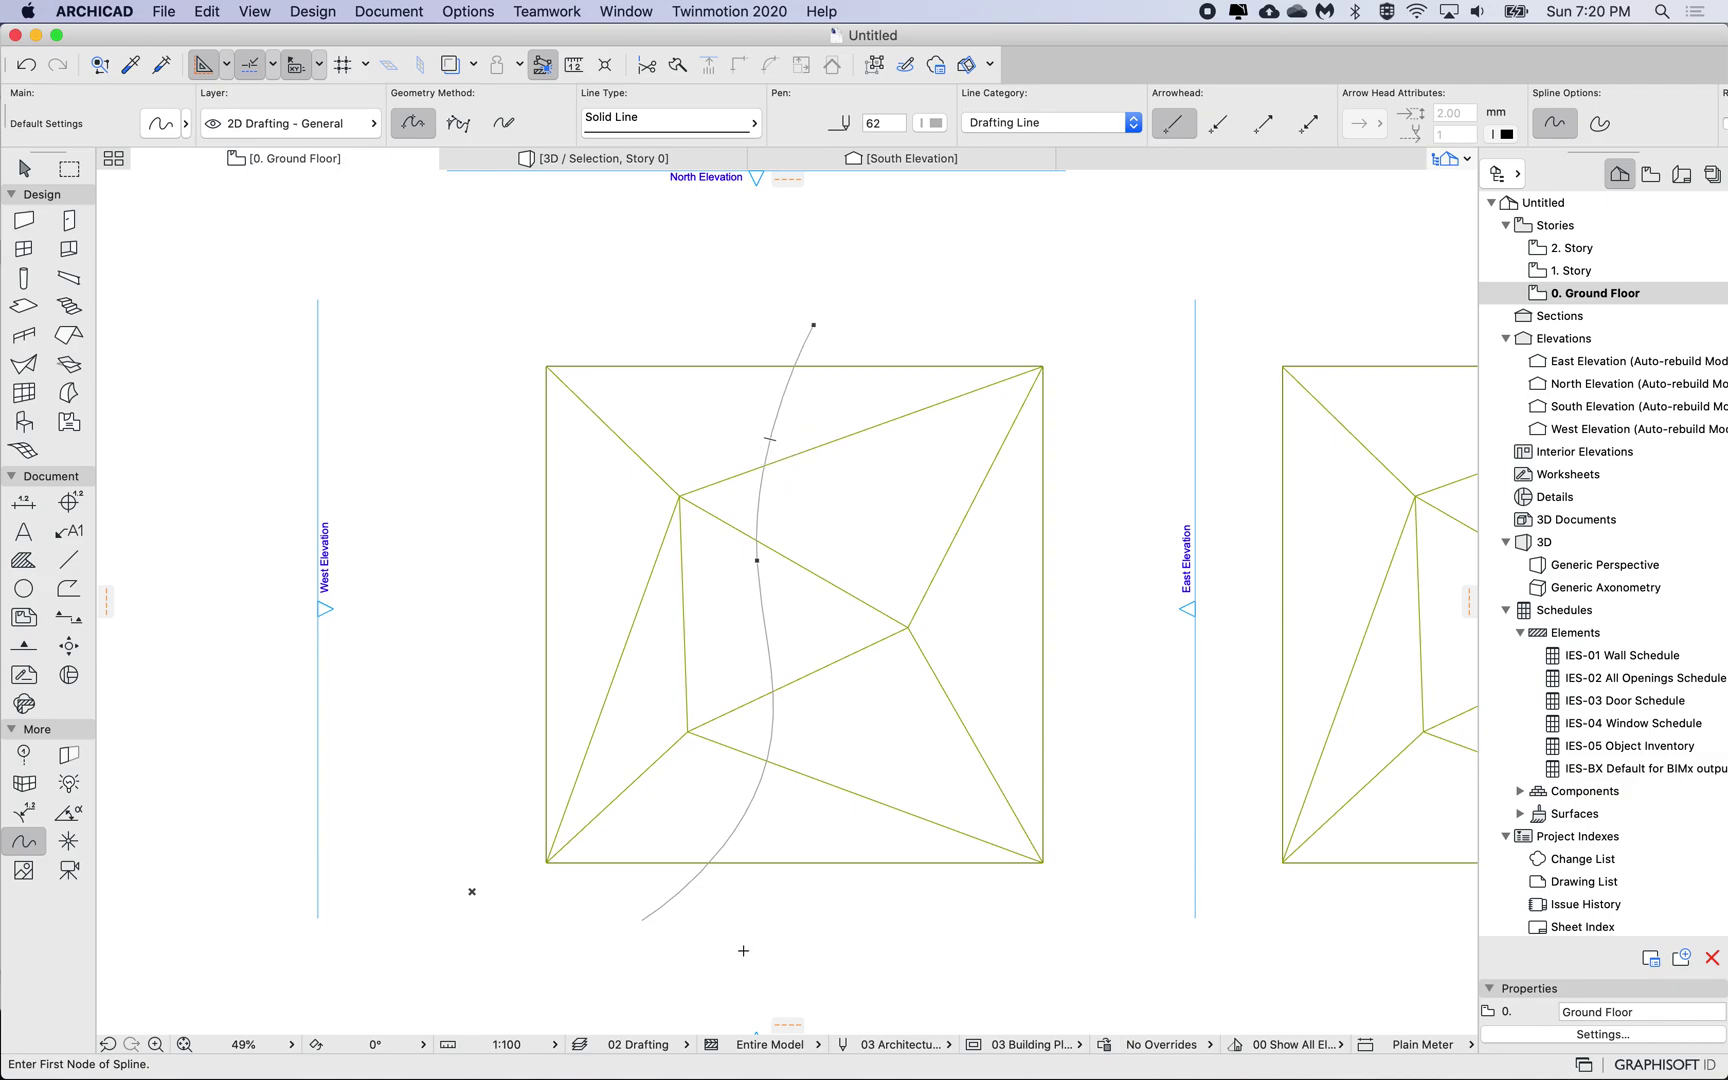
Offset a copy of the spline 3000 mm to its east side to form the path's second edge
shift+click(762, 508)
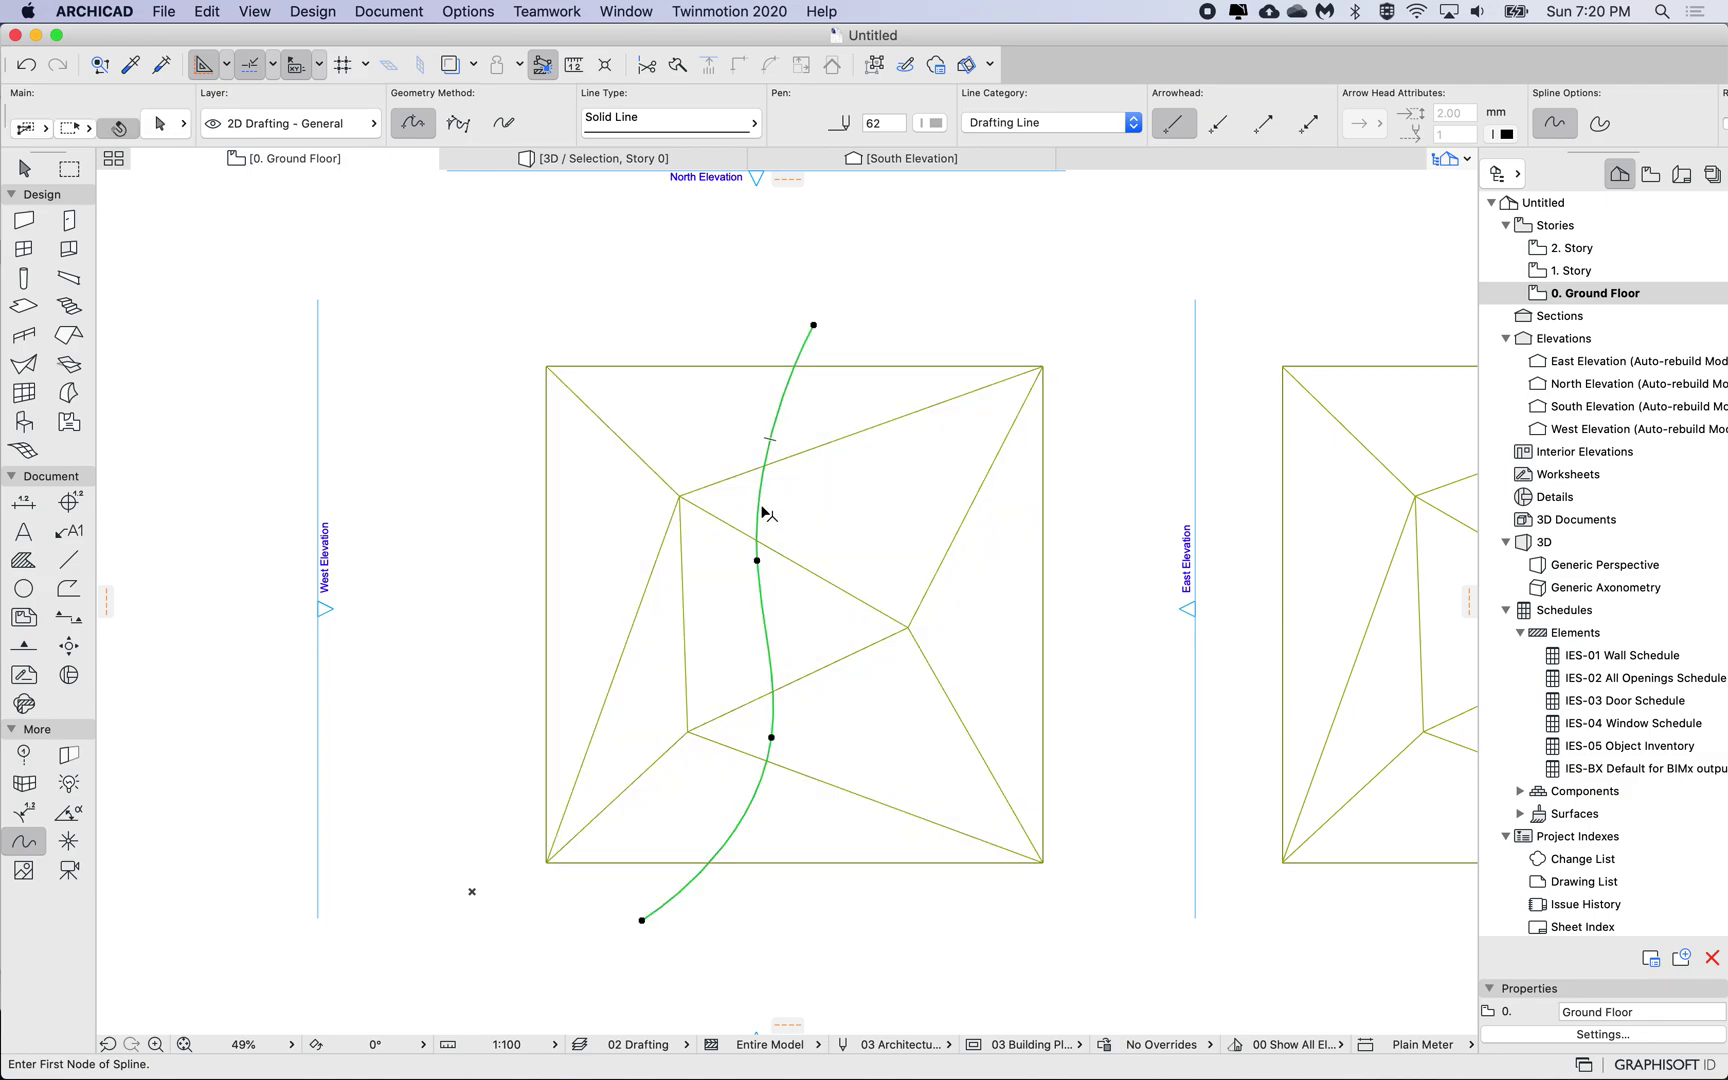
click(757, 559)
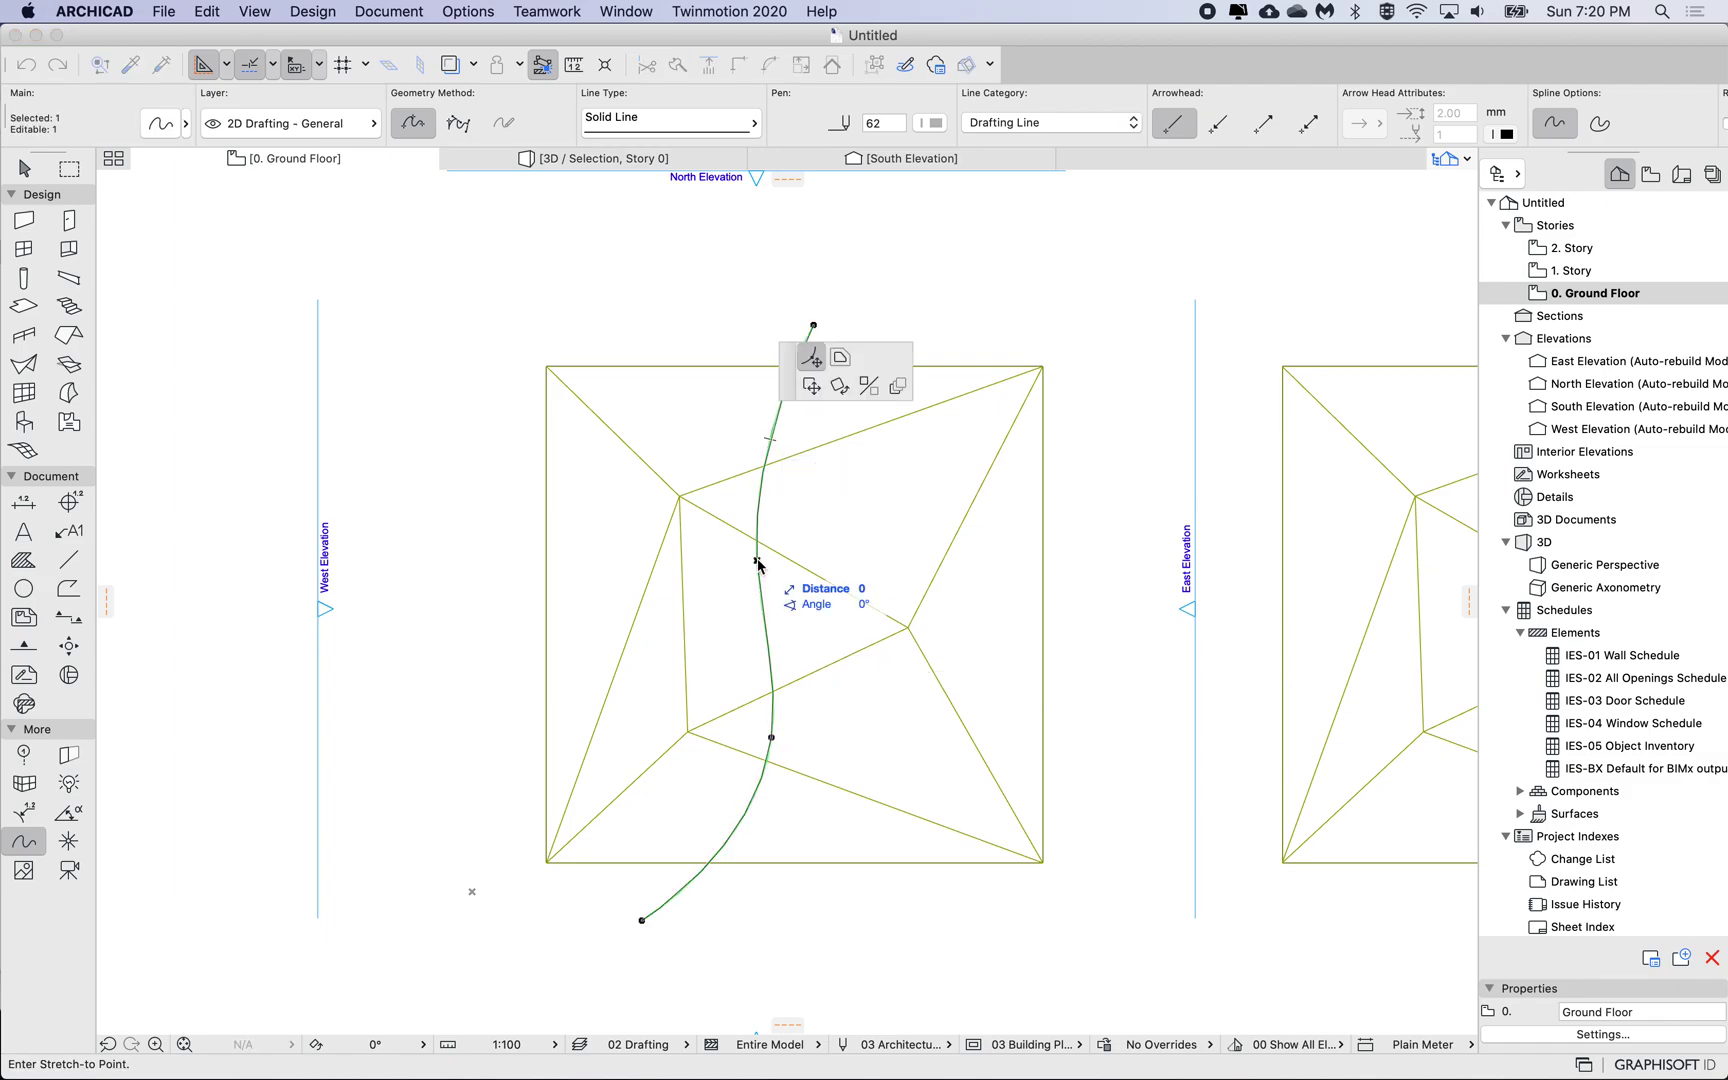
click(841, 358)
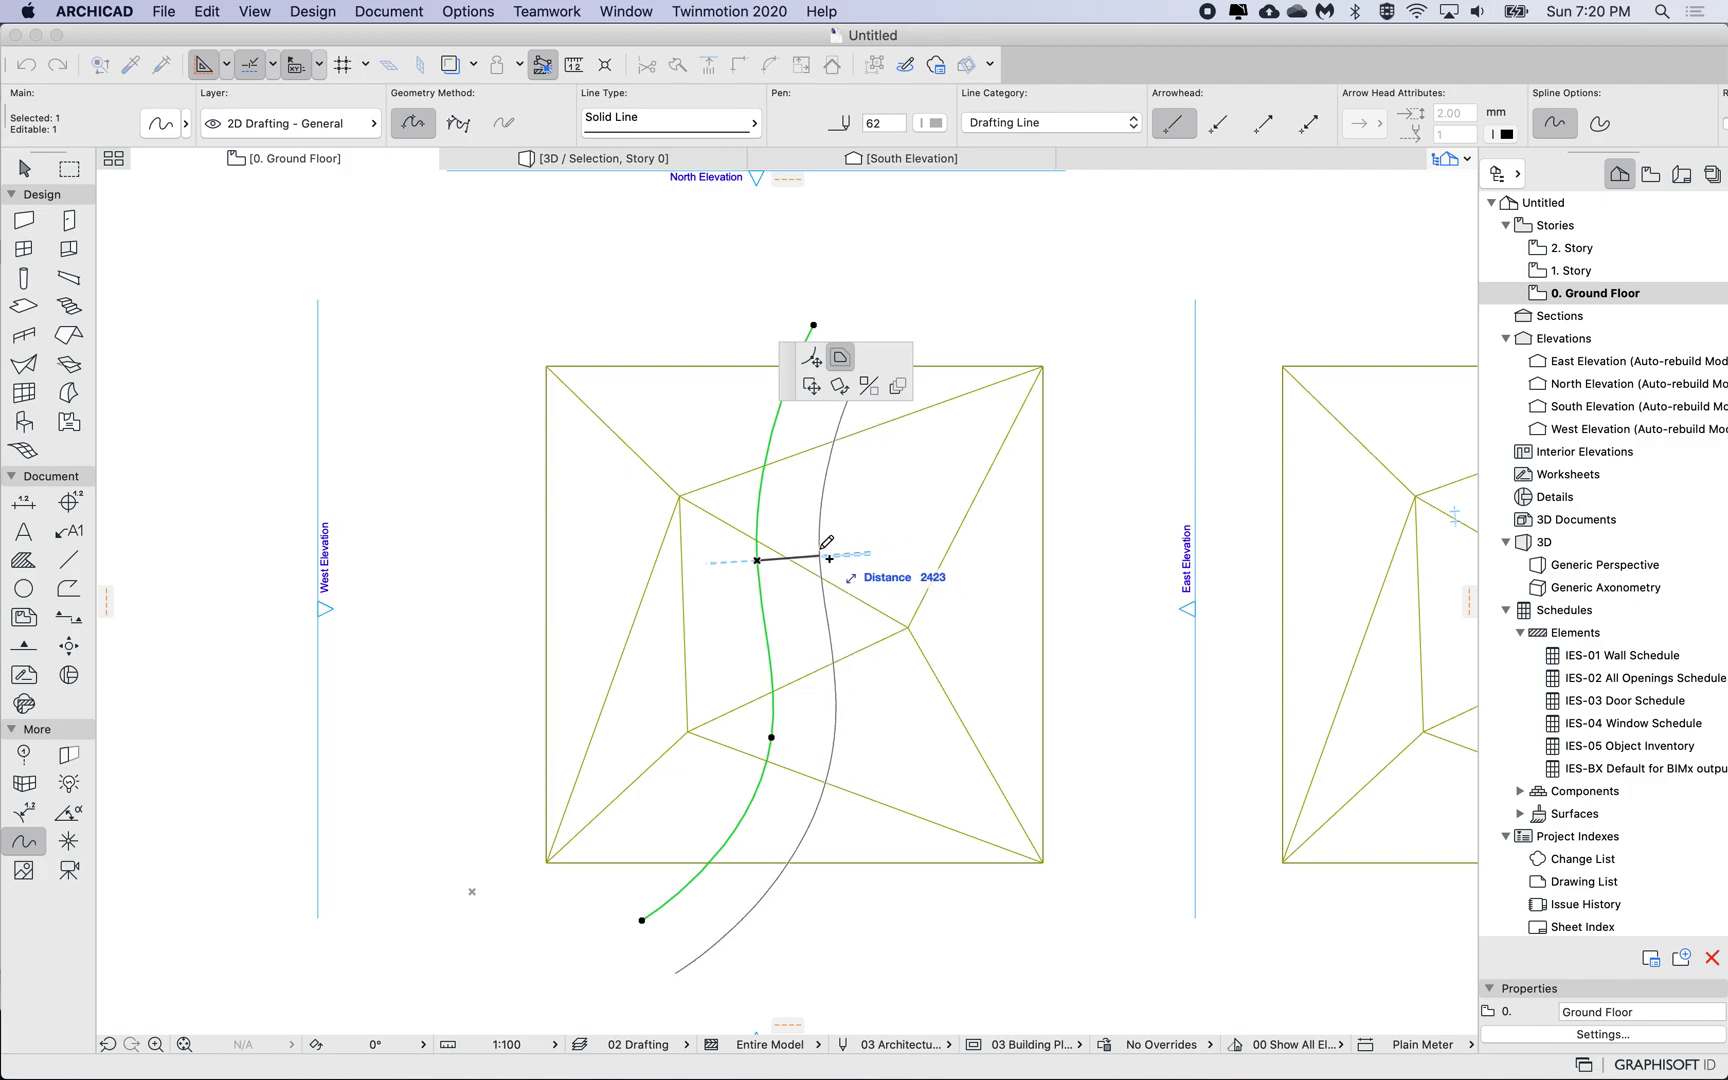
text(3)
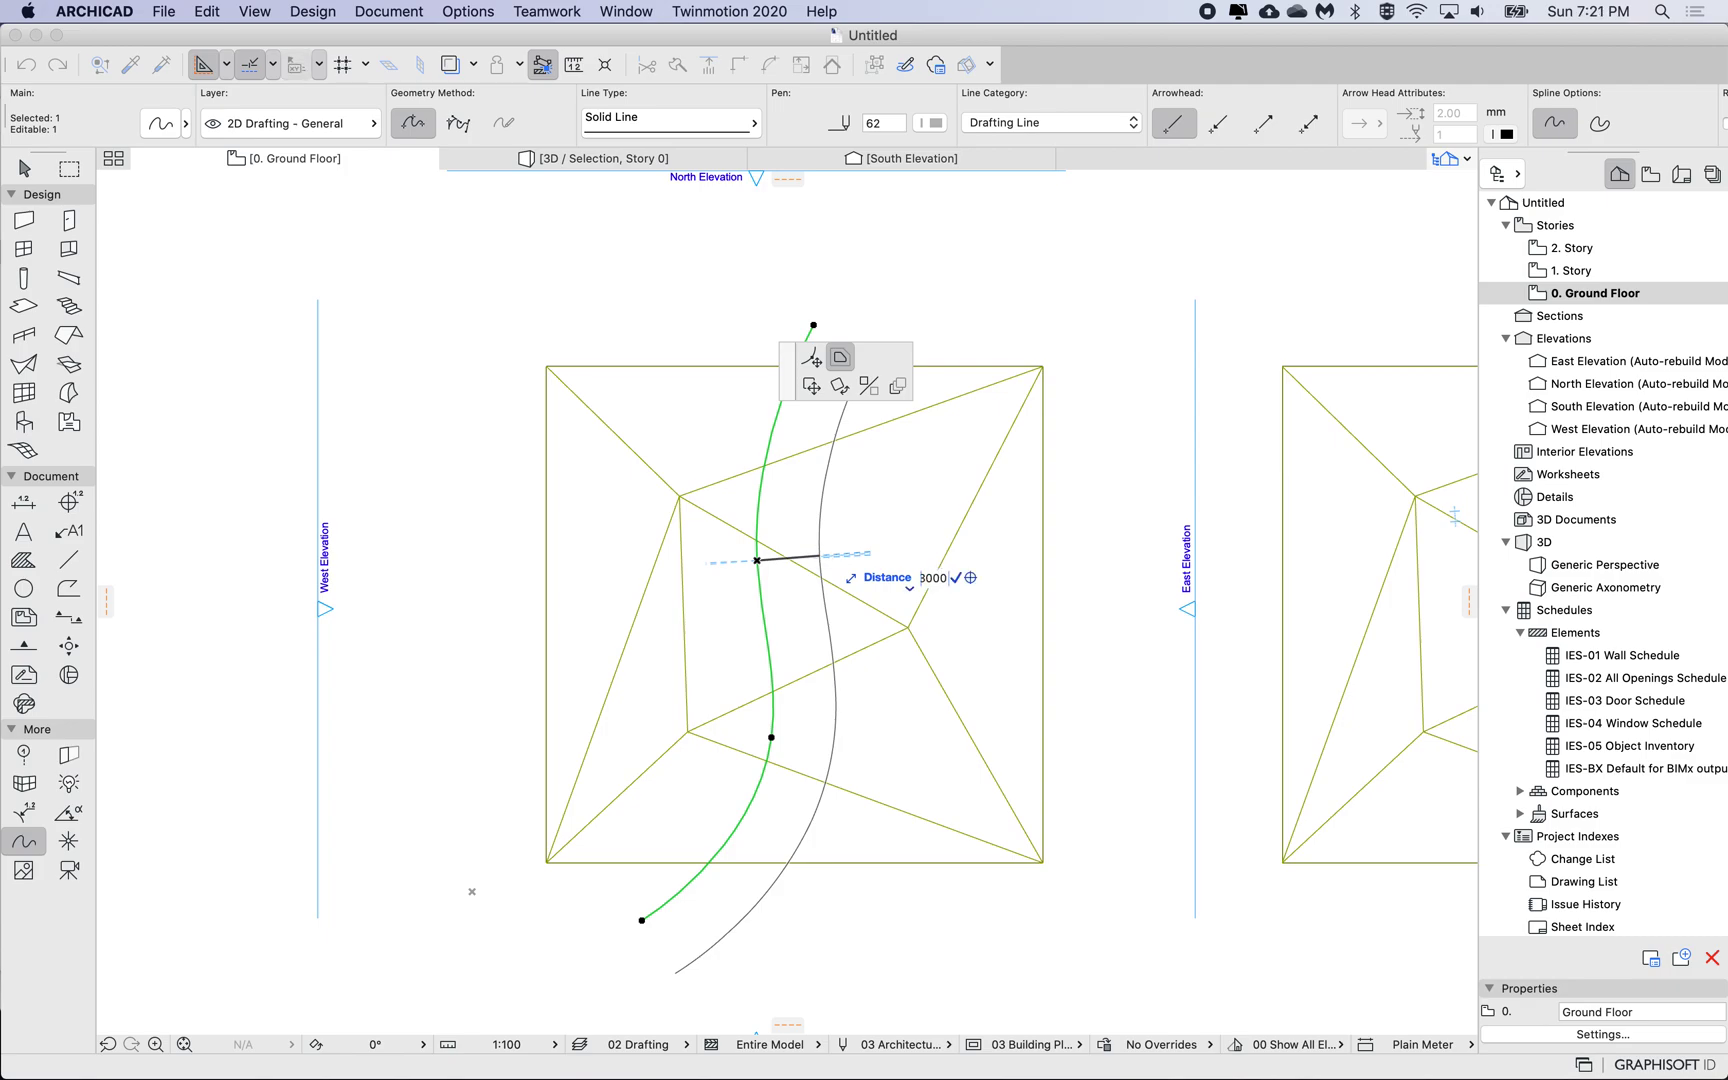
text(000)
key(Return)
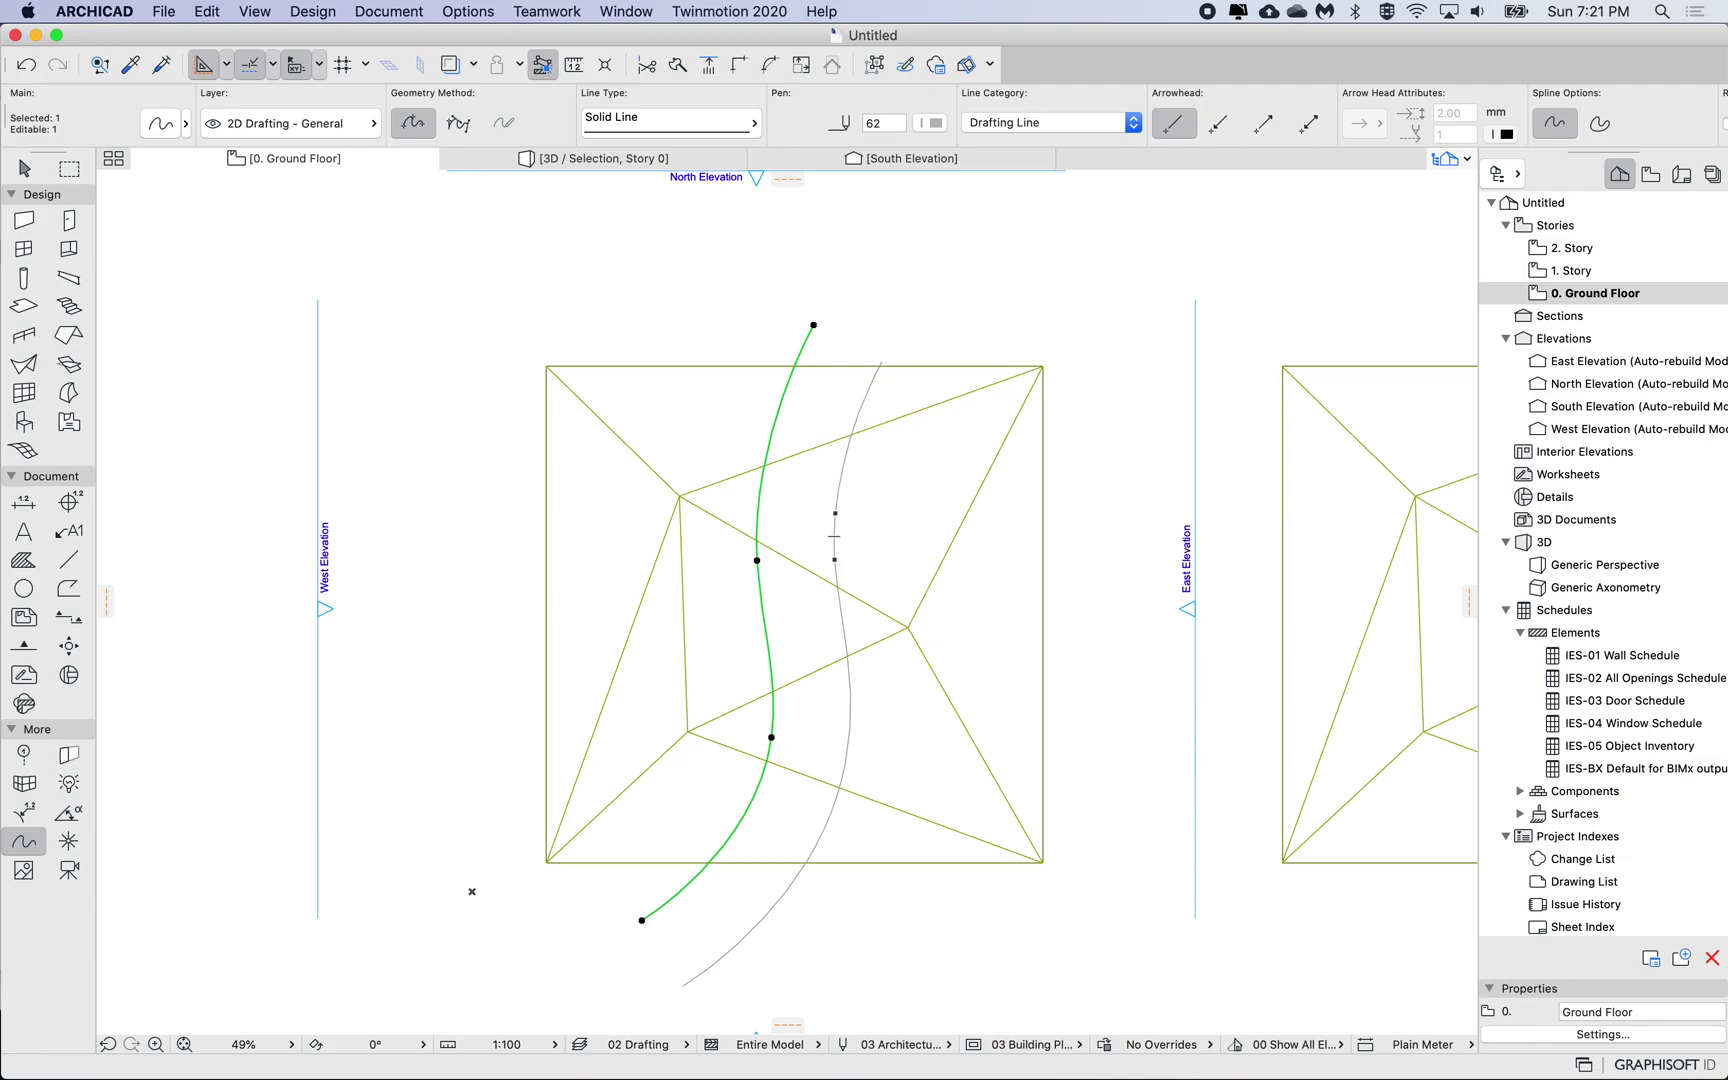
key(Escape)
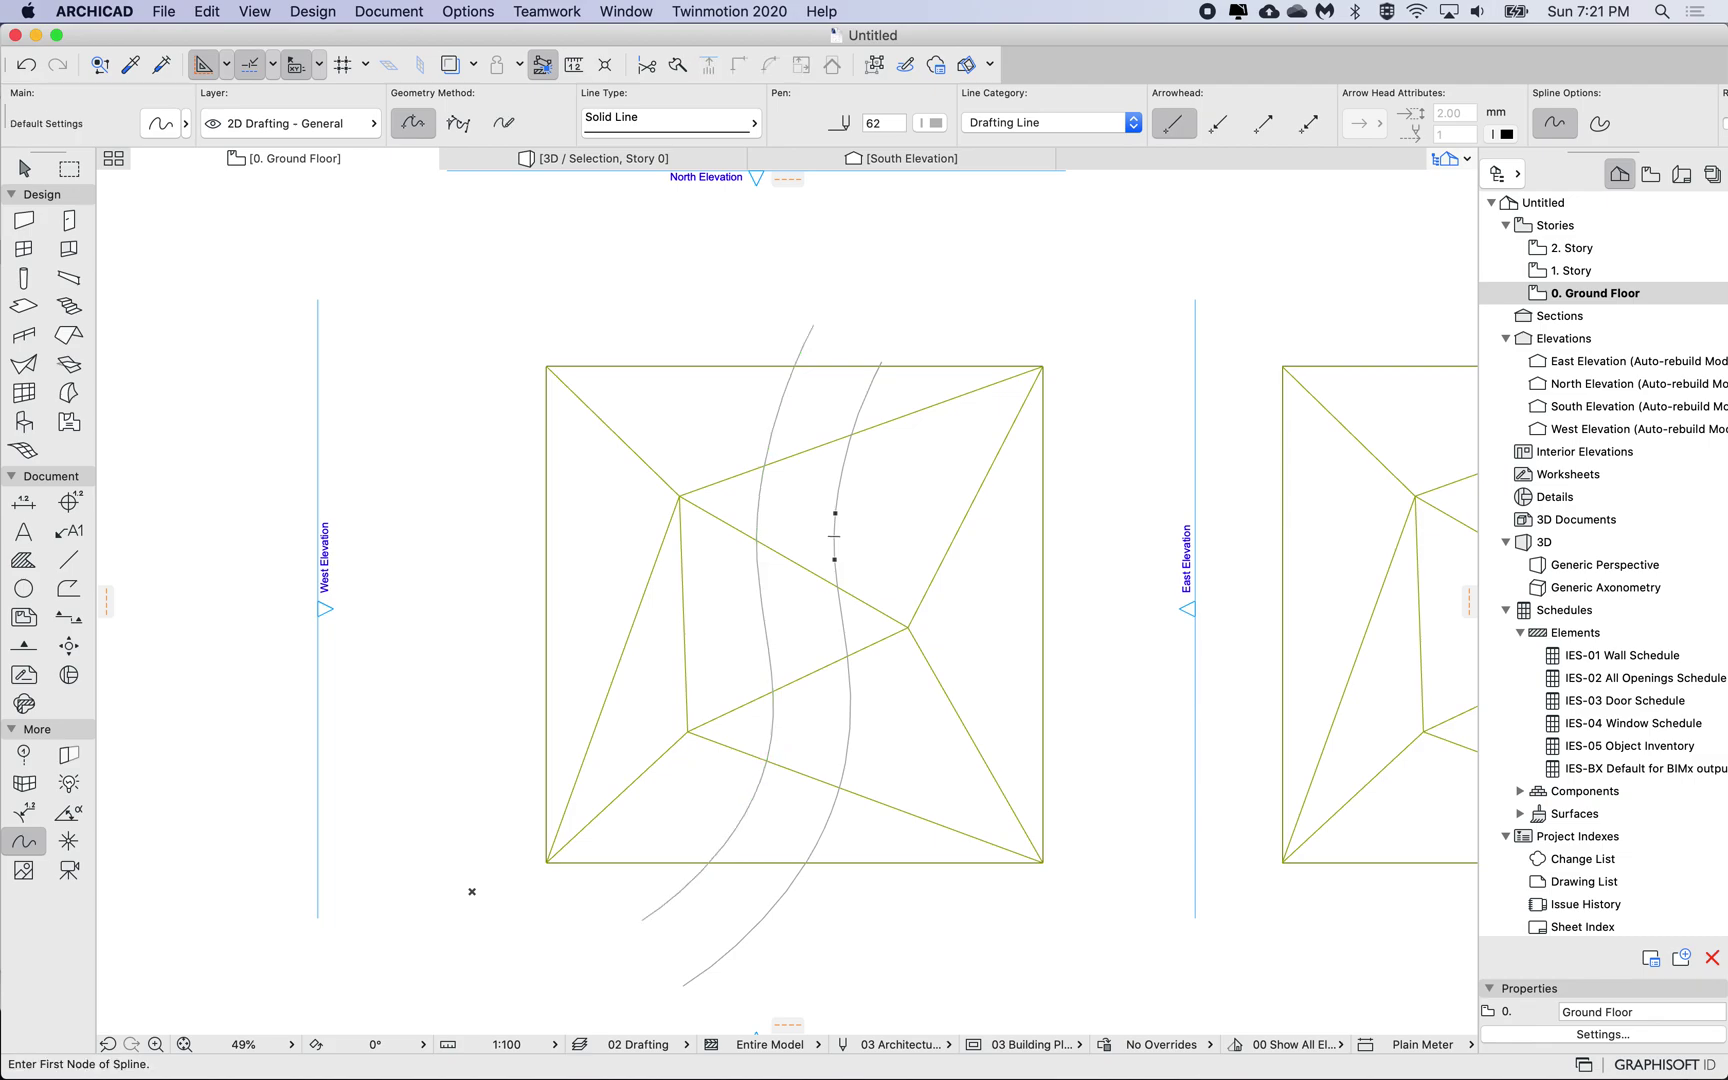
Create a slab with basic structure in structural concrete from the area enclosed by the two splines and the mesh edges, using the Magic Wand
scroll(892, 329, up, 6)
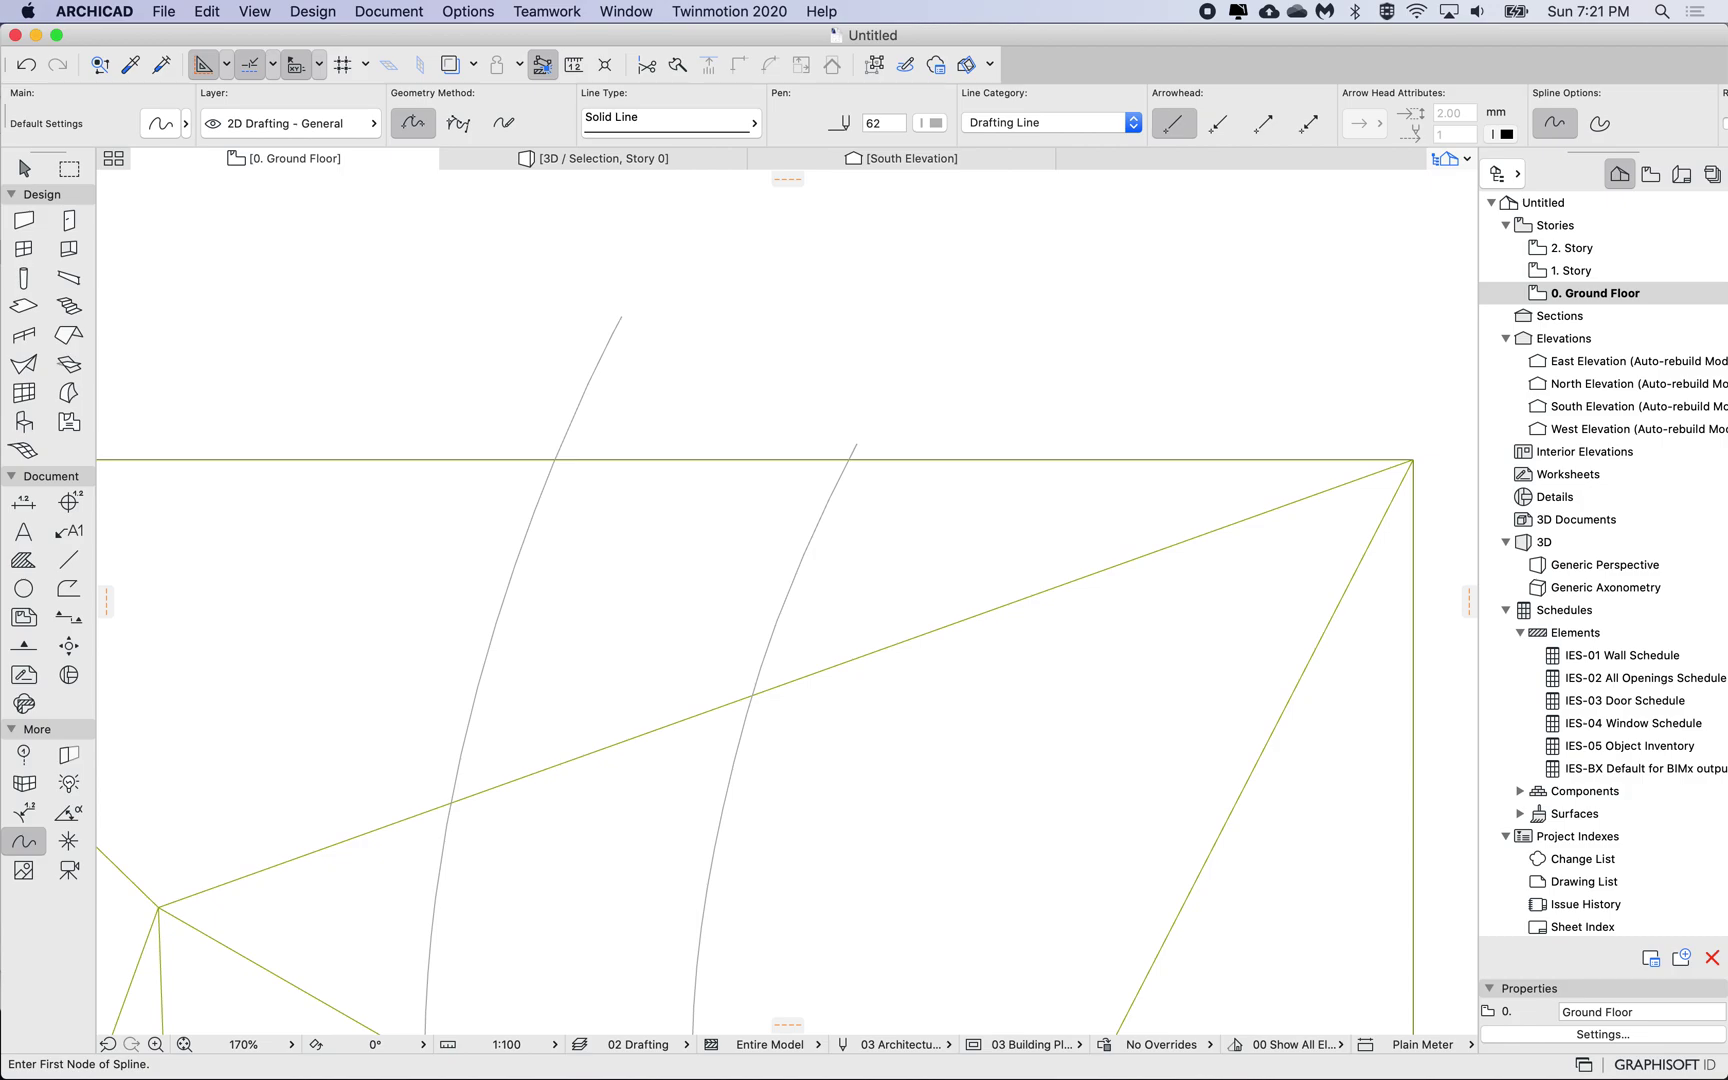
scroll(852, 467, down, 7)
scroll(852, 467, up, 1)
middle_drag(852, 467, 855, 420)
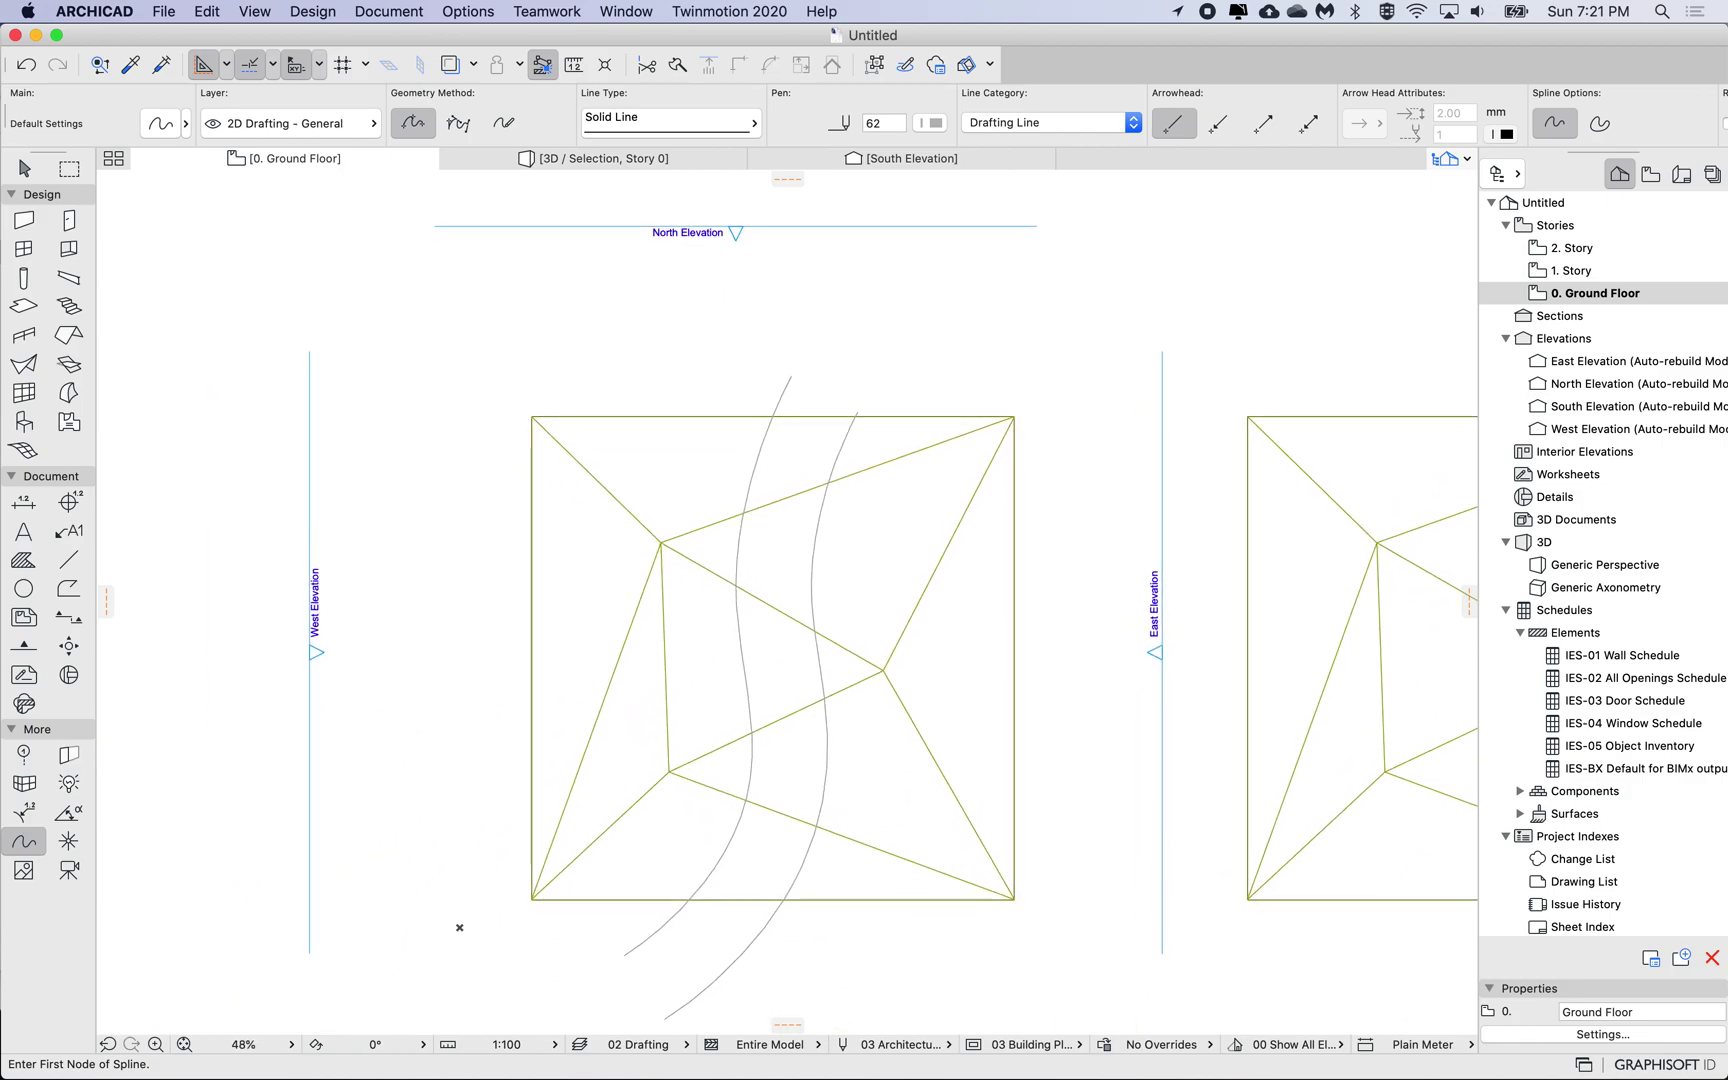
scroll(459, 927, up, 2)
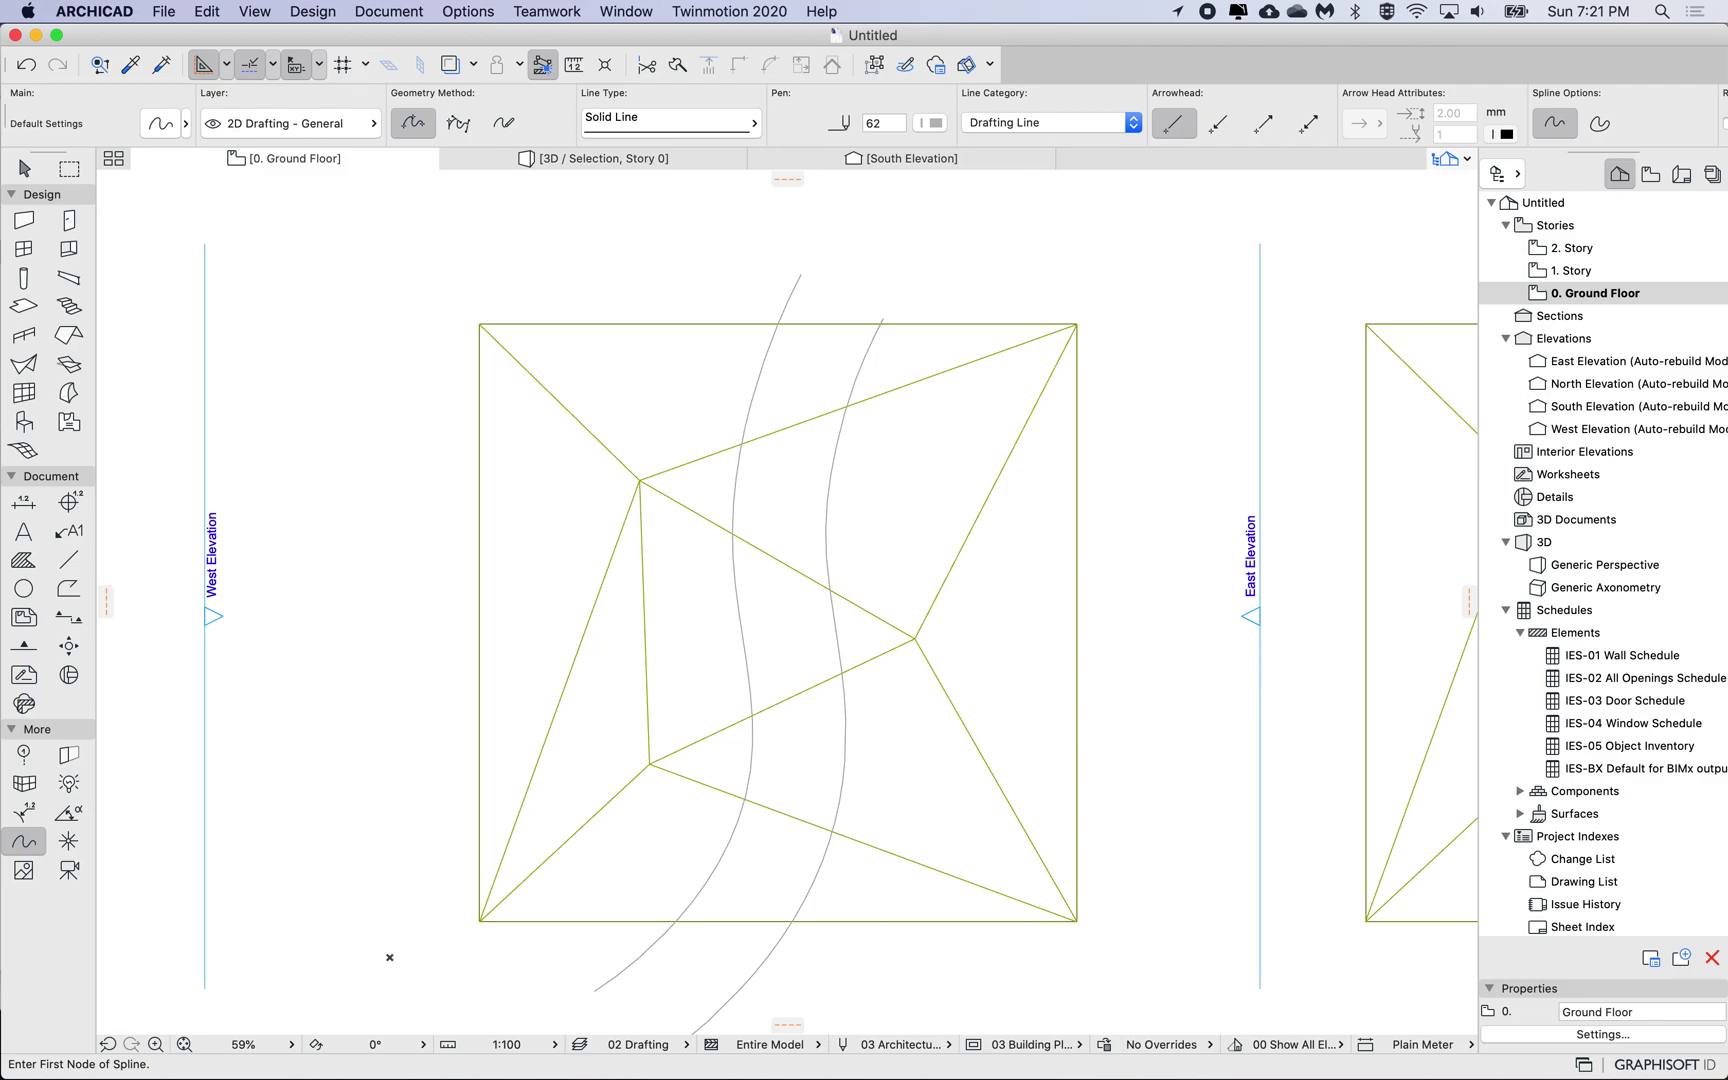
click(24, 305)
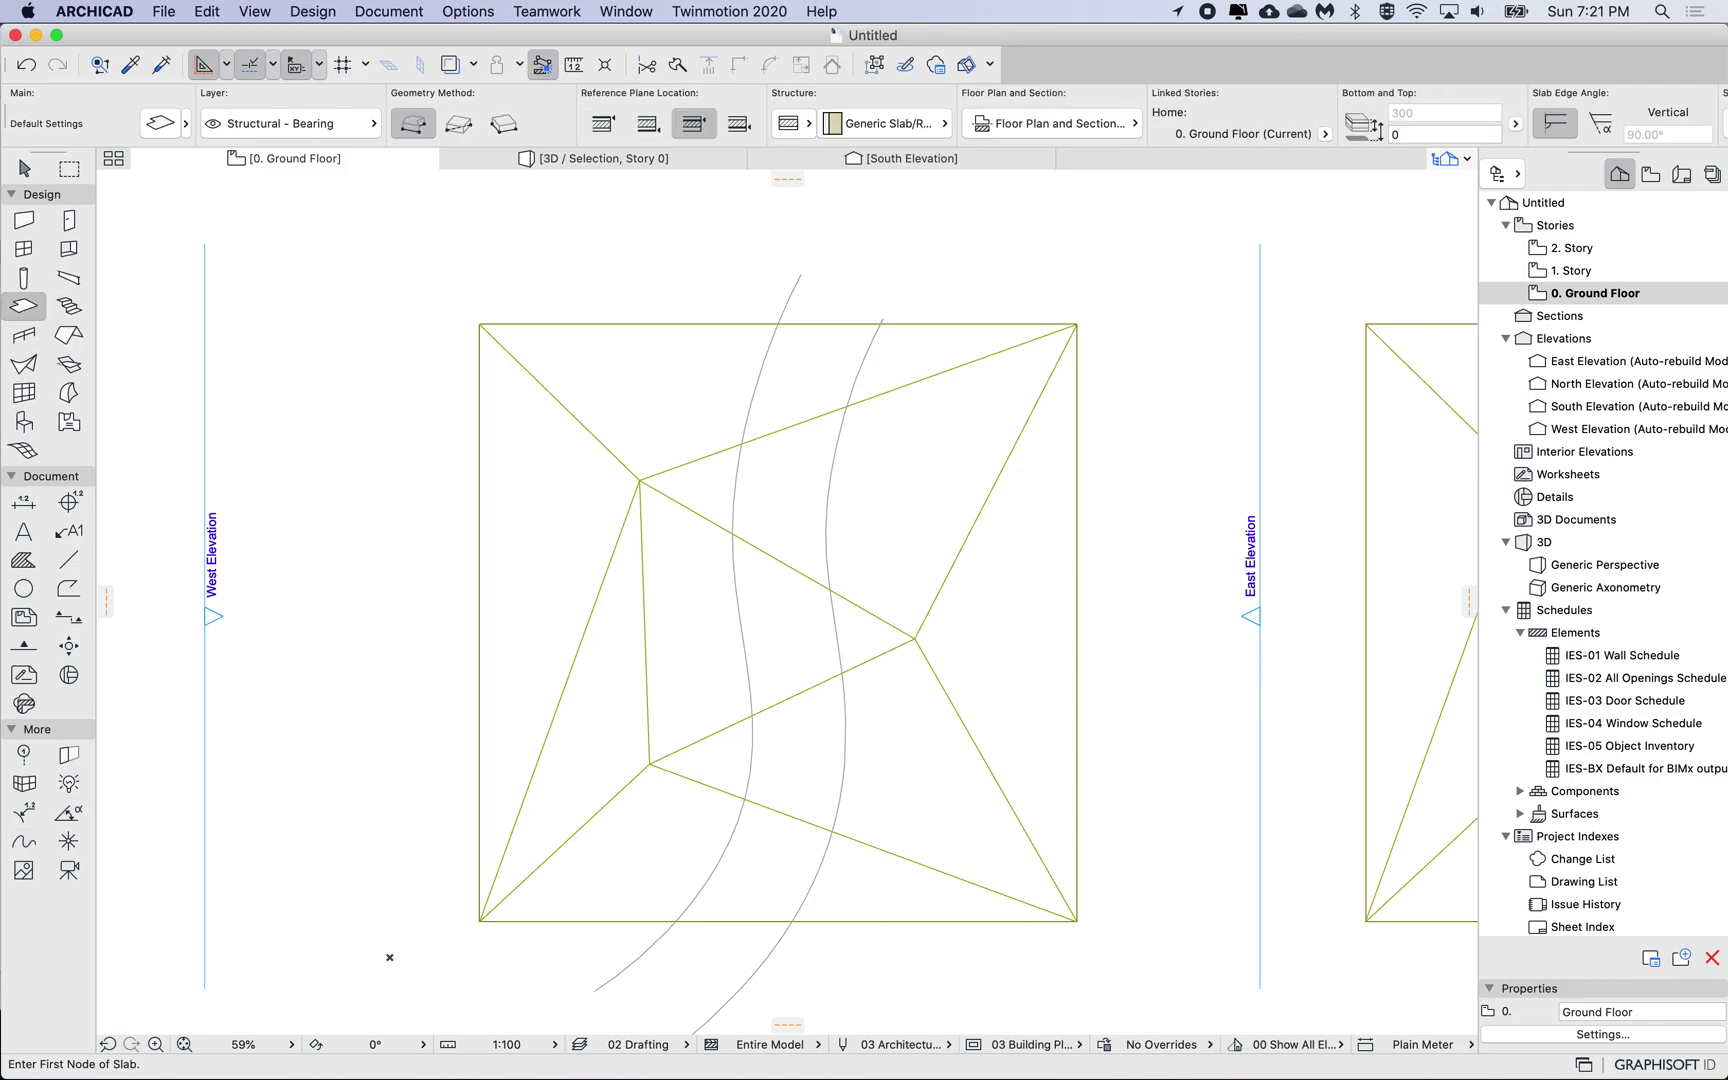
click(790, 123)
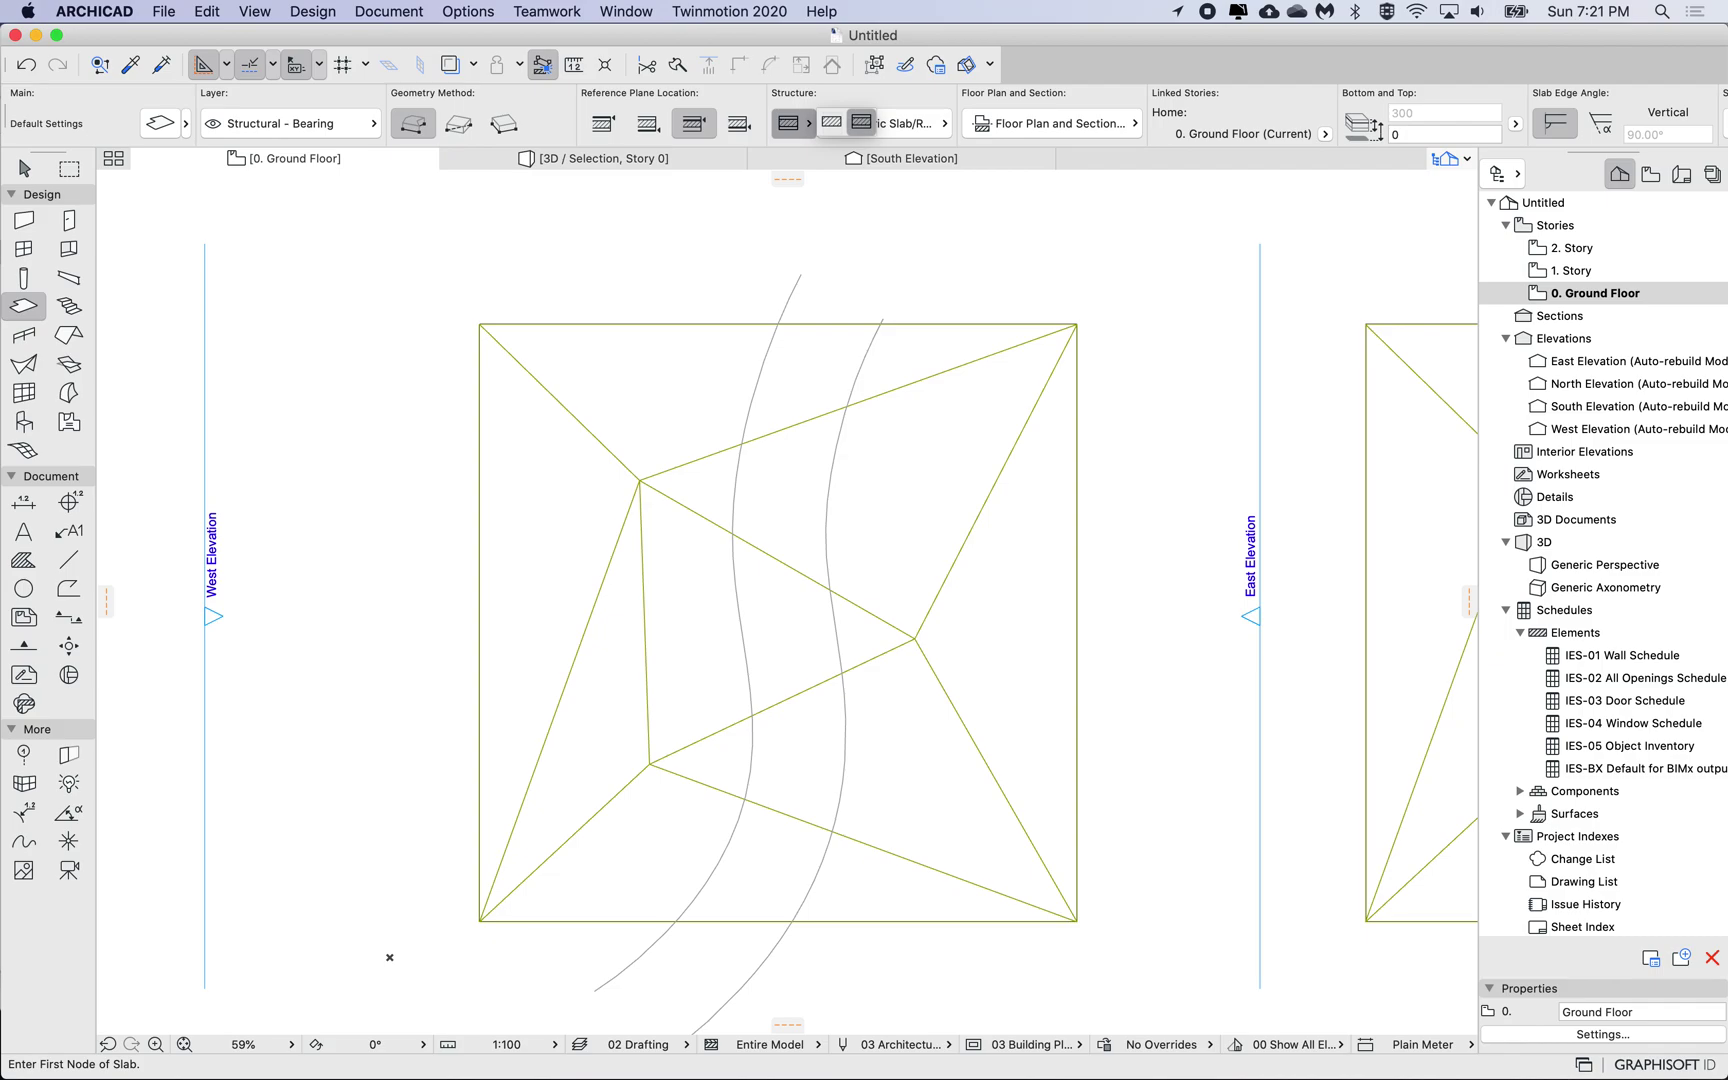
click(831, 122)
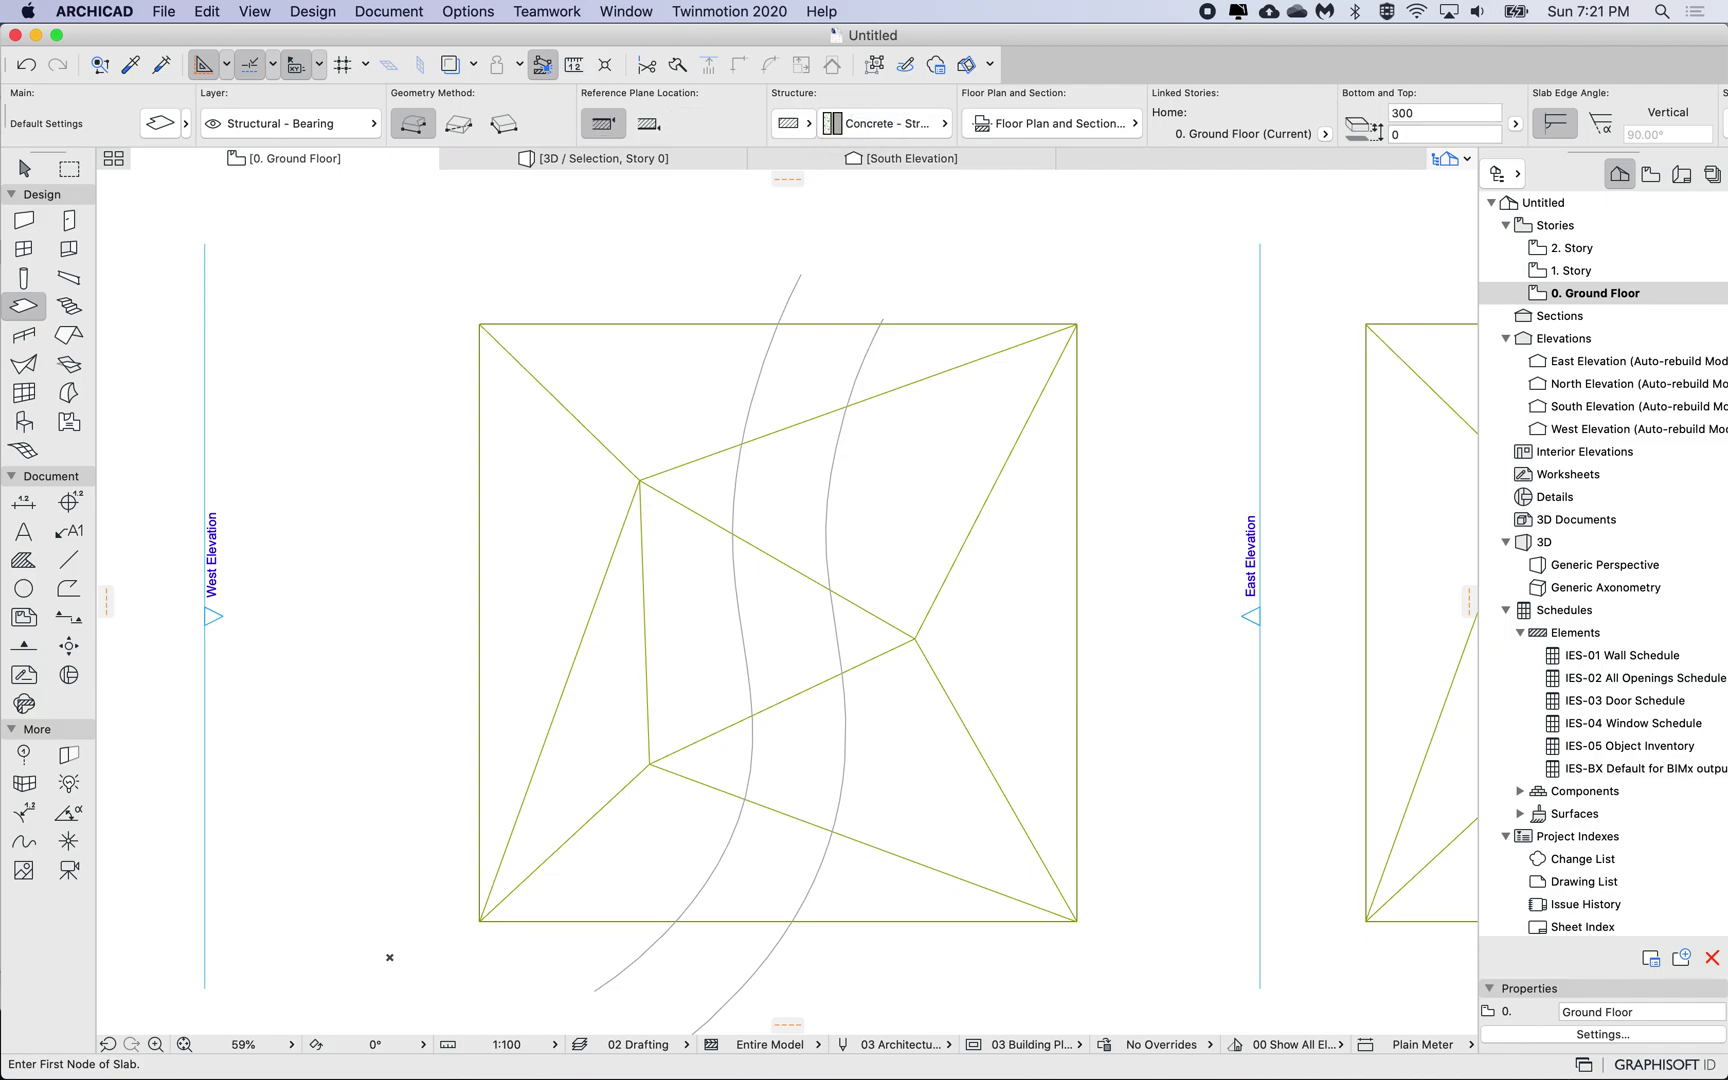
click(880, 123)
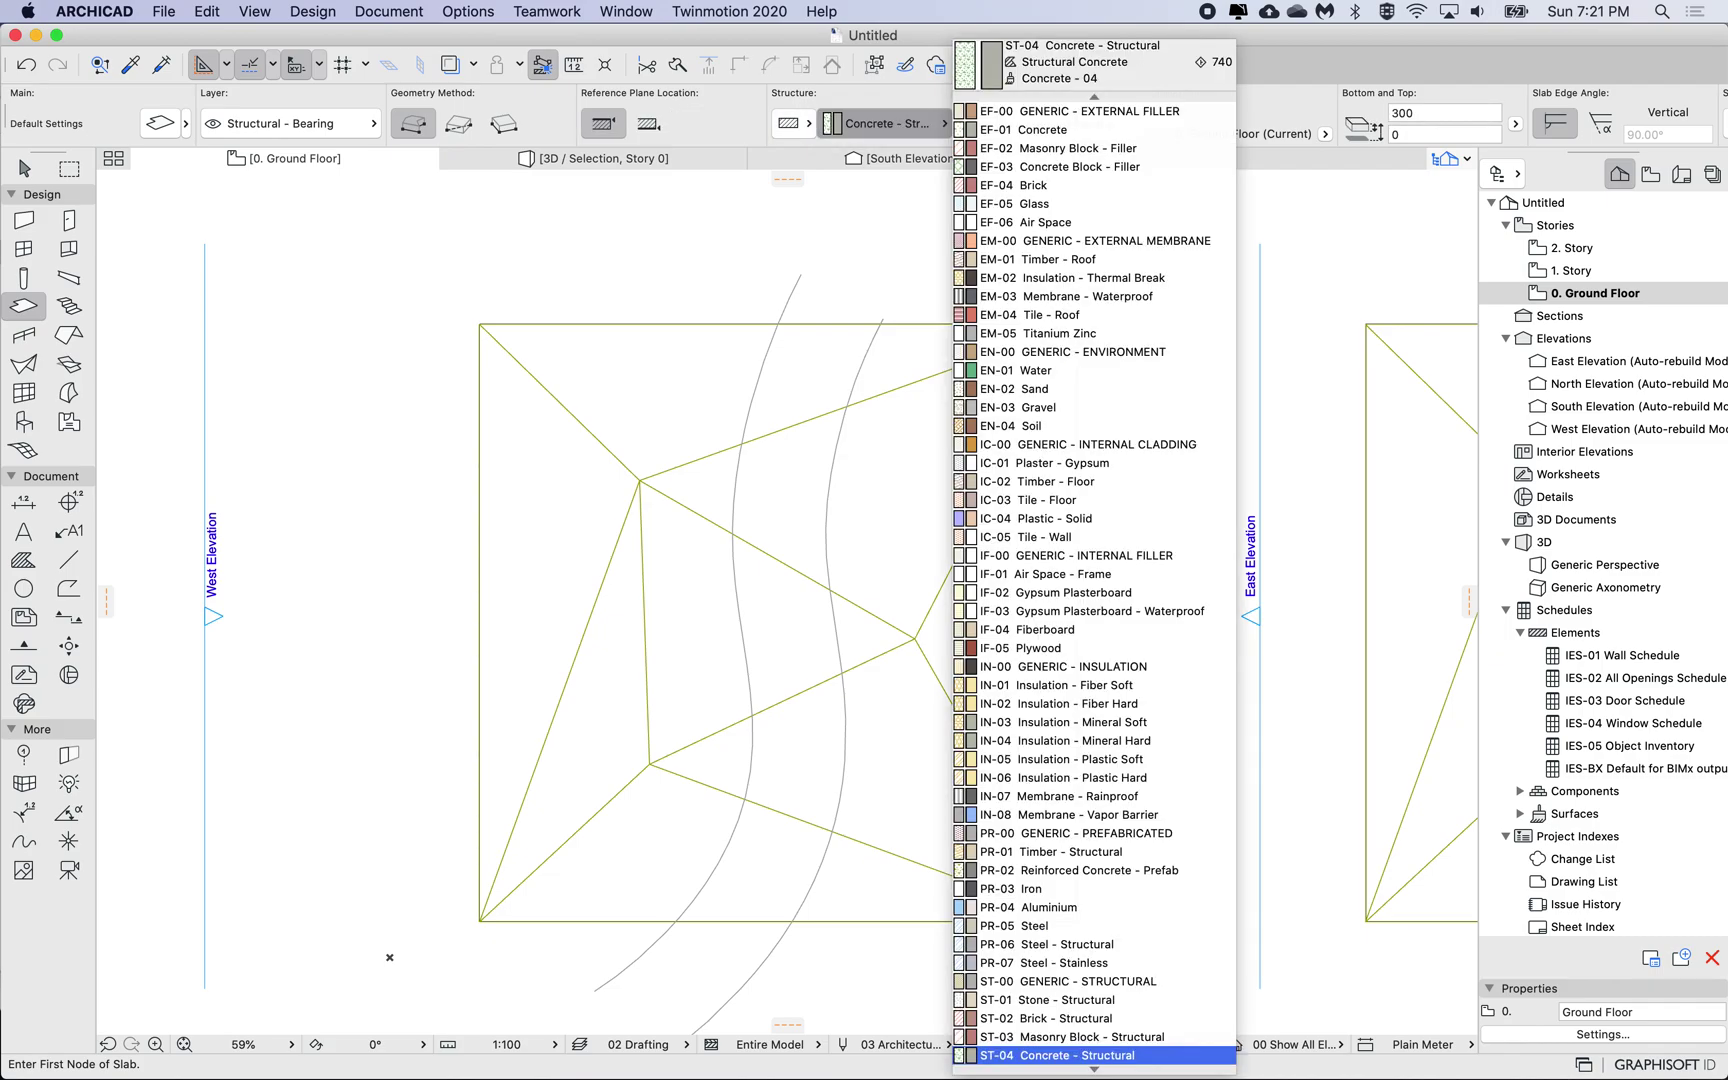
key(Escape)
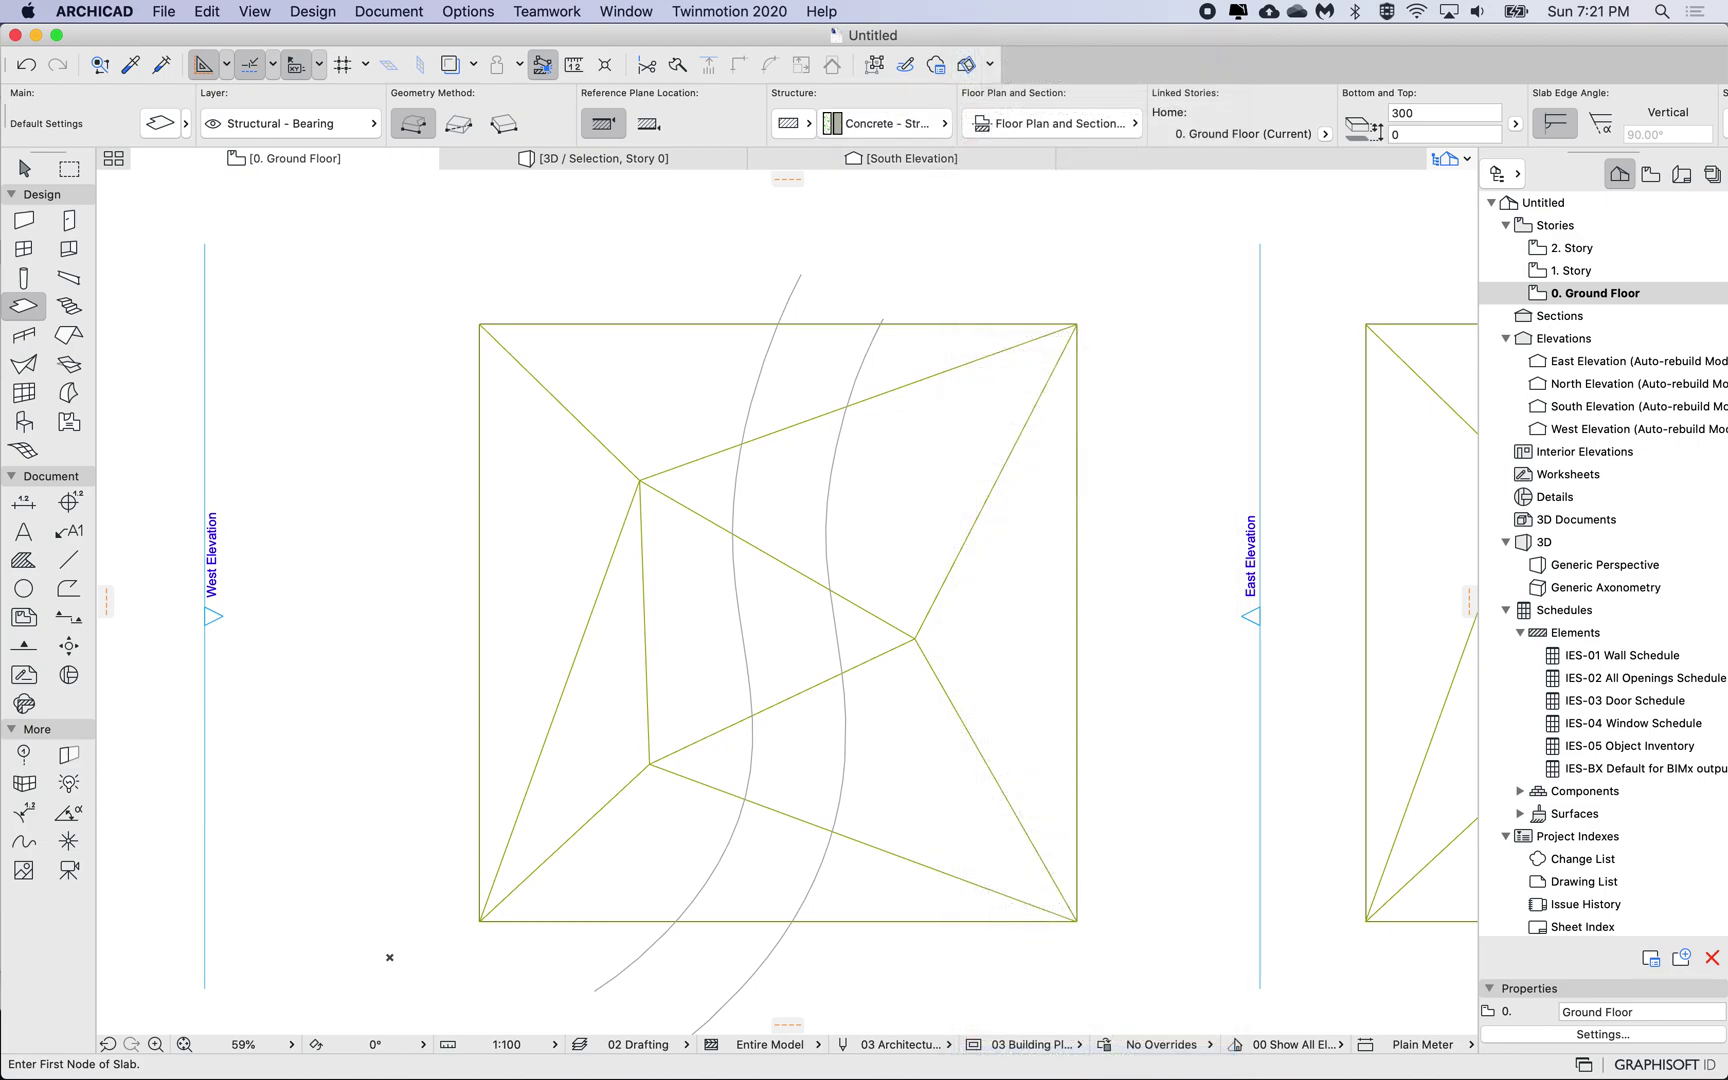
key(space)
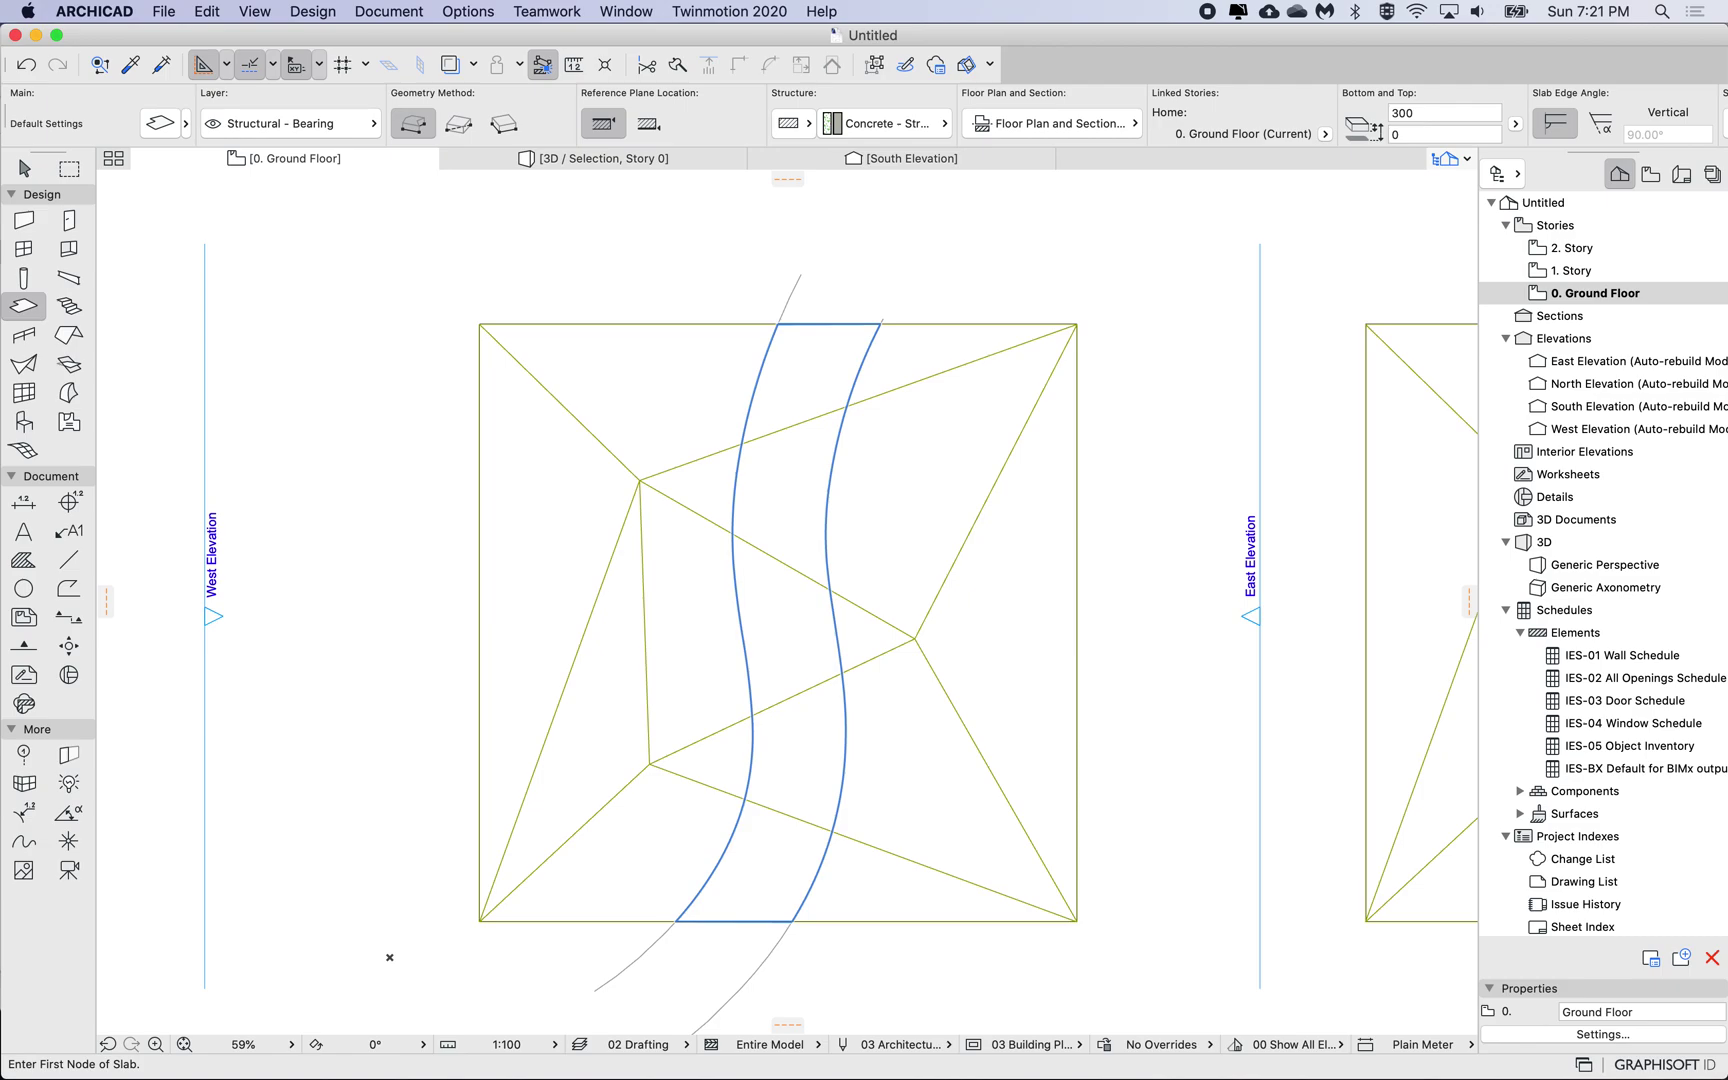
click(828, 562)
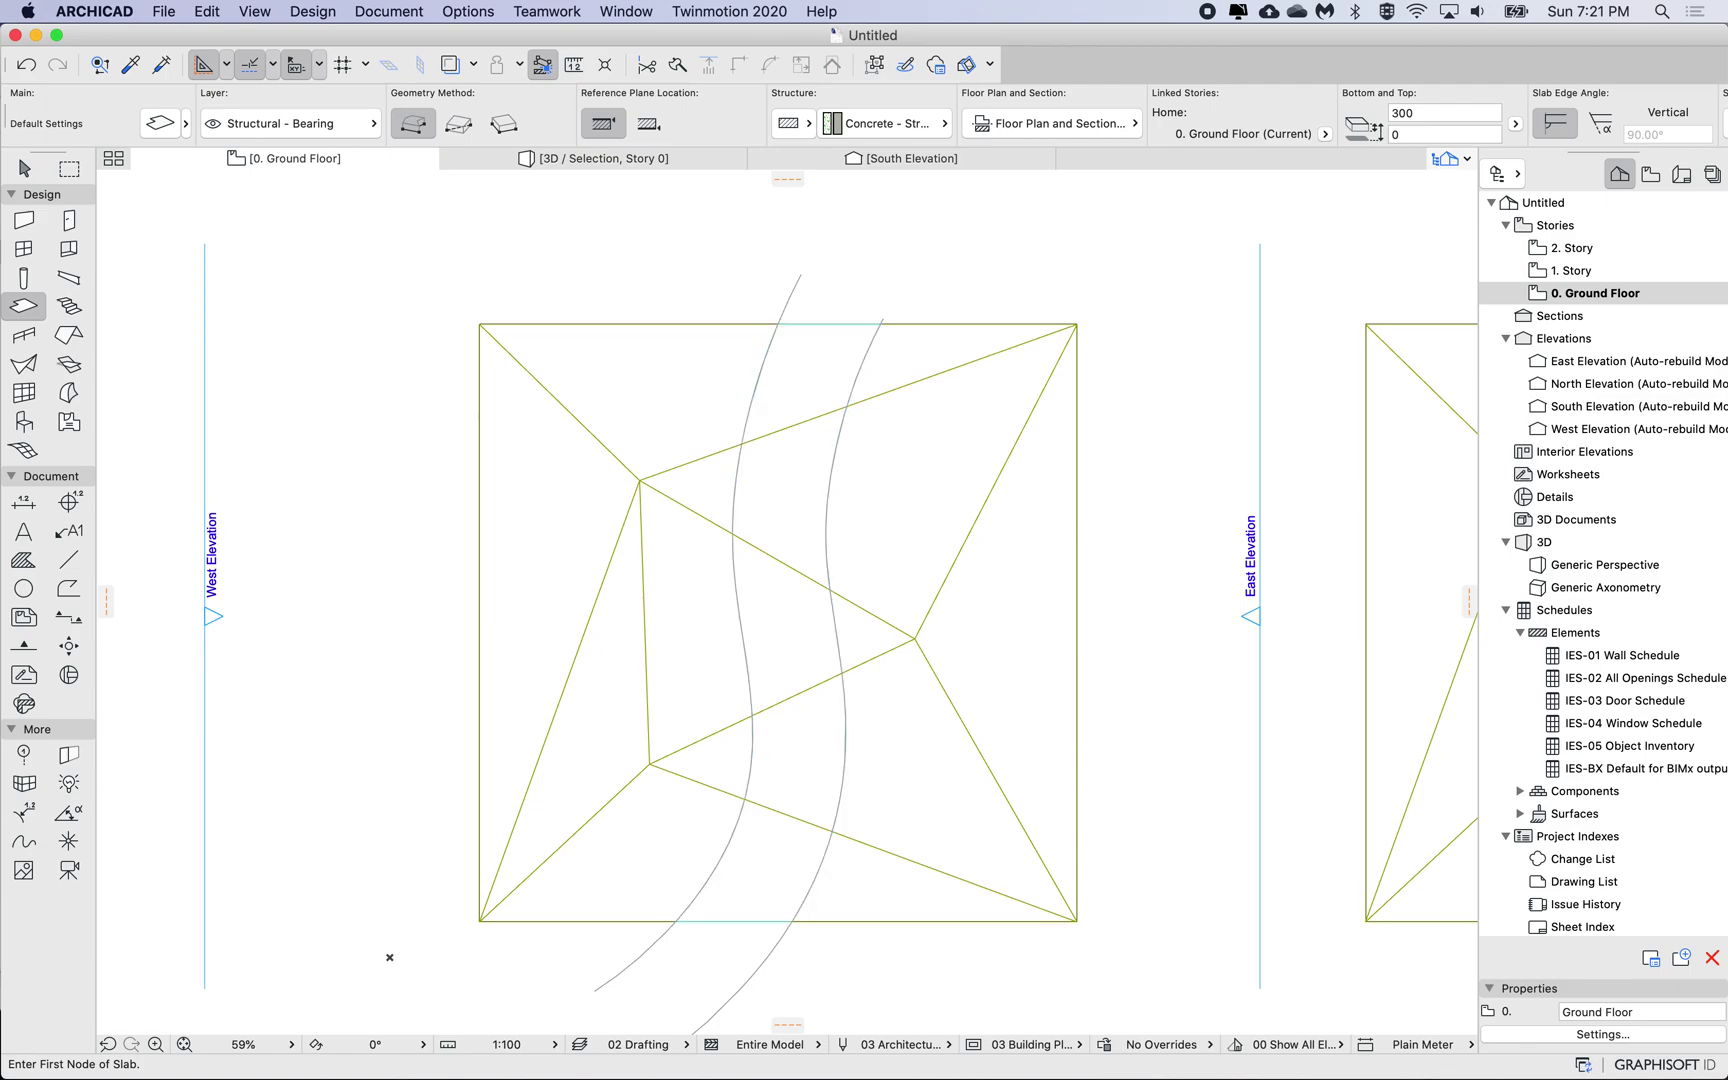
Show the path slab and the terrain mesh in 3D, and stretch the slab upward to a thickness of about 3798 mm
shift+click(828, 562)
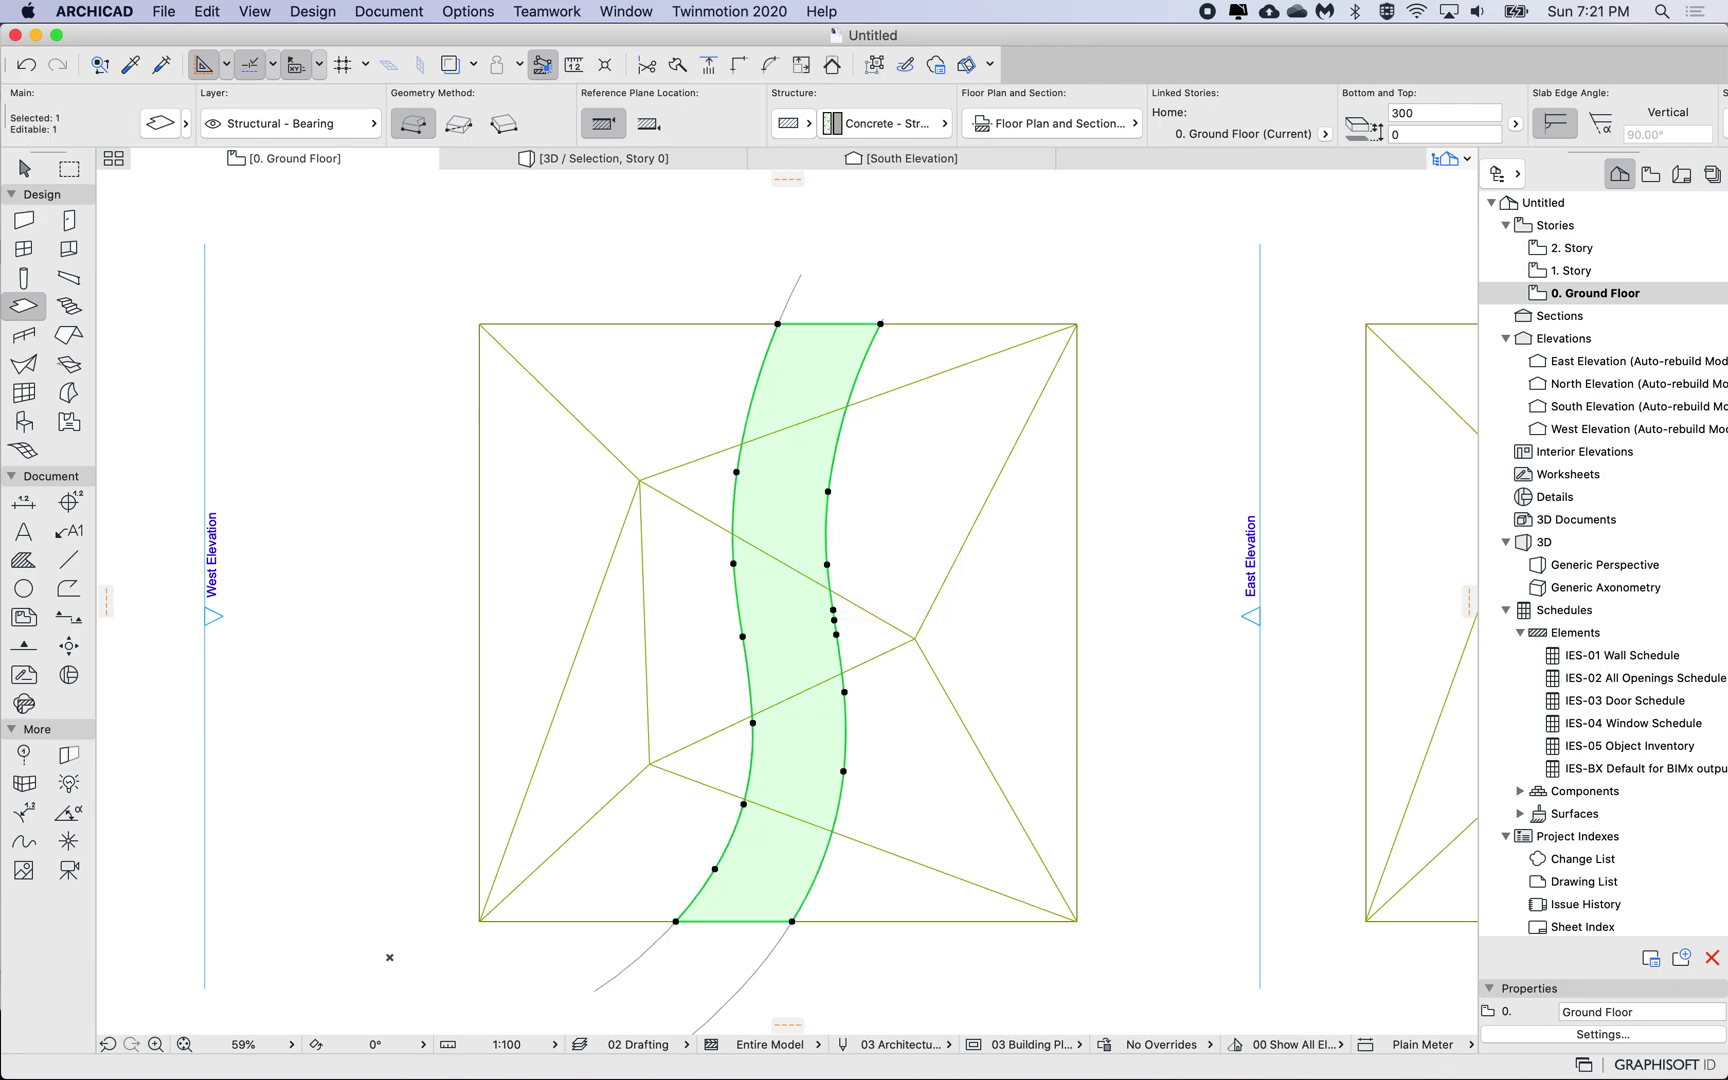
shift+click(930, 377)
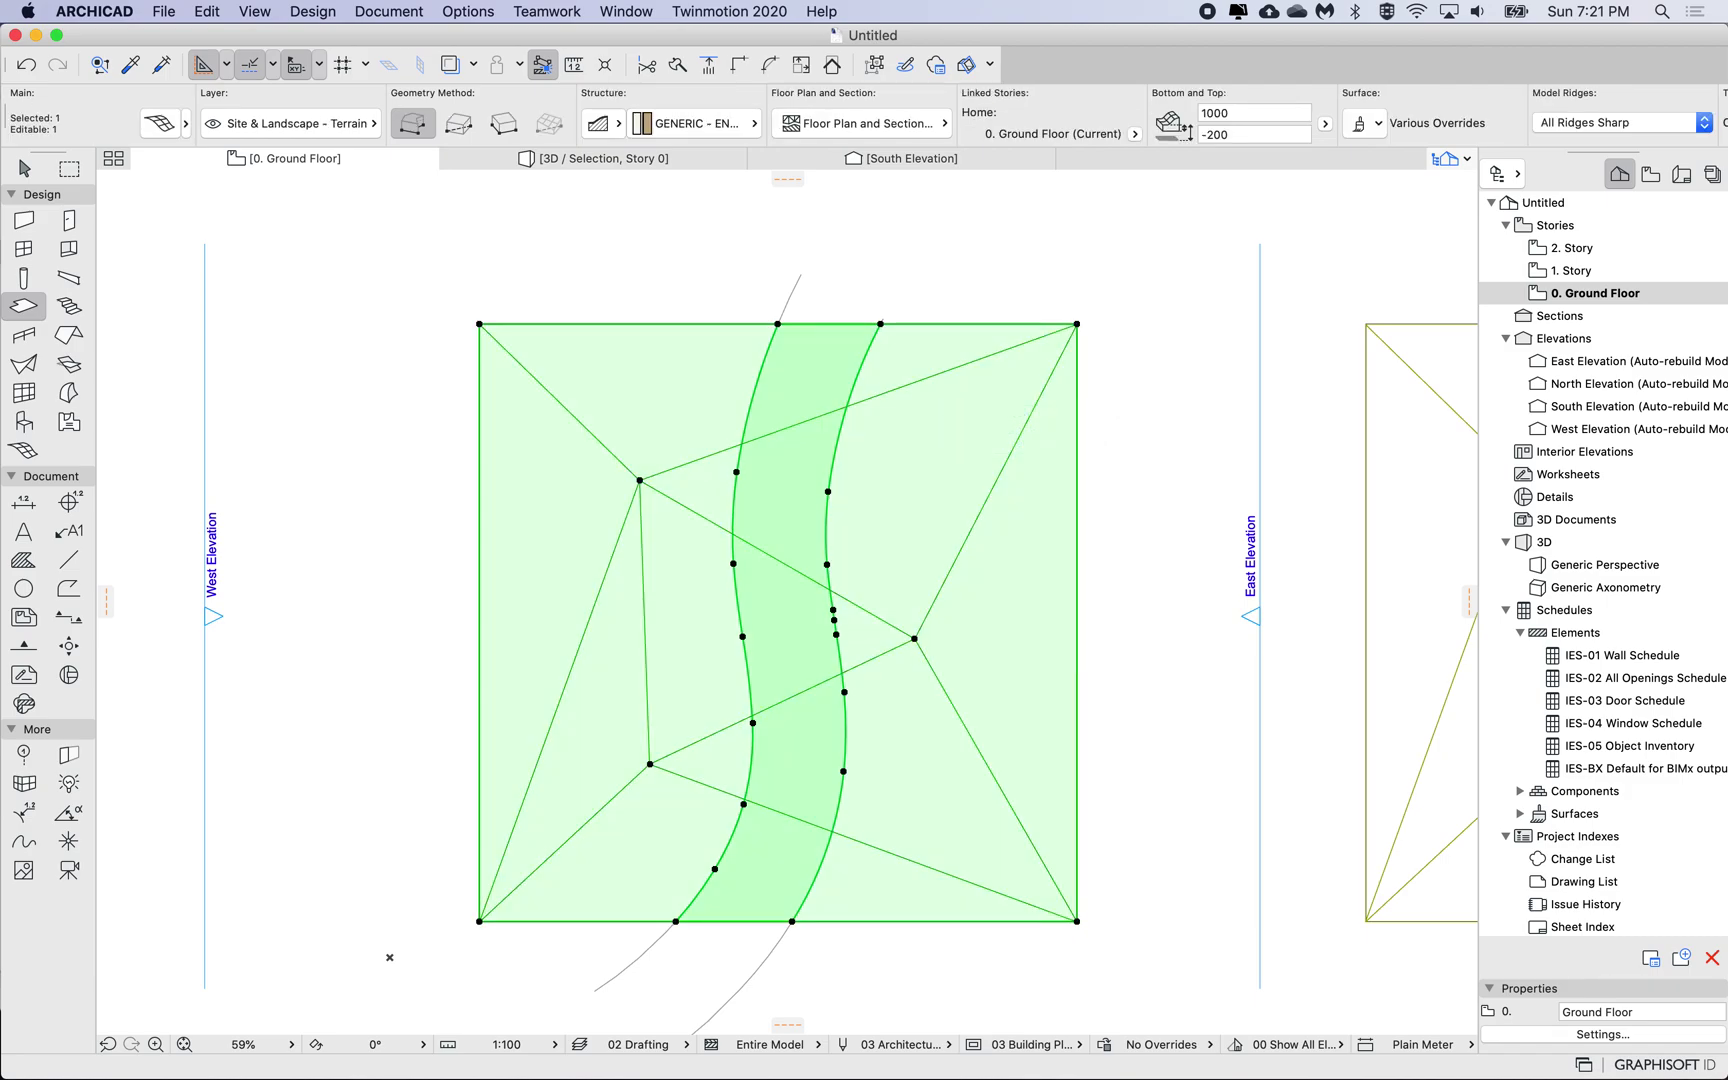
key(F3)
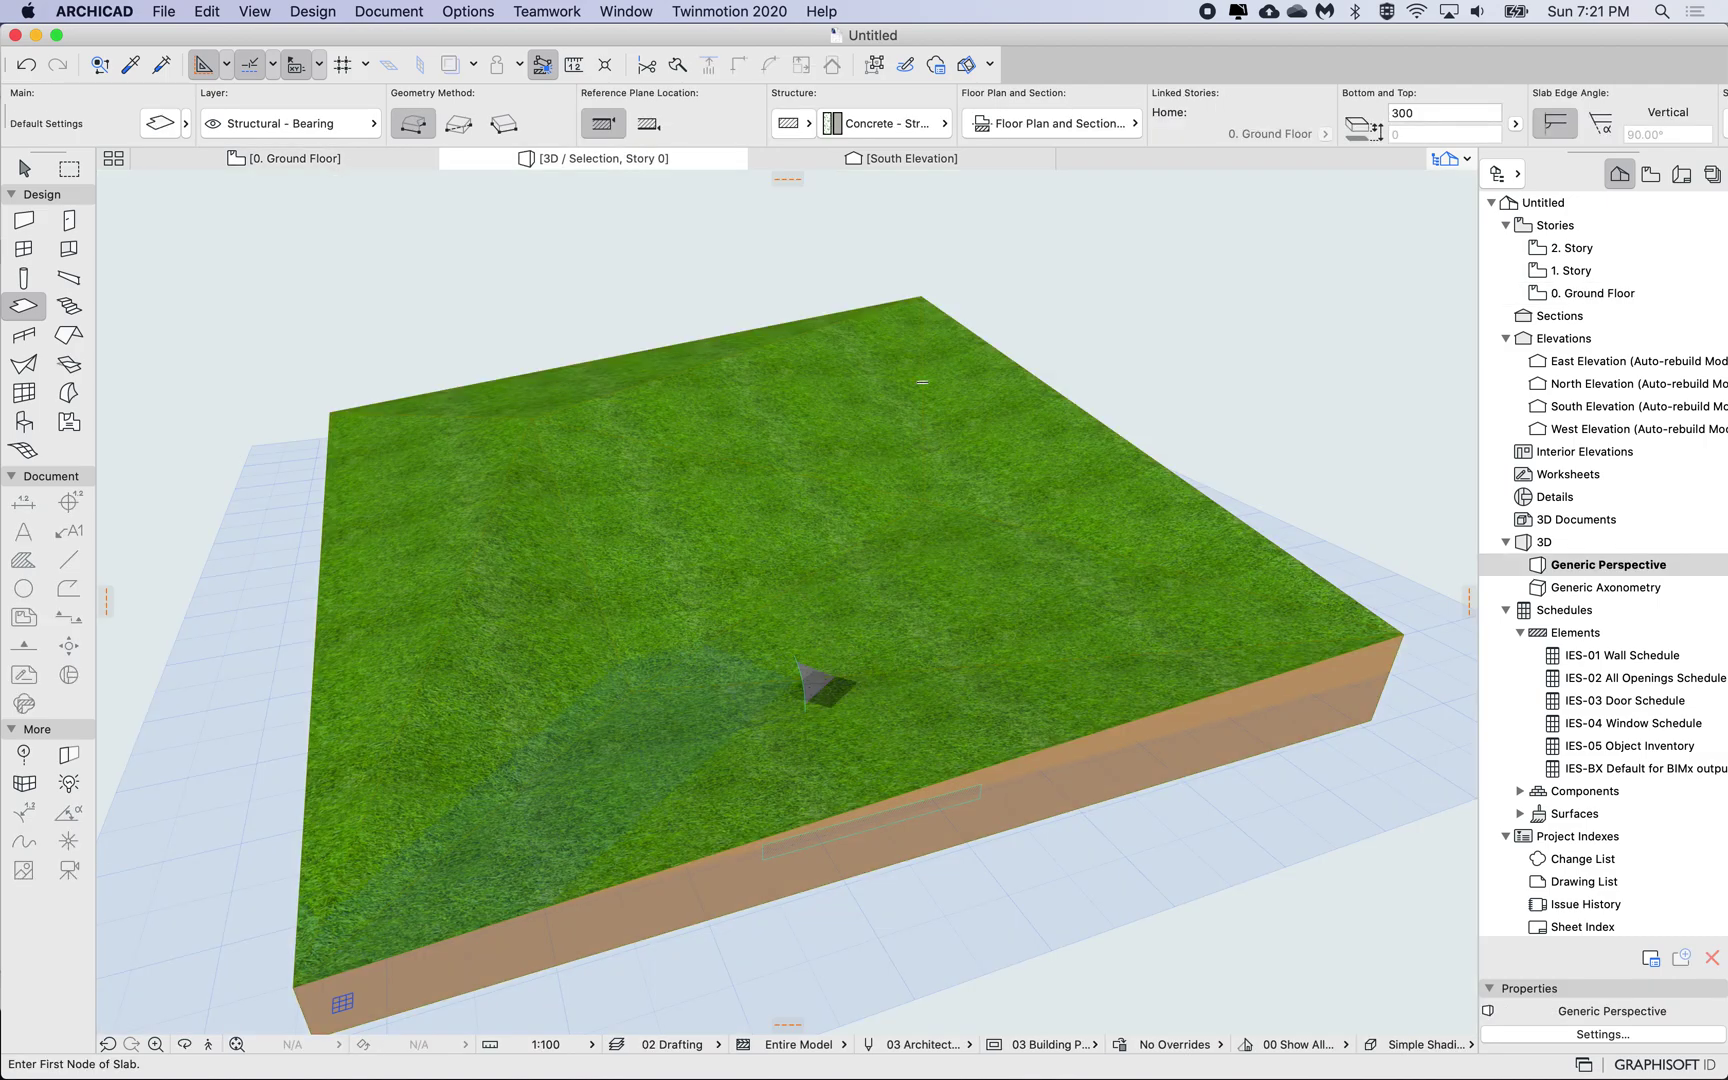
shift+click(805, 686)
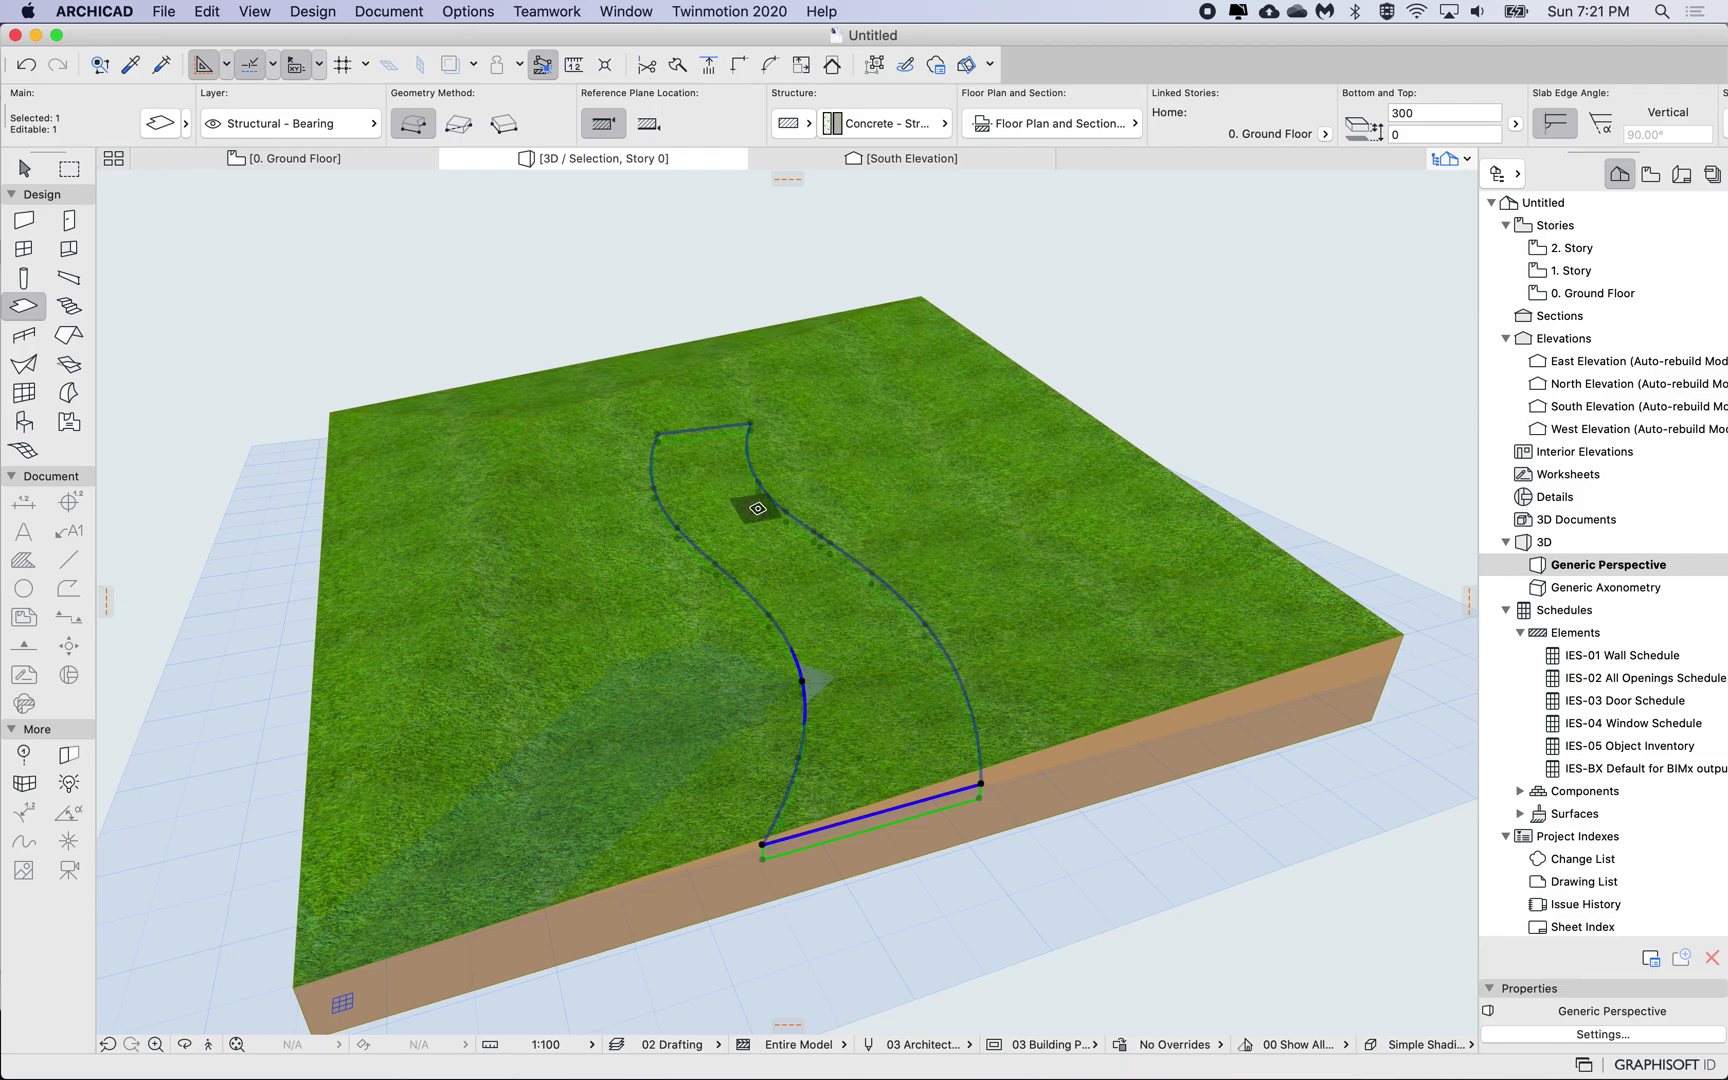
click(981, 787)
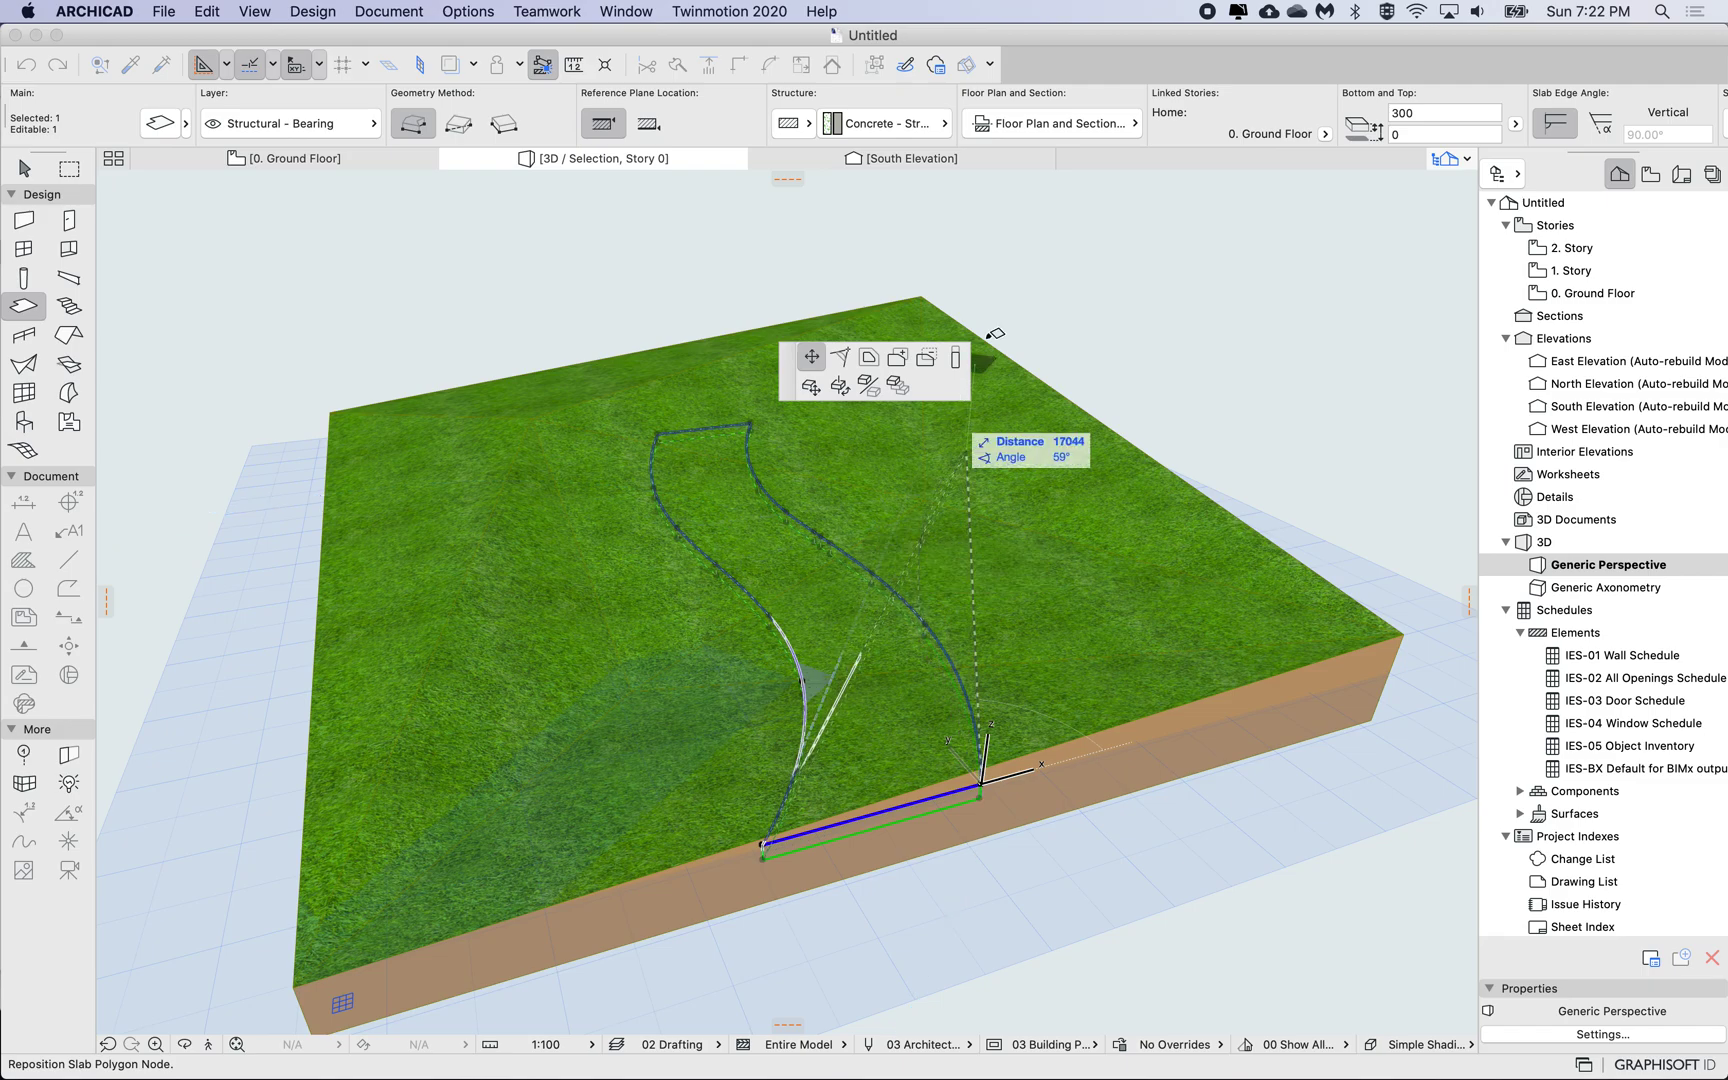
click(955, 357)
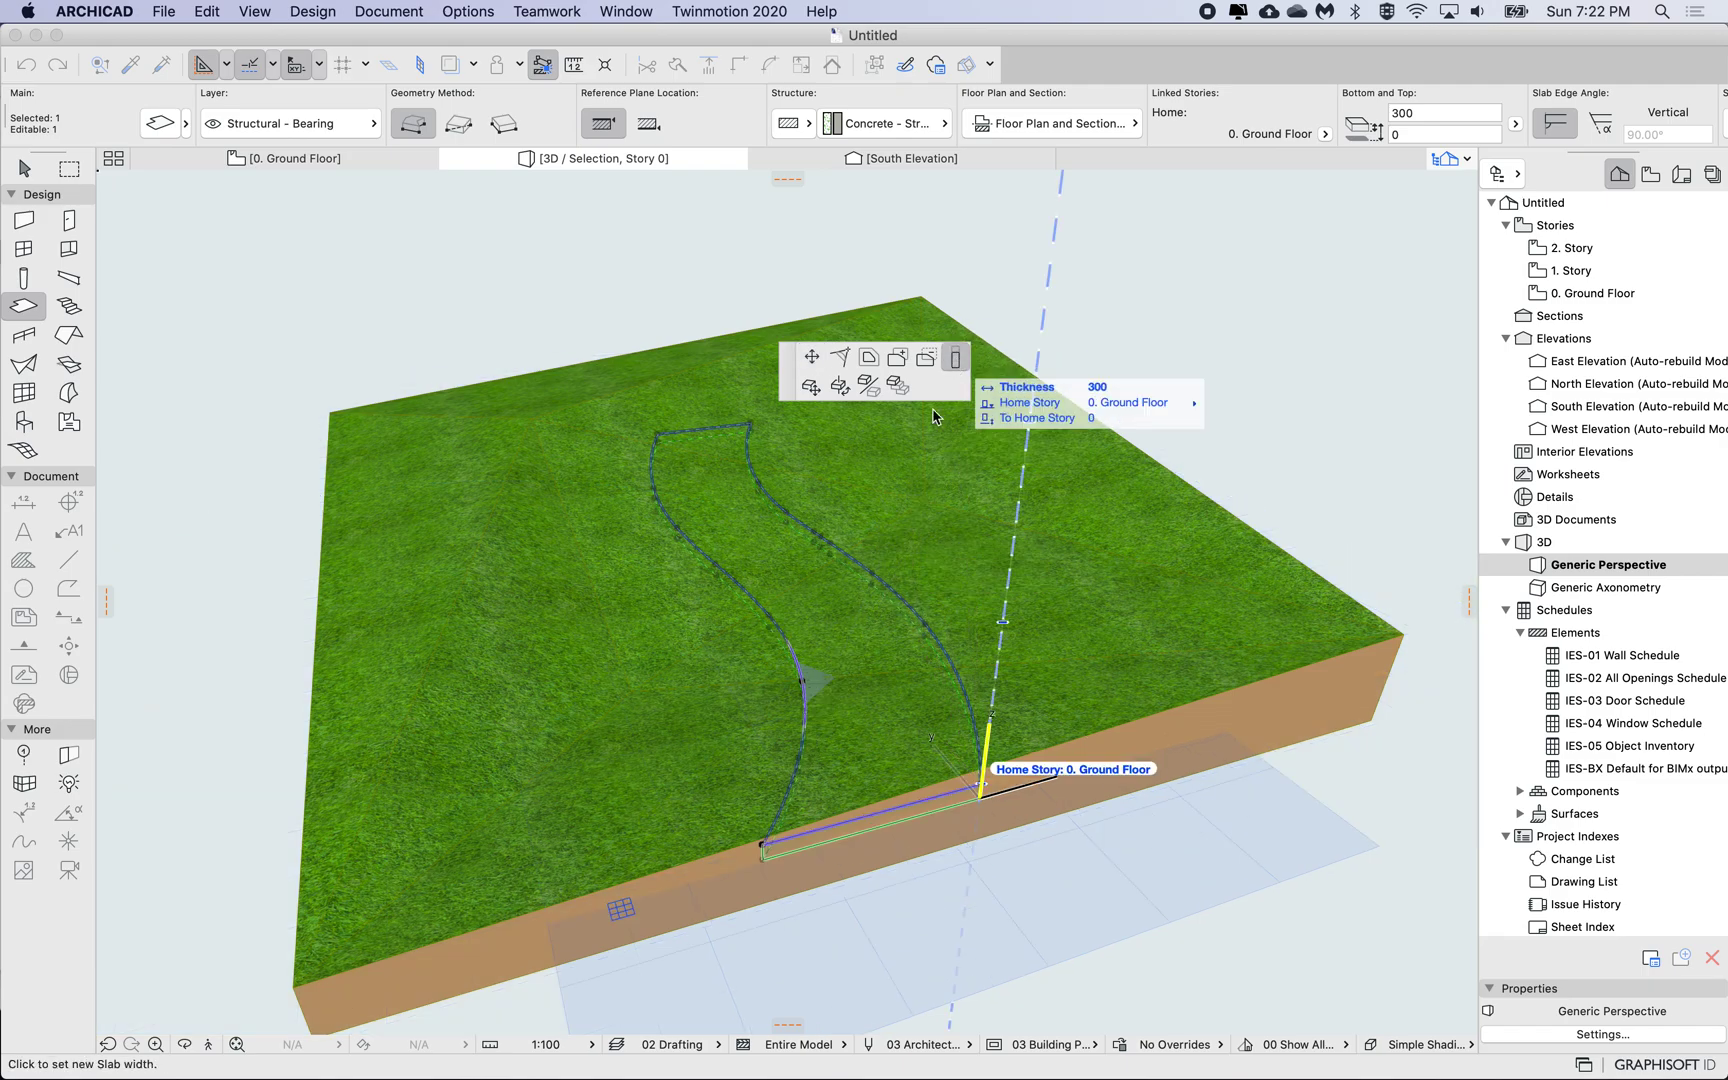
click(998, 598)
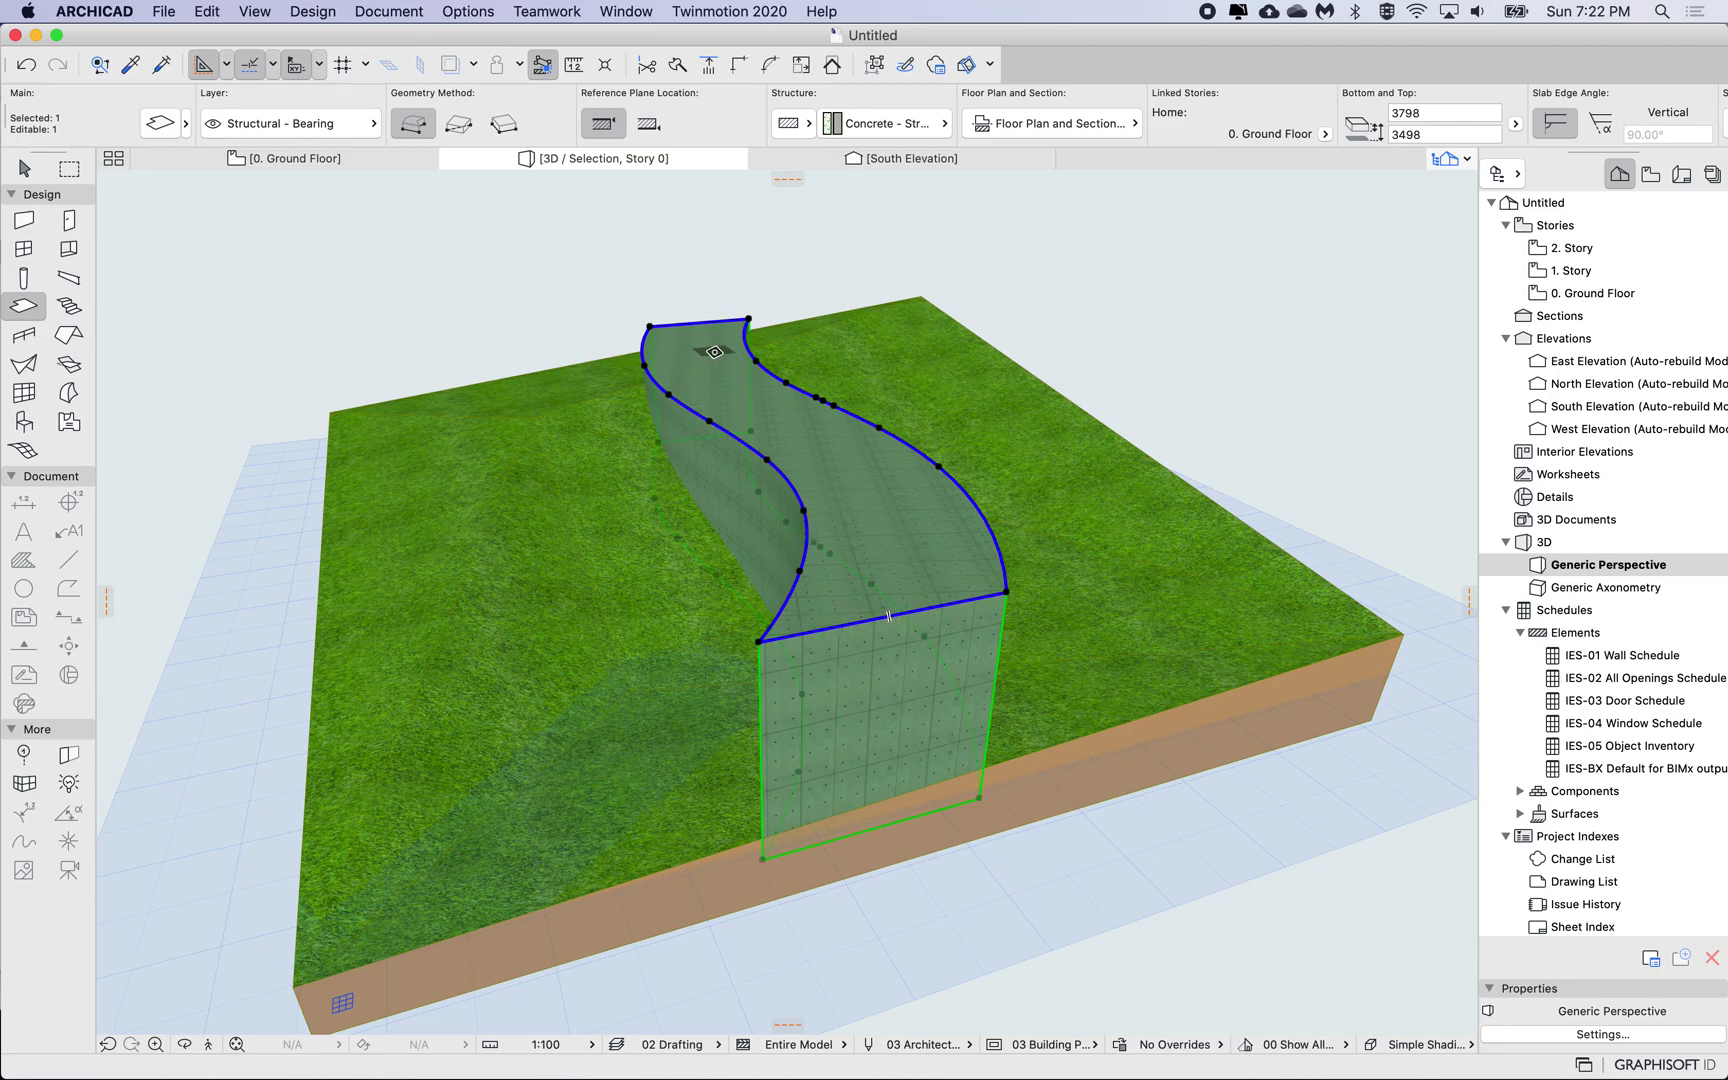
shift+middle_drag(854, 728, 858, 729)
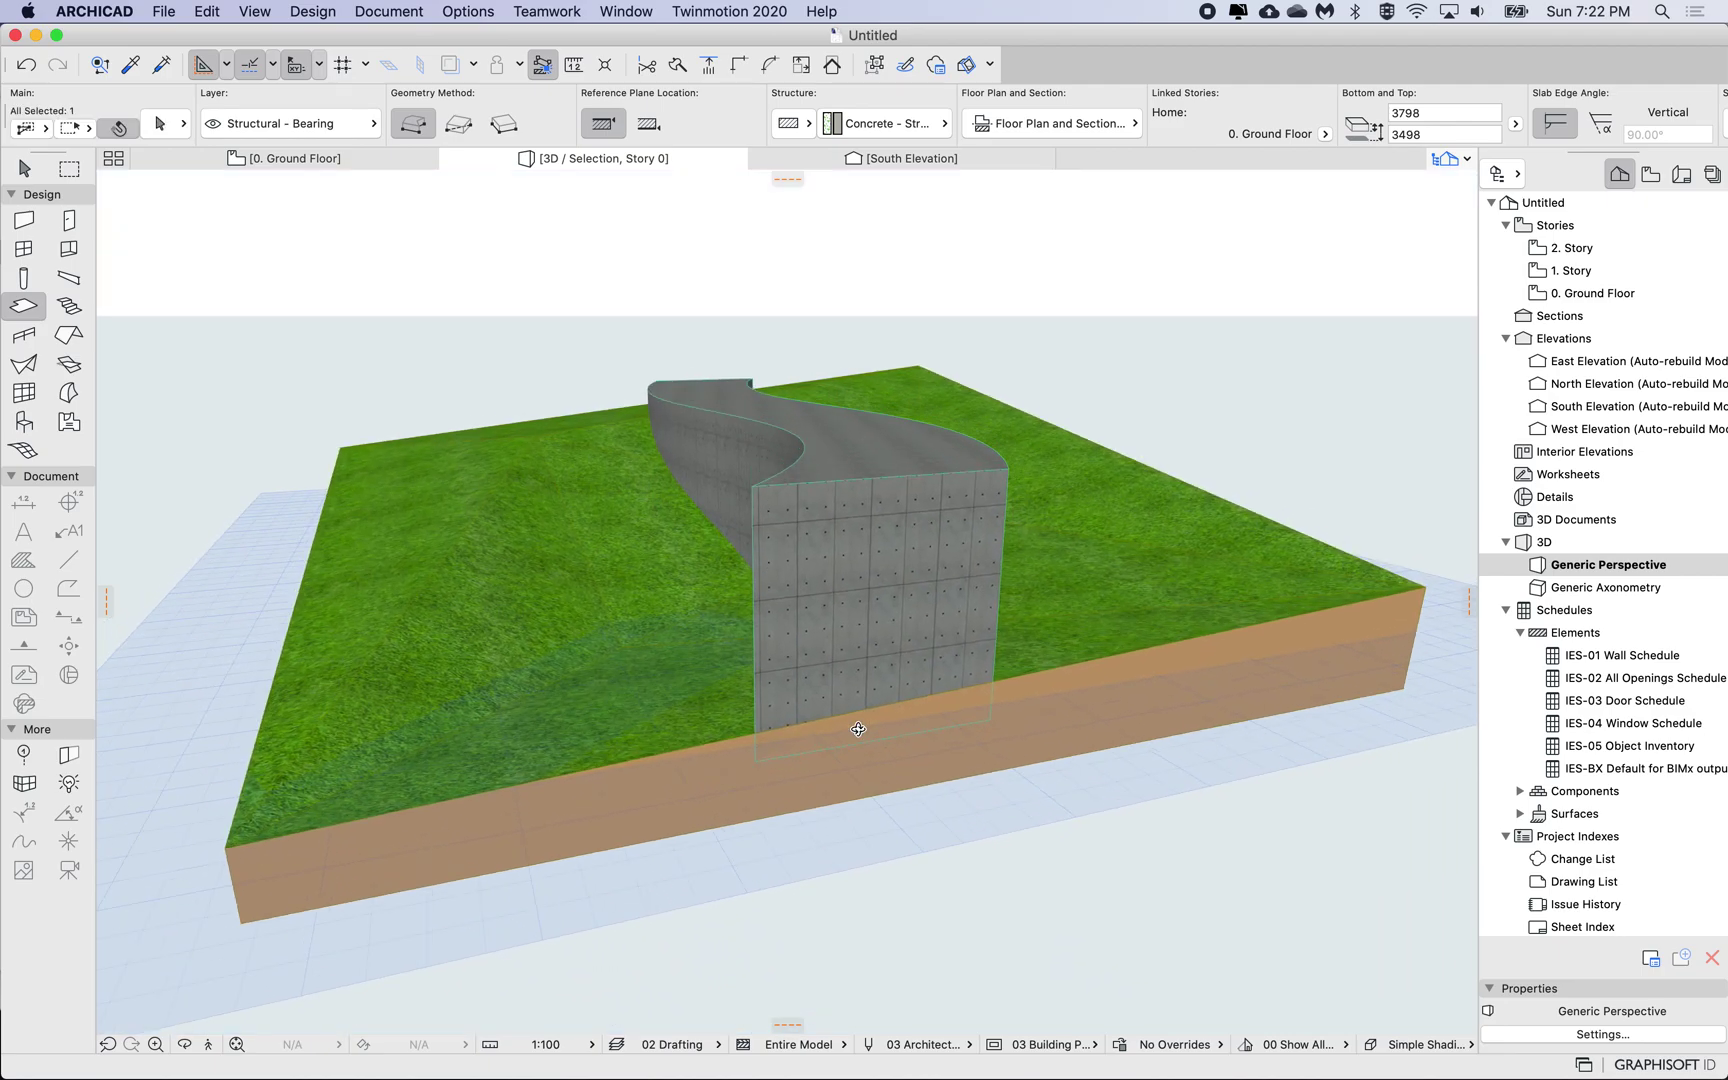
Stretch the path slab's underside down to the base of the terrain mesh, for a thickness of about 4698 mm
click(858, 729)
click(990, 720)
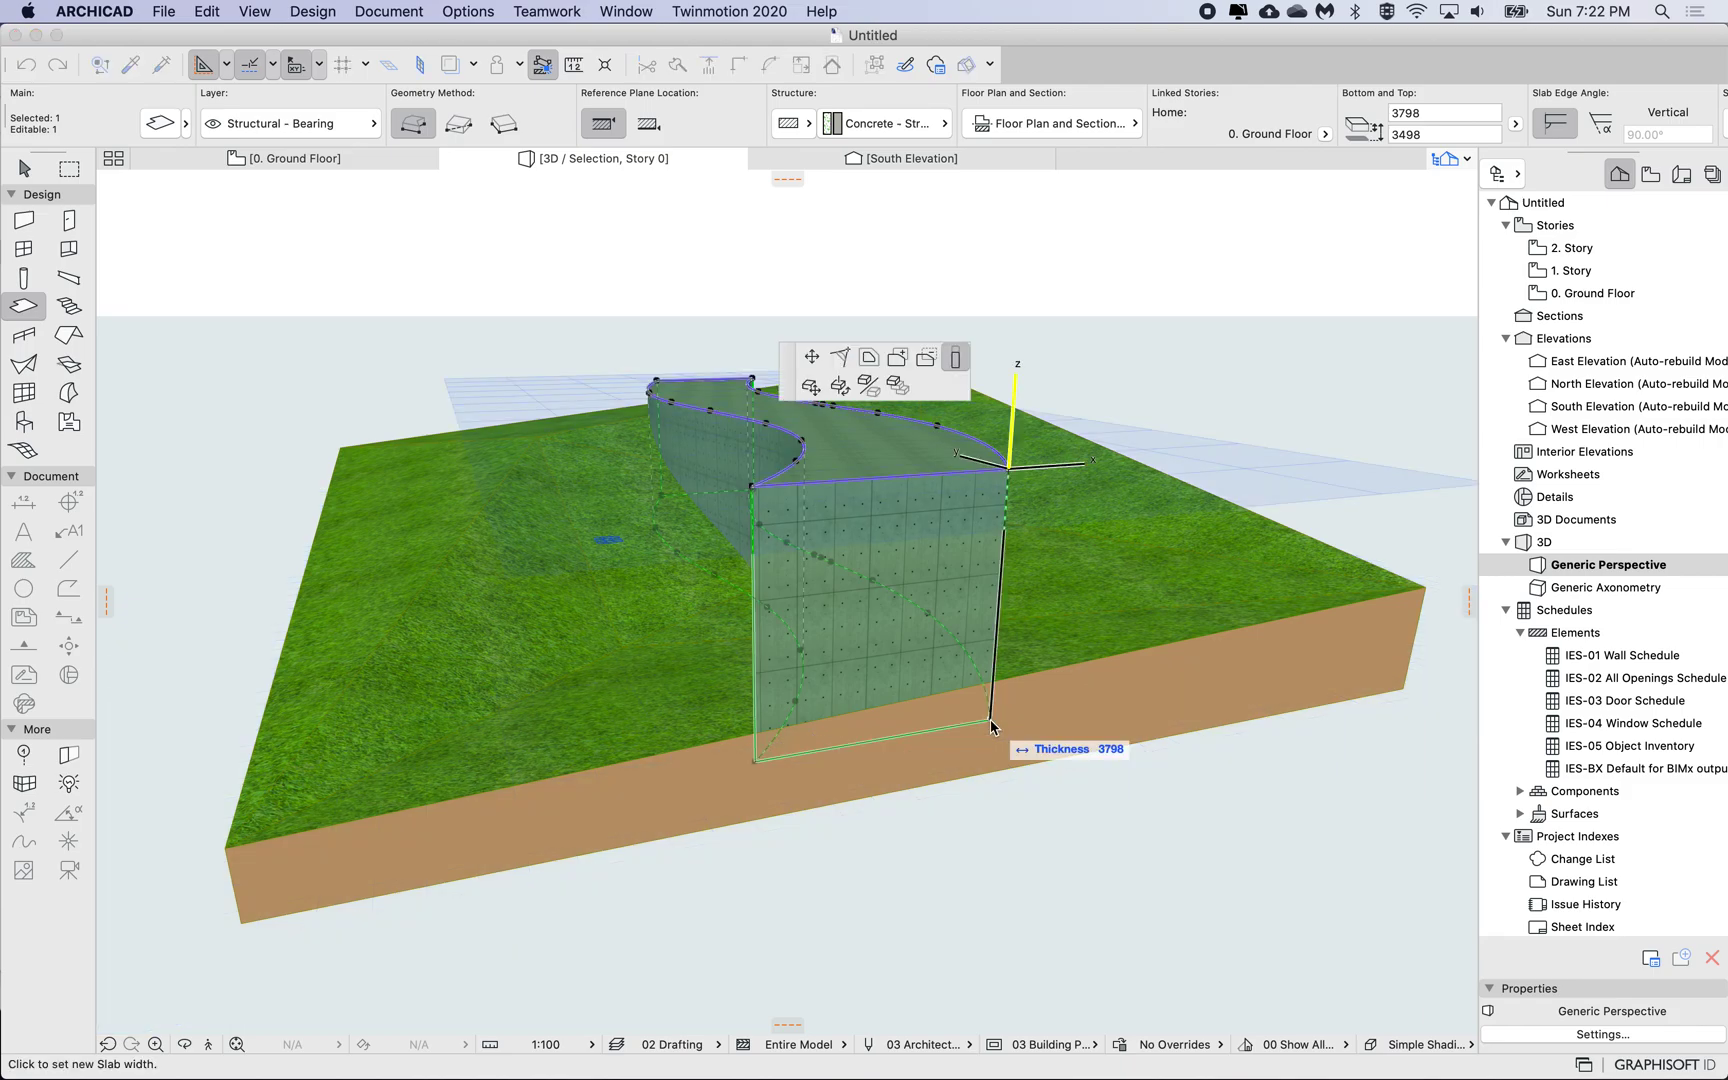
click(1410, 685)
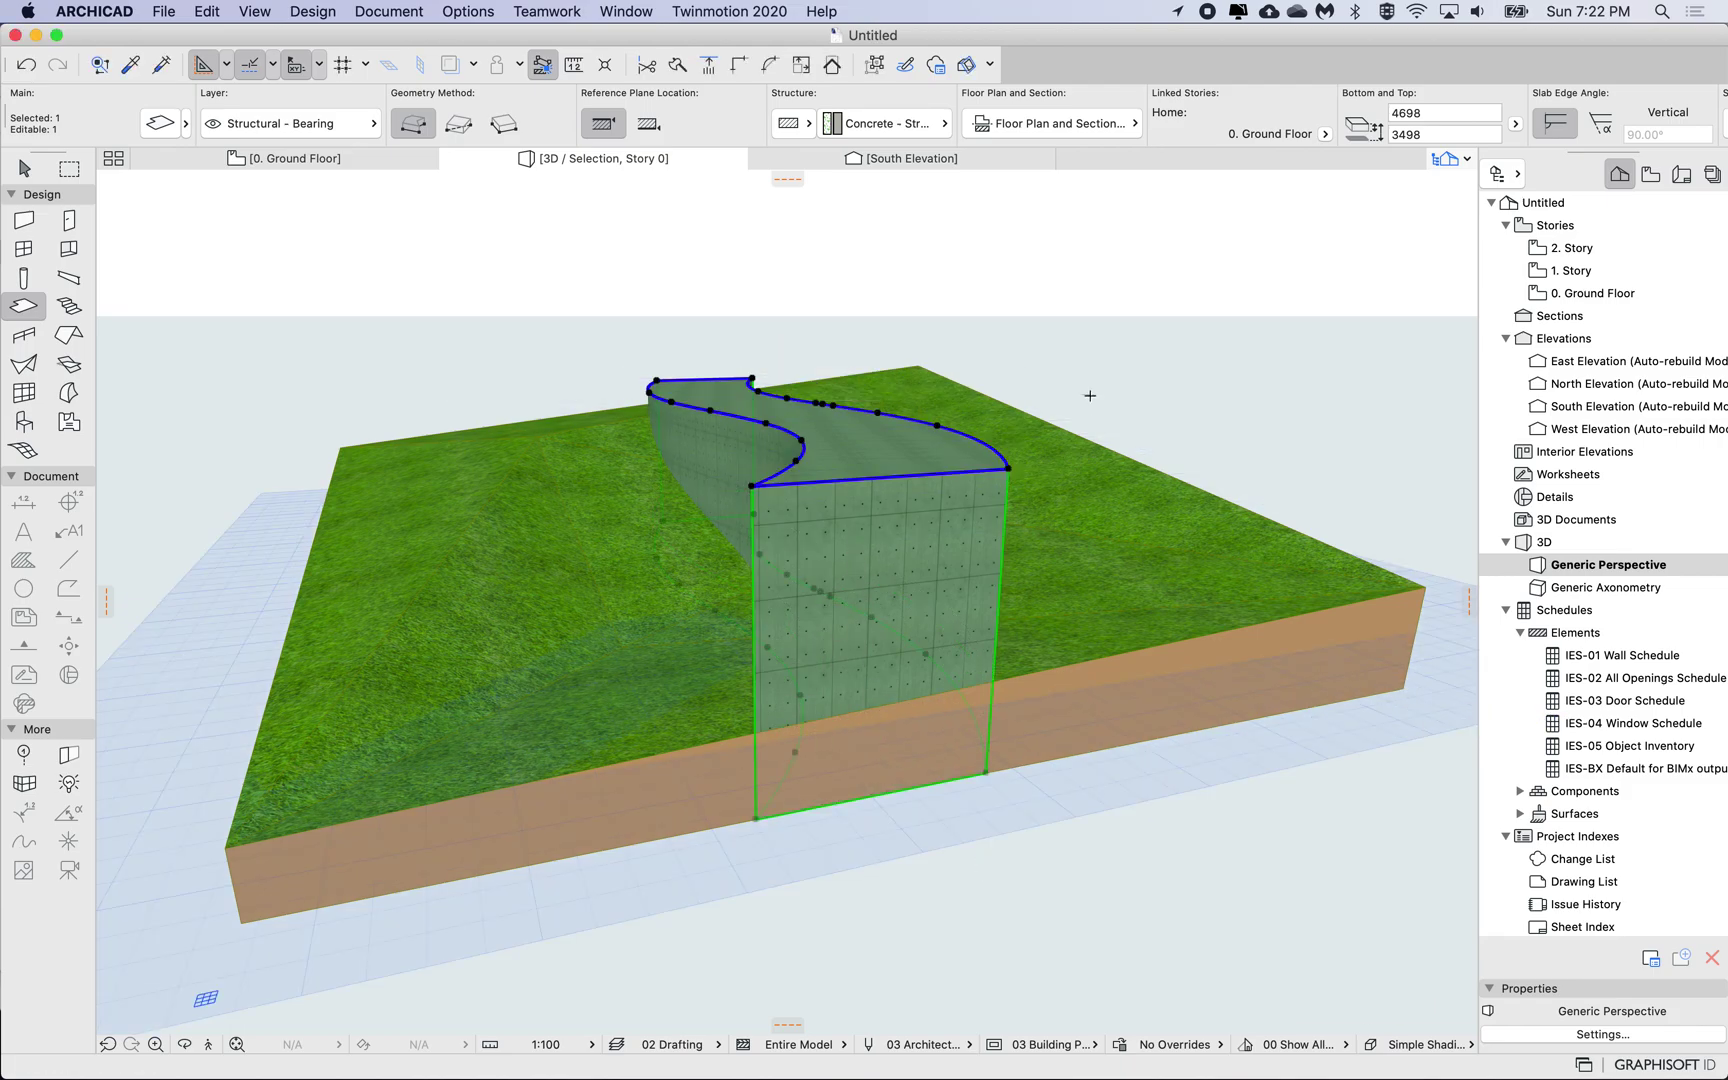
shift+middle_drag(832, 676, 831, 676)
click(1157, 403)
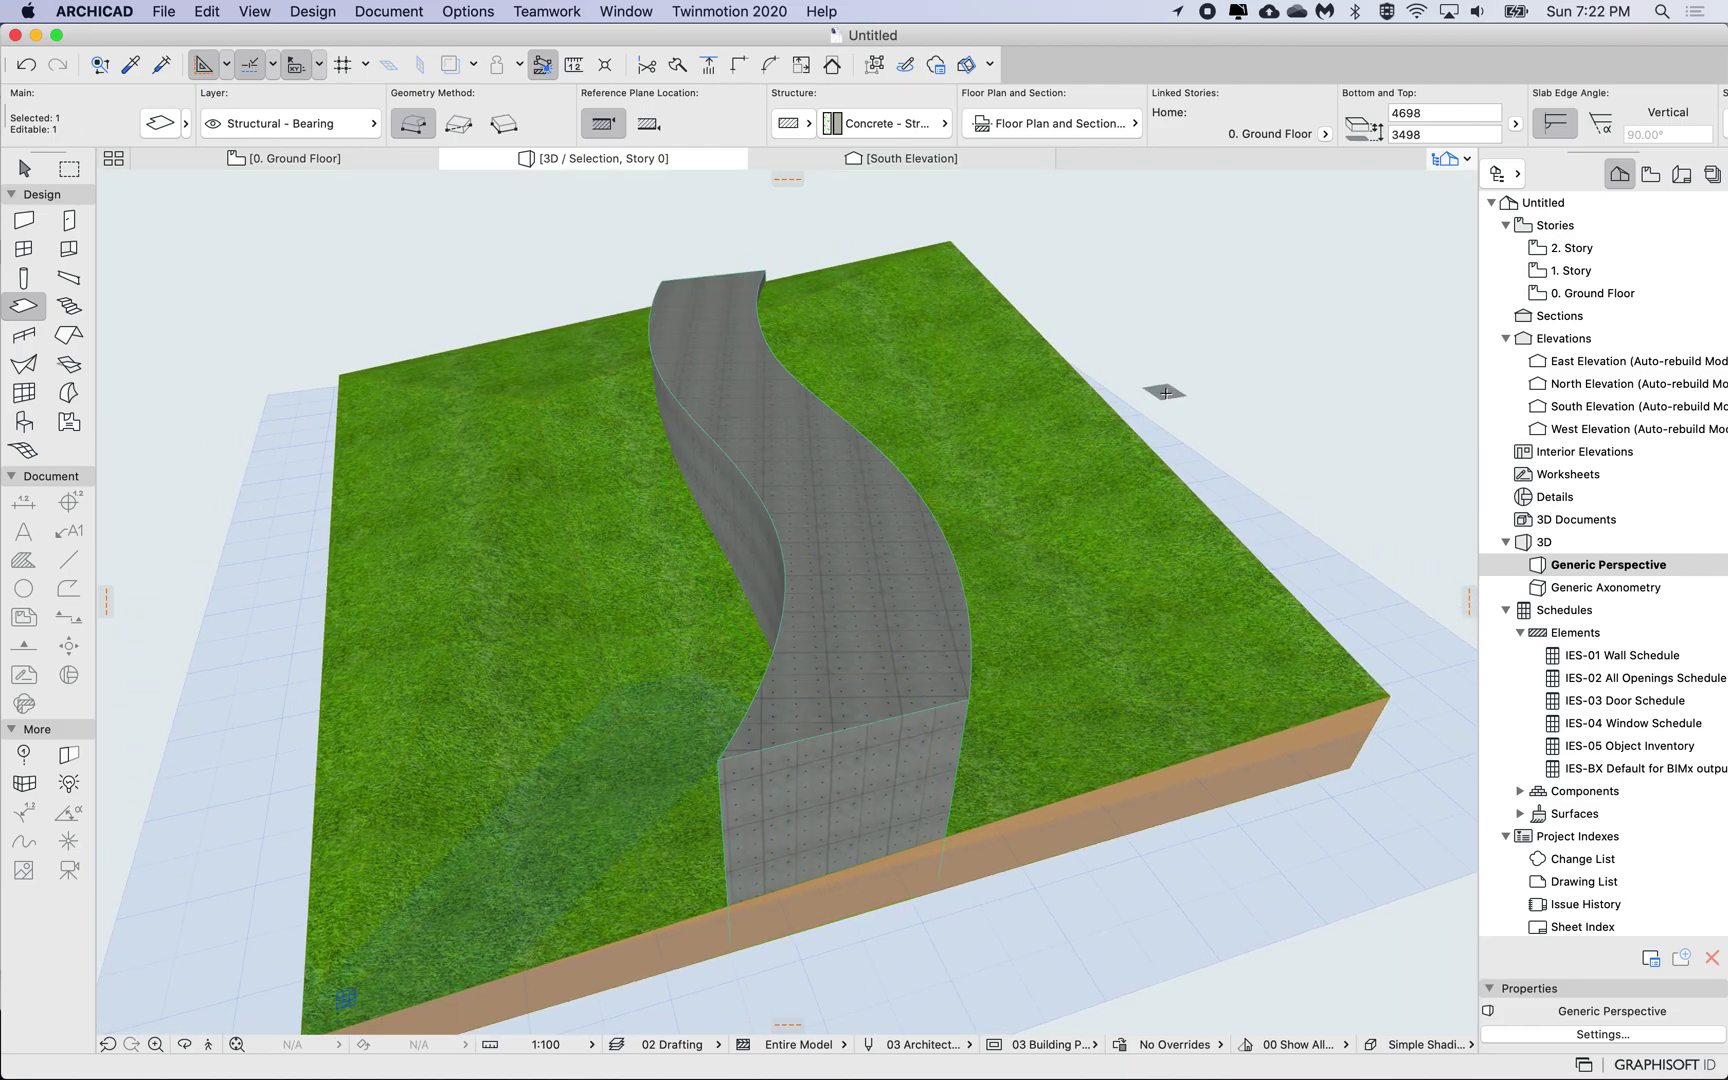
click(777, 563)
click(1122, 244)
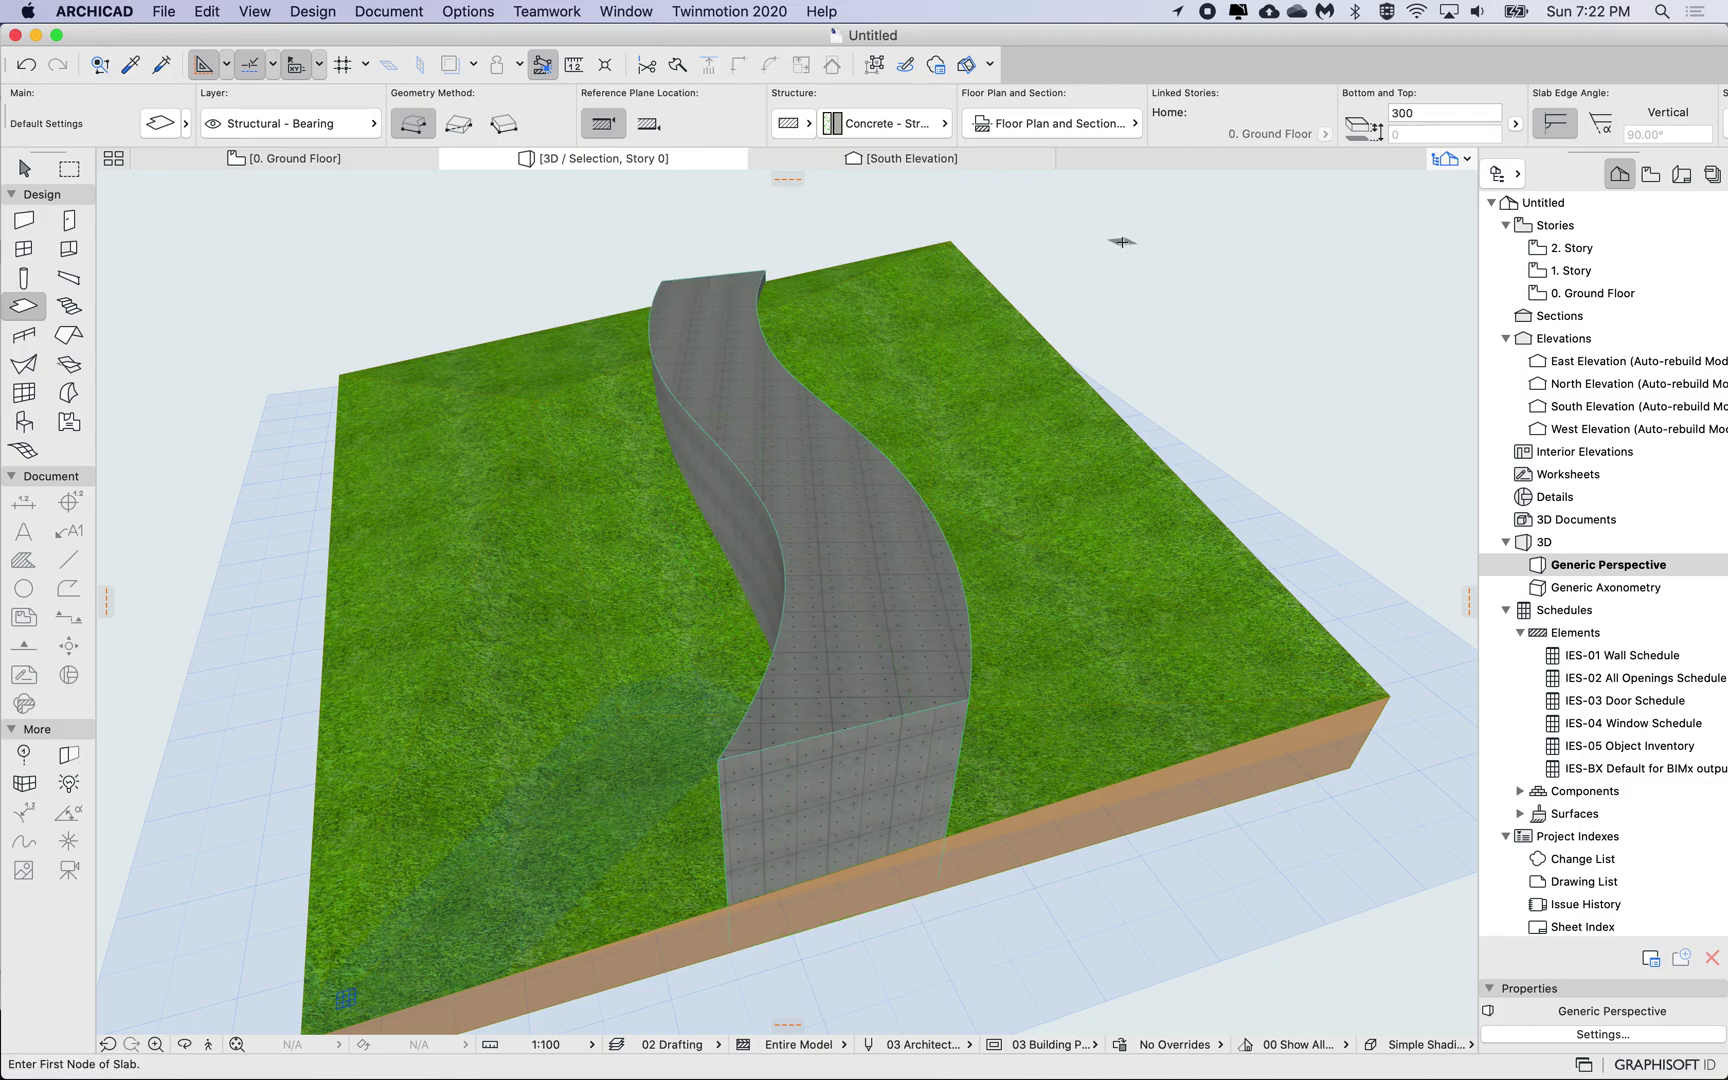
Open Solid Element Operations and move its palette clear of the path slab
click(389, 8)
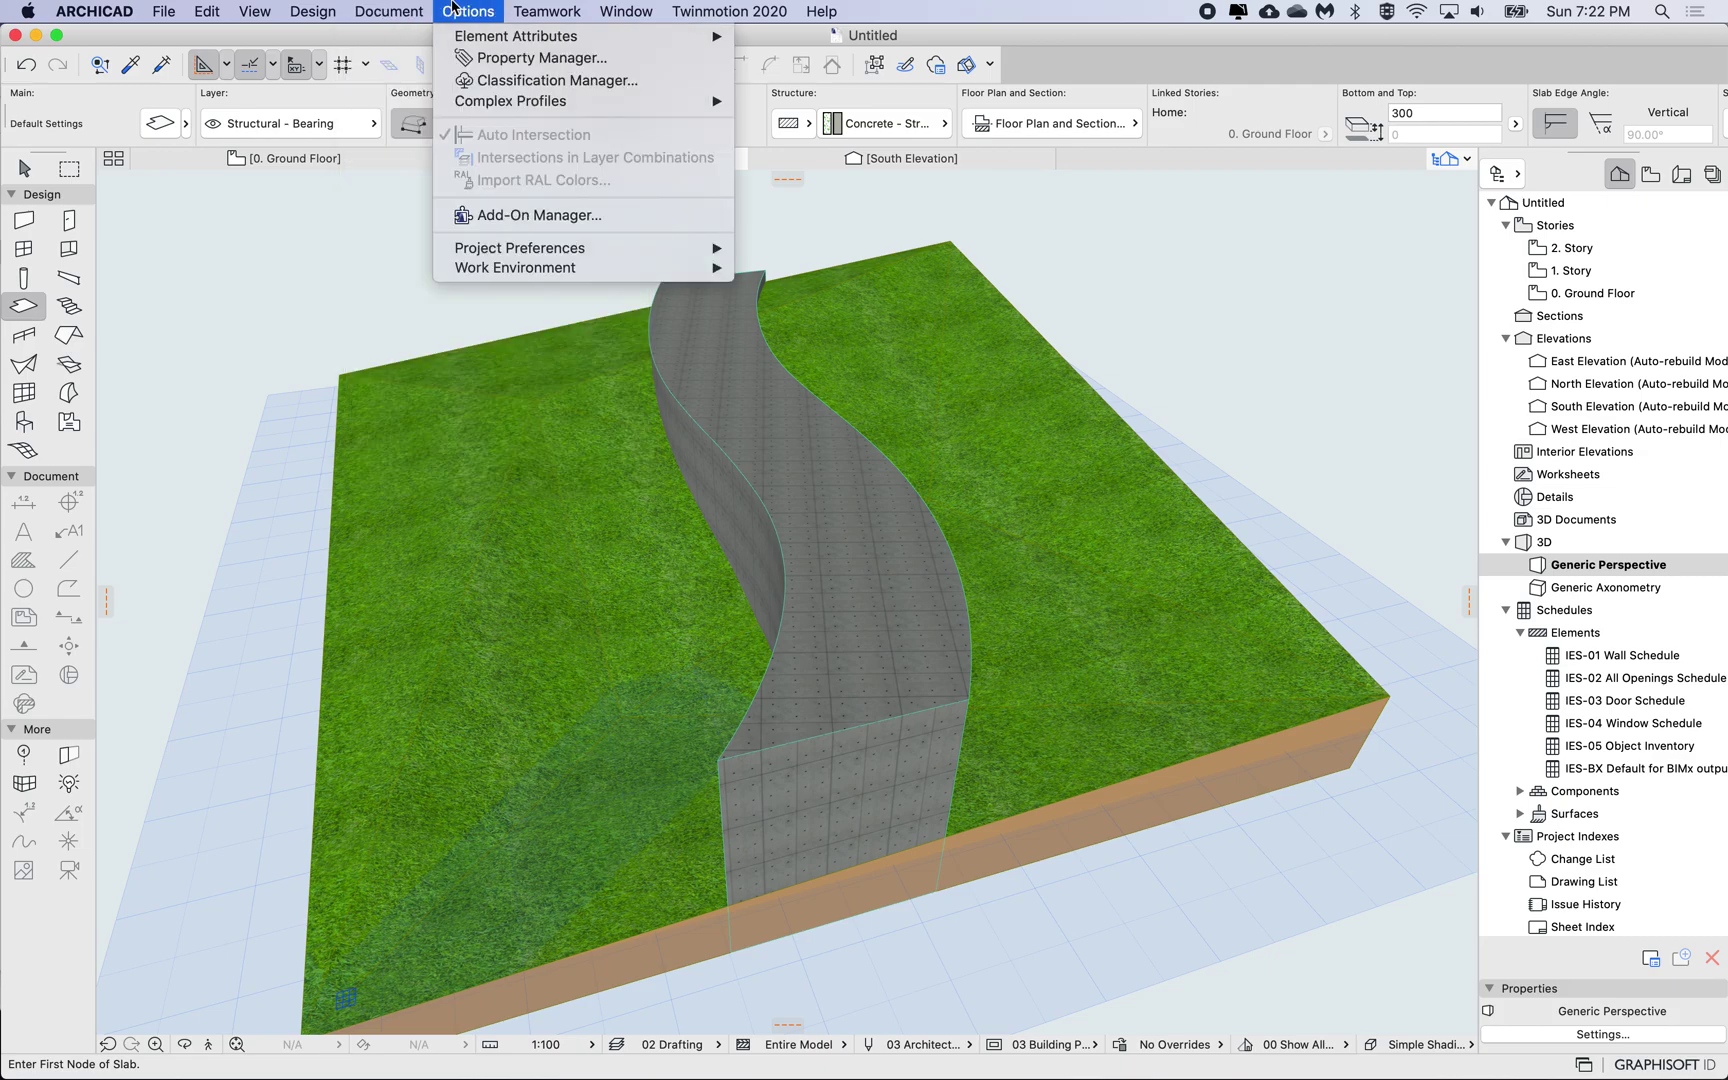
mouse_move(336, 6)
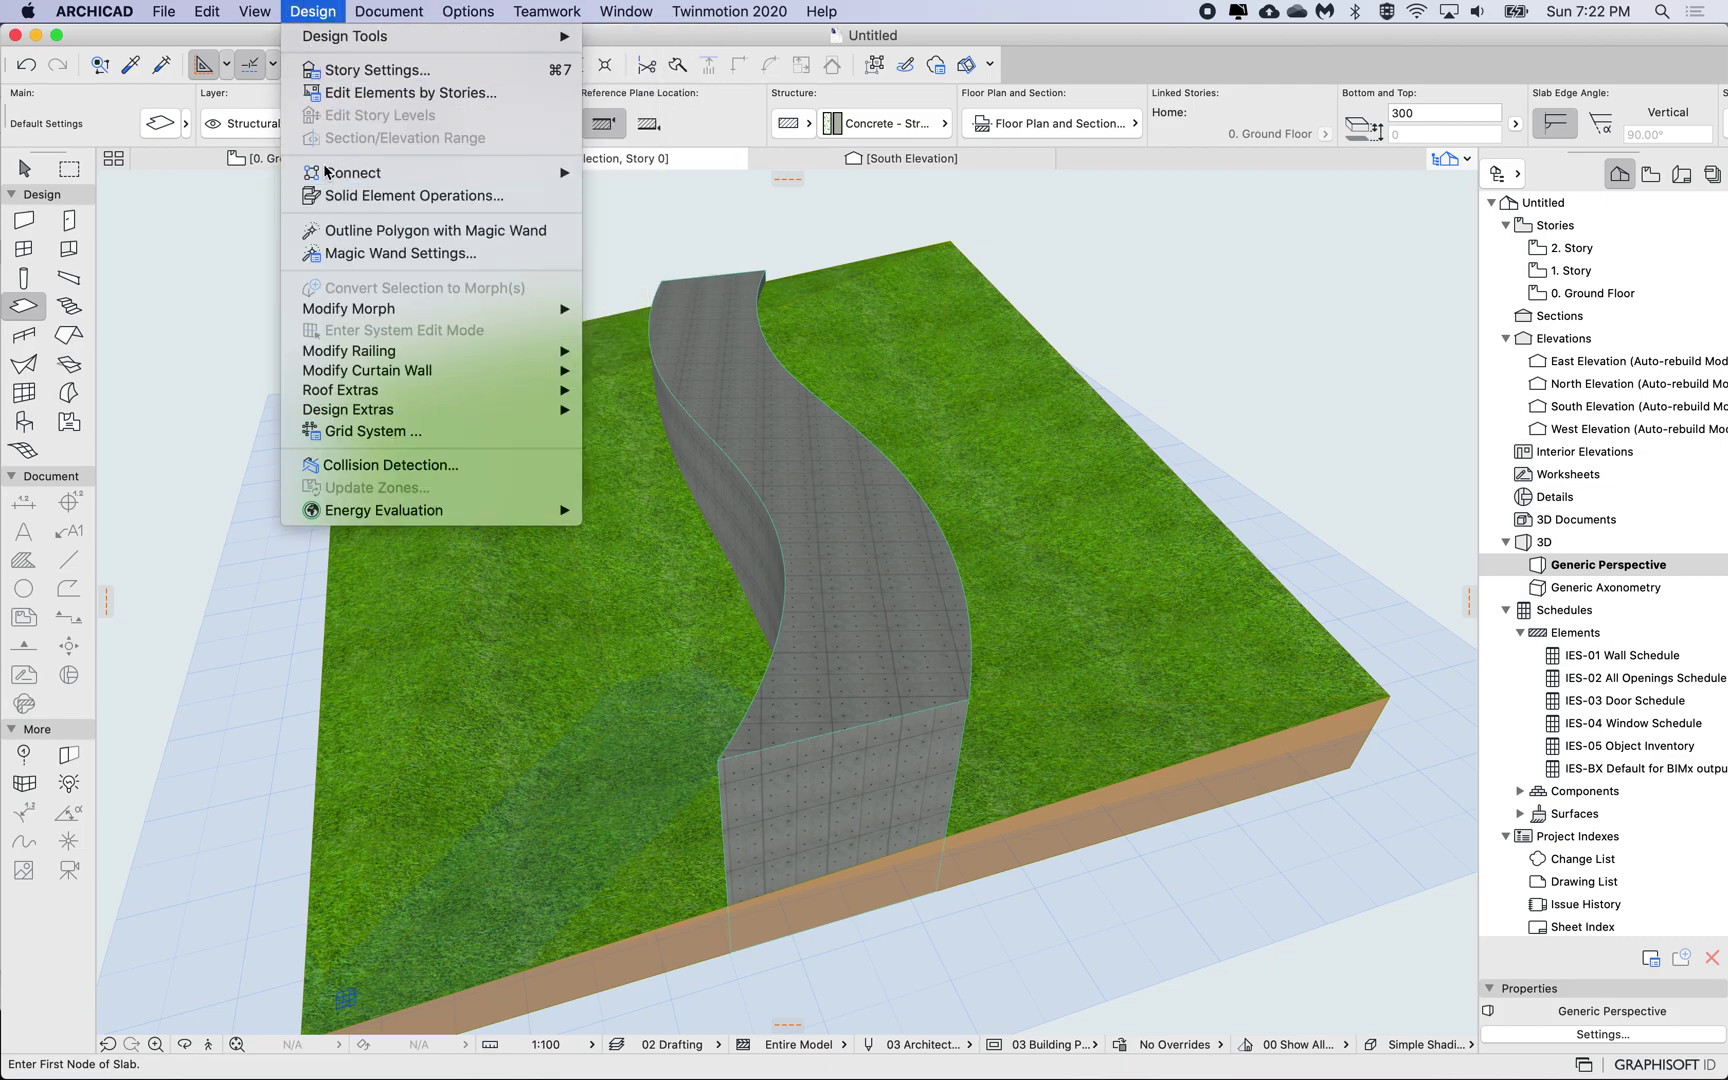
click(455, 197)
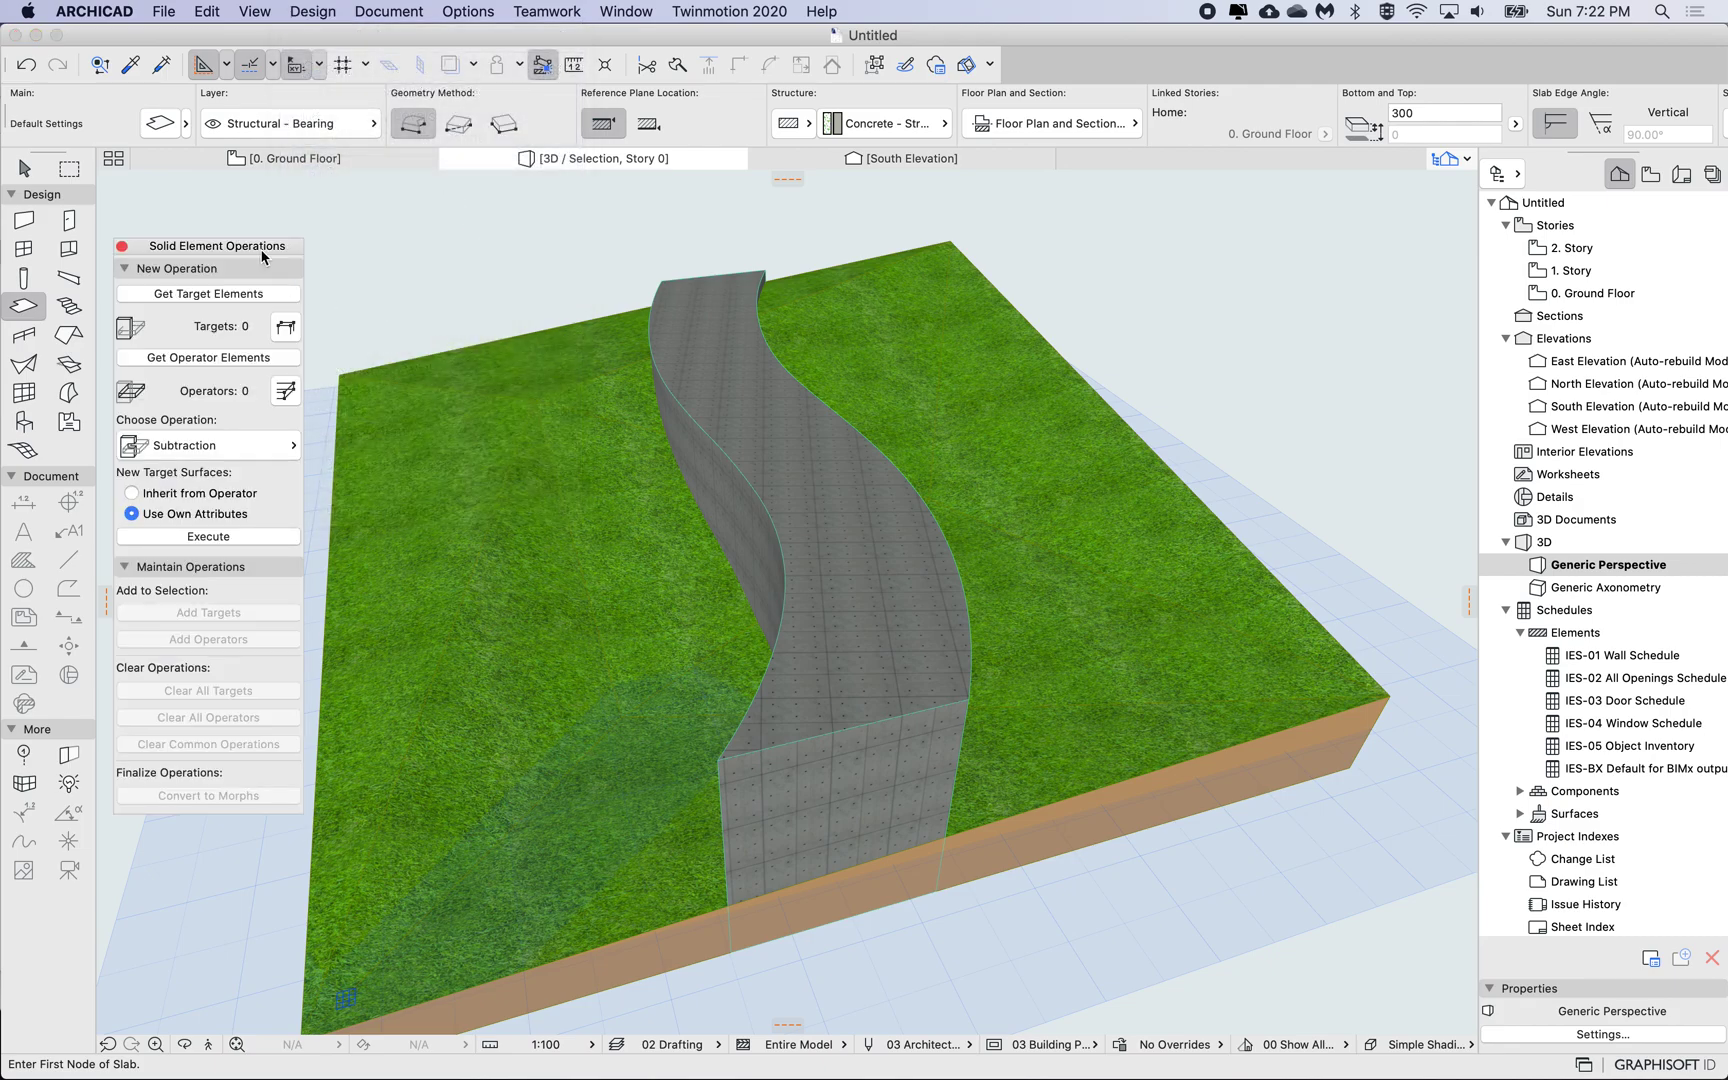
drag(237, 255, 271, 203)
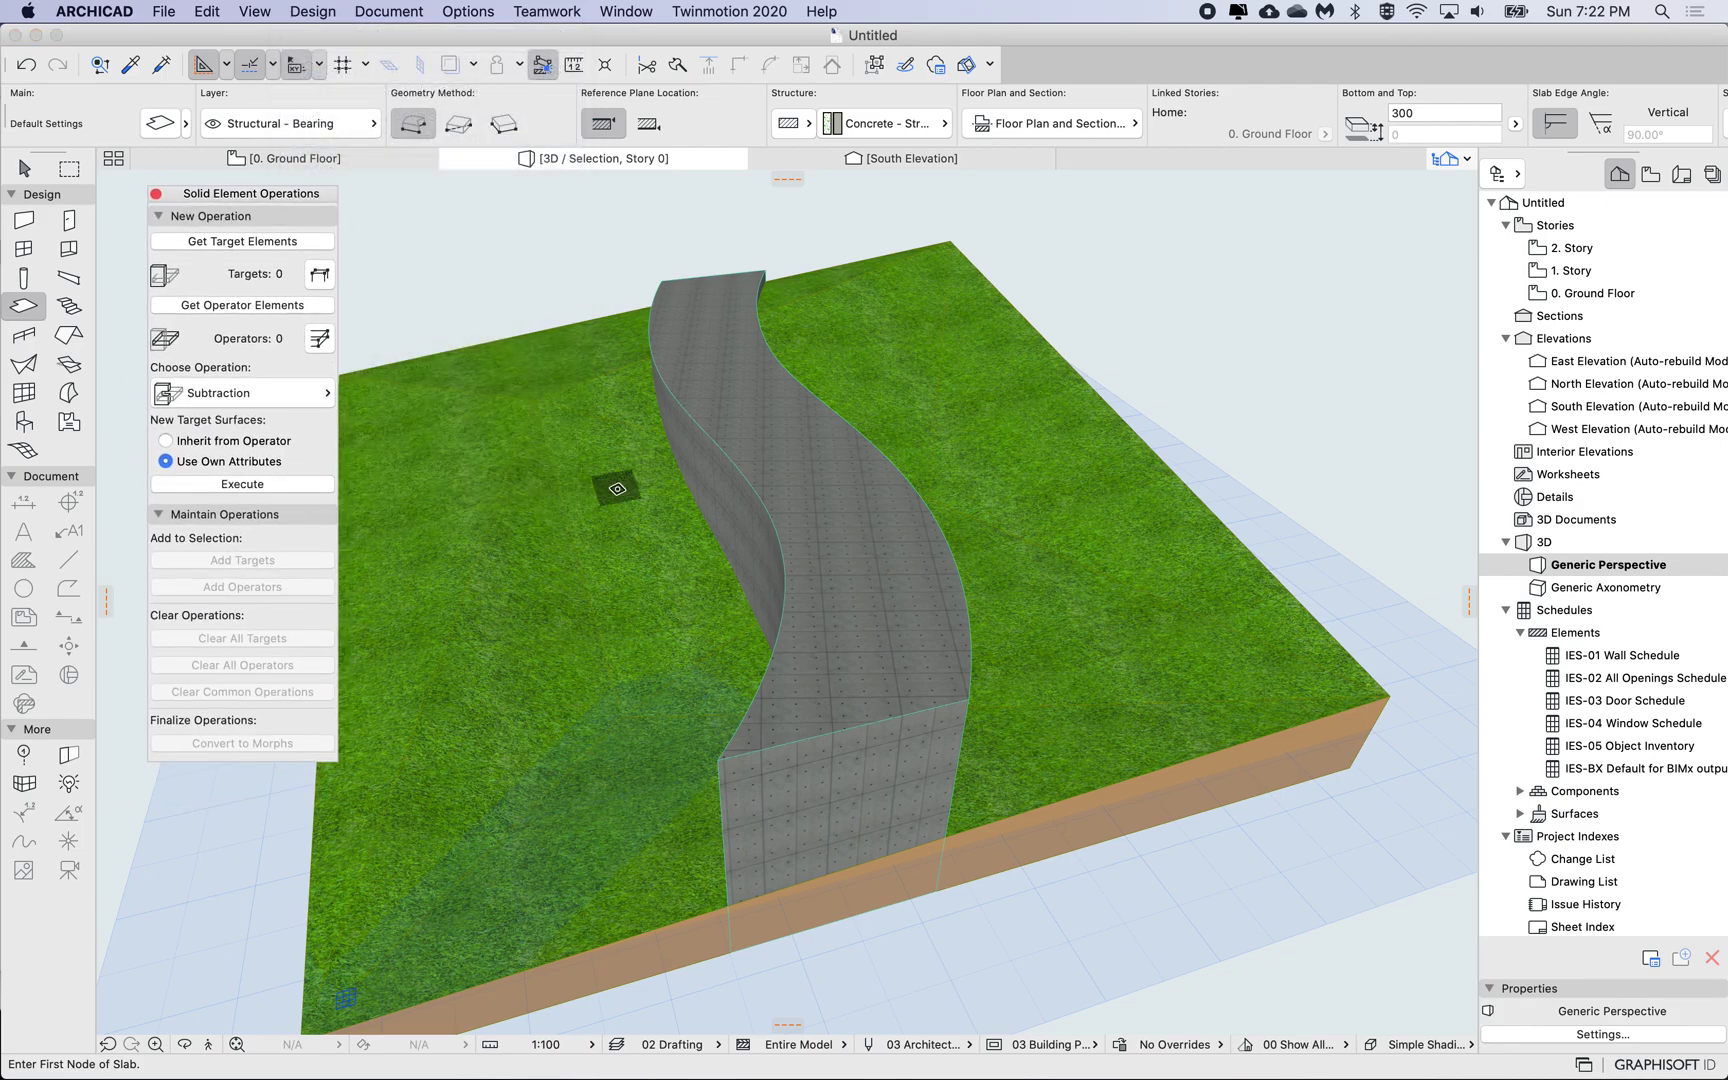
shift+middle_drag(648, 510, 678, 538)
Assign the path slab as the target element and the terrain mesh as the operator element
shift+click(837, 532)
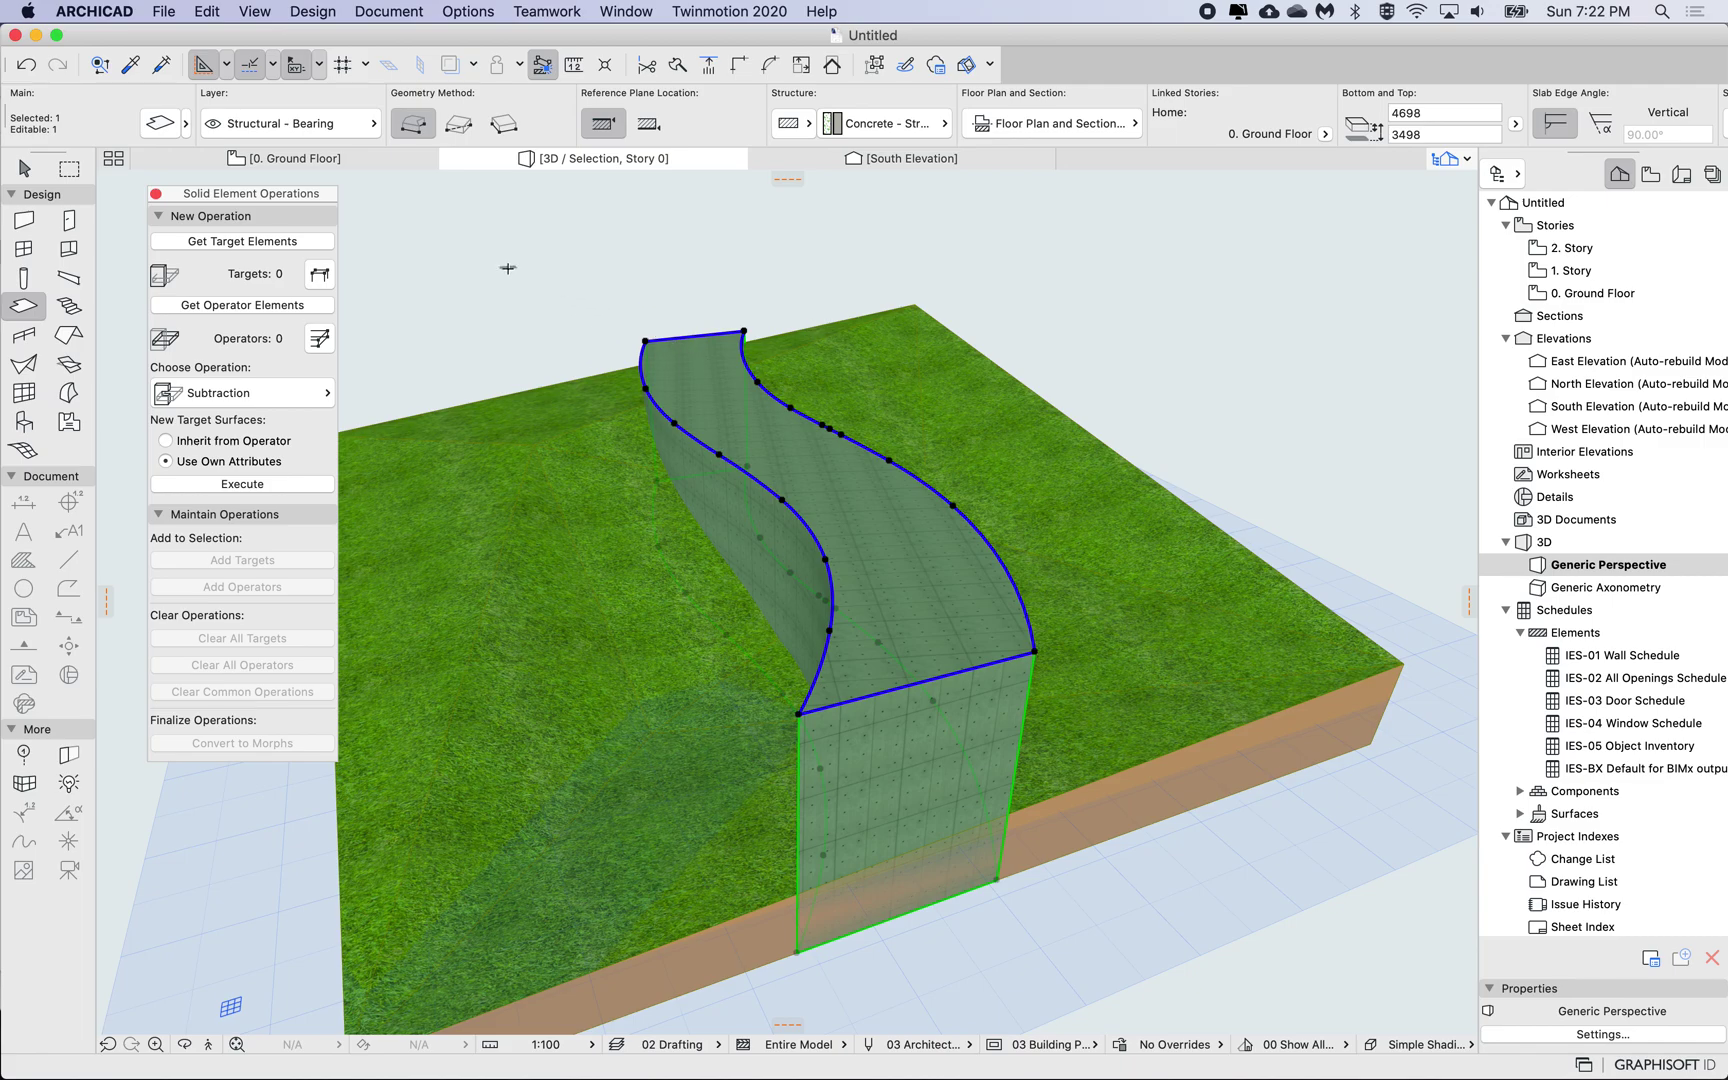
click(238, 242)
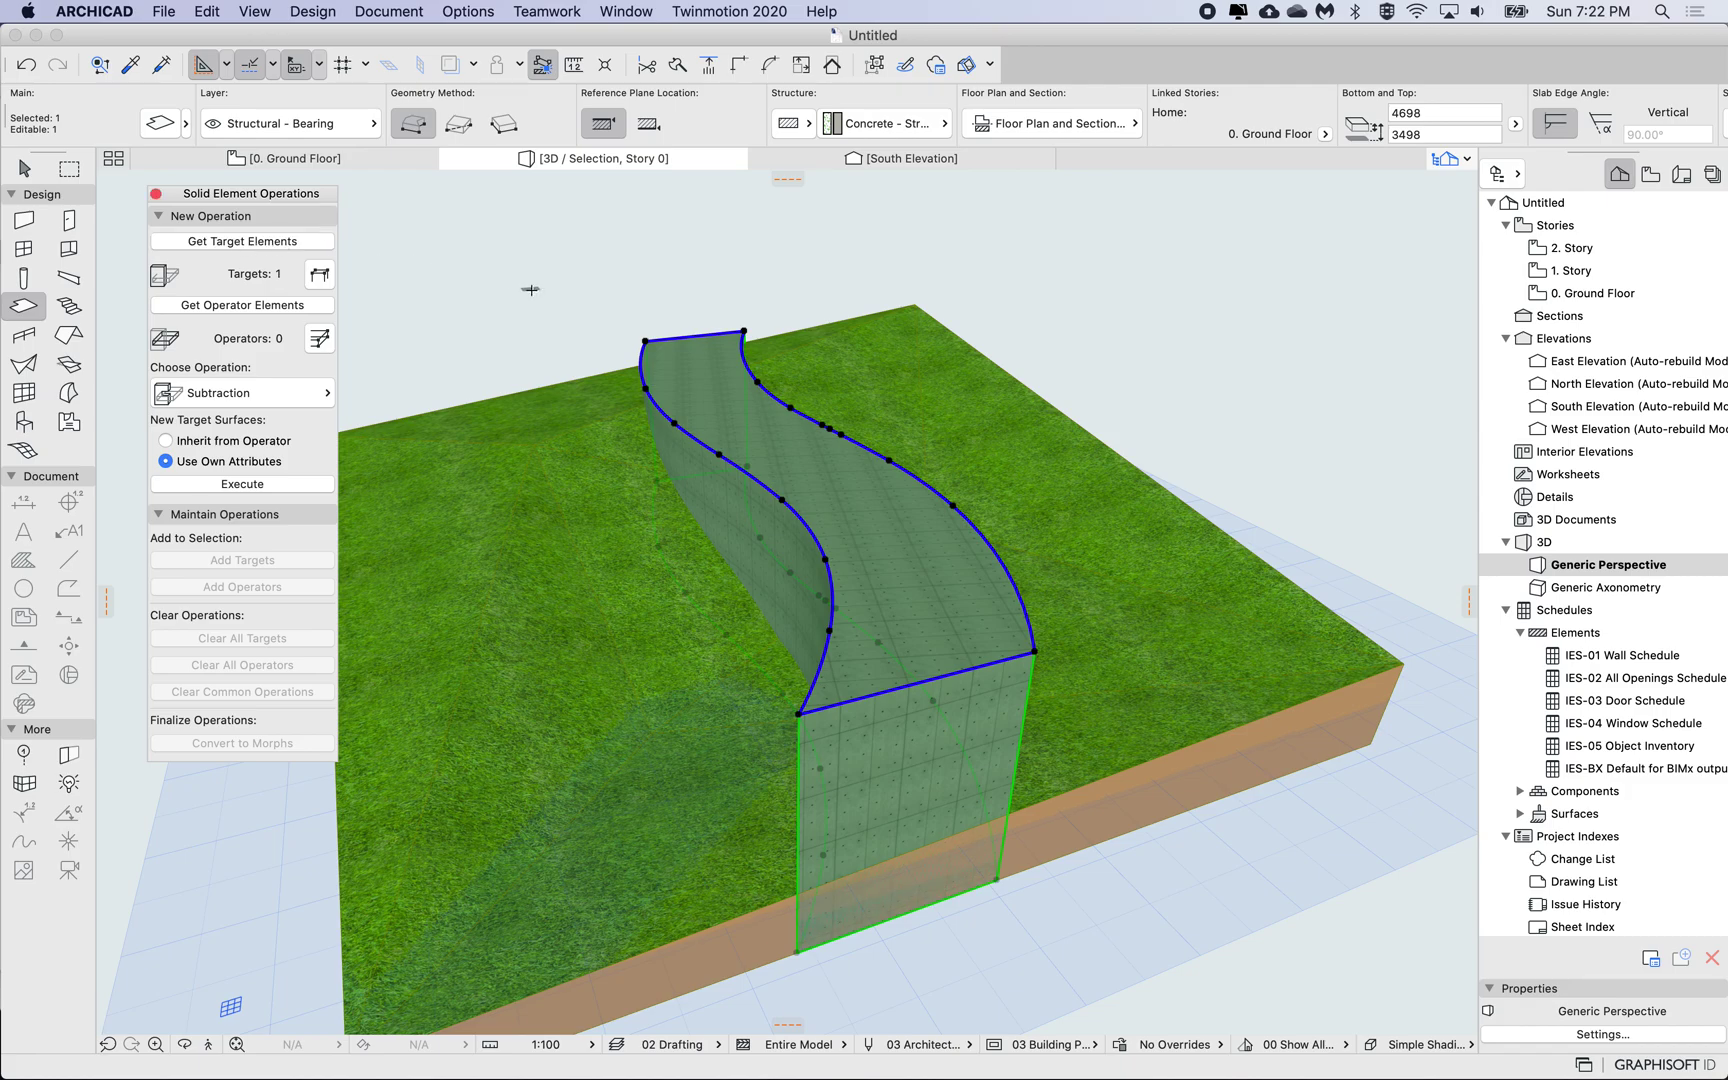
click(586, 451)
click(638, 528)
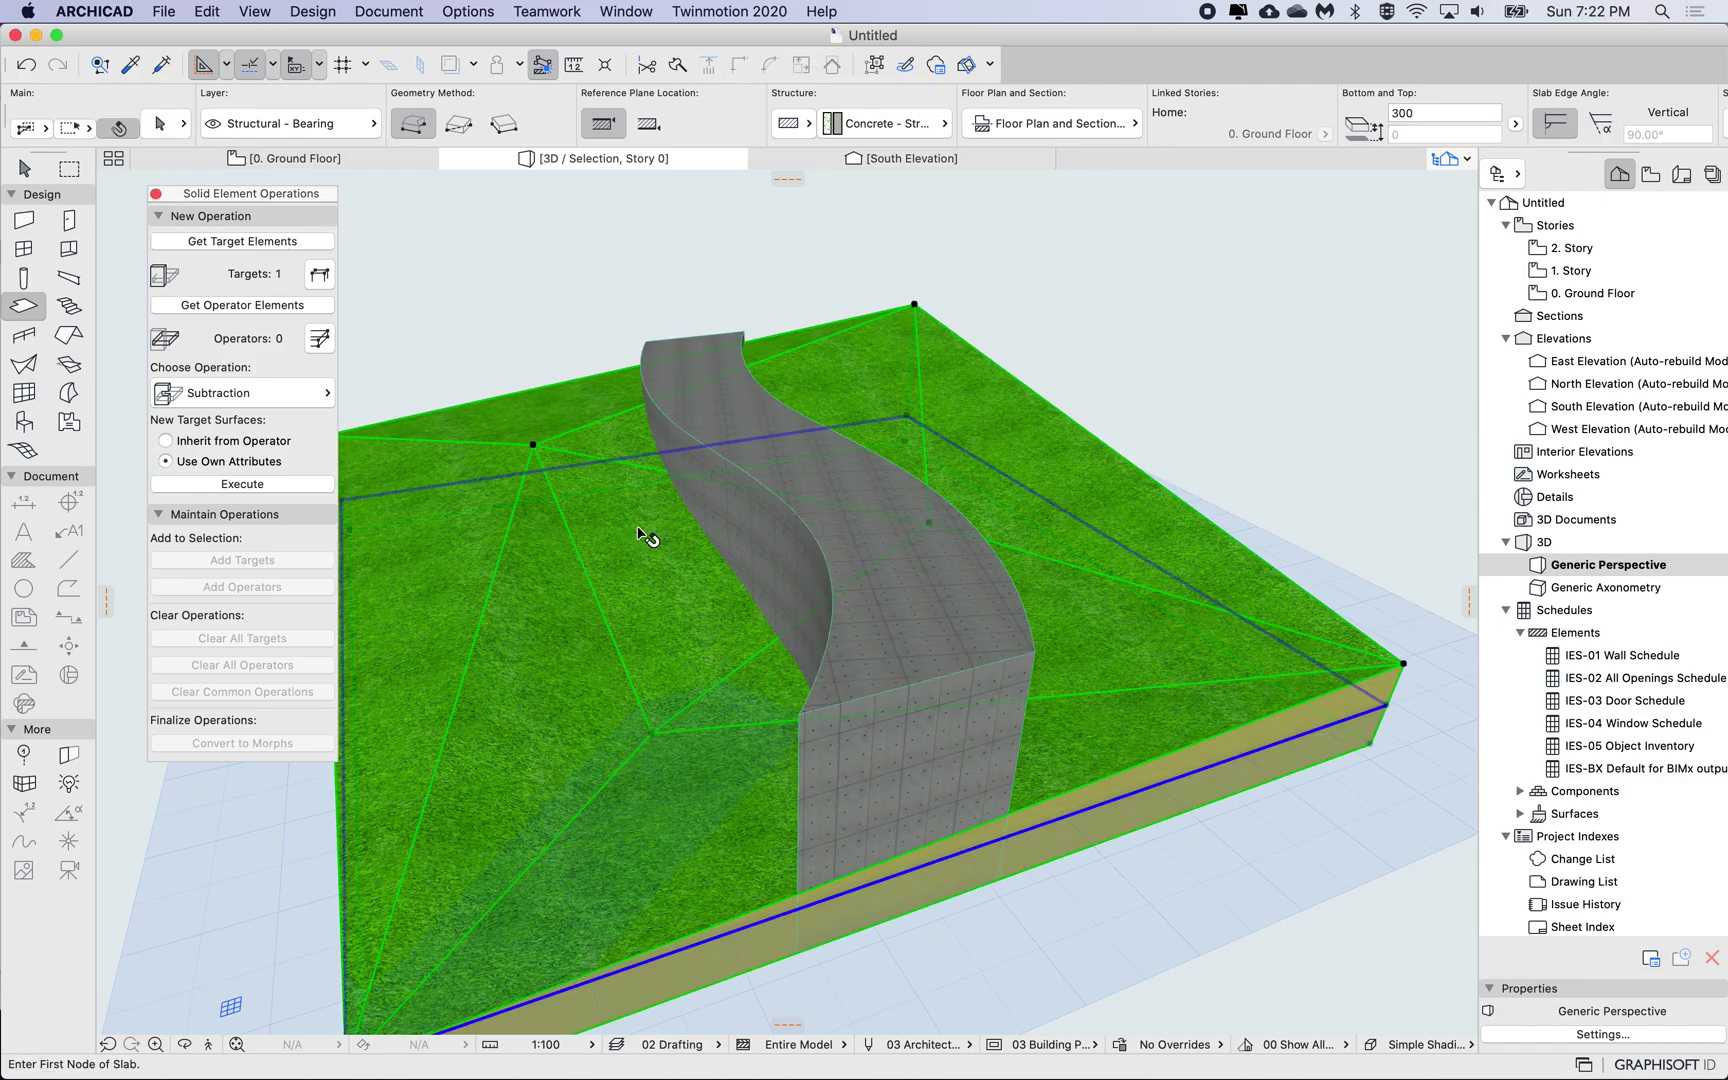
click(233, 305)
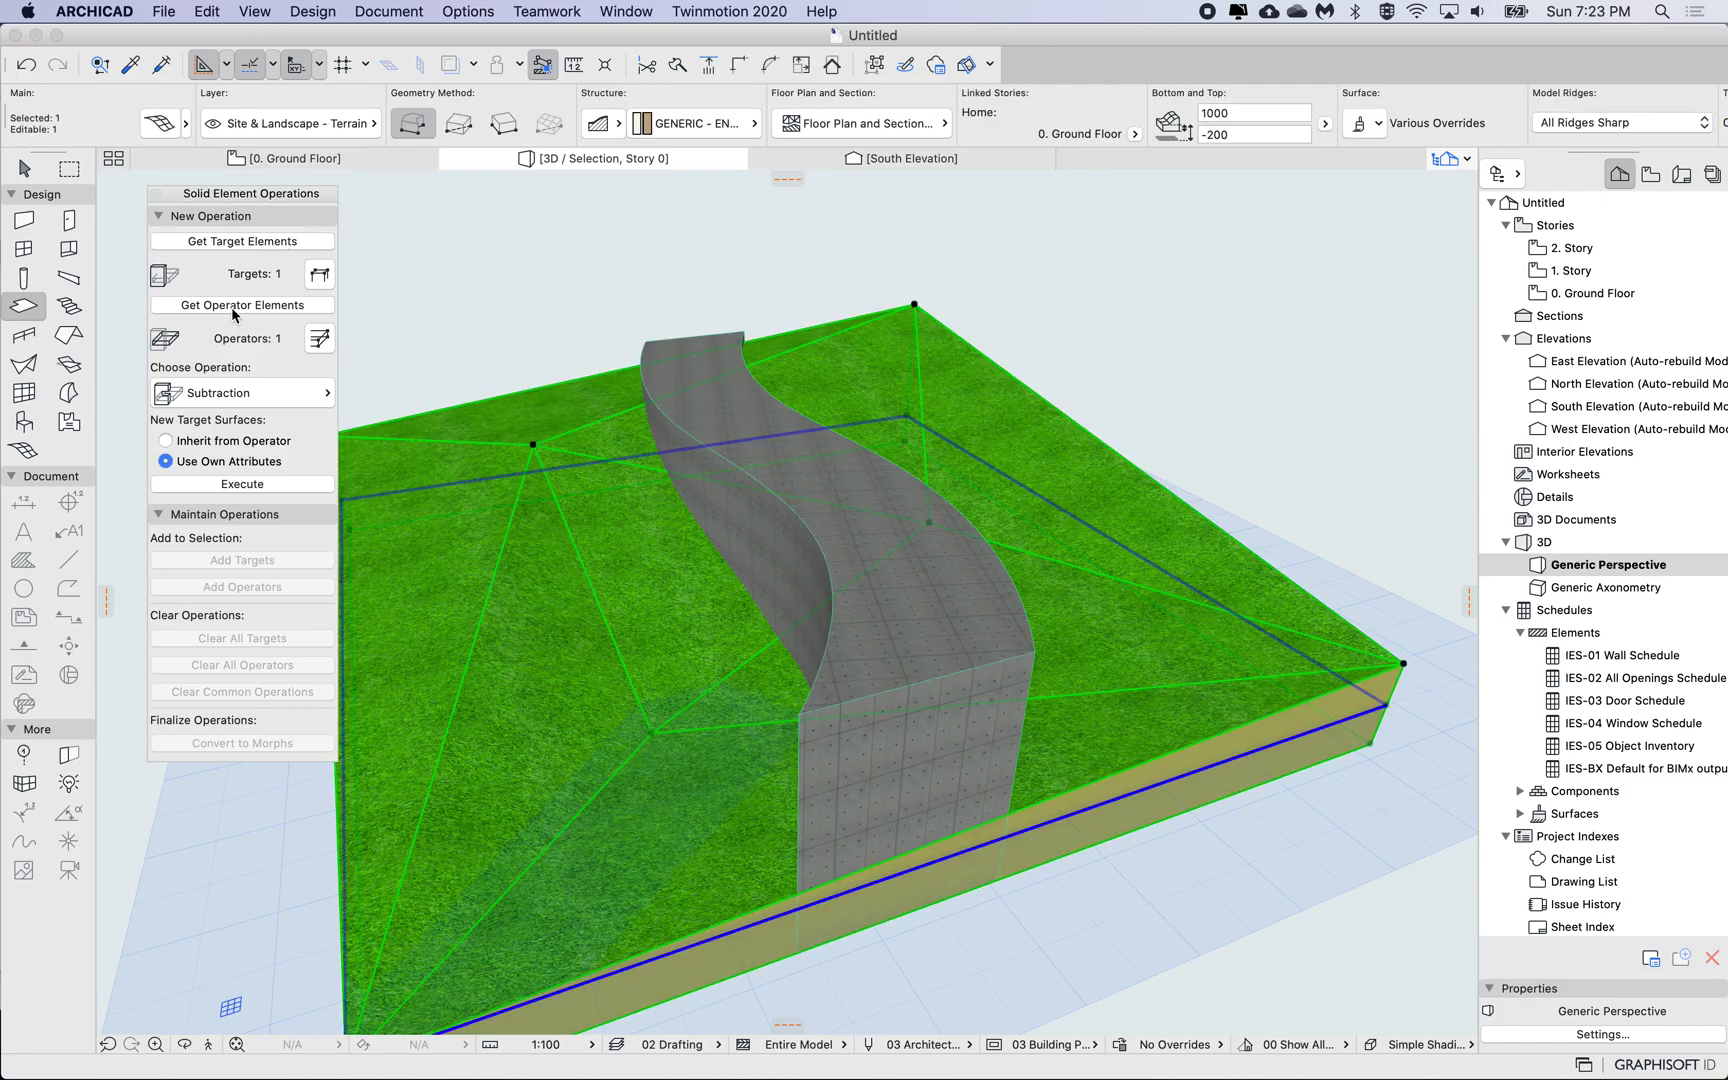
Execute an Intersection so that only the part of the slab inside the terrain mesh remains
click(275, 395)
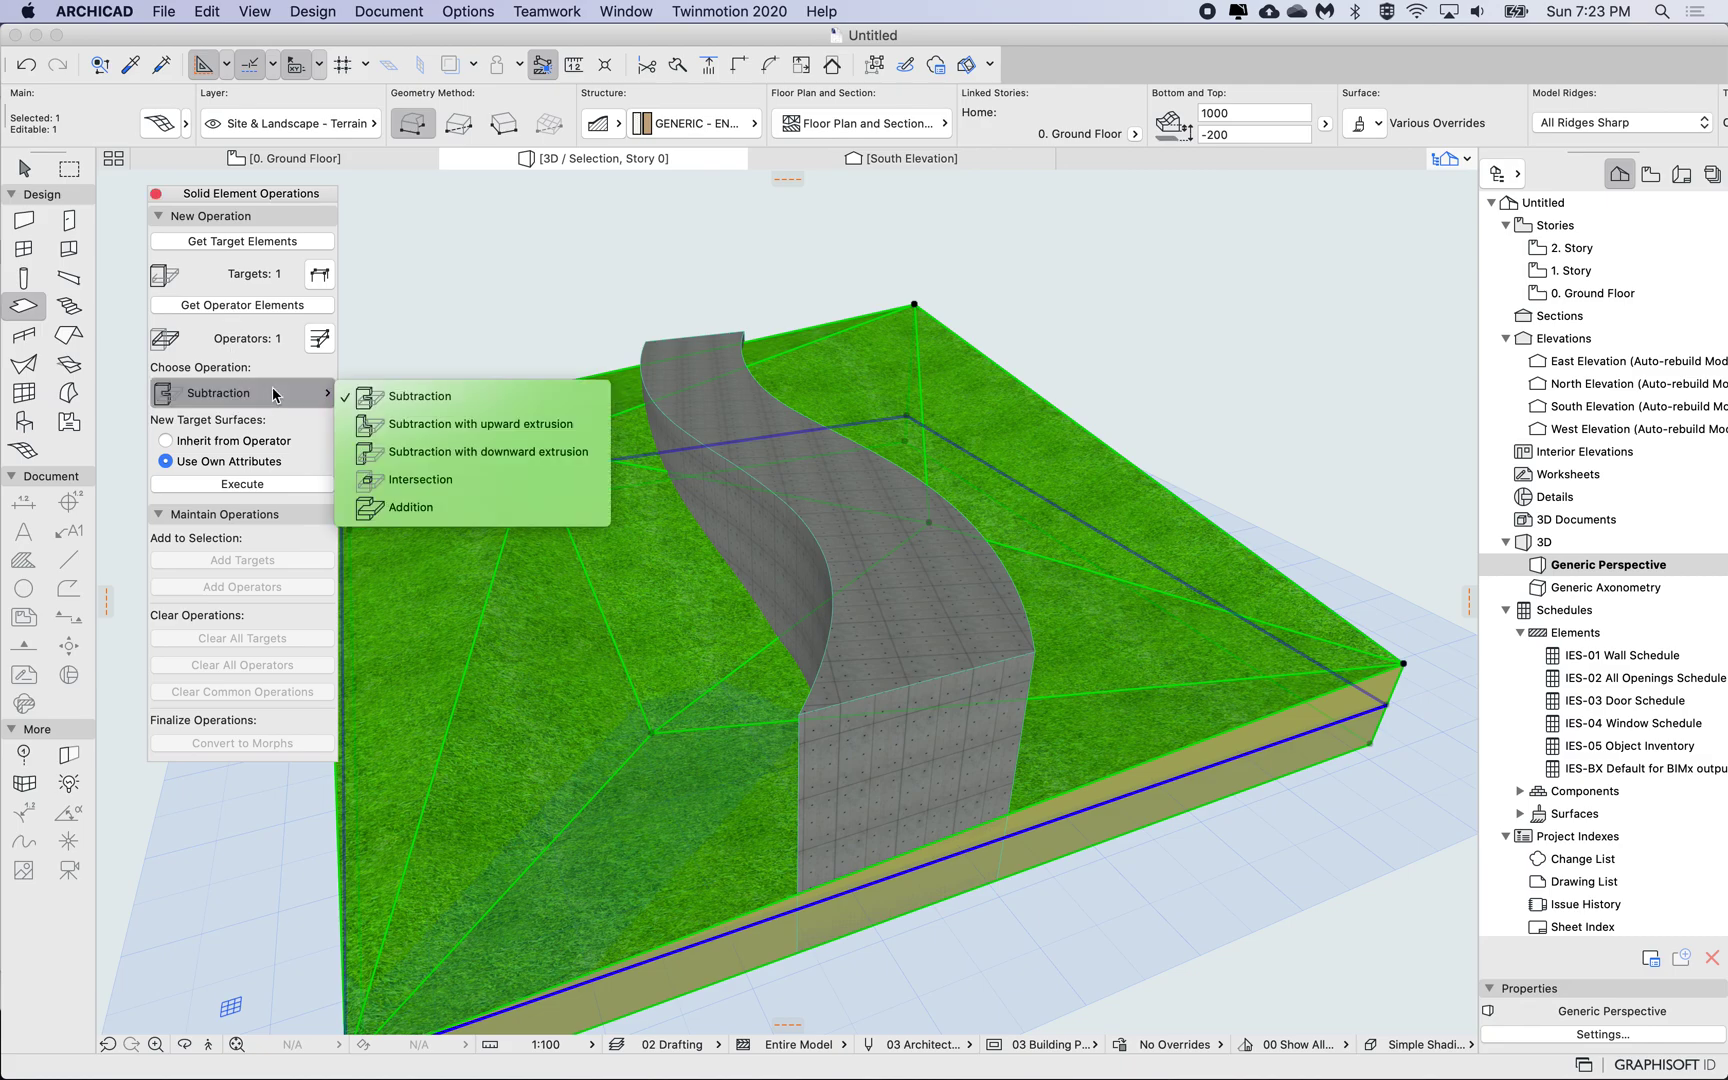
click(419, 481)
click(271, 486)
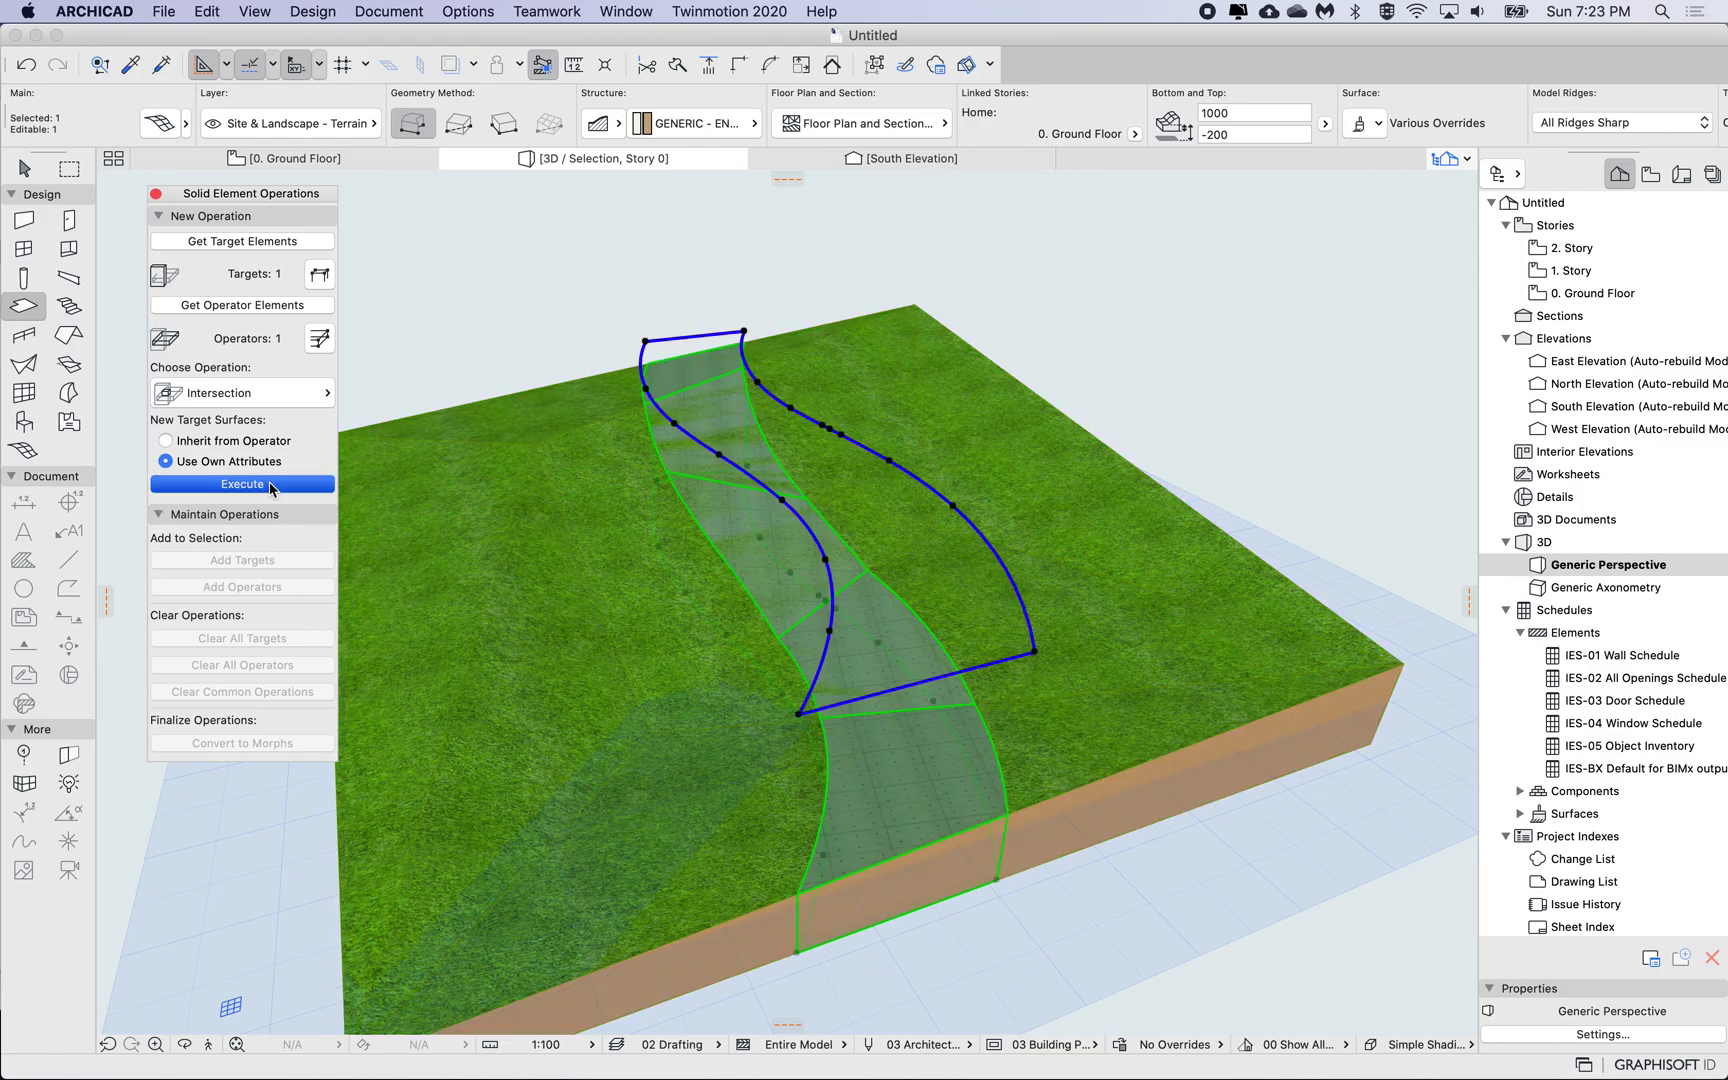
click(567, 299)
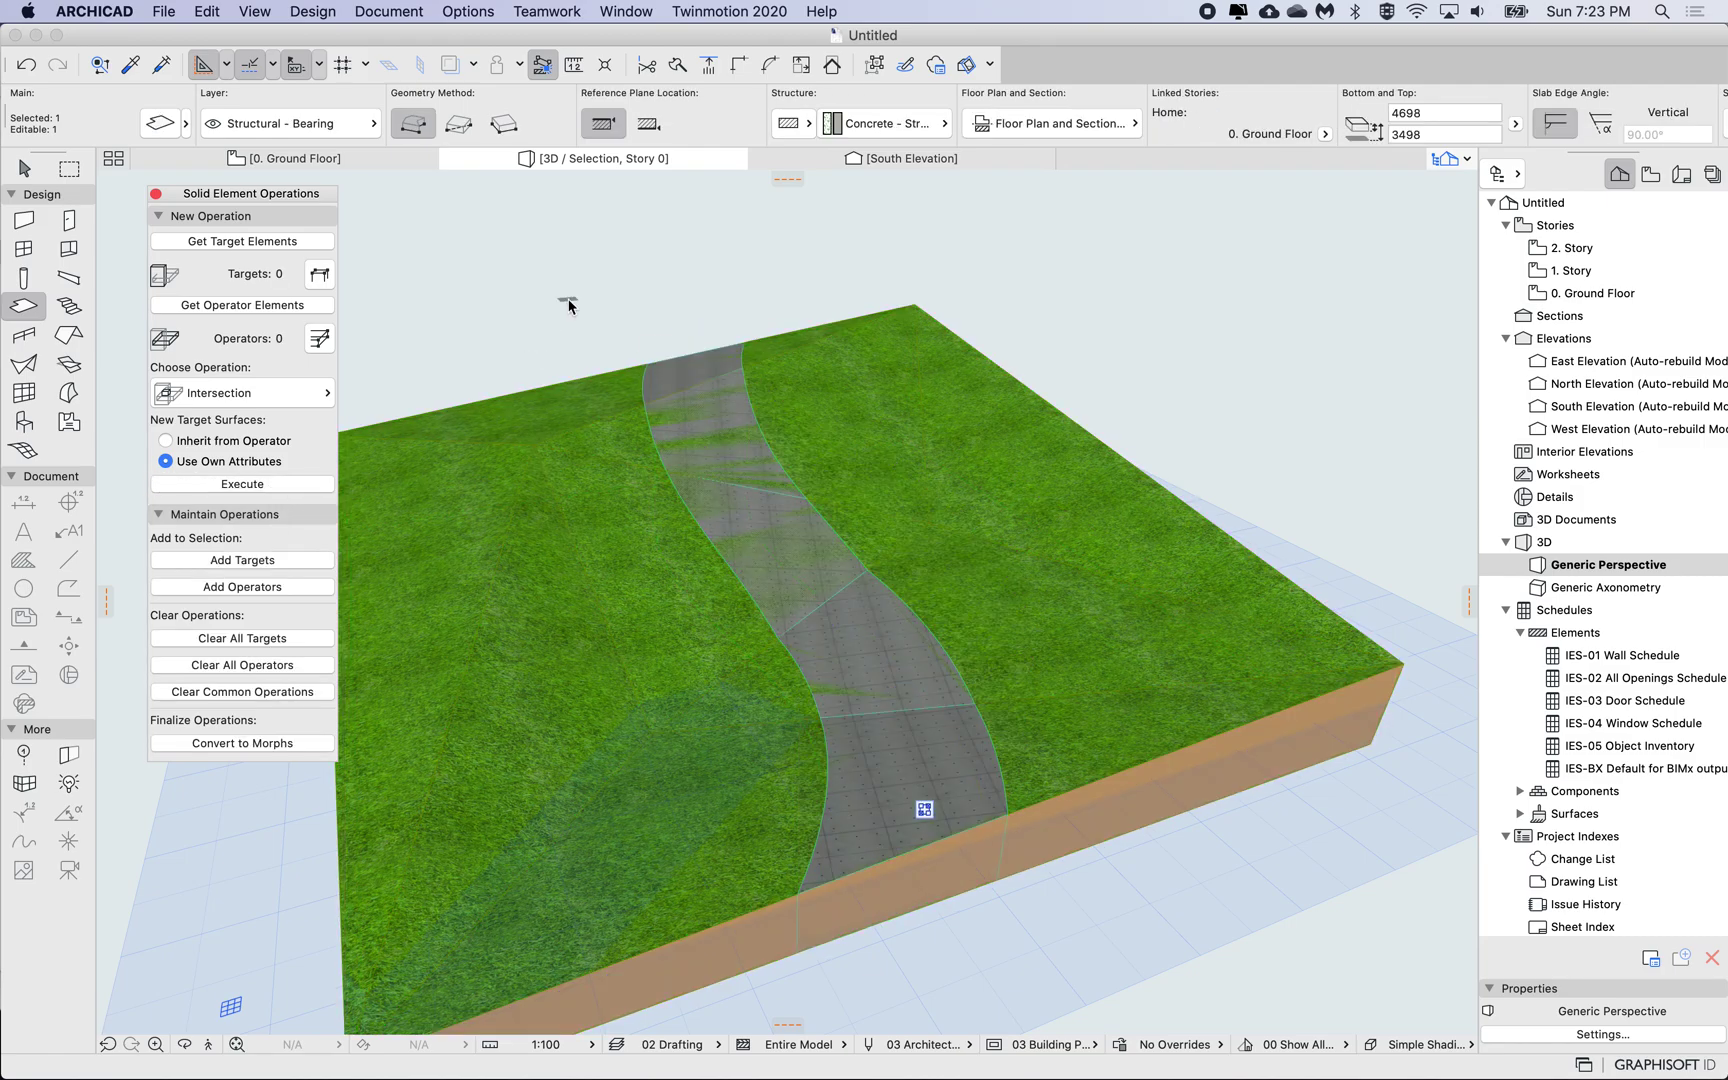
Examine the trimmed path slab from several angles, checking how its surface overlaps the terrain mesh
click(826, 810)
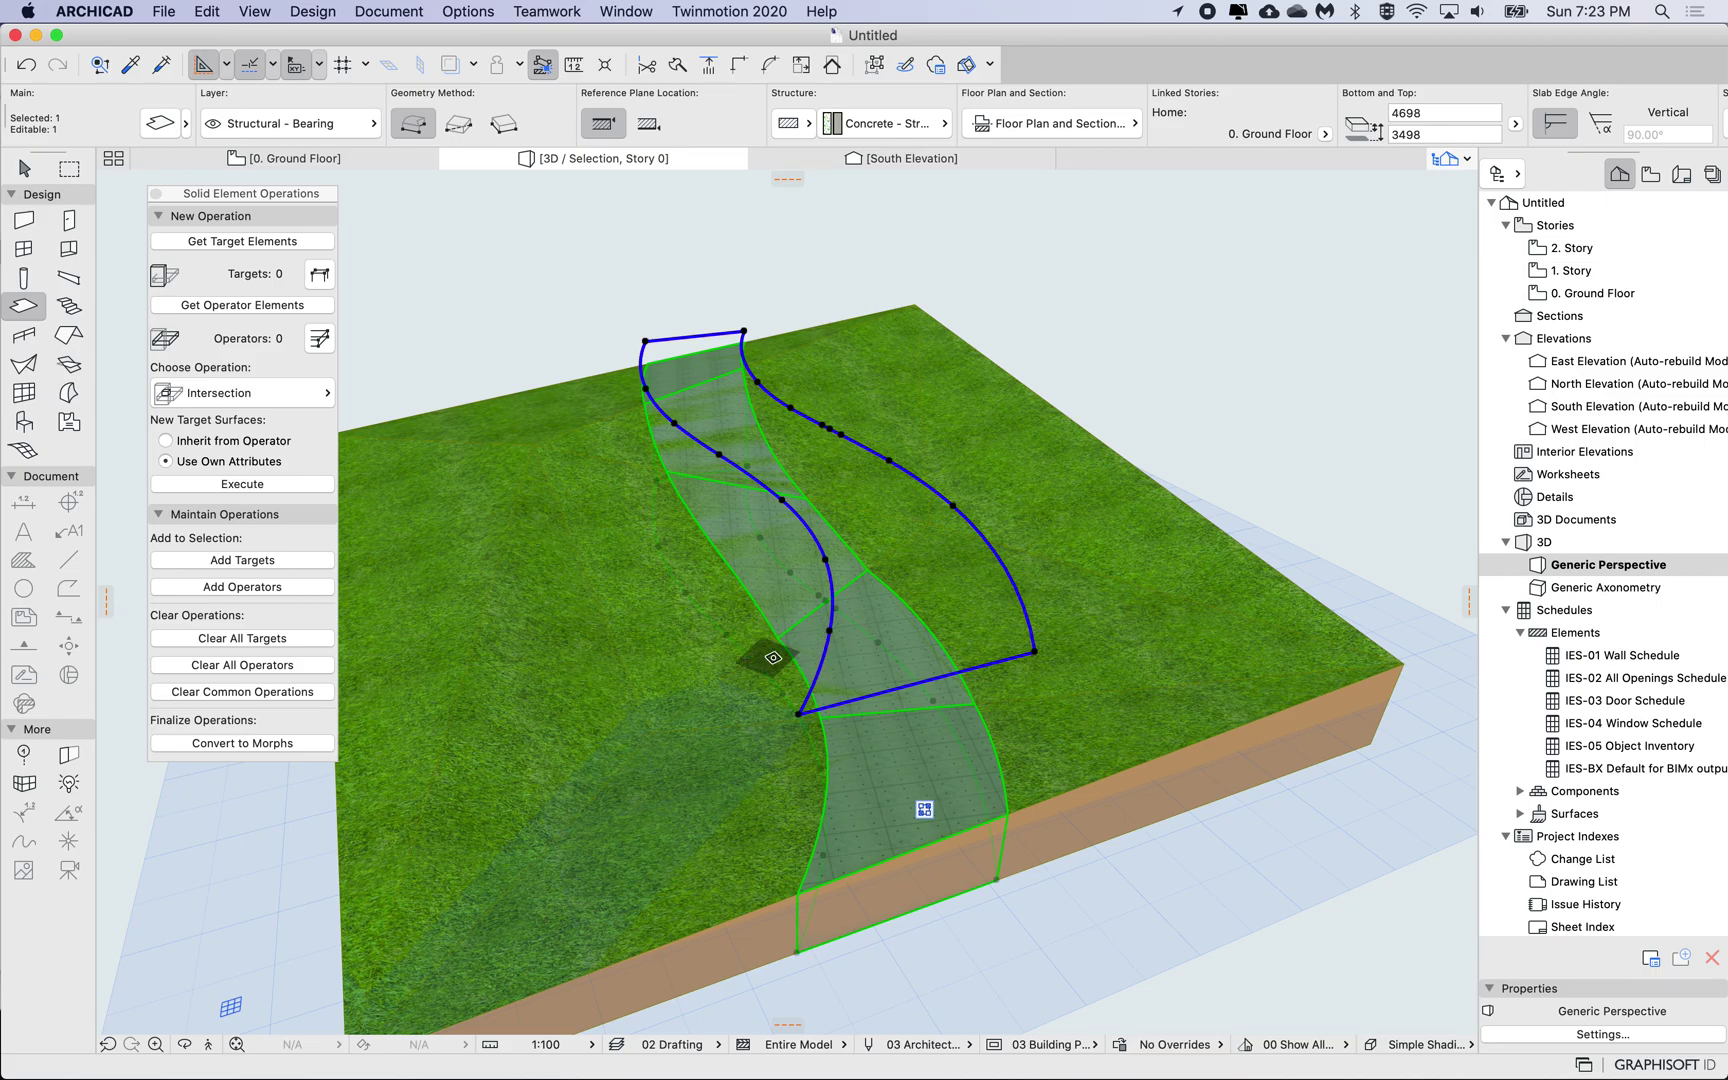
shift+middle_drag(785, 662, 785, 662)
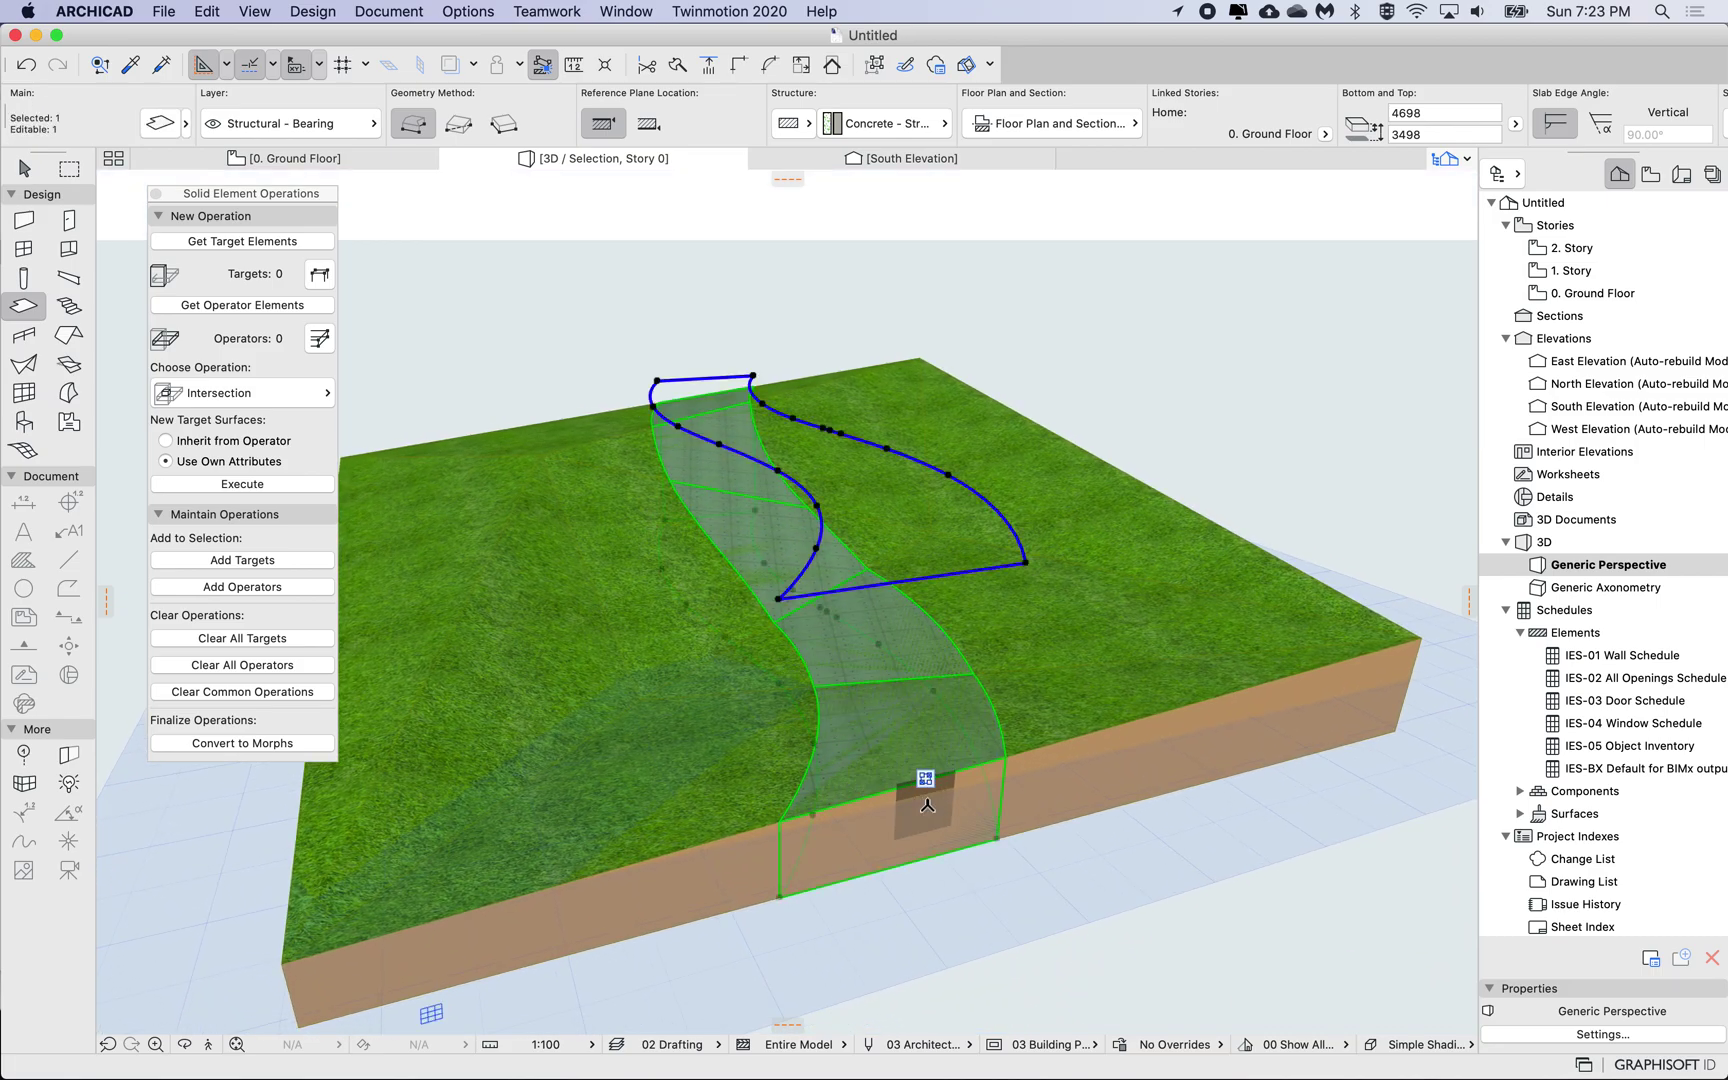
key(Escape)
shift+scroll(849, 694, down, 5)
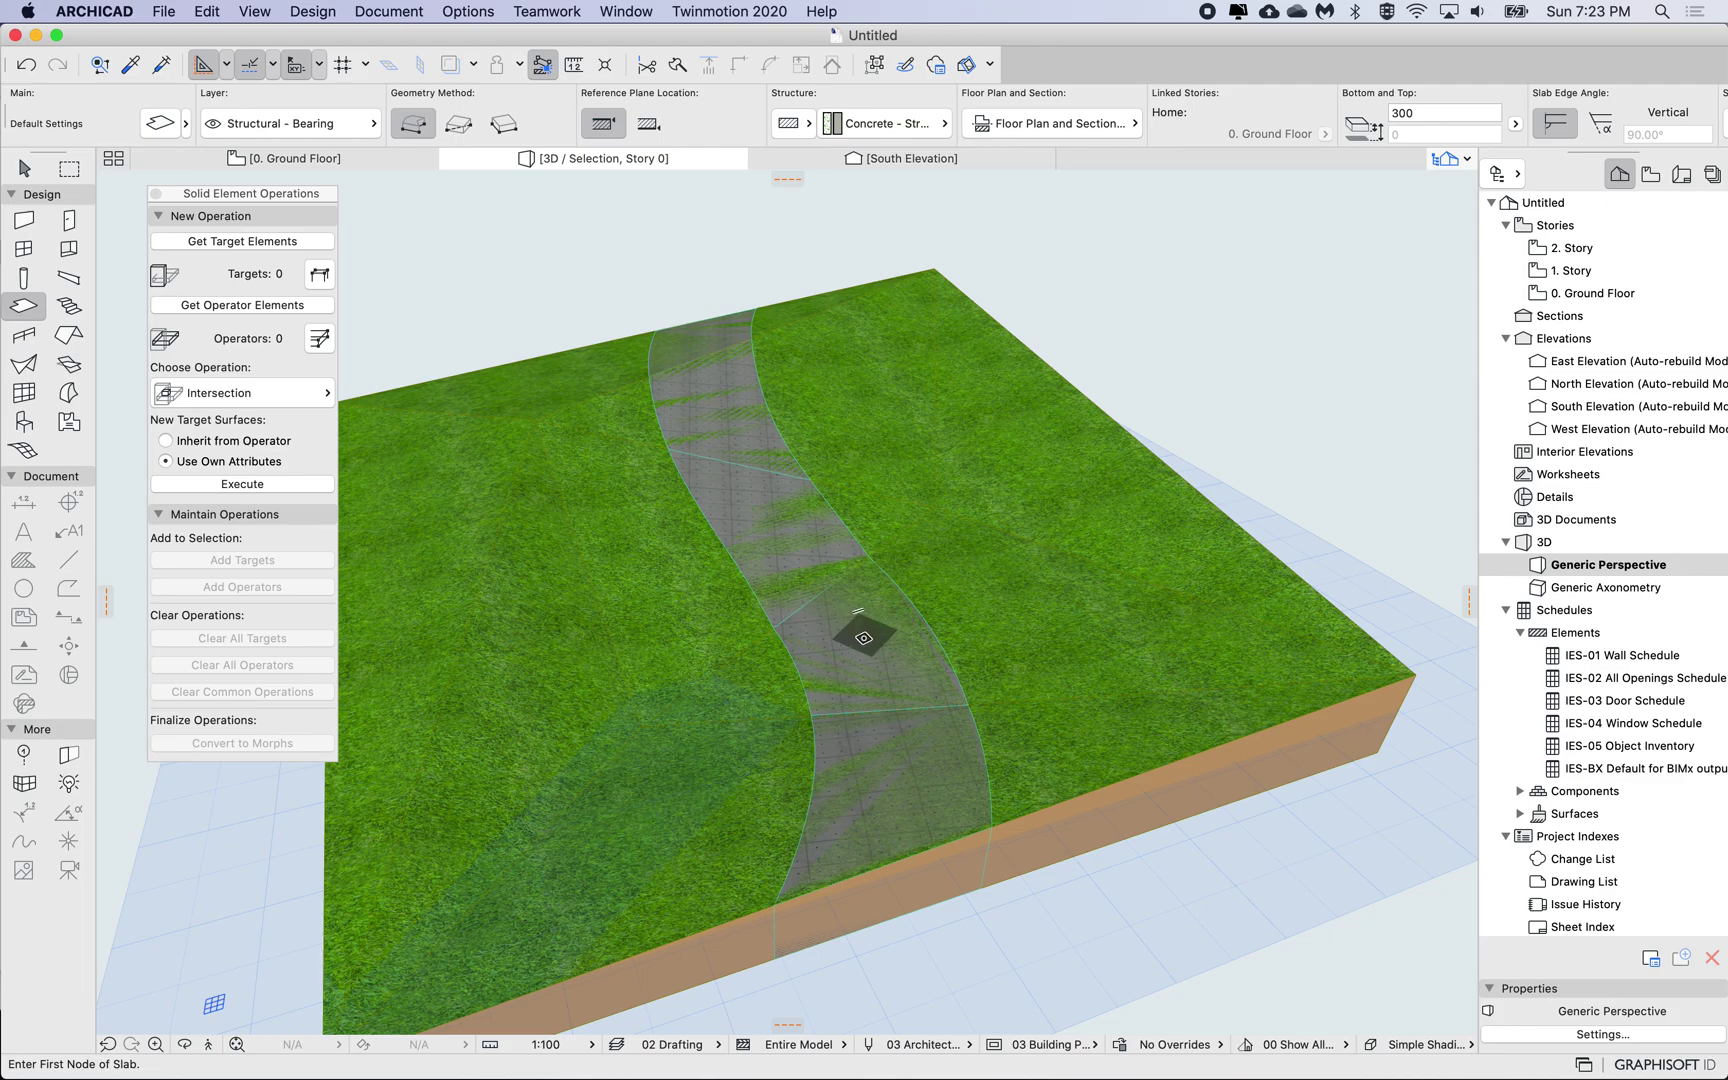
scroll(840, 745, up, 6)
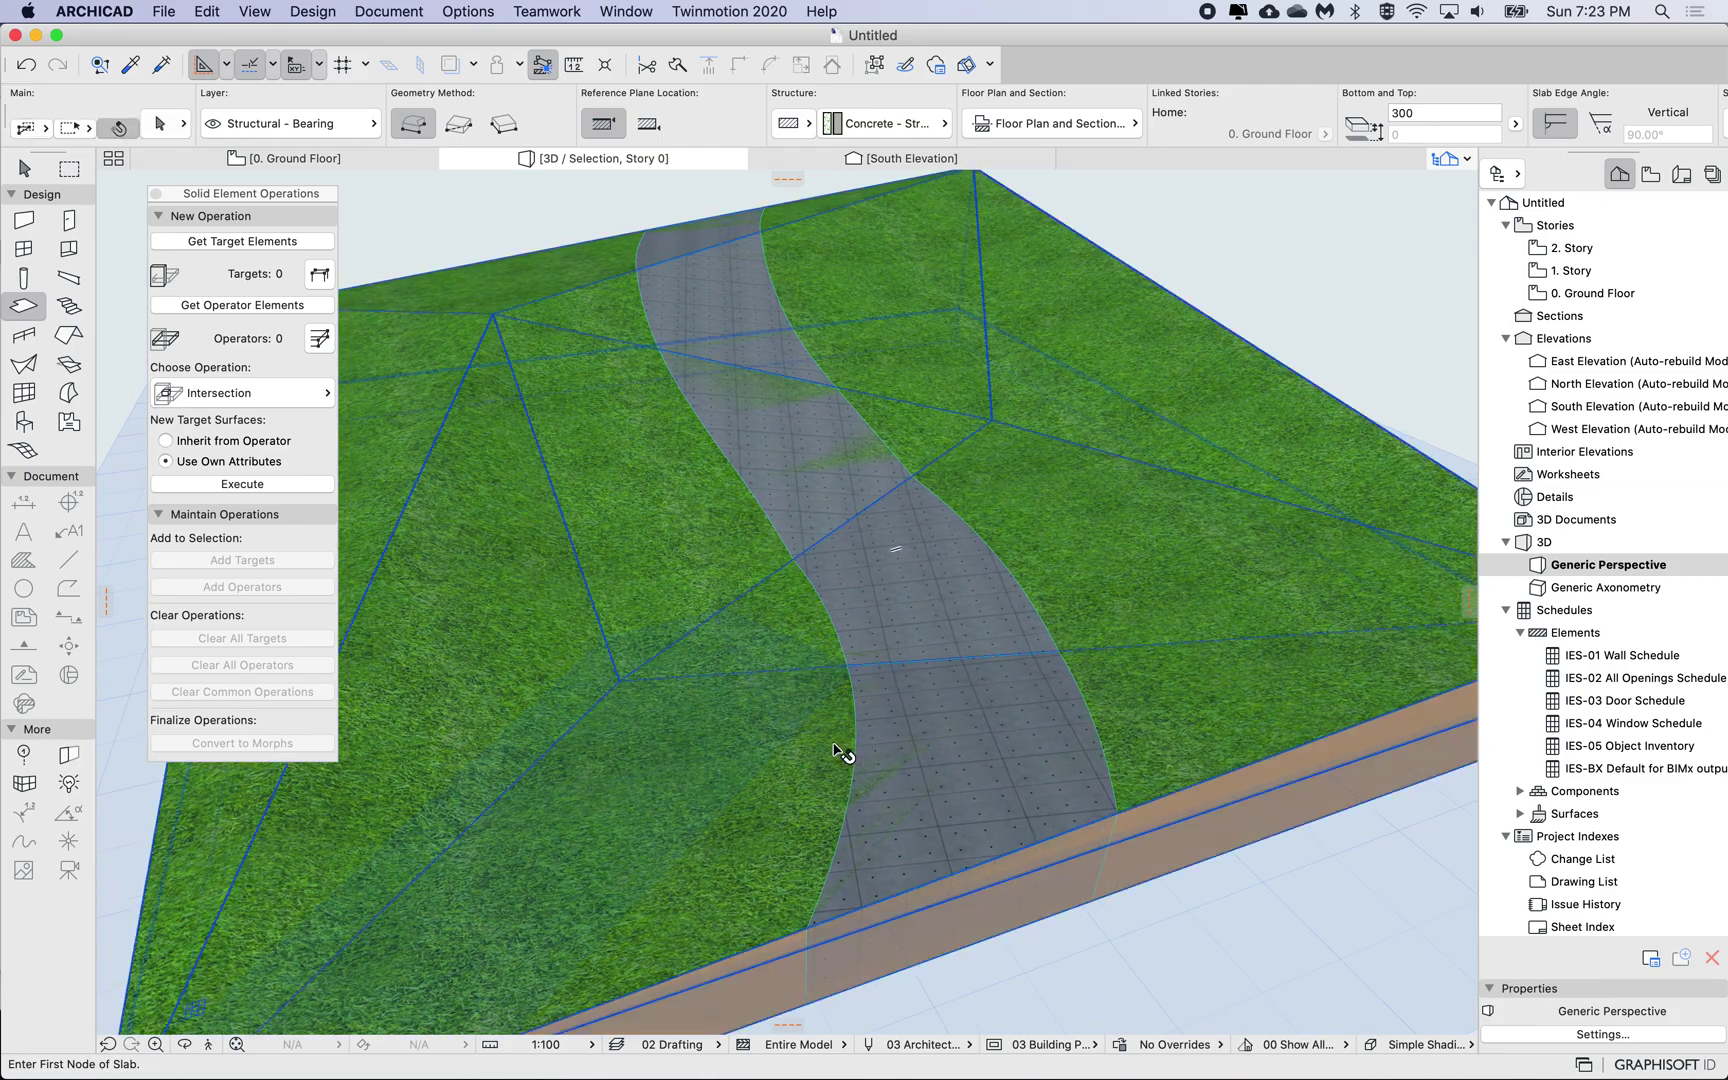
scroll(840, 750, down, 3)
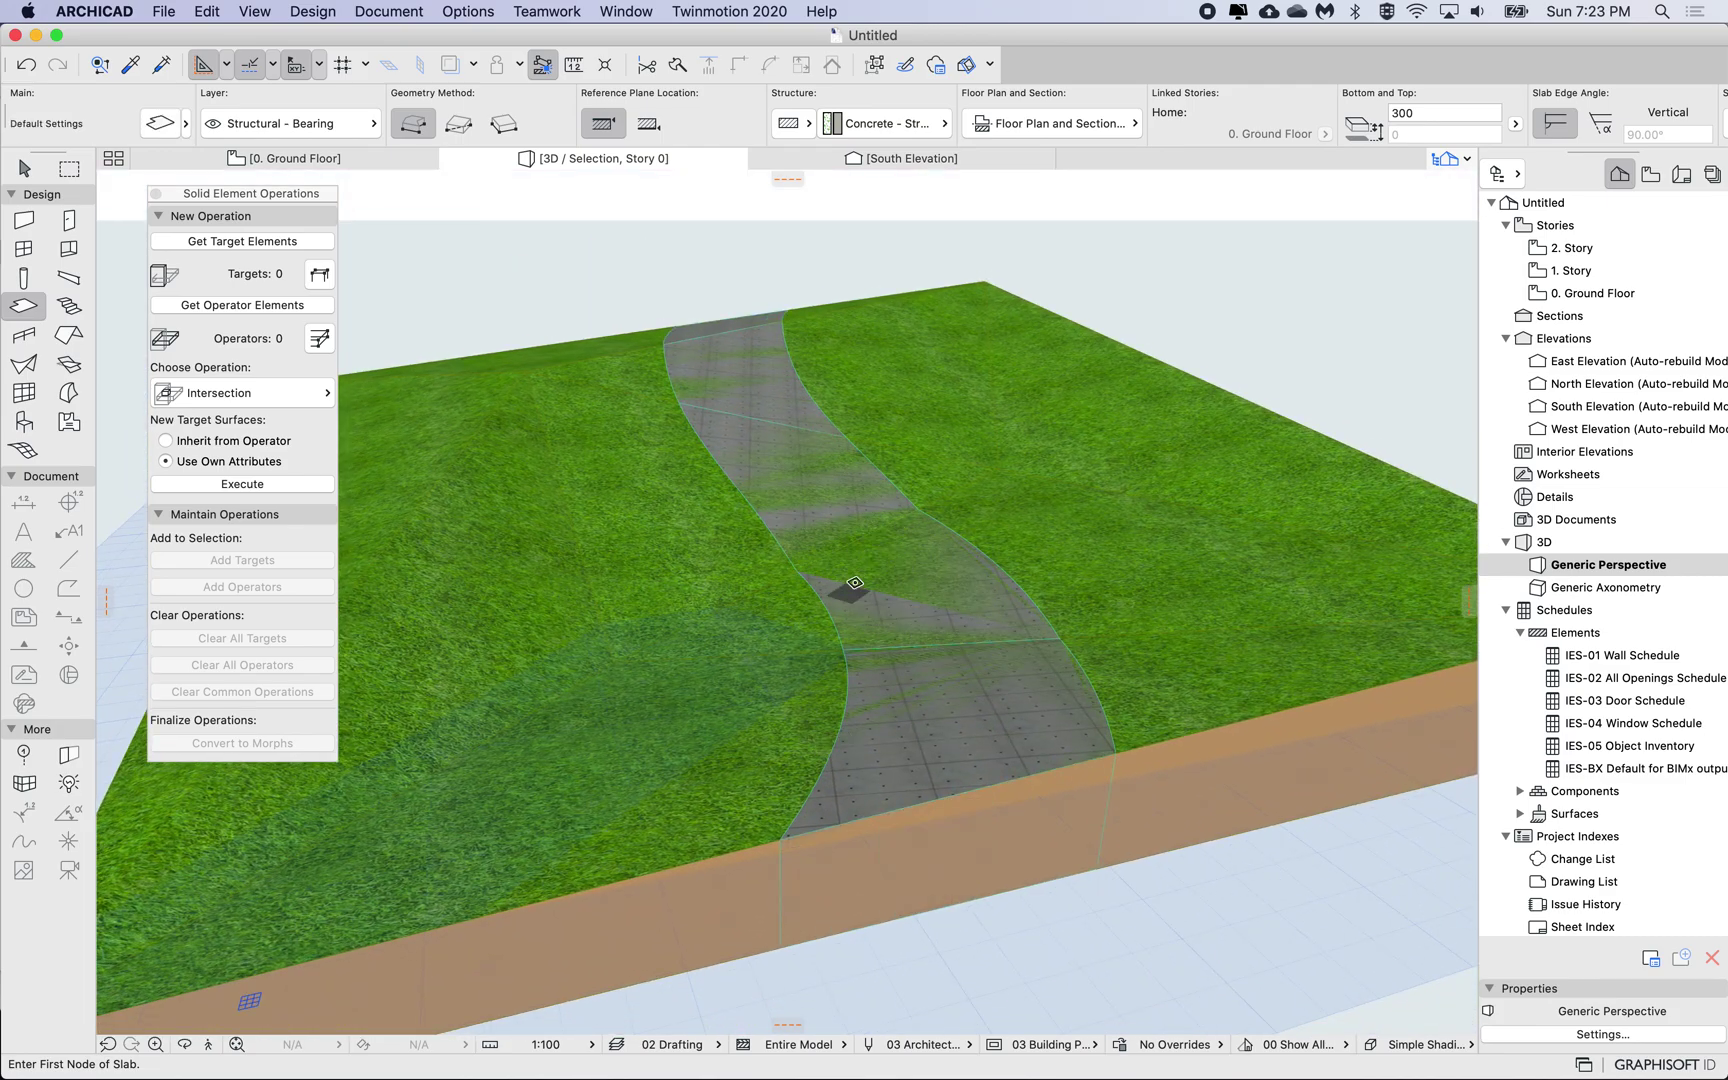
middle_drag(869, 570, 873, 596)
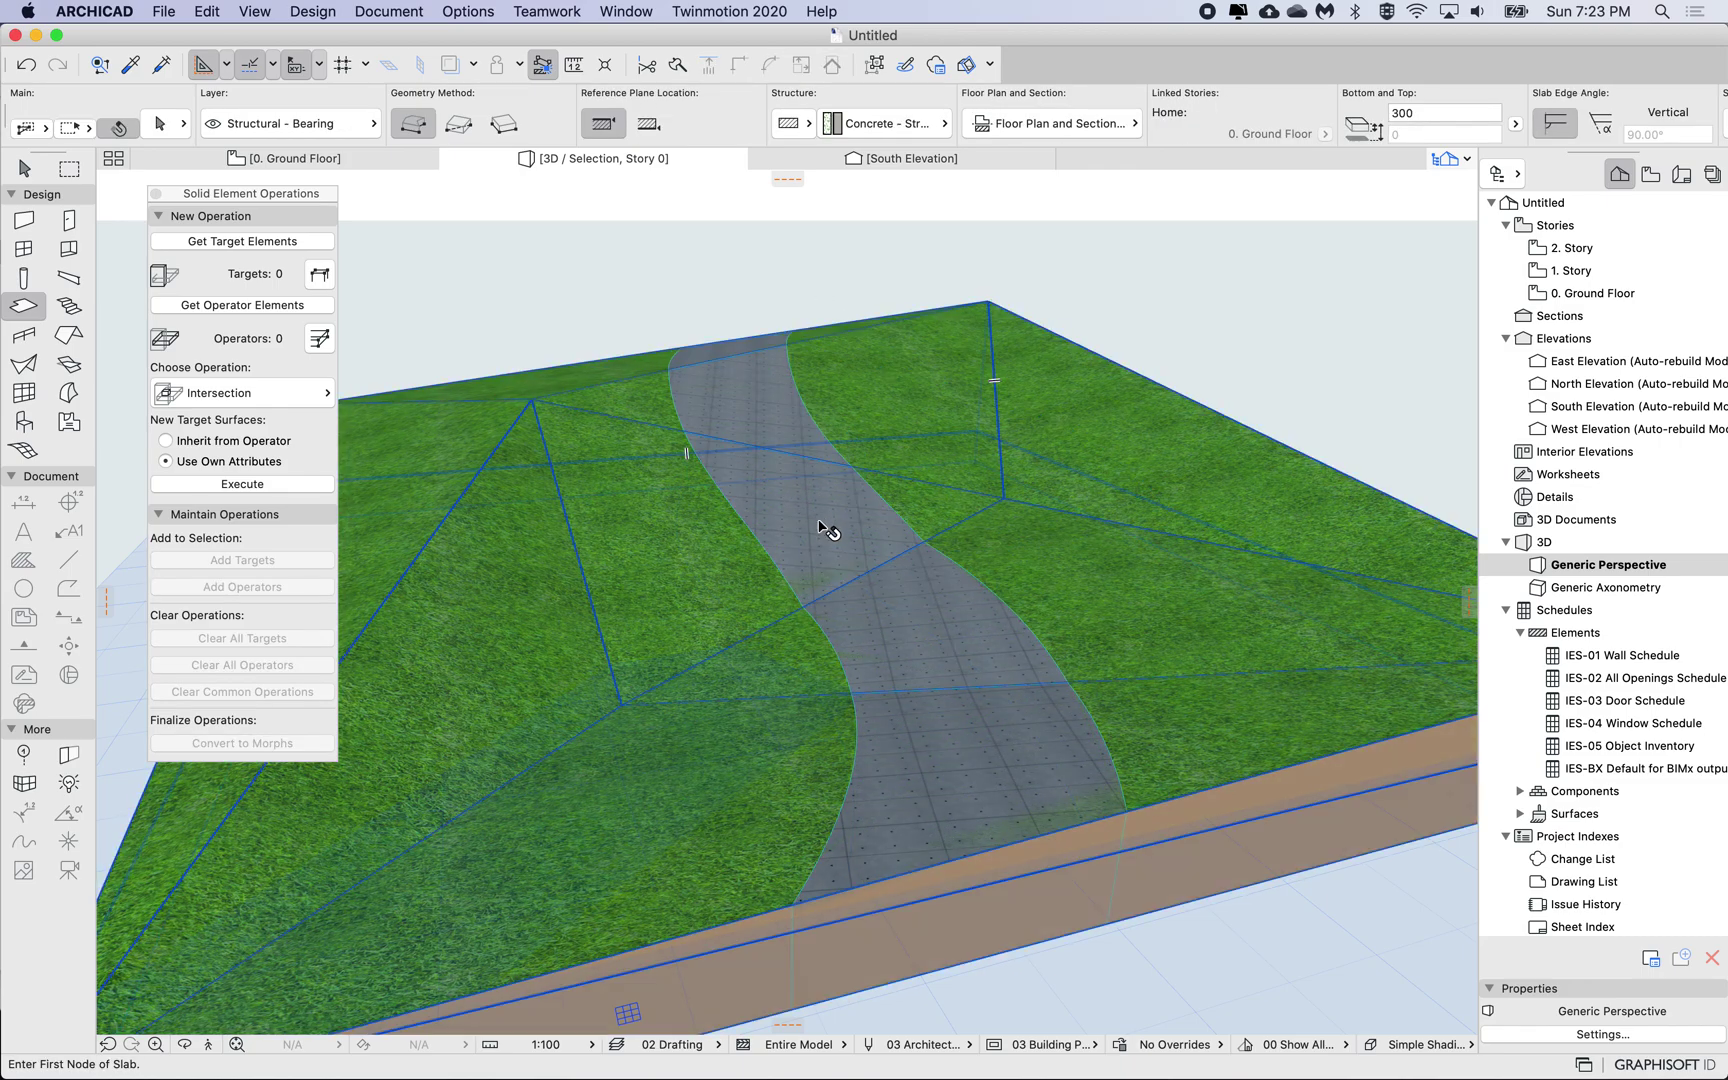
Assign the terrain mesh as the target element and the path slab as the operator element
shift+click(1015, 540)
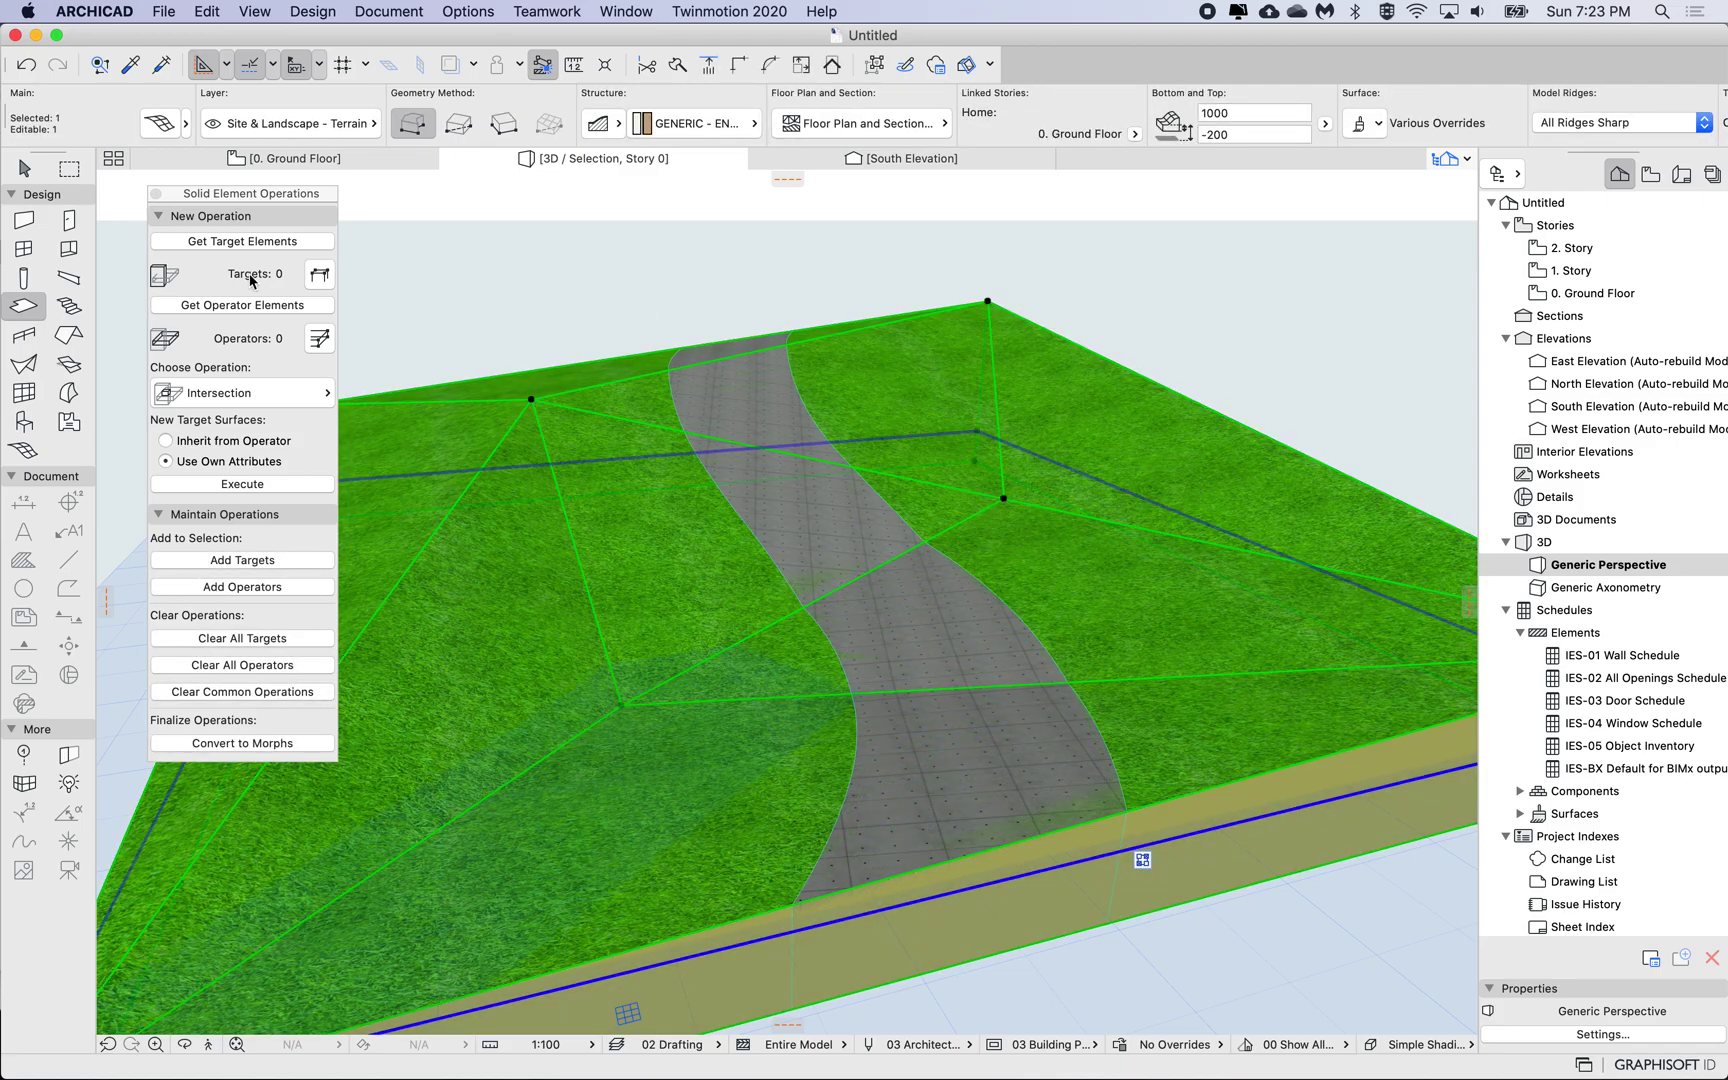
click(242, 245)
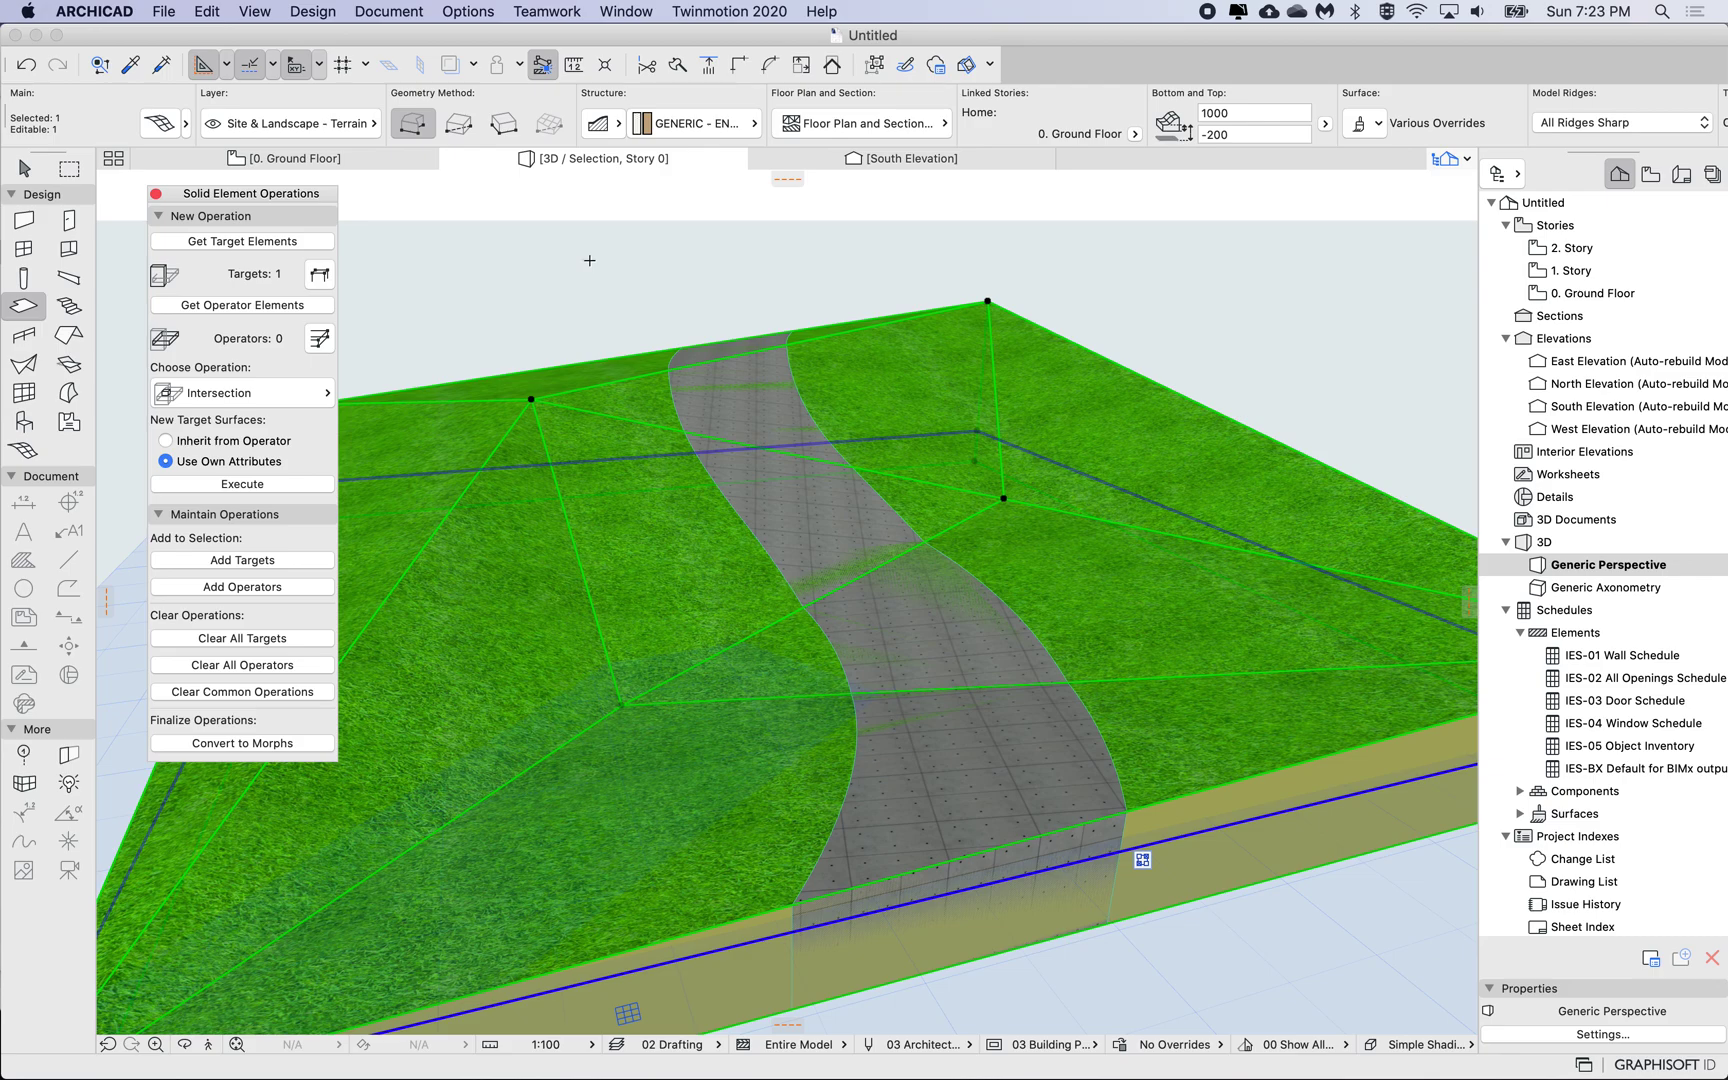
key(Escape)
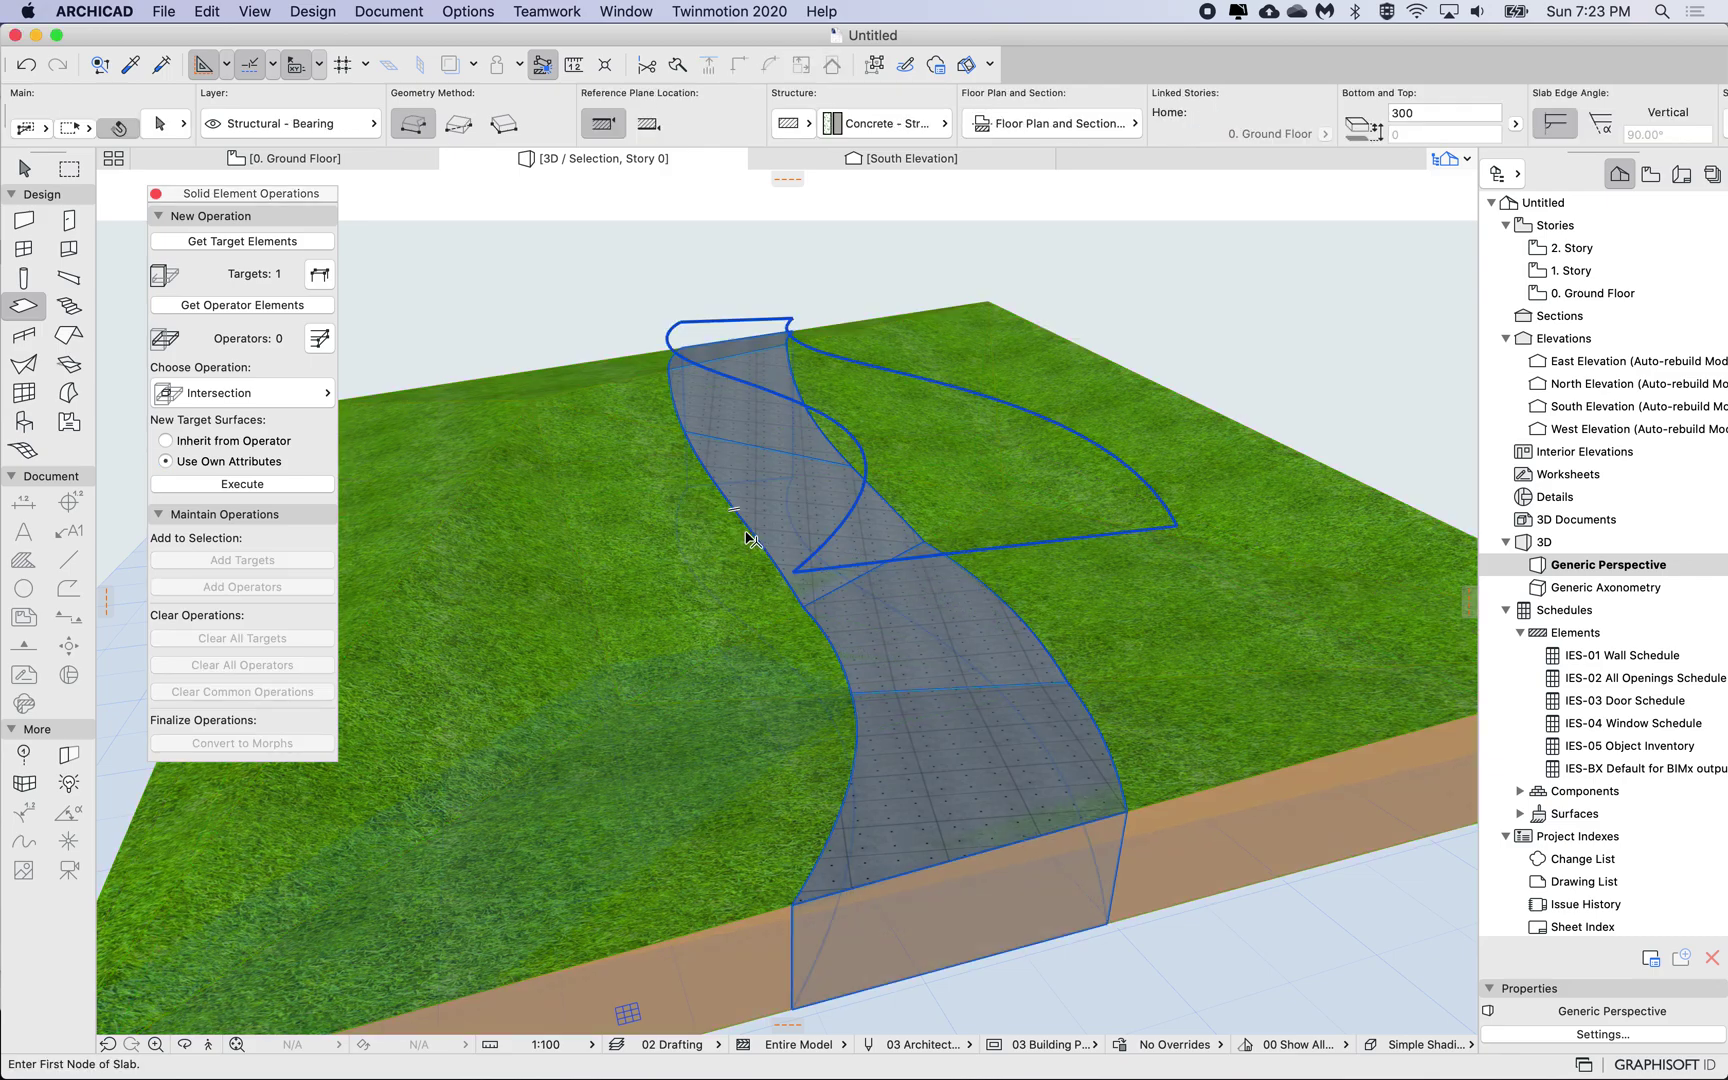
shift+click(745, 532)
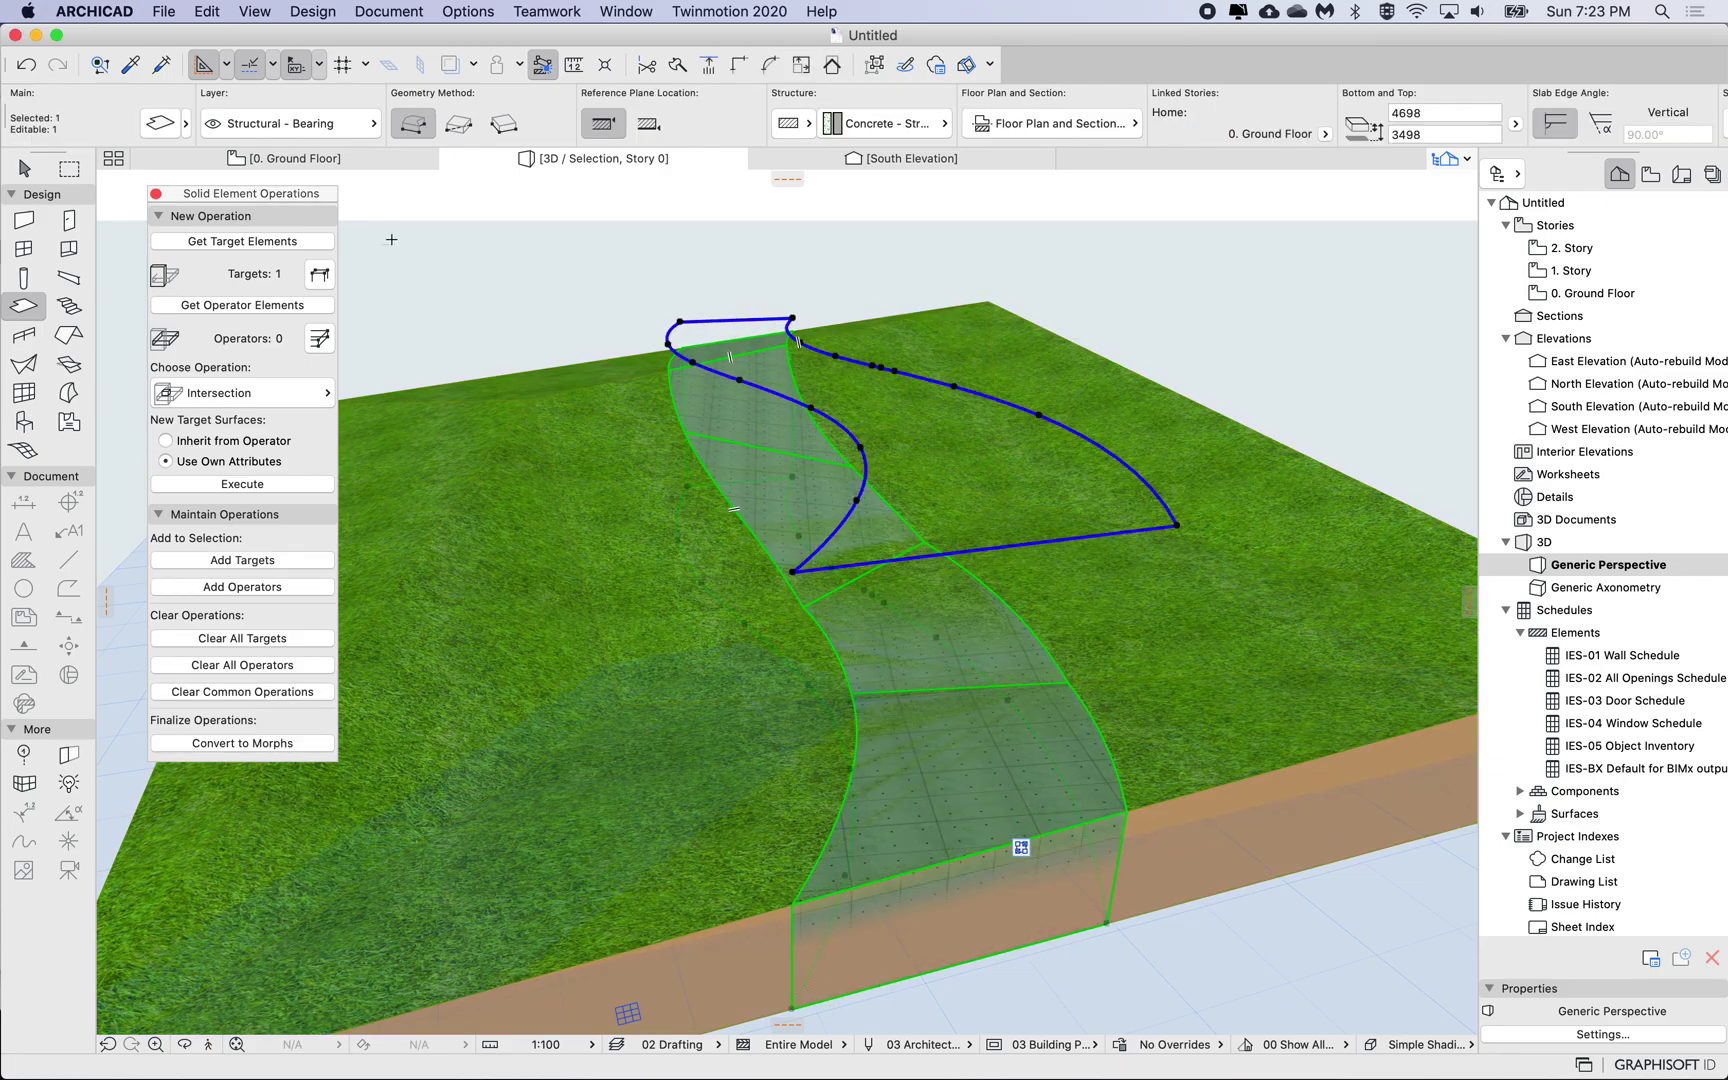
click(234, 310)
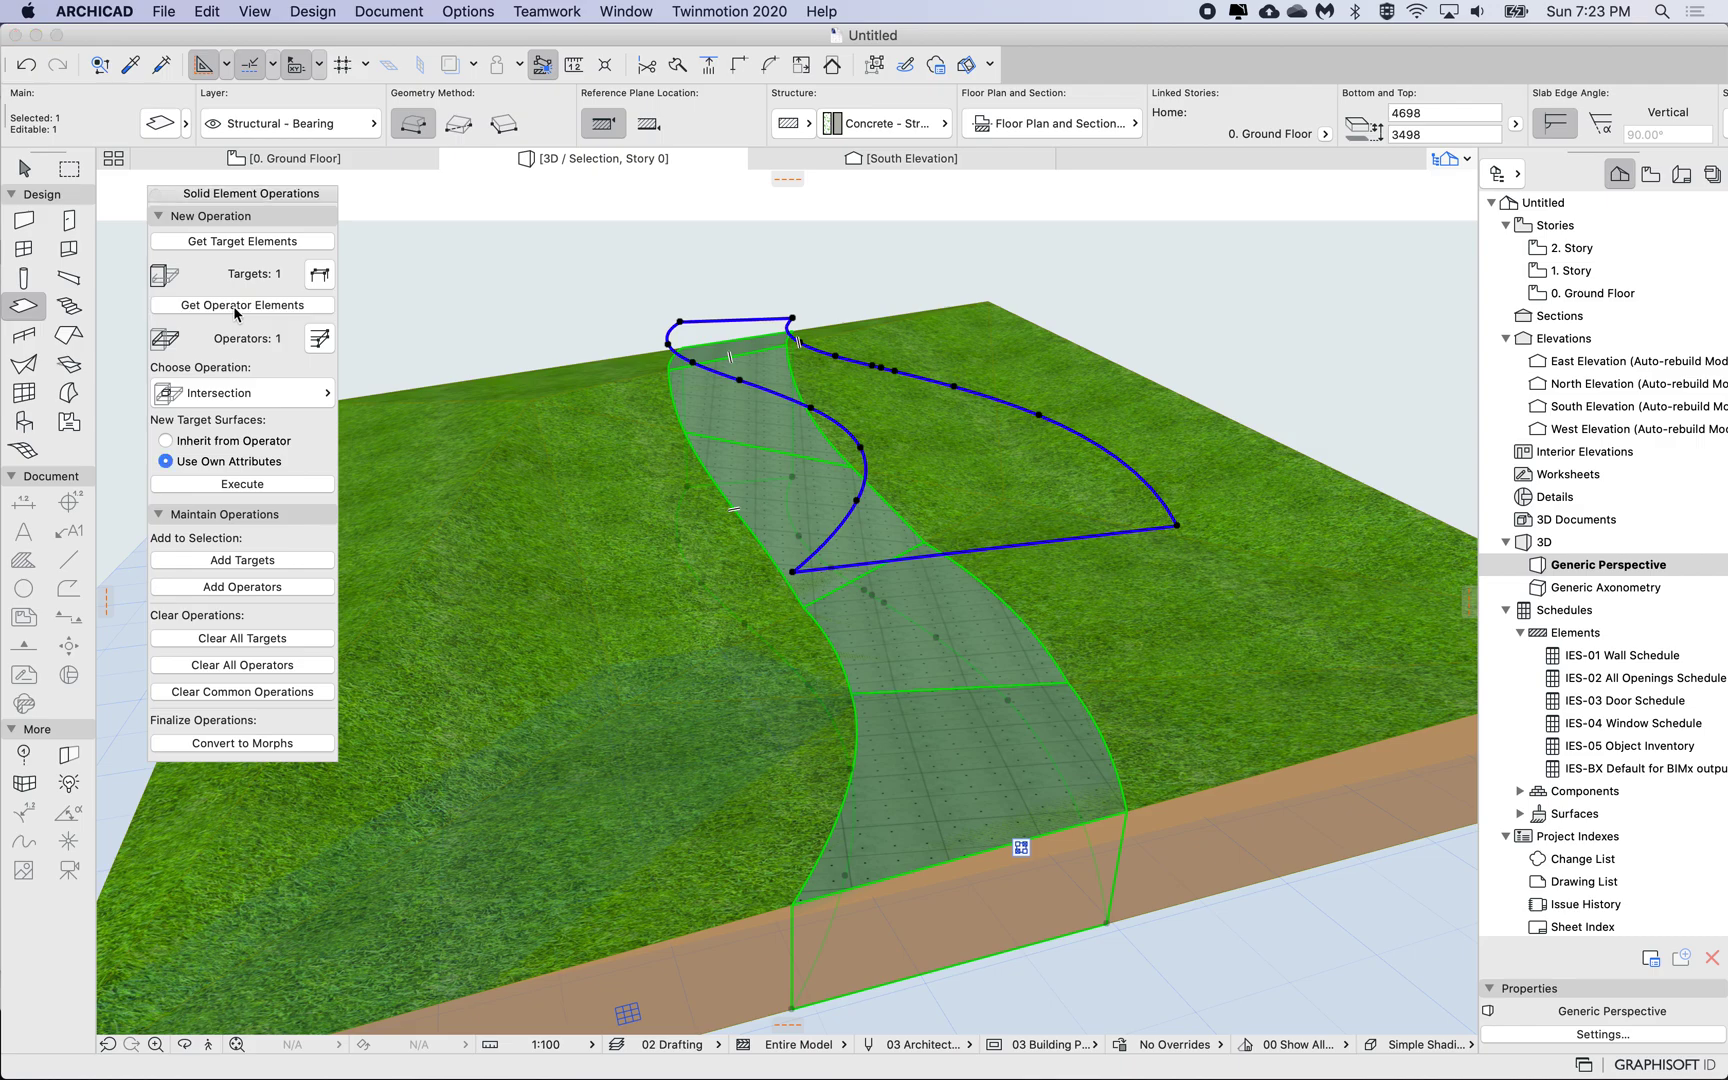
Execute Subtraction with upward extrusion to cut the path slab out of the terrain mesh
click(576, 281)
click(273, 390)
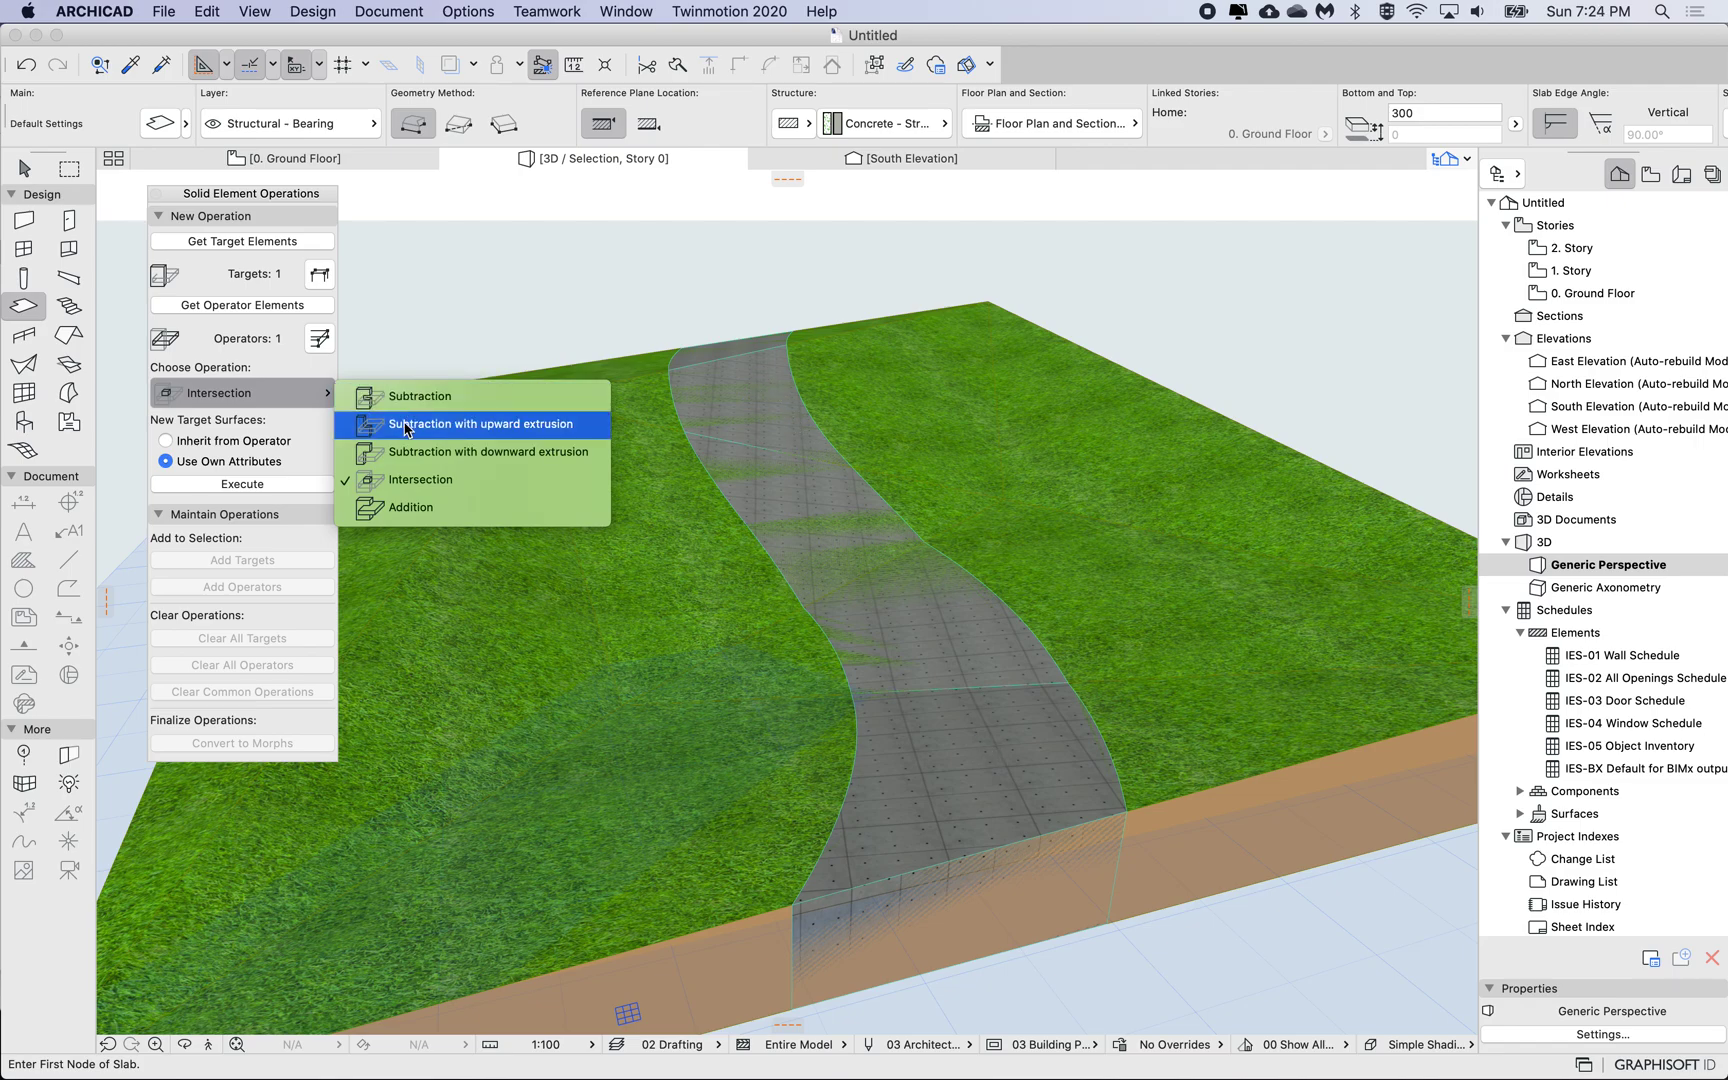
click(548, 425)
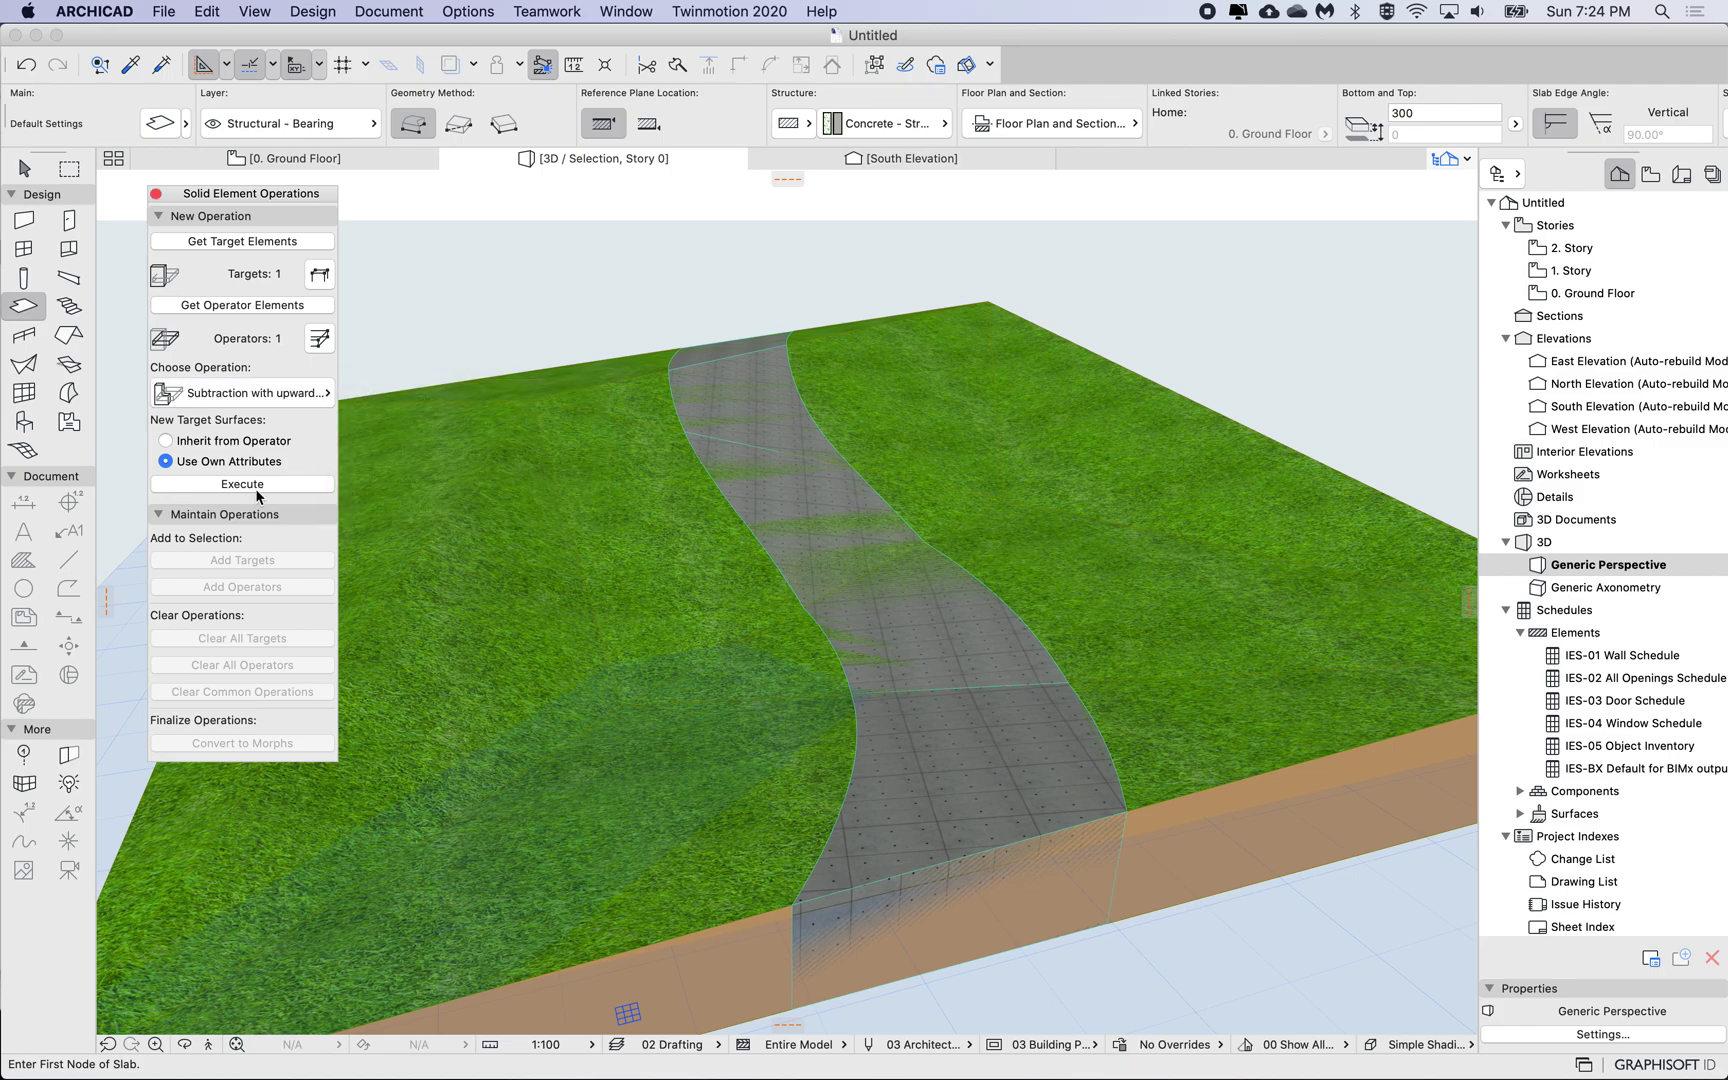
click(214, 486)
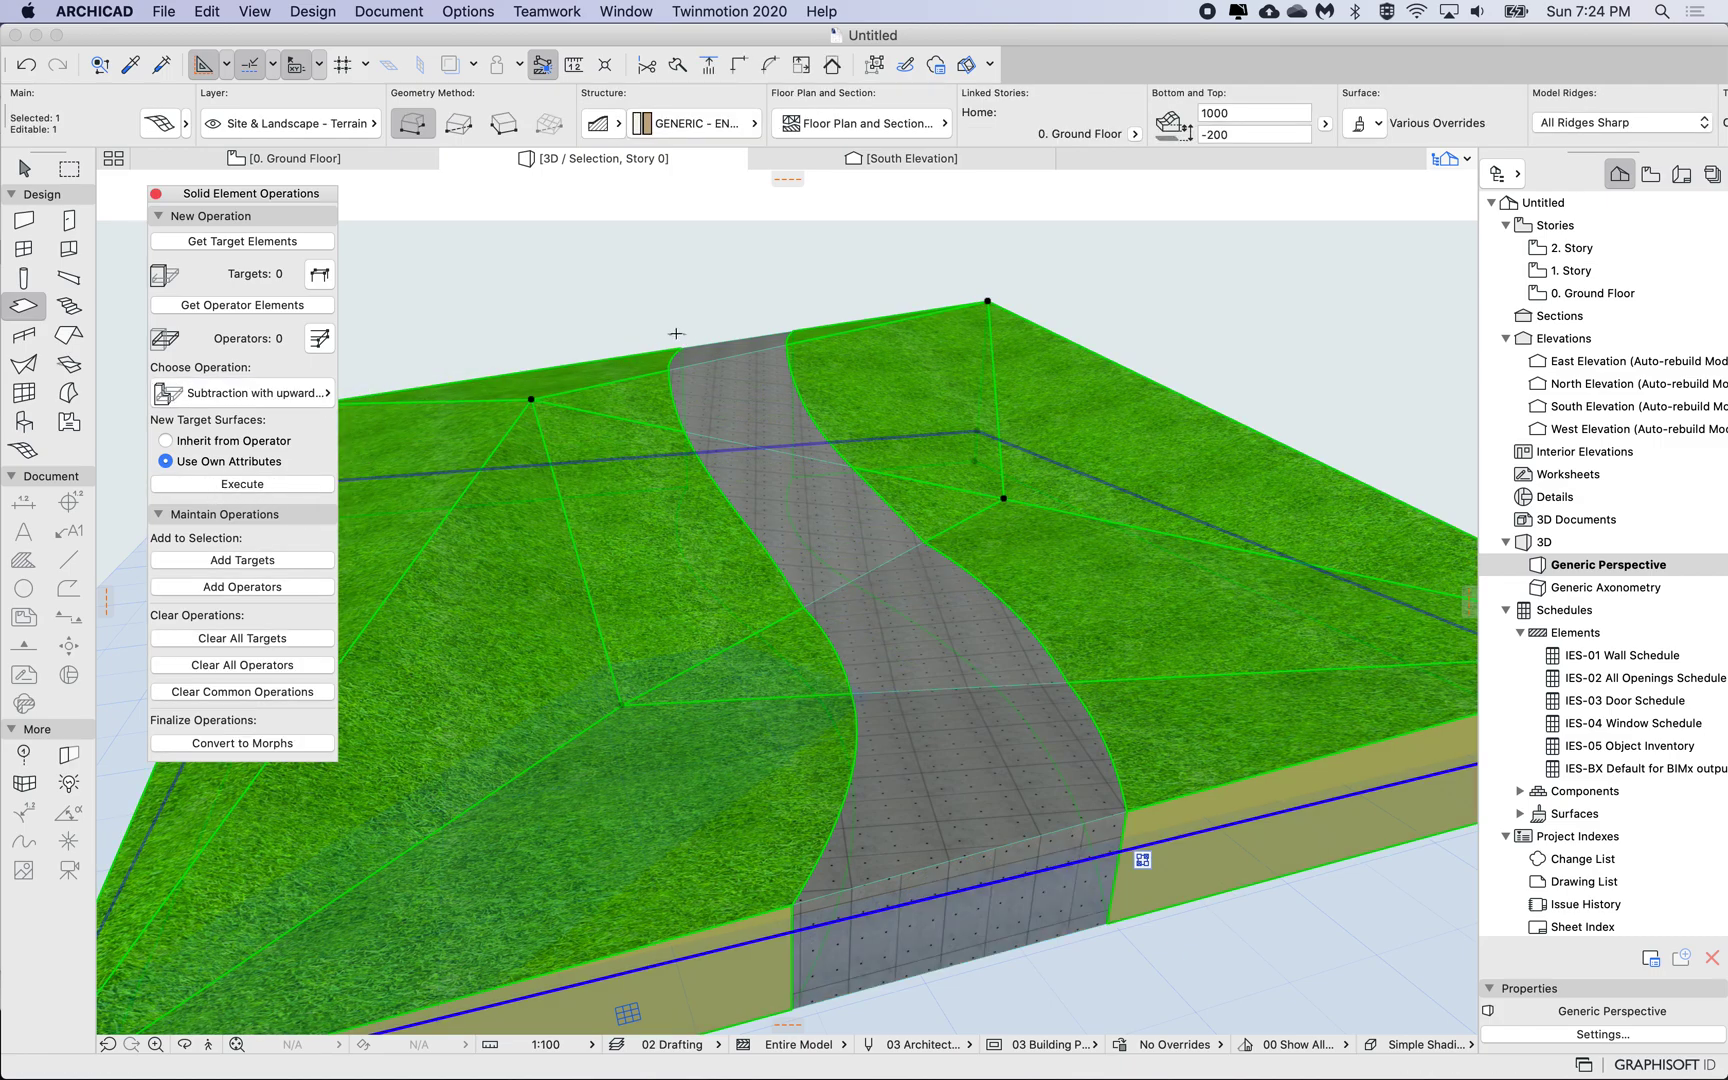
key(Escape)
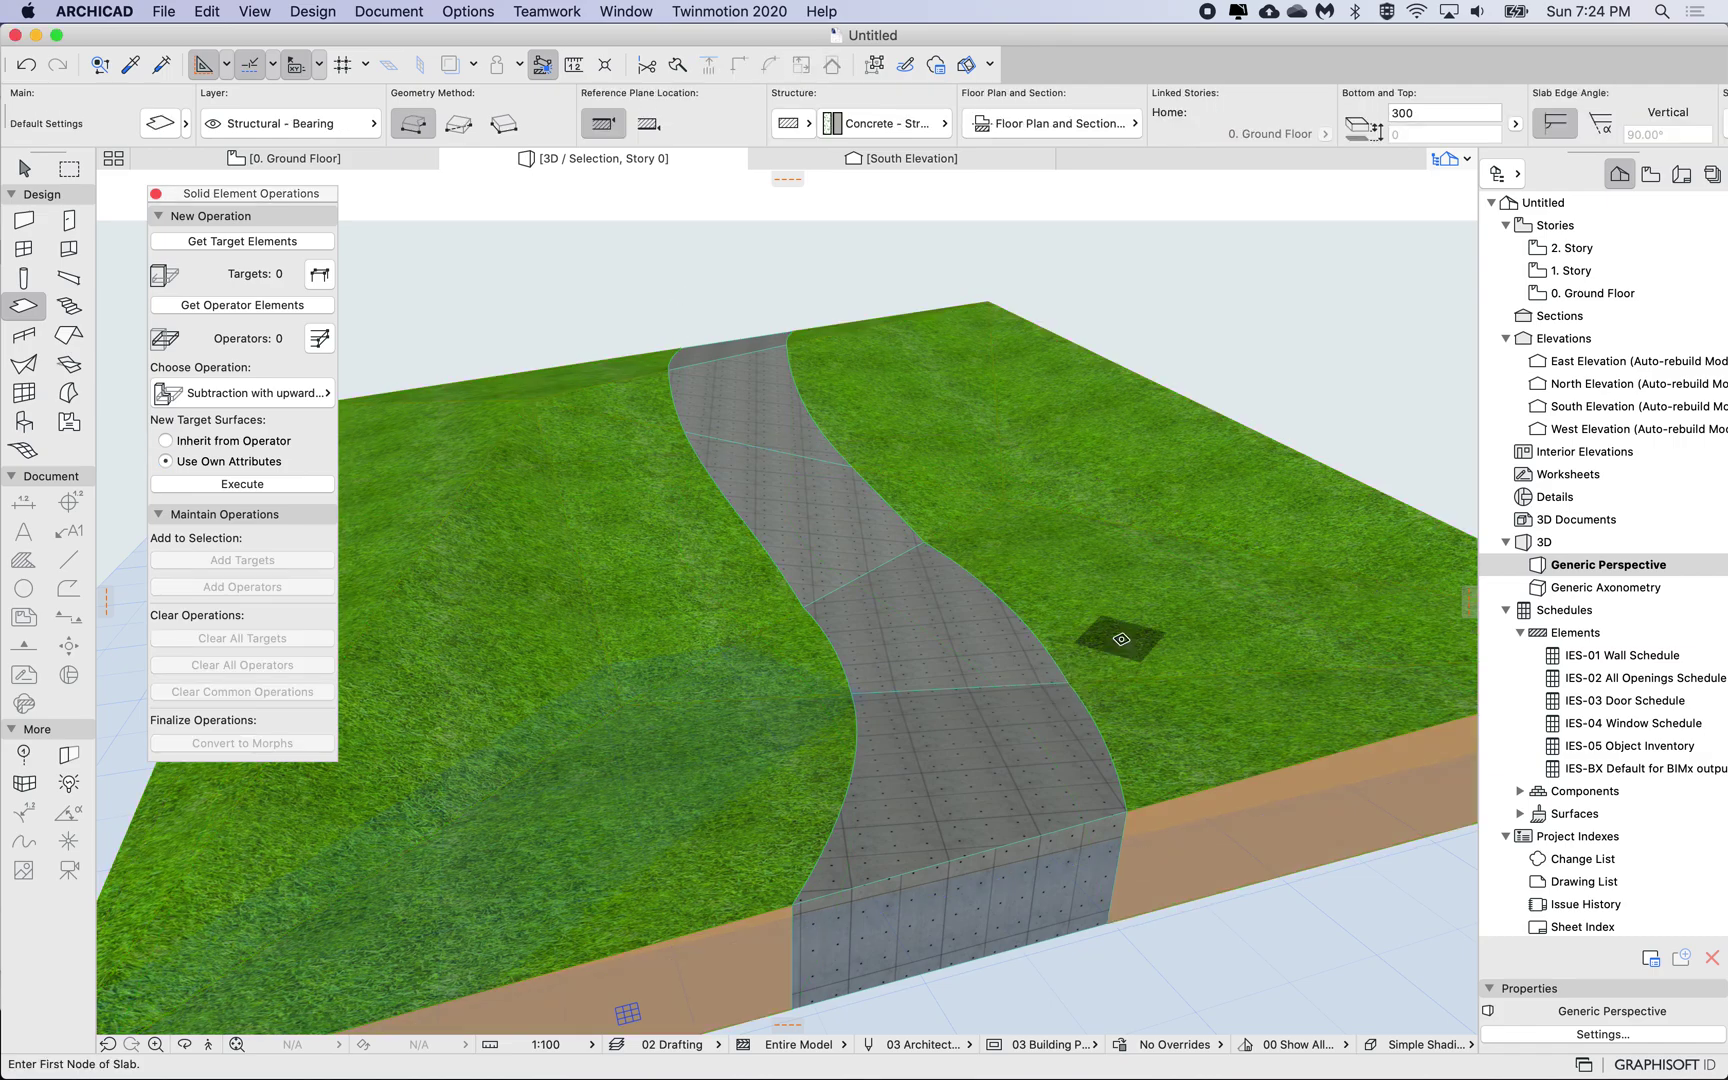
Select the path slab and the terrain mesh in turn and inspect the cut between them in 3D
key(space)
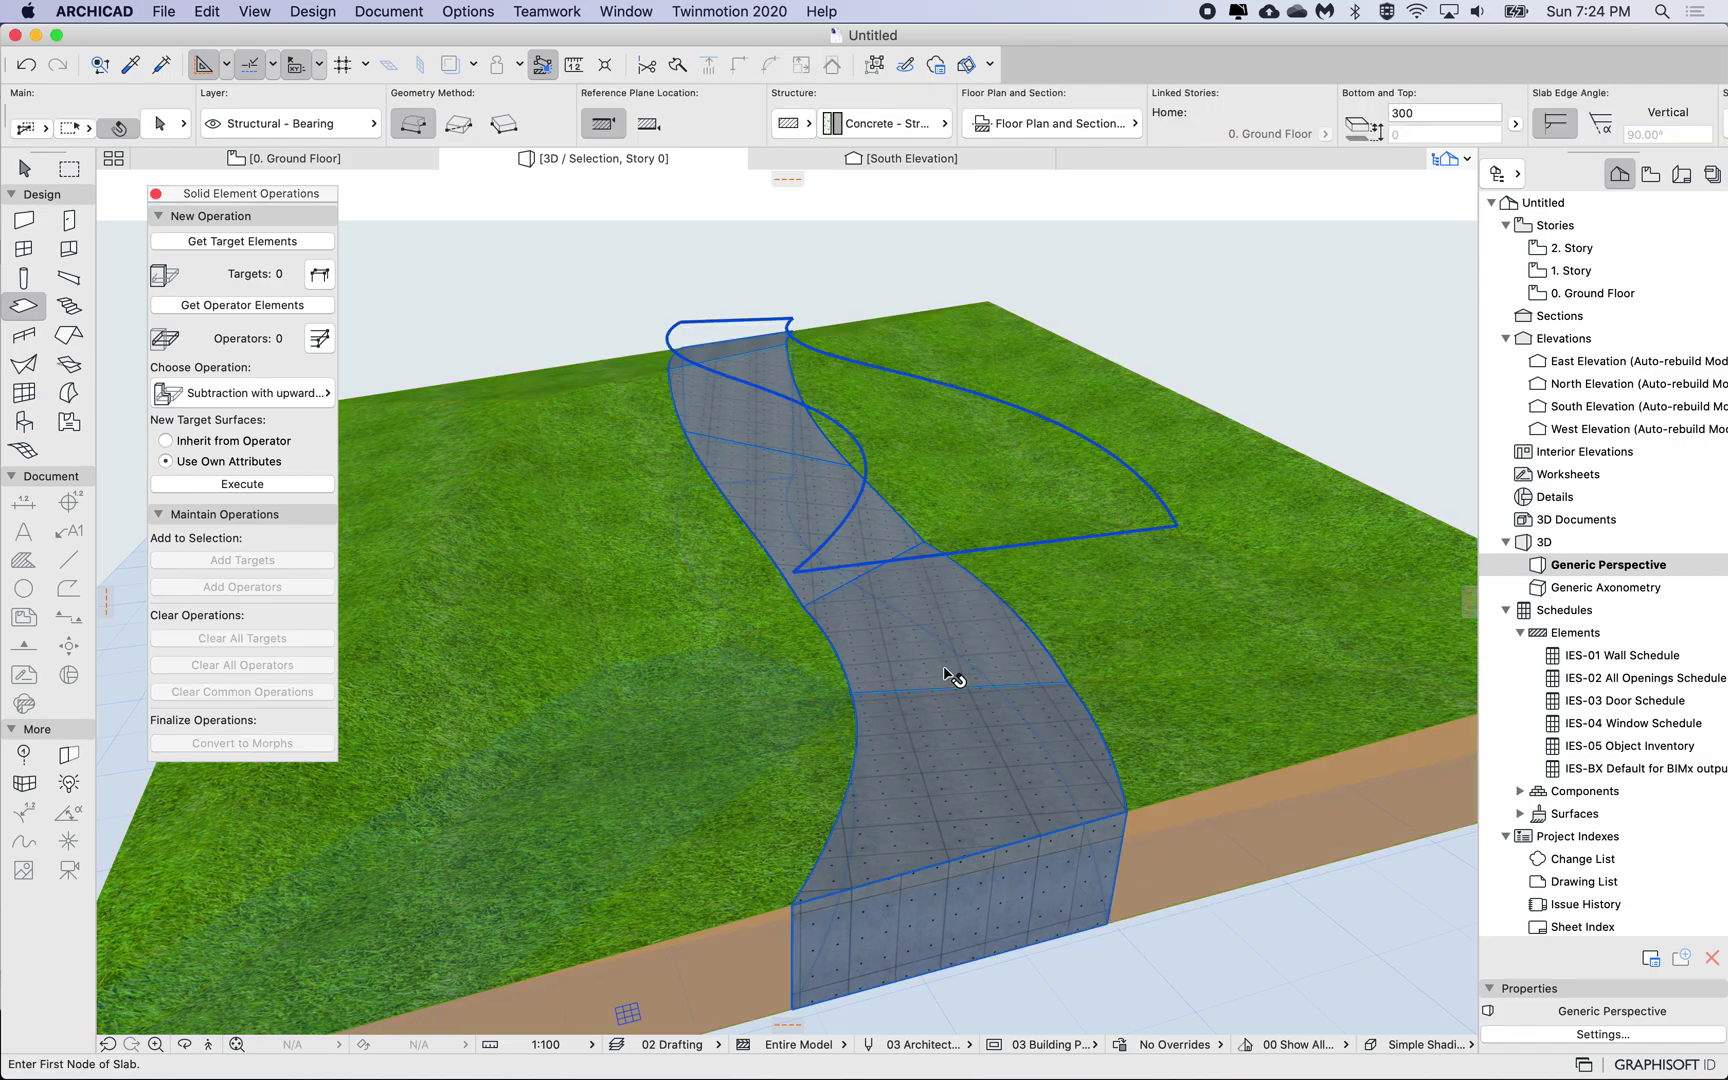
click(940, 672)
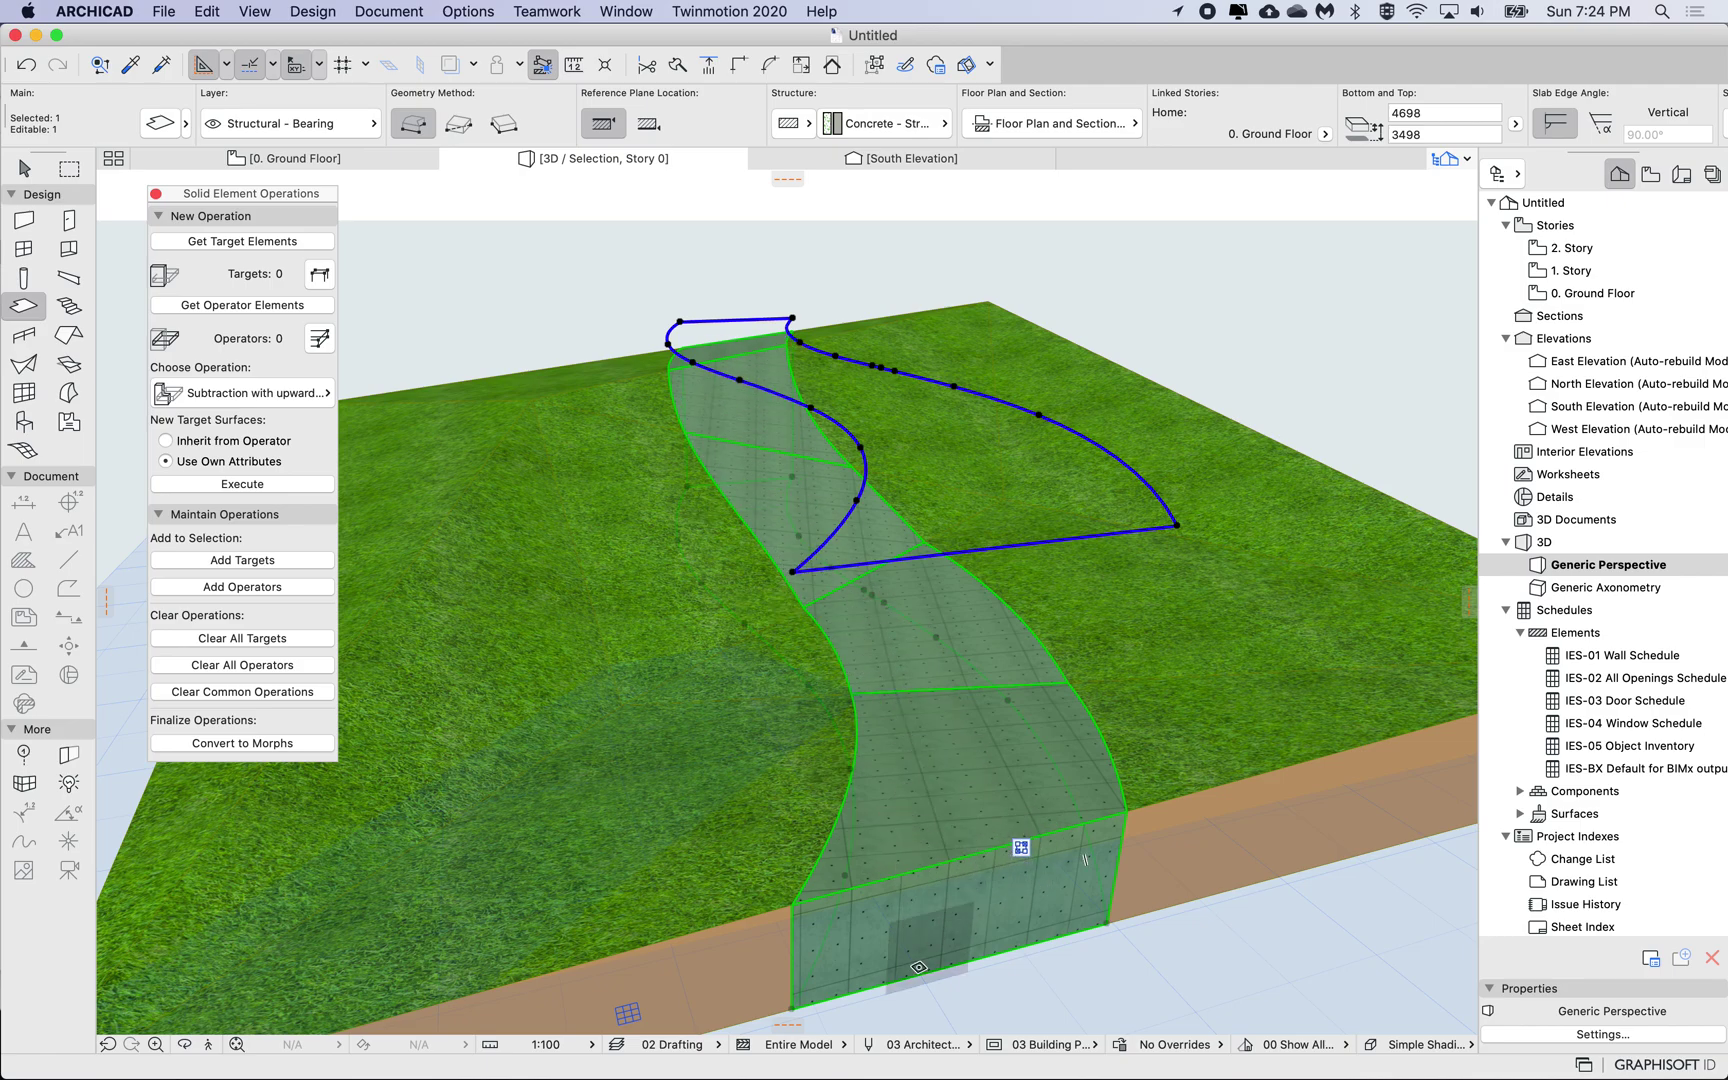
key(Escape)
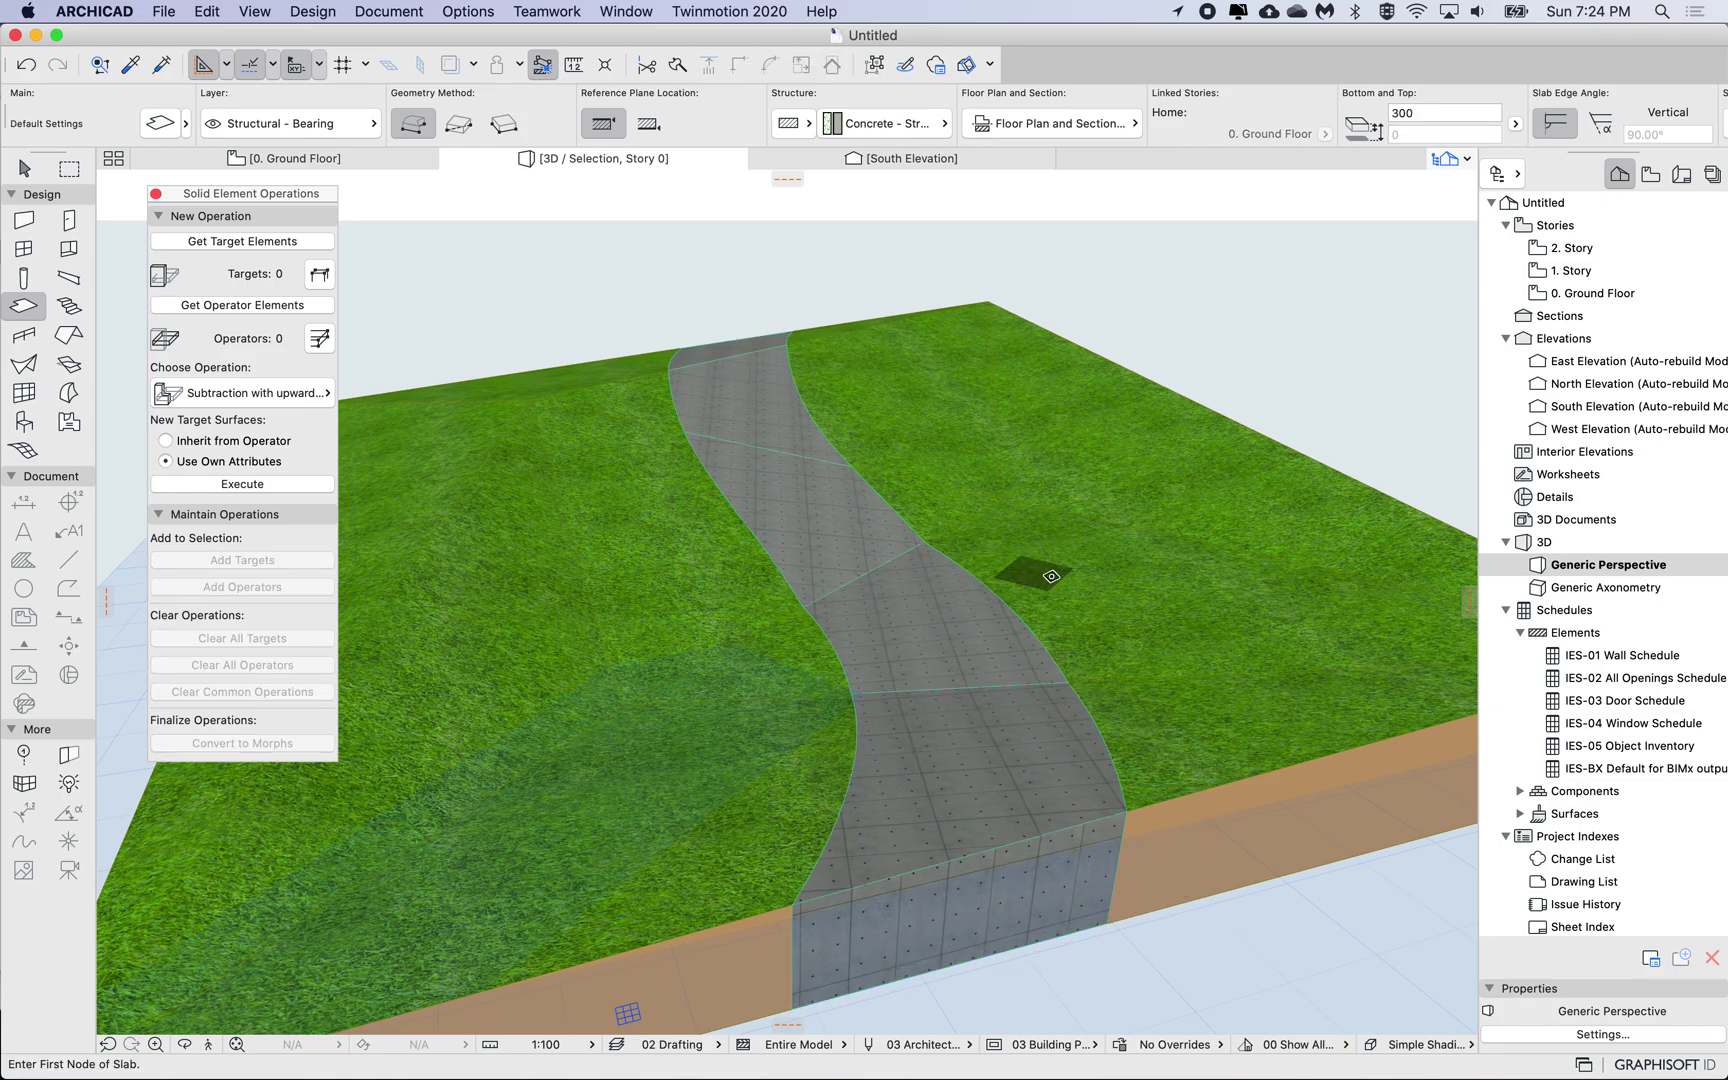
shift+click(1117, 585)
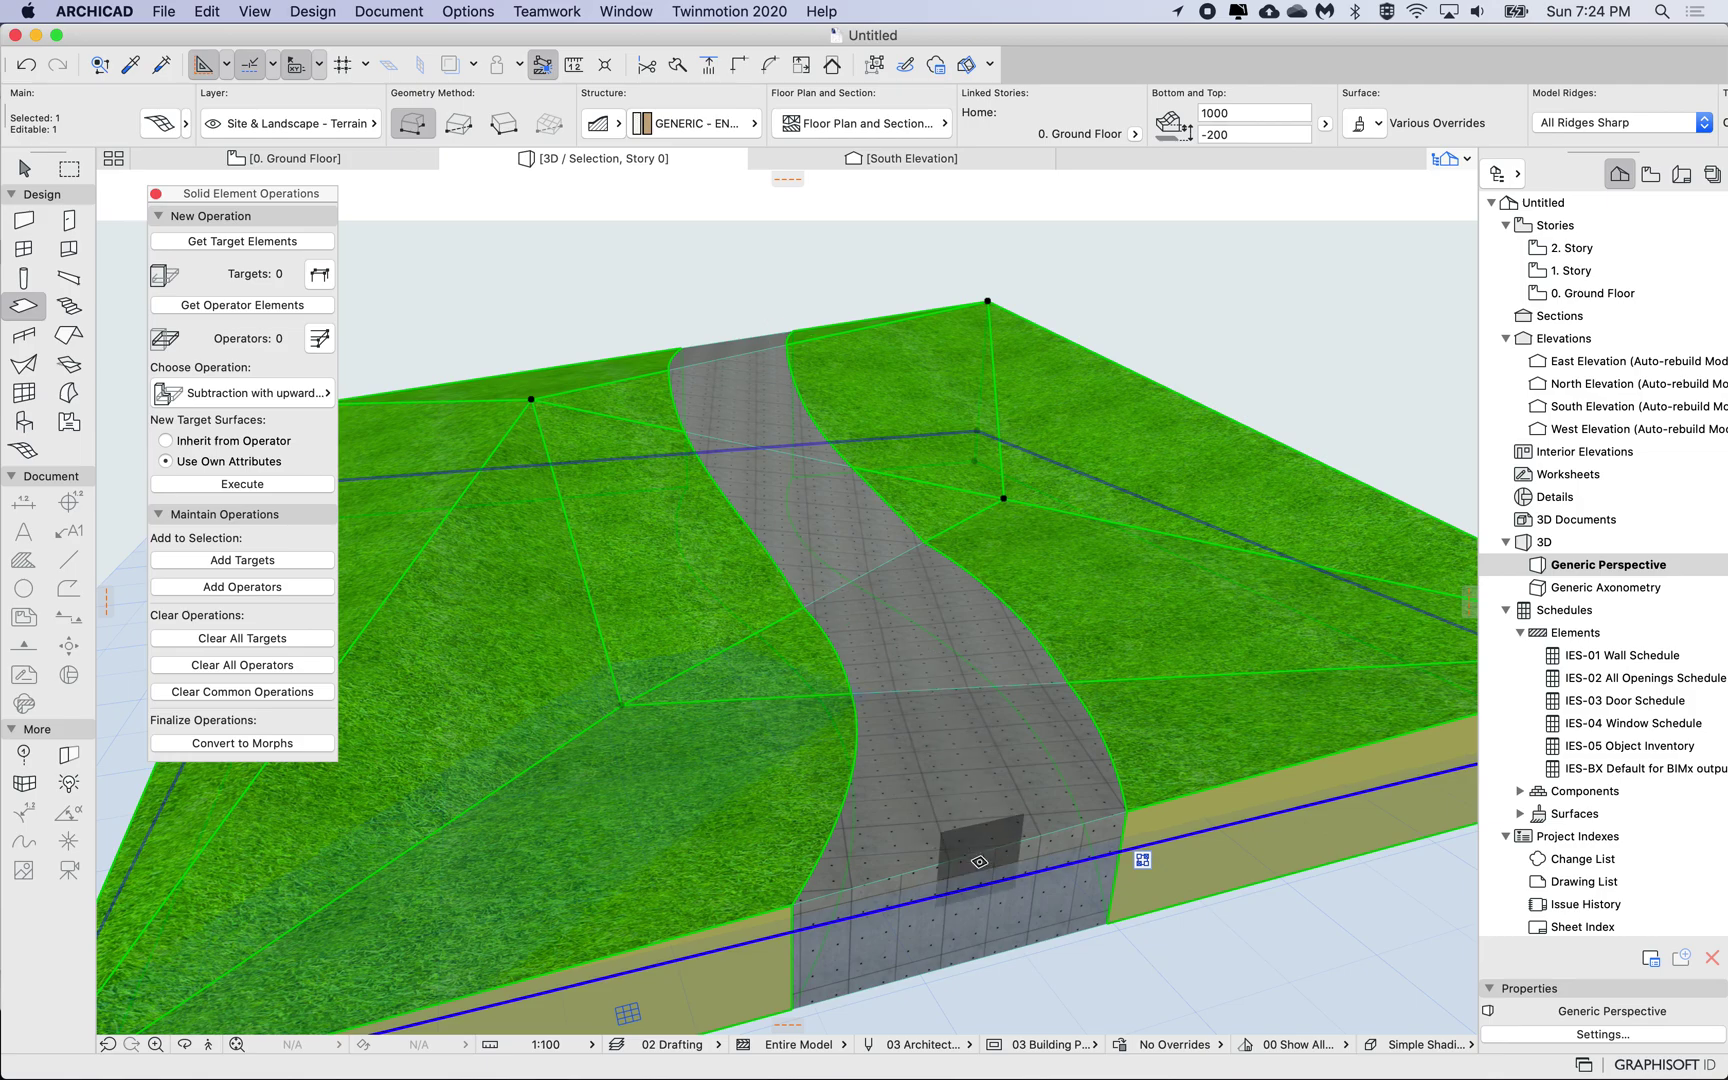
key(Escape)
shift+middle_drag(868, 757, 868, 755)
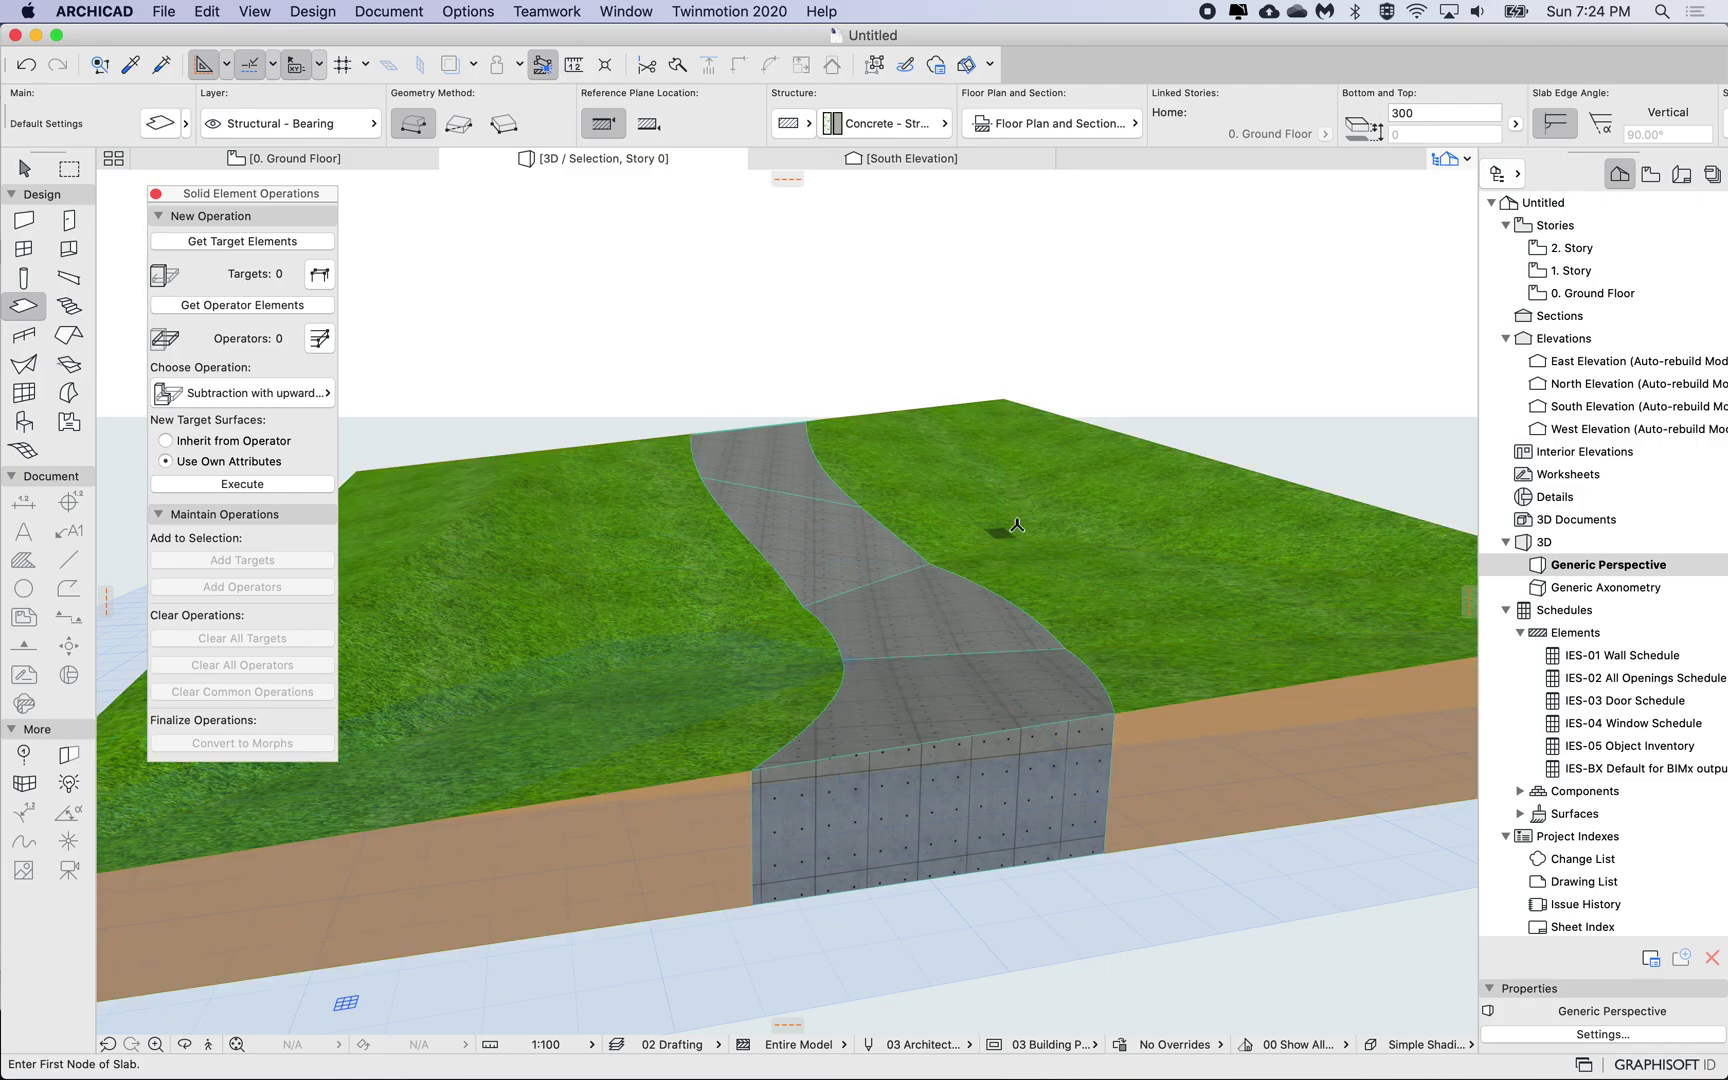
Raise the elevation of the terrain mesh's interior node beside the near half of the path by about 1075
shift+click(1122, 528)
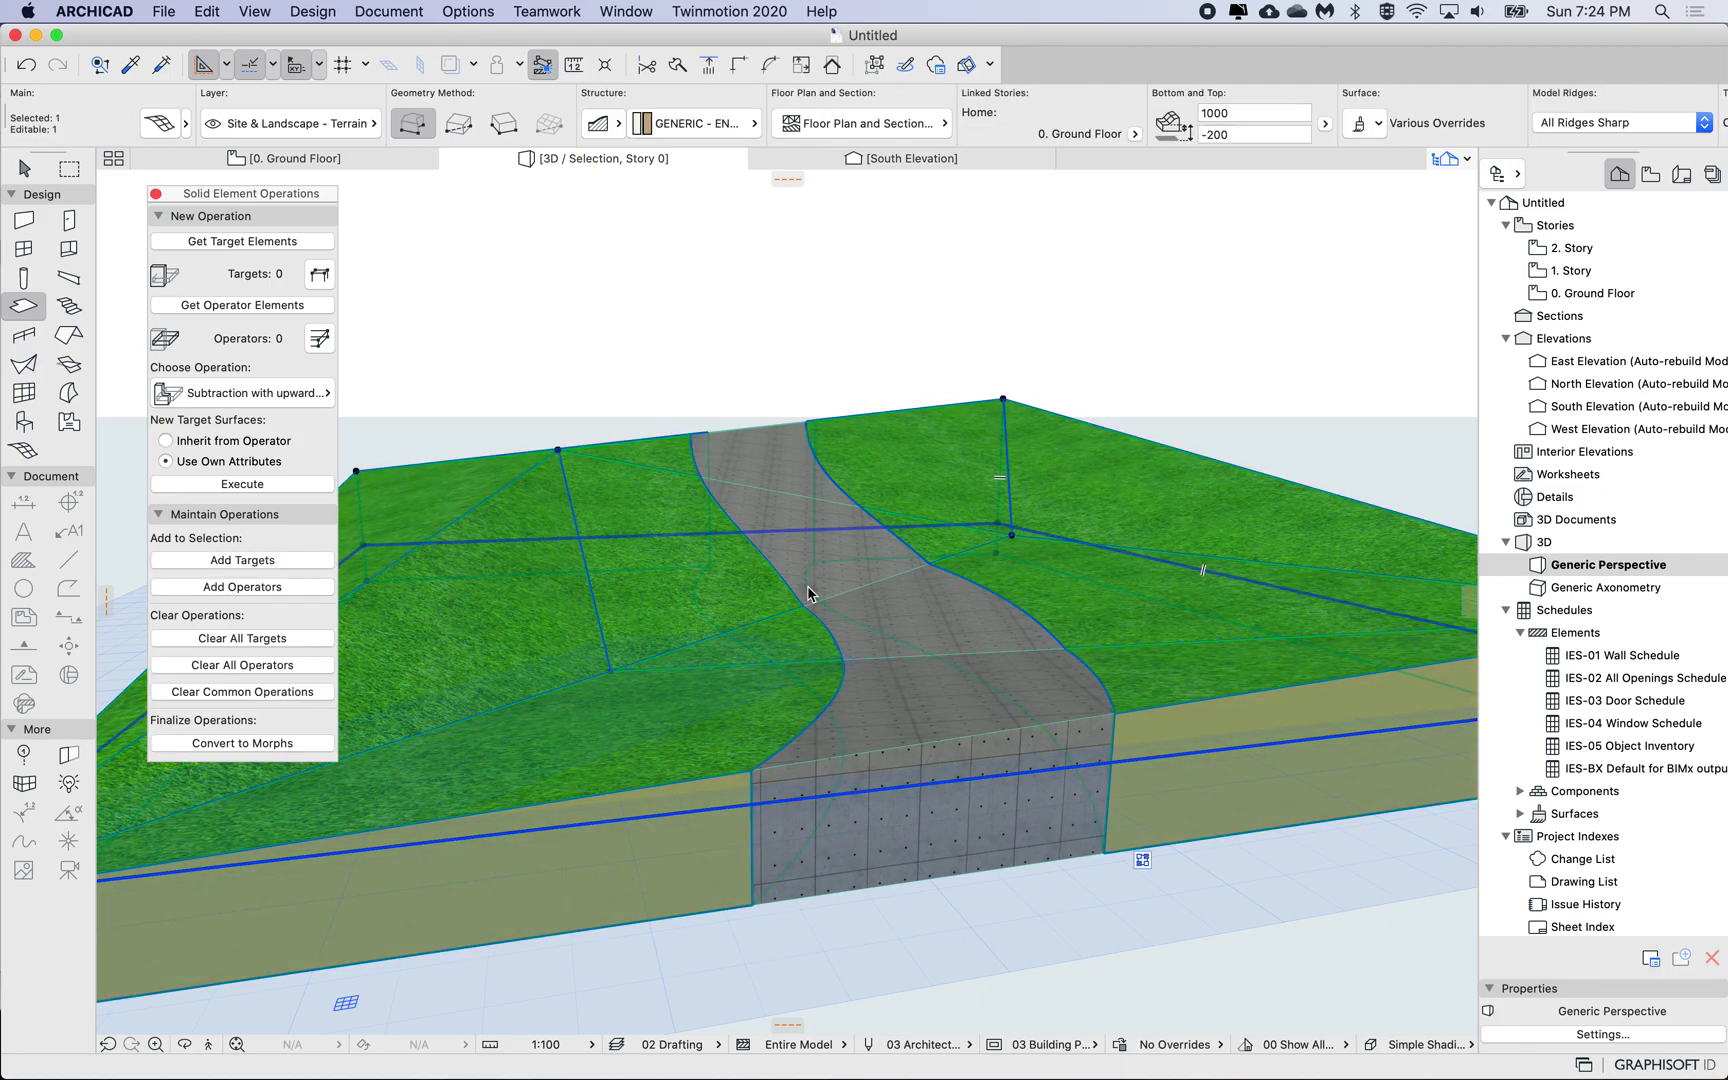
scroll(808, 594, up, 3)
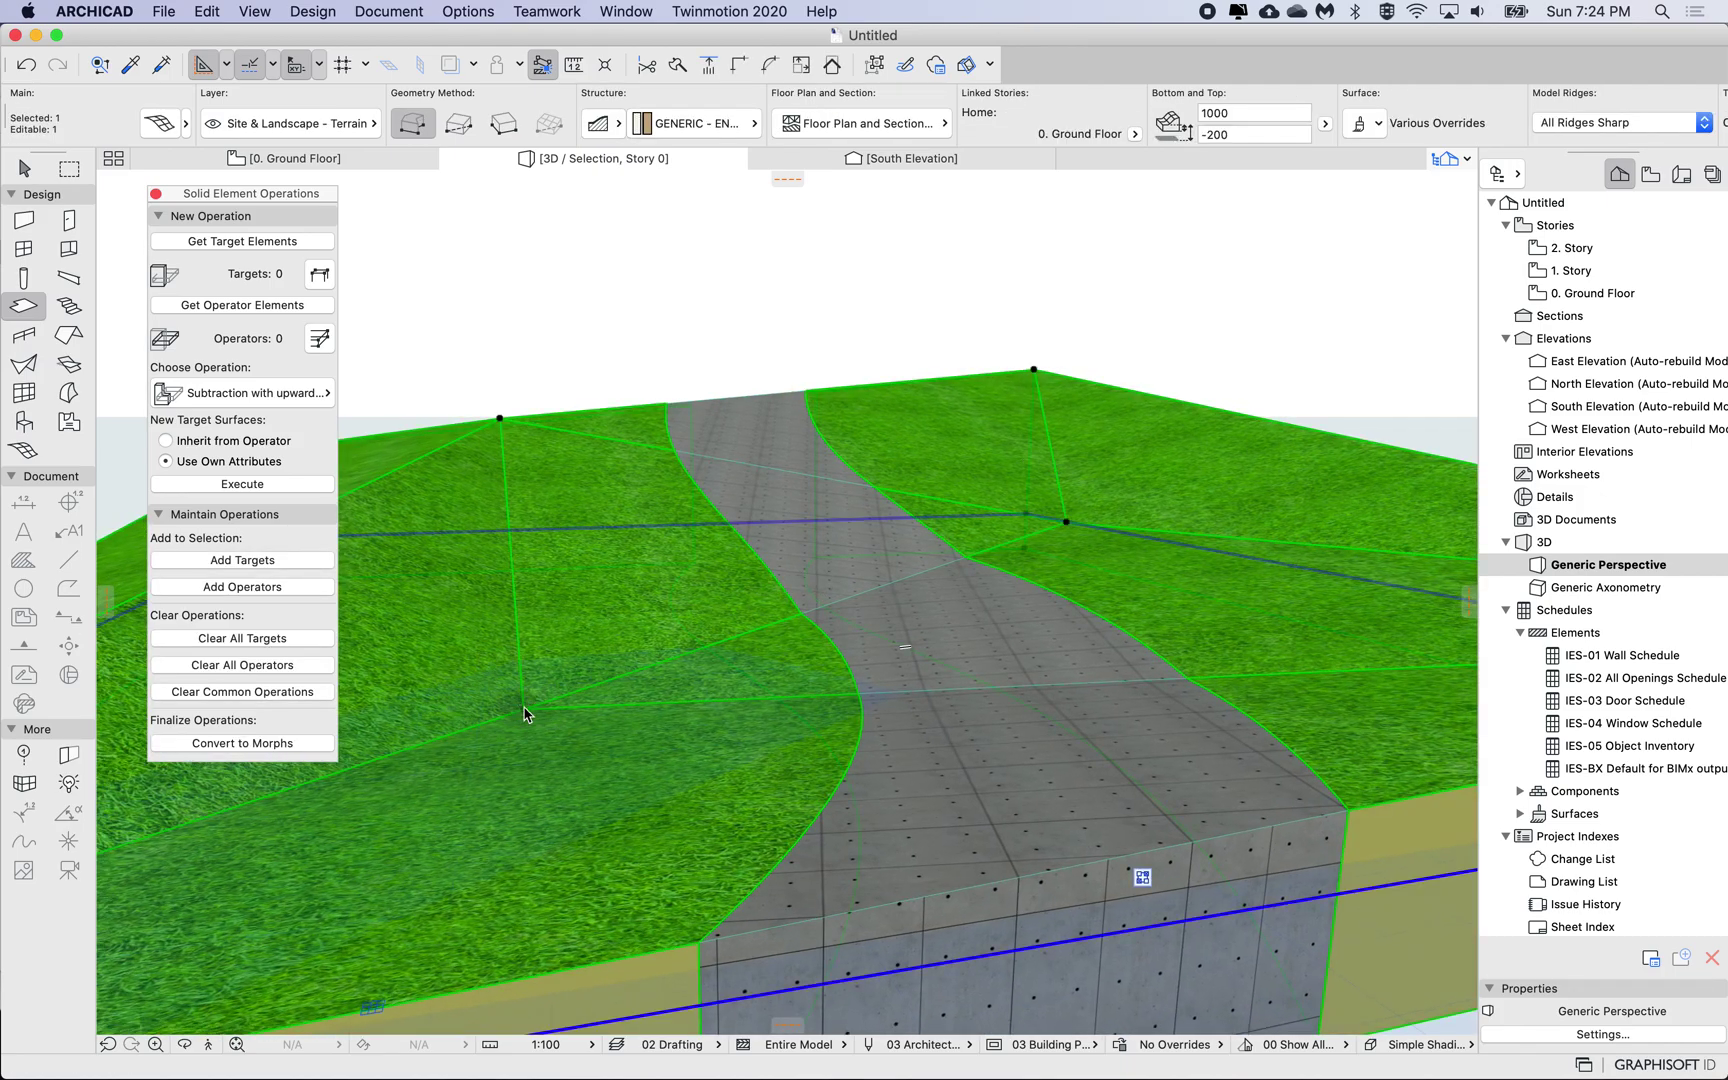
click(524, 714)
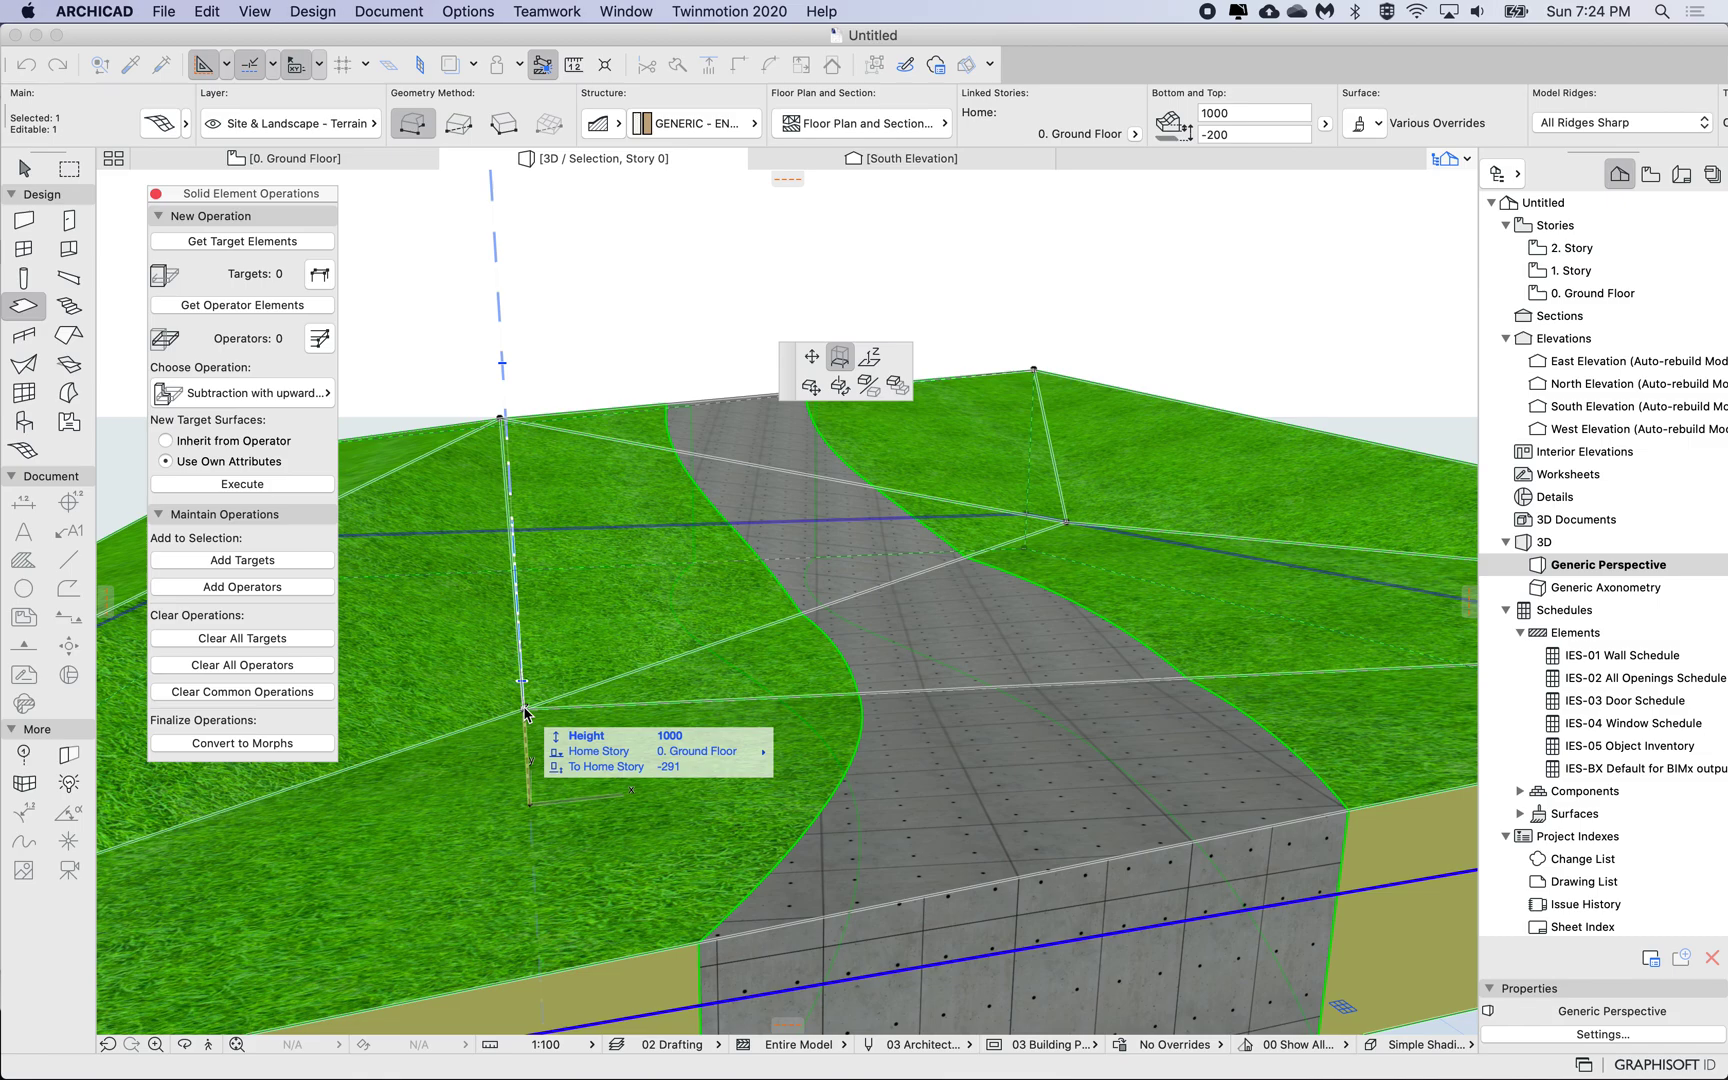
click(869, 356)
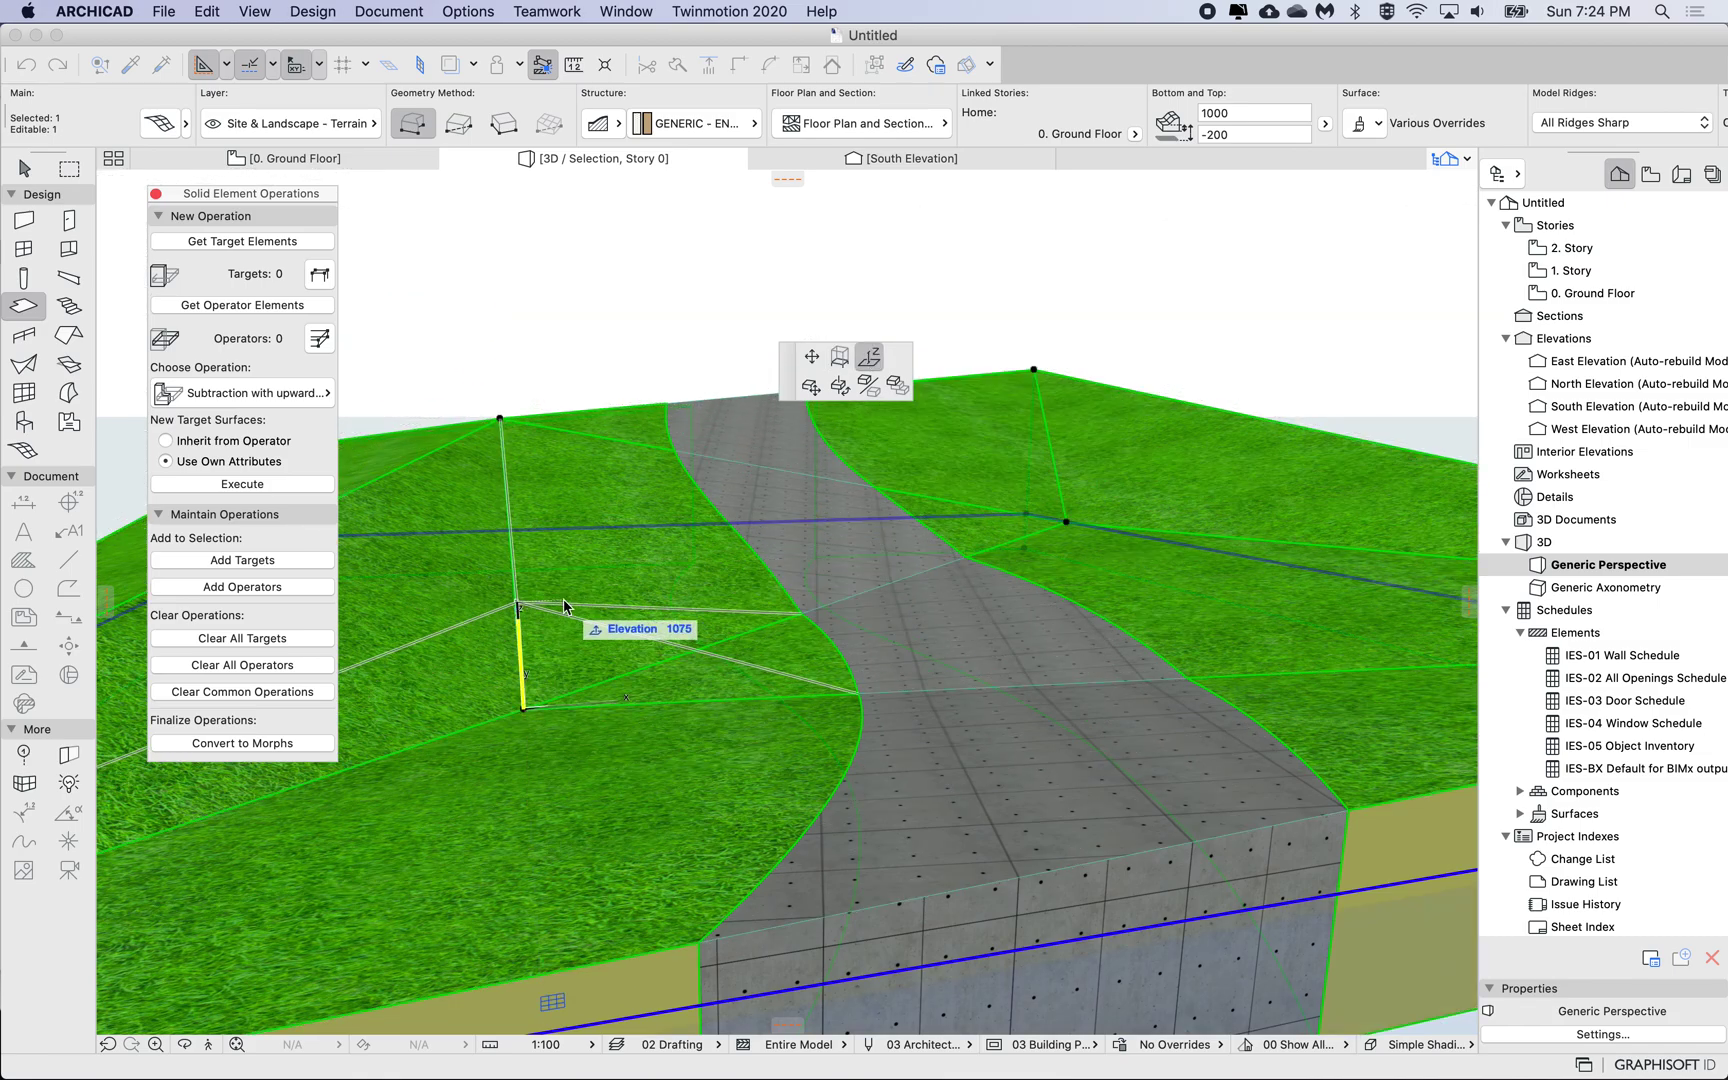
click(565, 605)
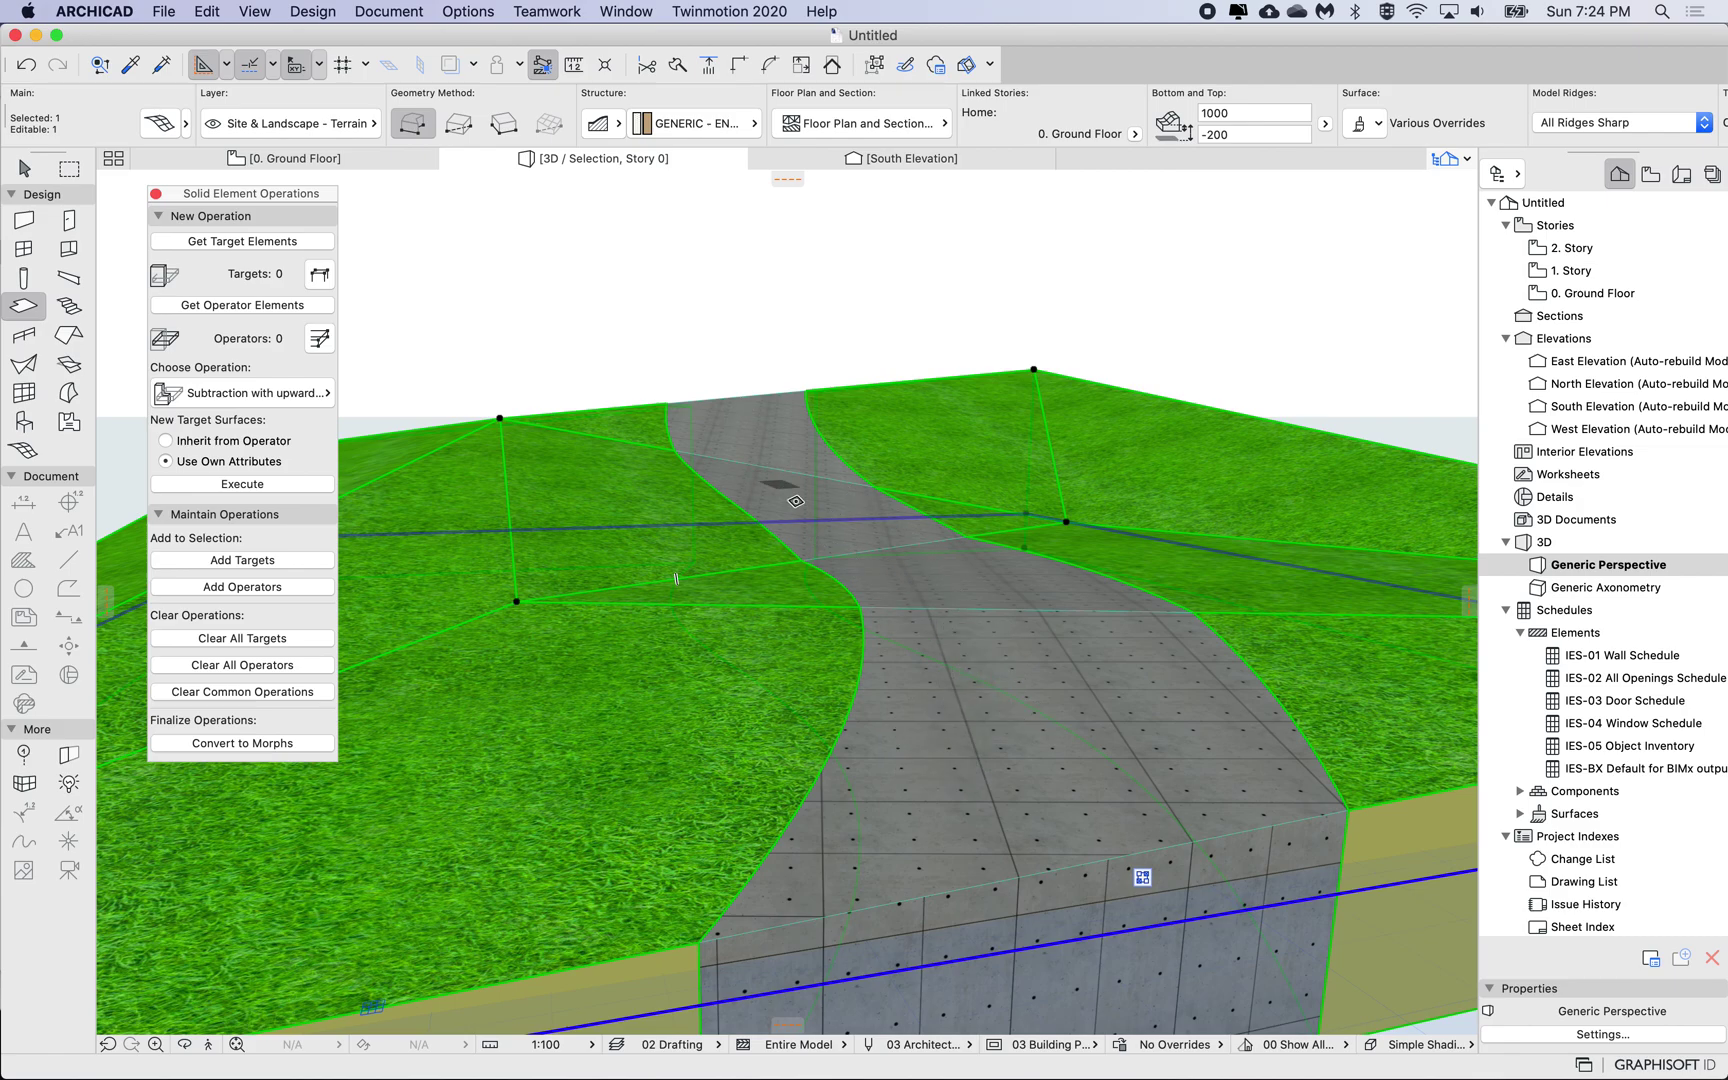
Lower the same interior mesh node in two moves, each further down, and raise it again by about 904
click(516, 601)
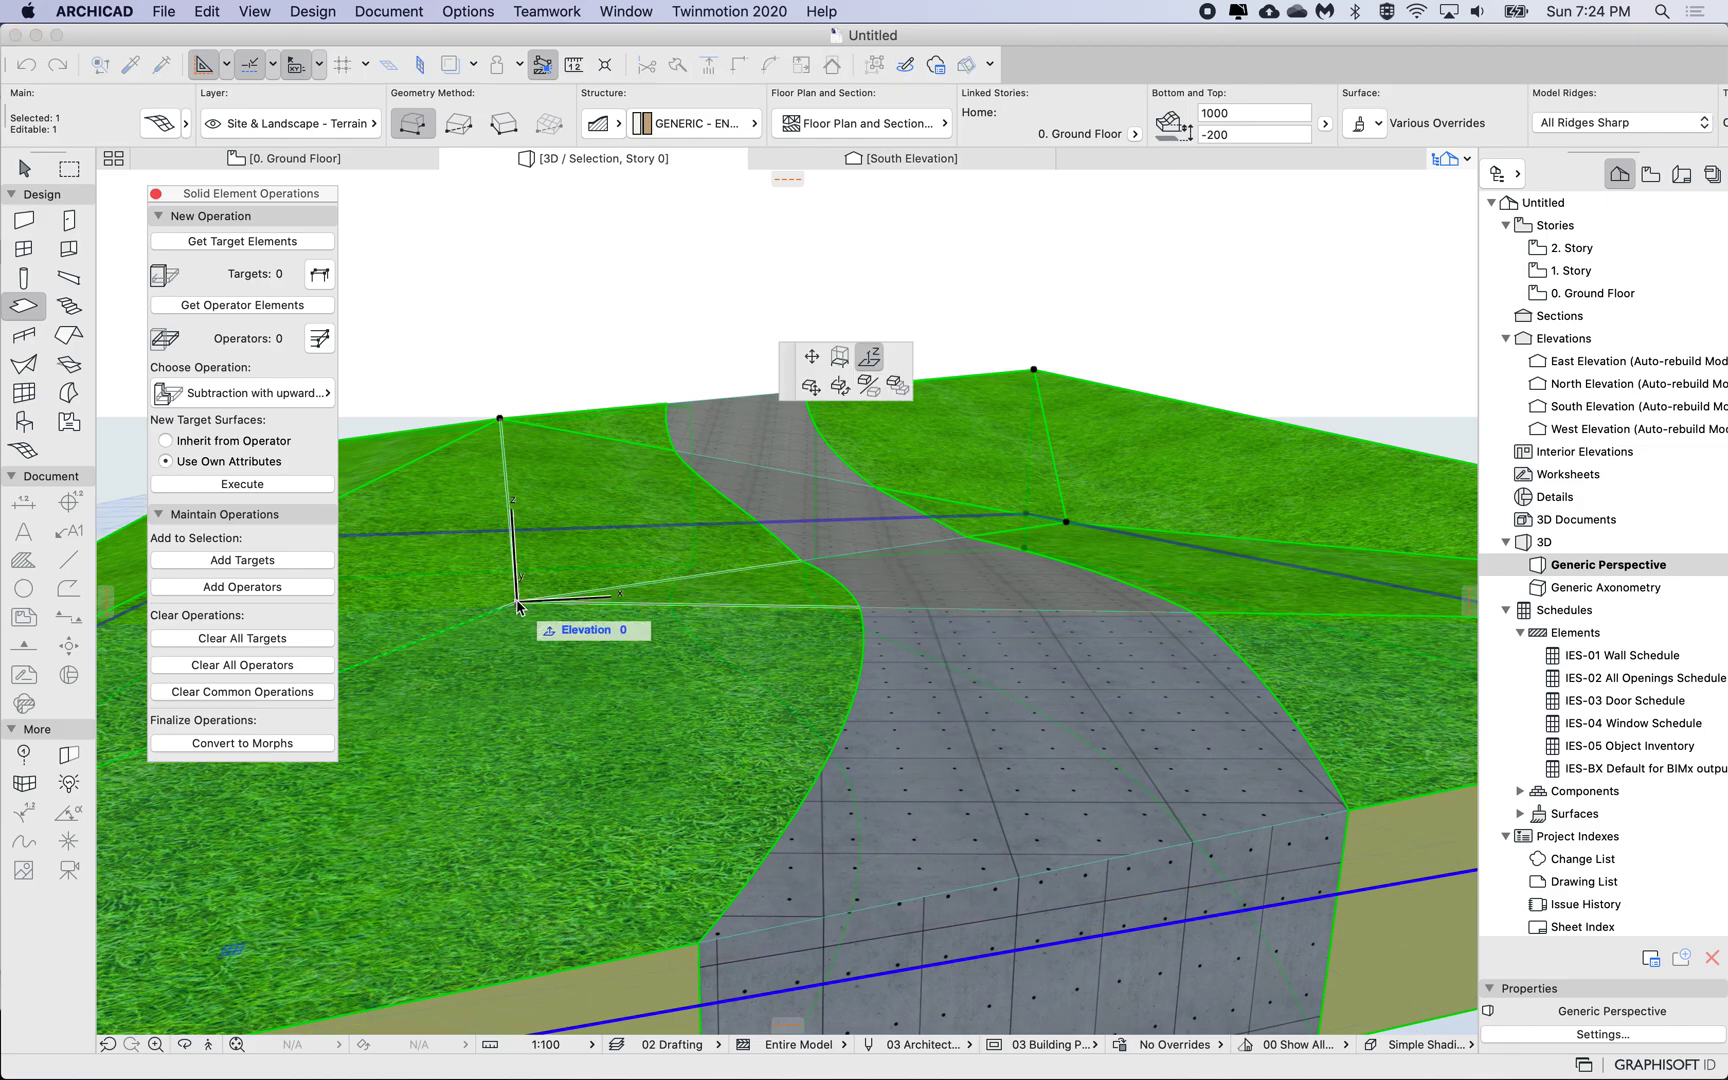
click(522, 709)
click(522, 711)
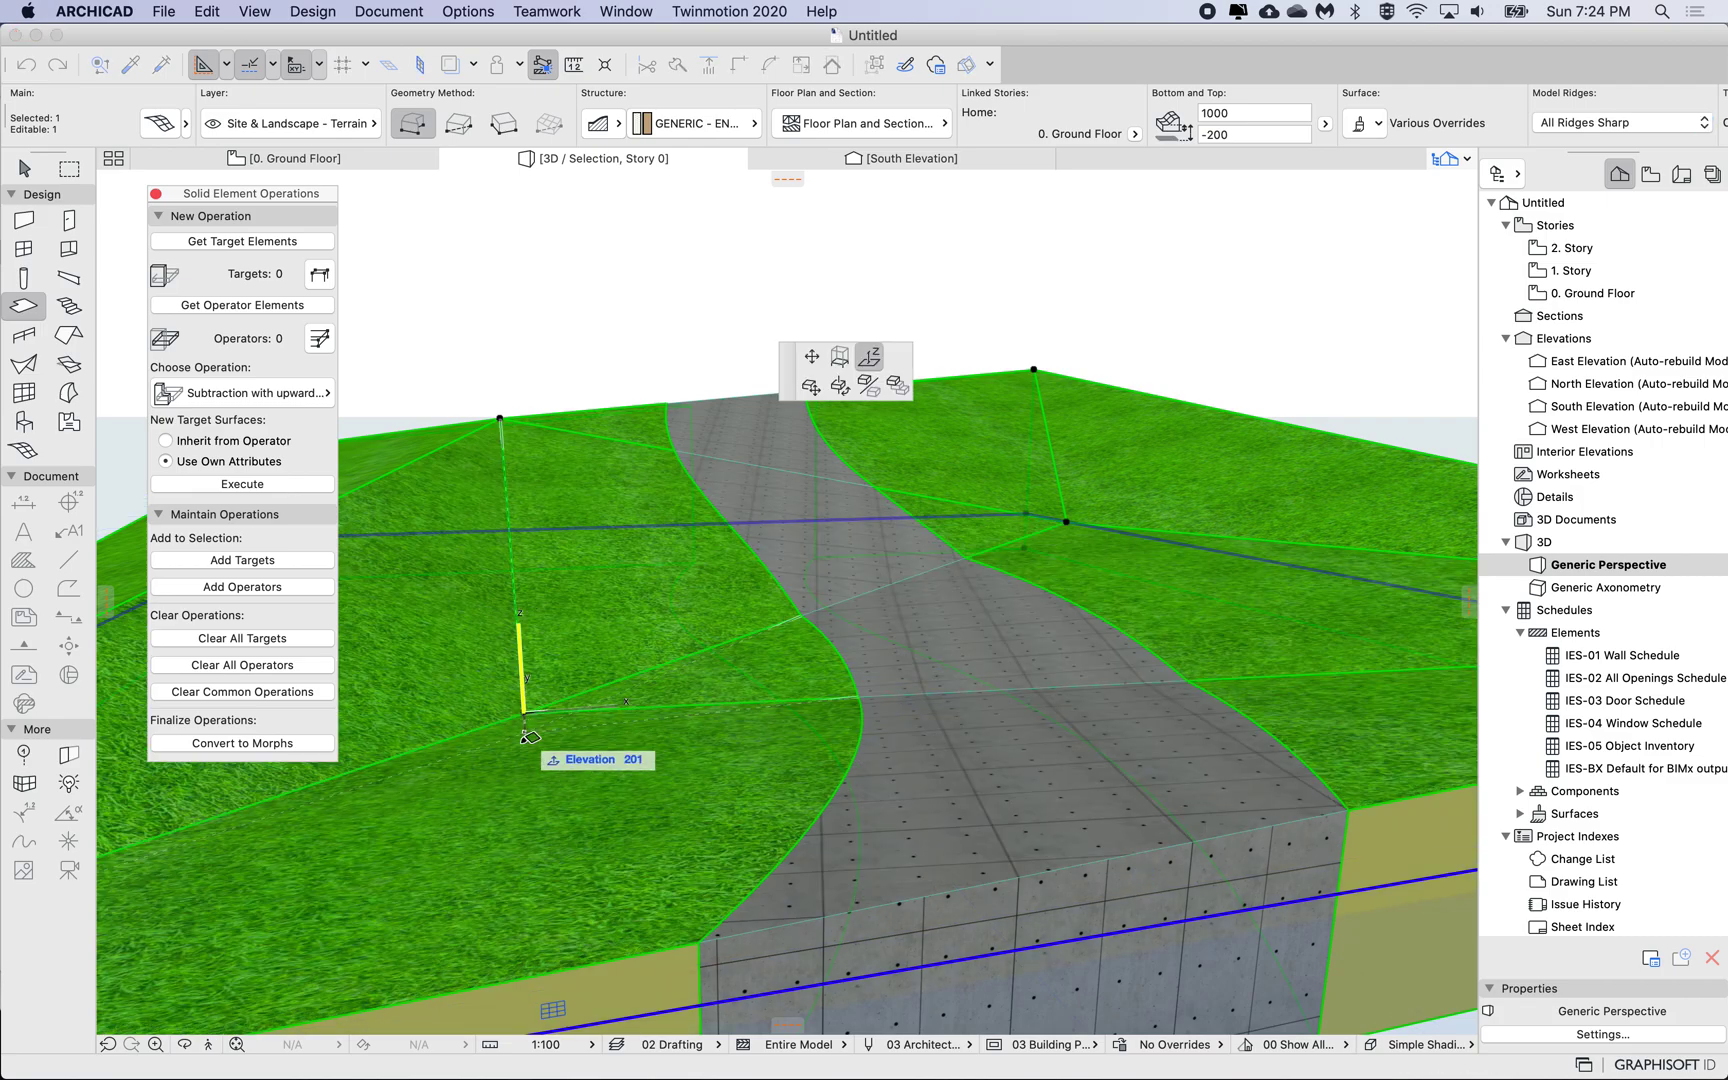
click(527, 757)
click(525, 760)
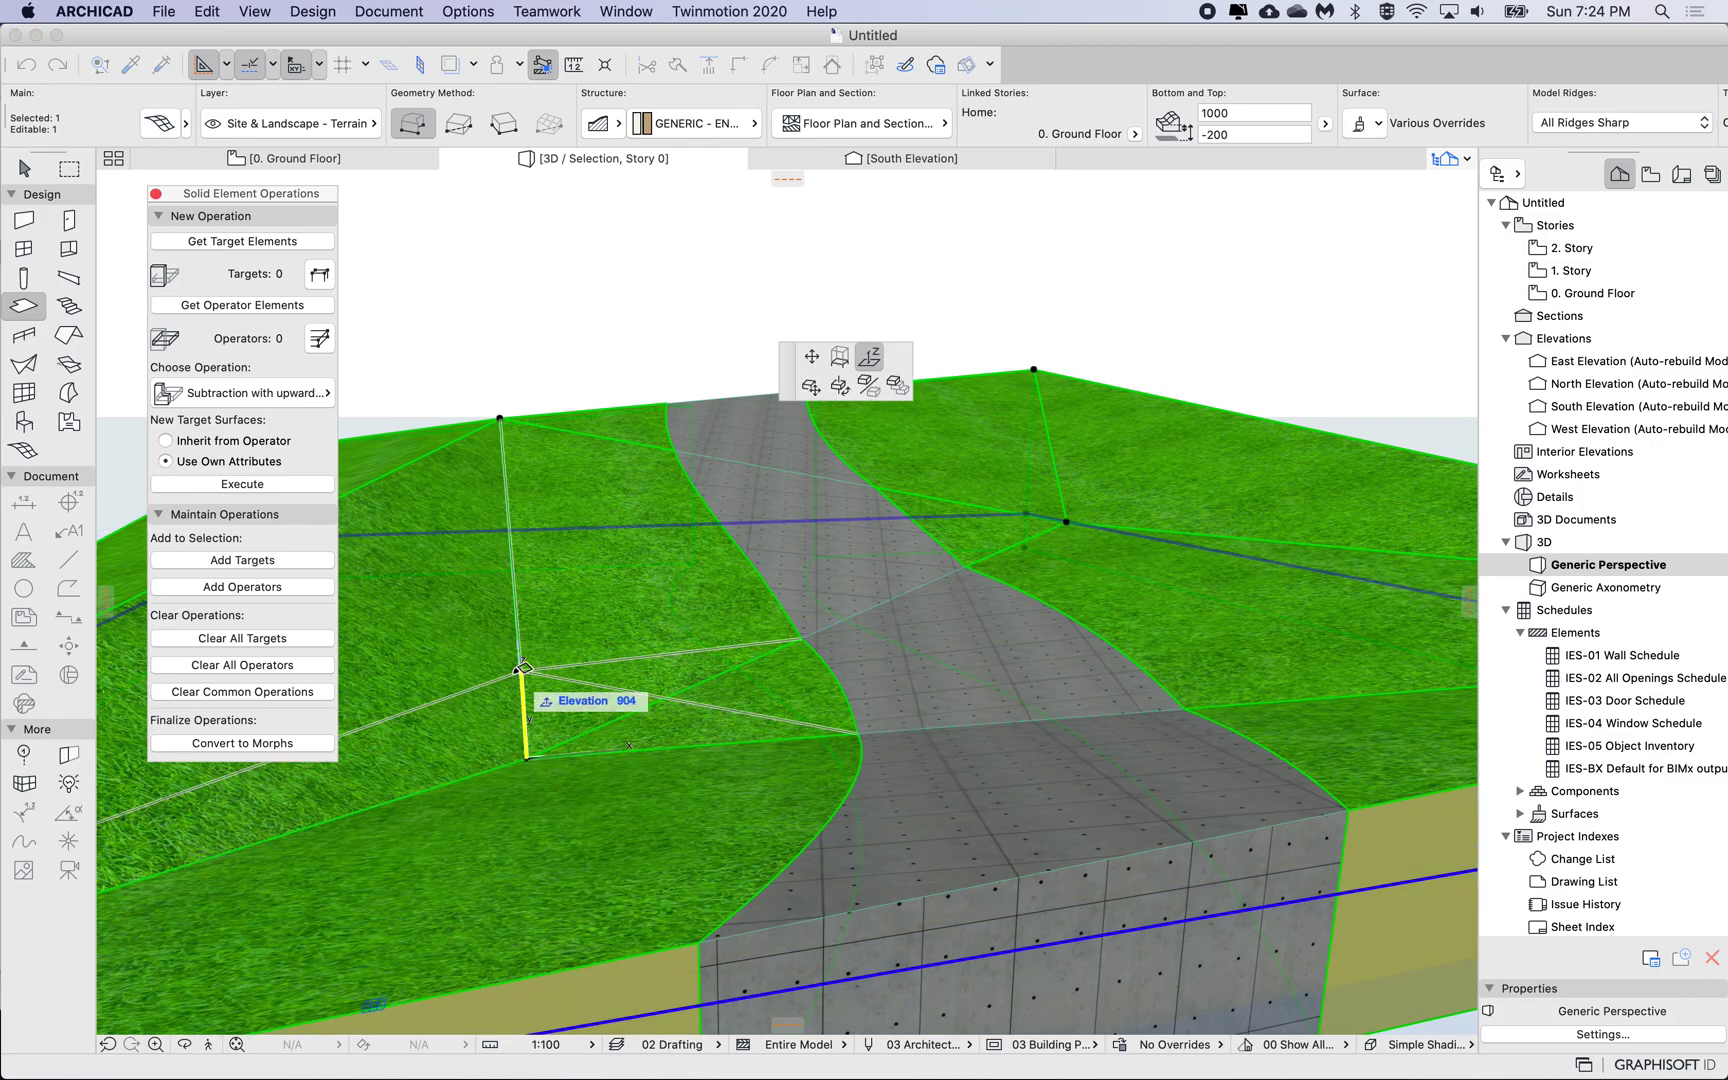
click(515, 671)
Lower the interior mesh node beside the path steeply, to a point beneath the mesh's underside
shift+middle_drag(727, 622, 711, 512)
click(1035, 790)
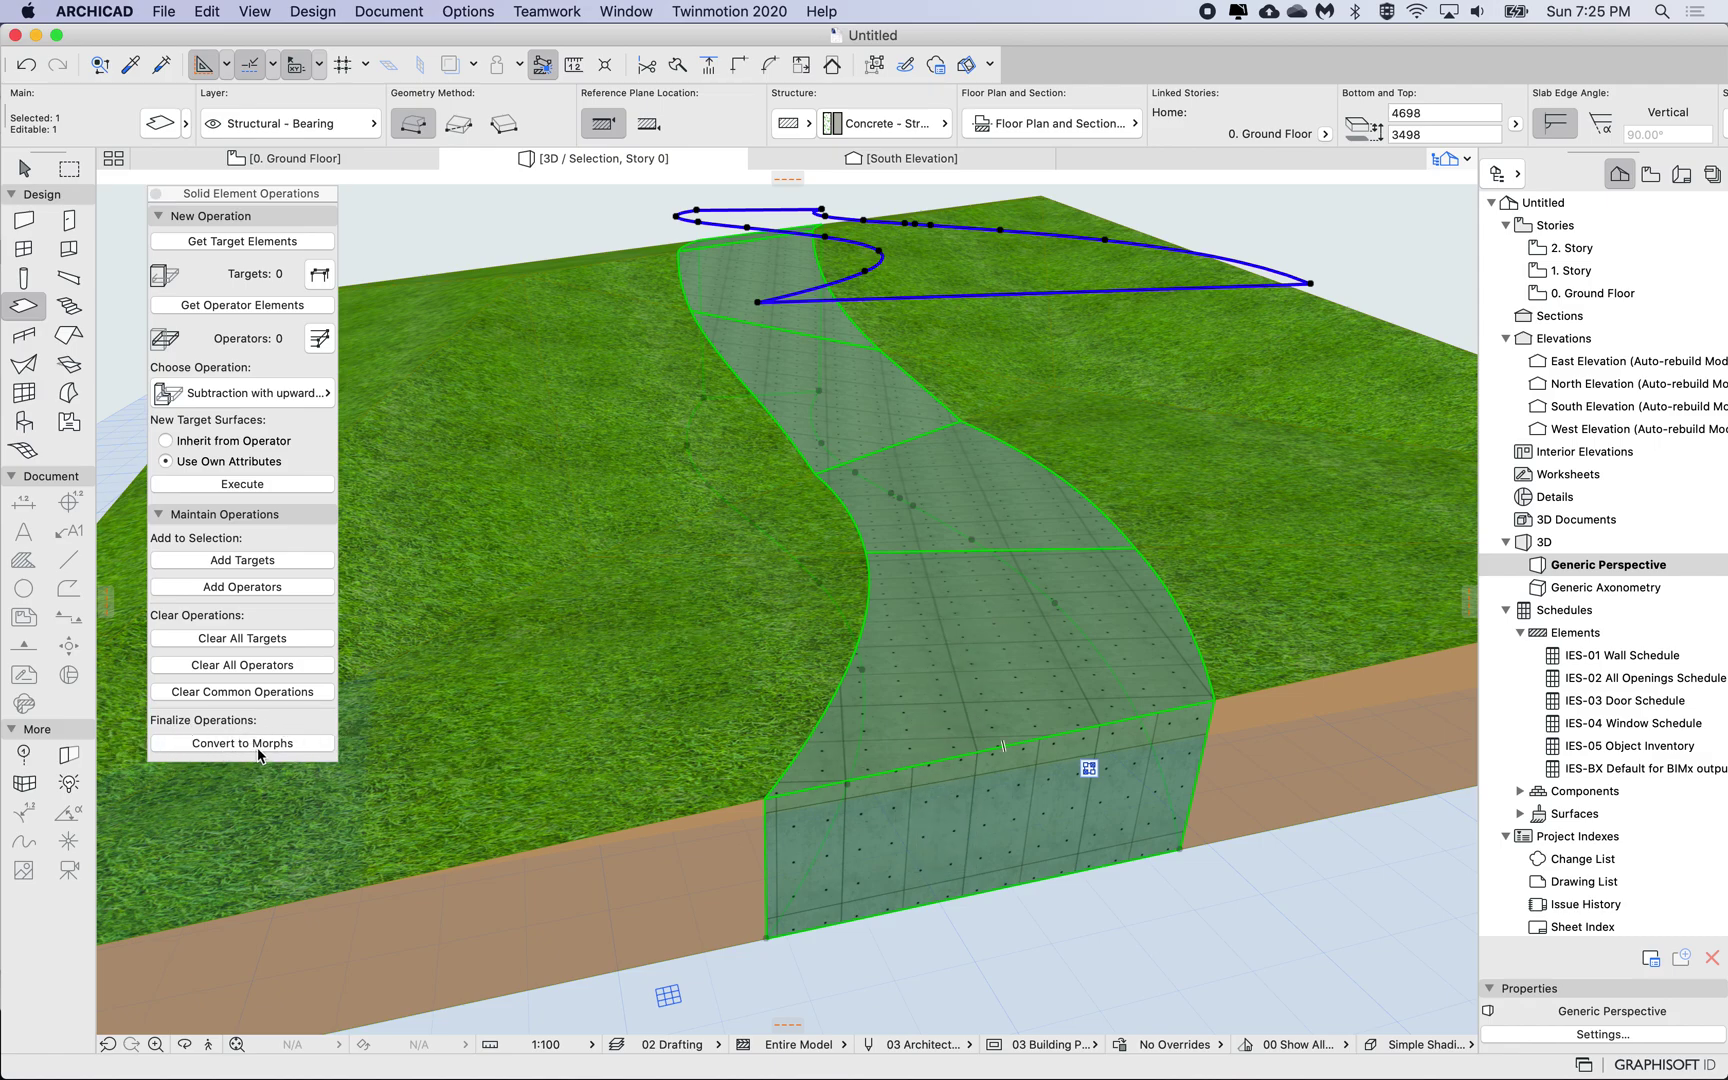
key(Escape)
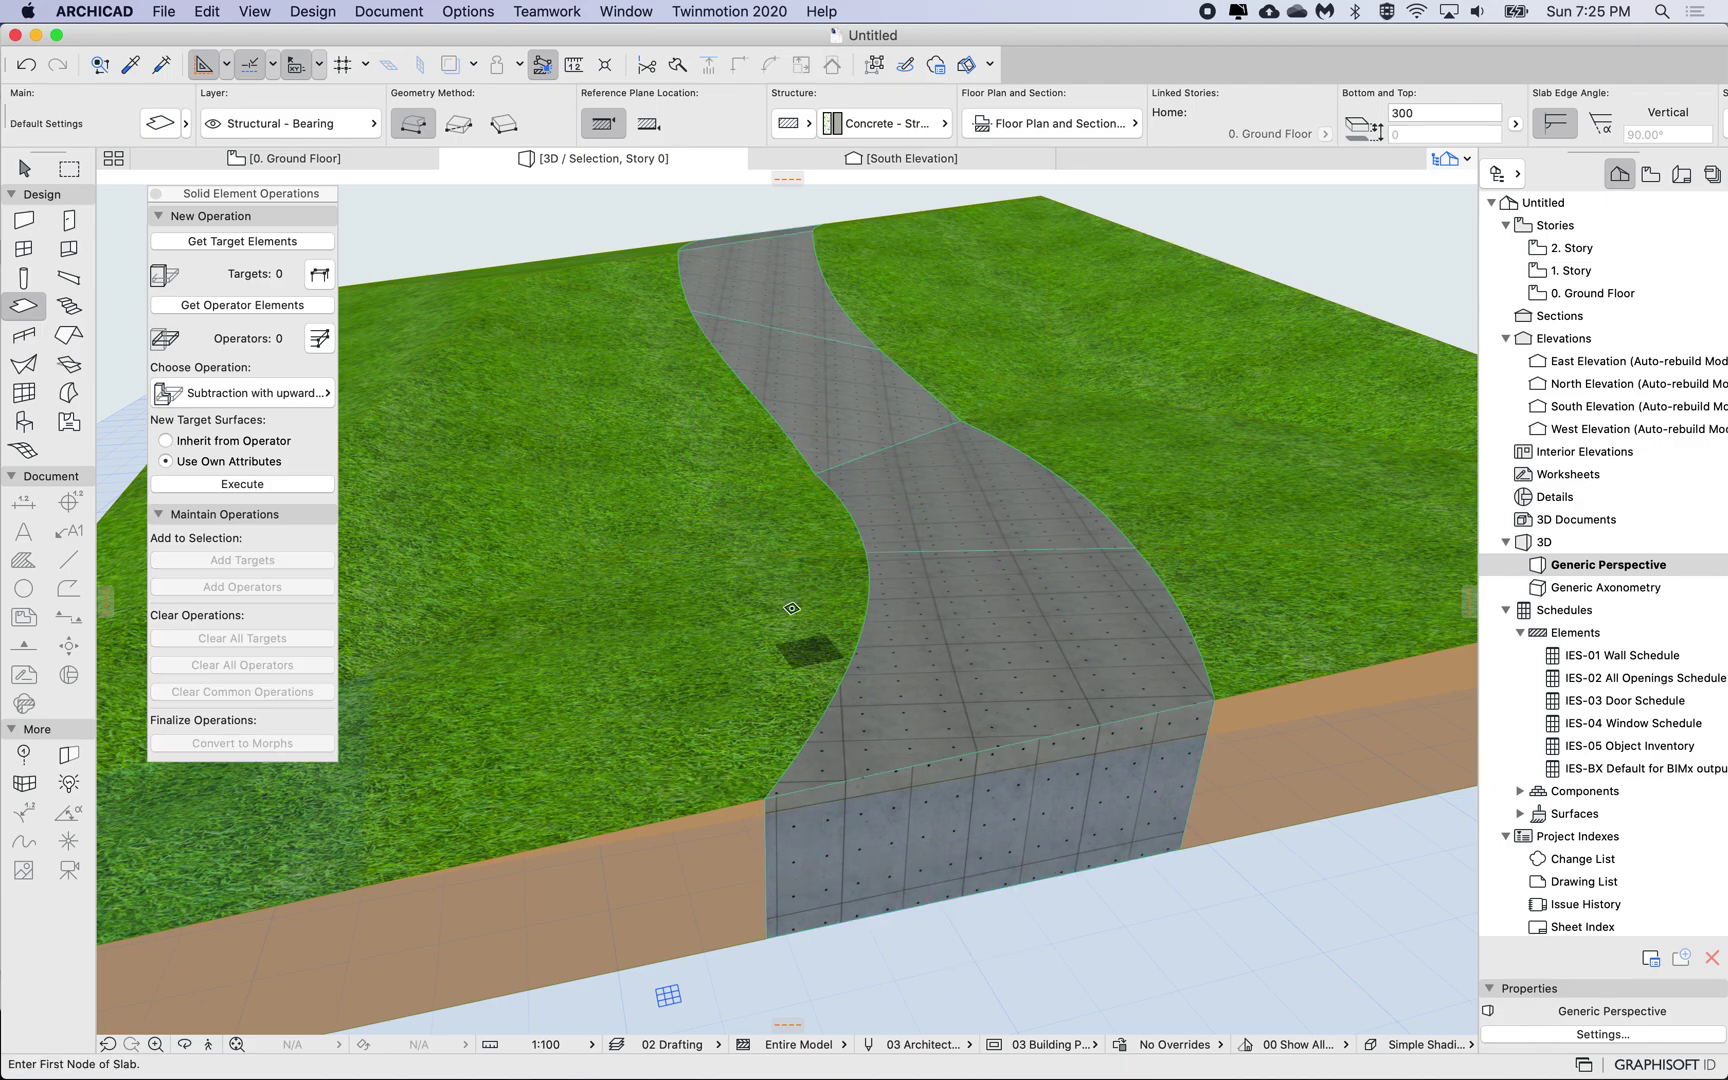
shift+click(760, 597)
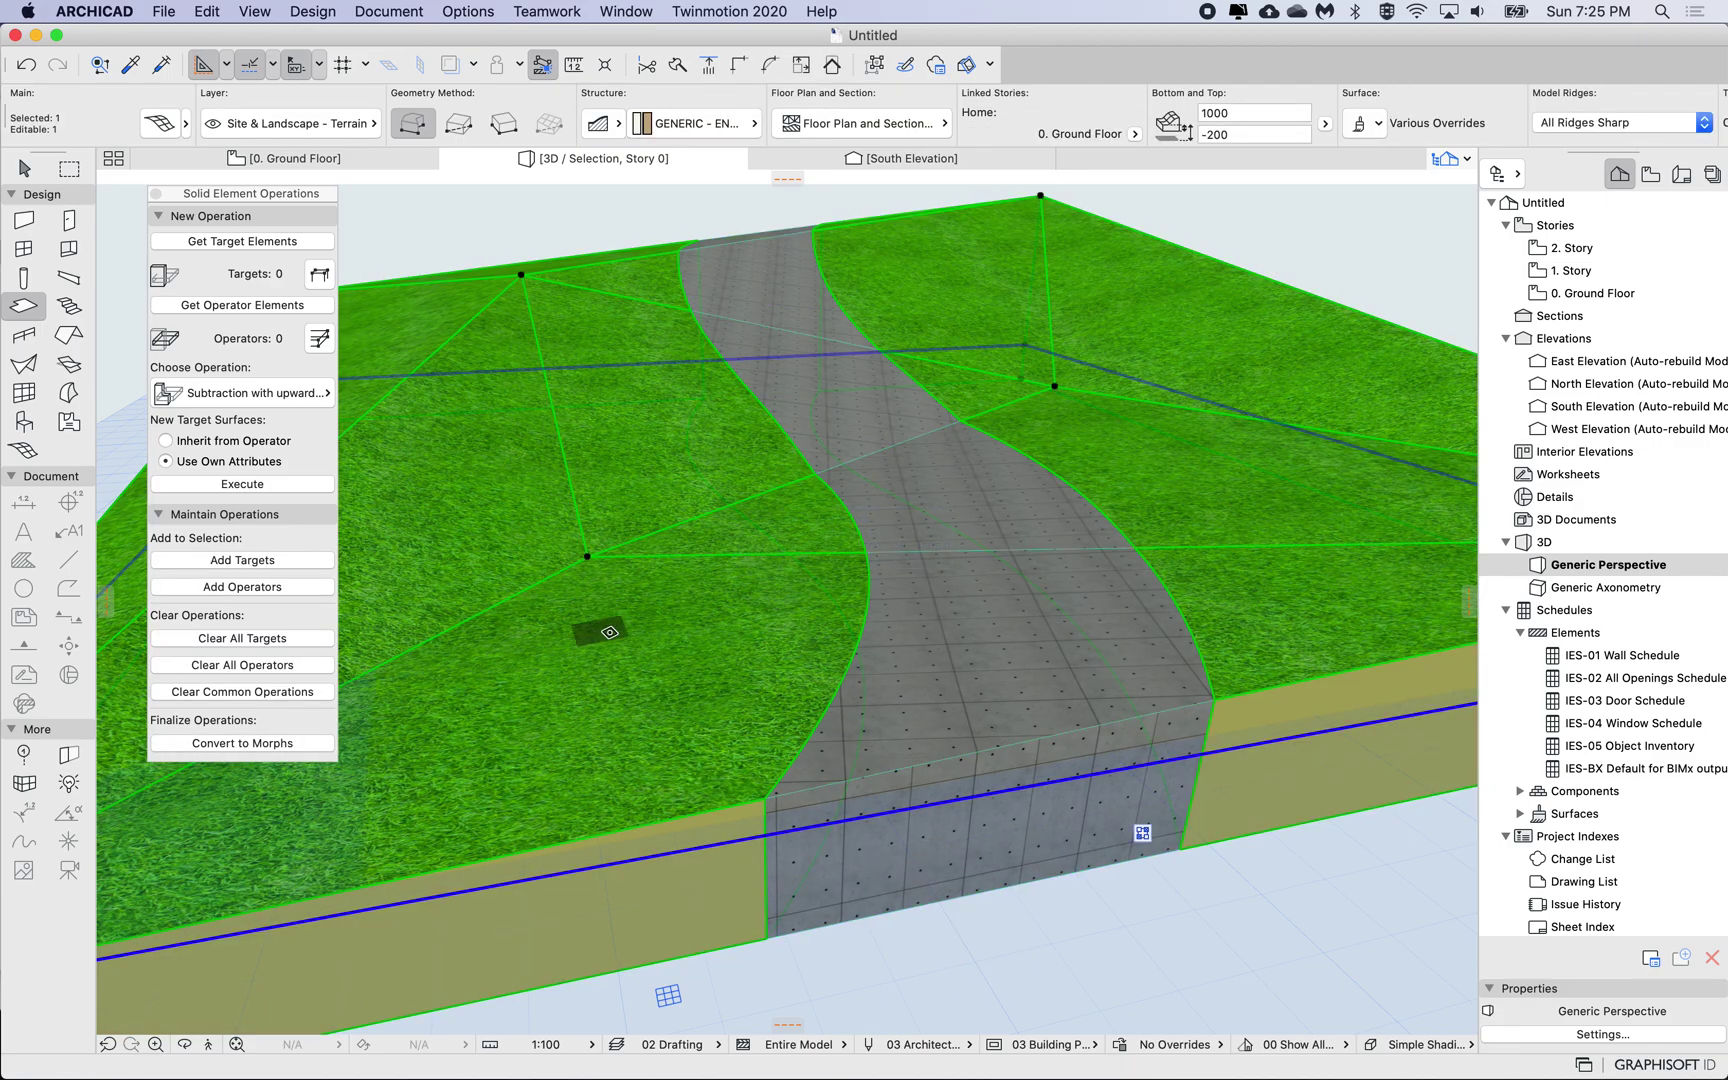
click(588, 556)
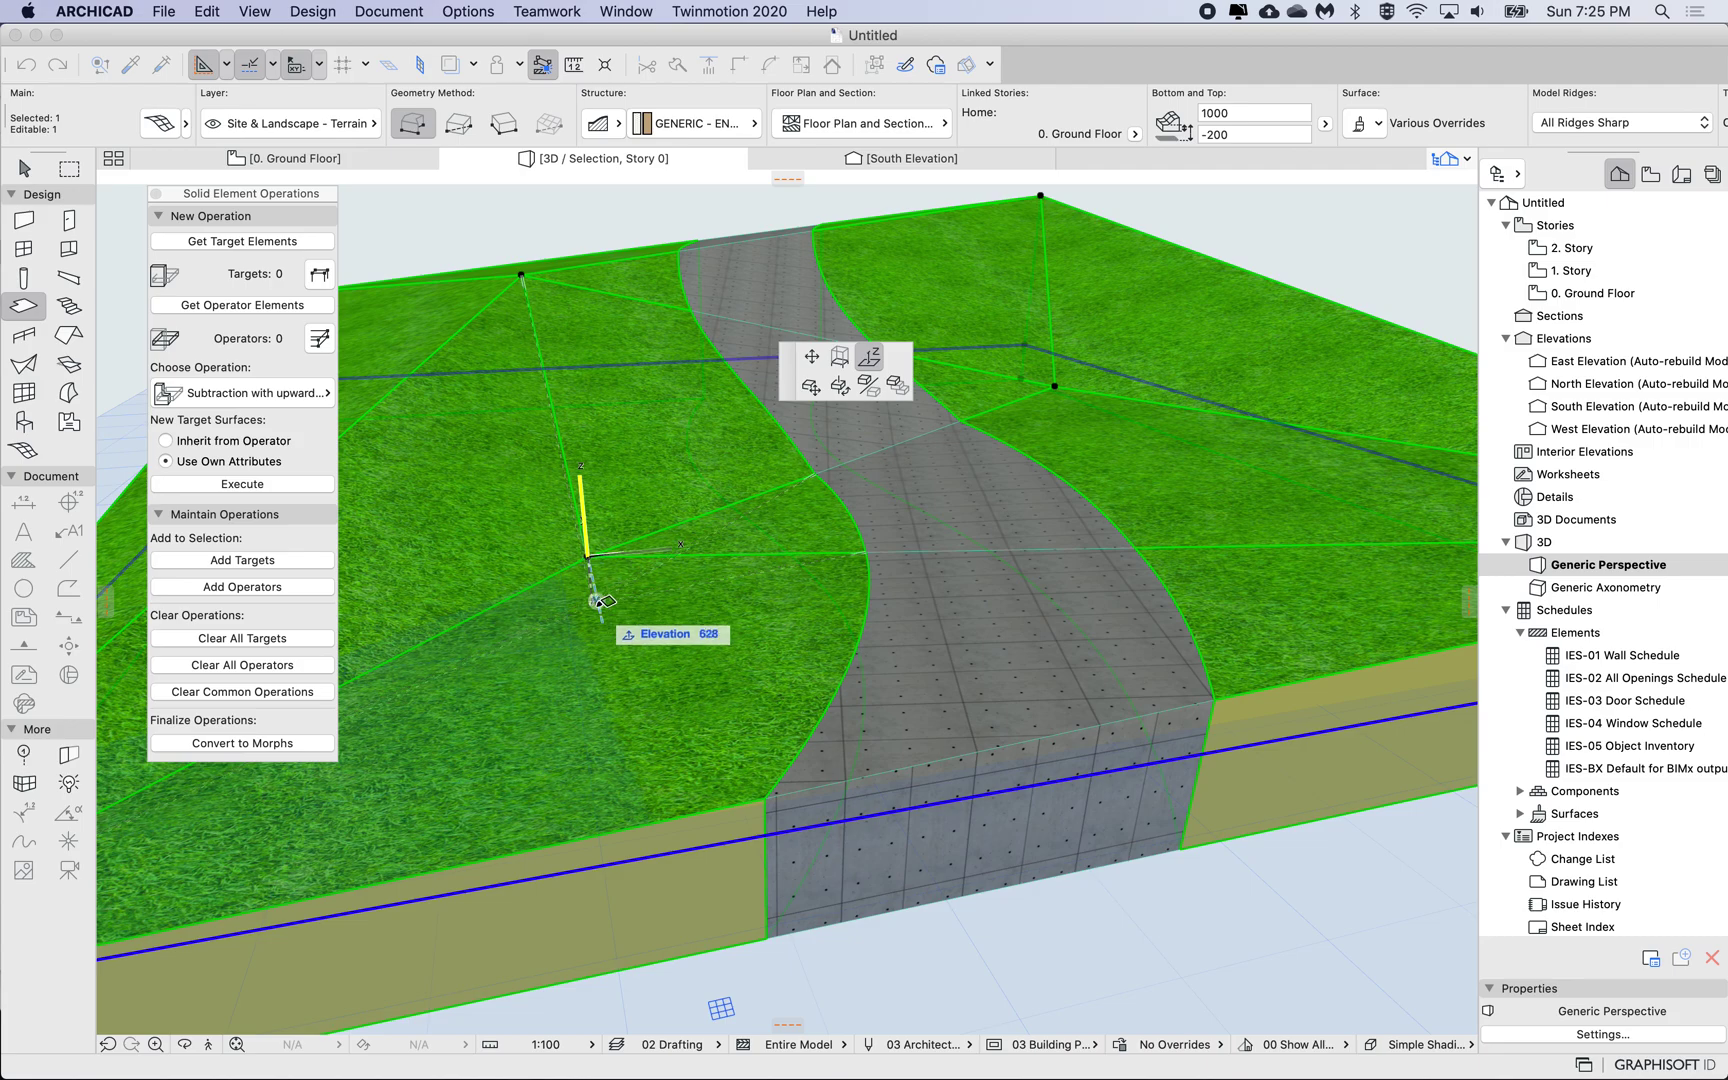
click(604, 692)
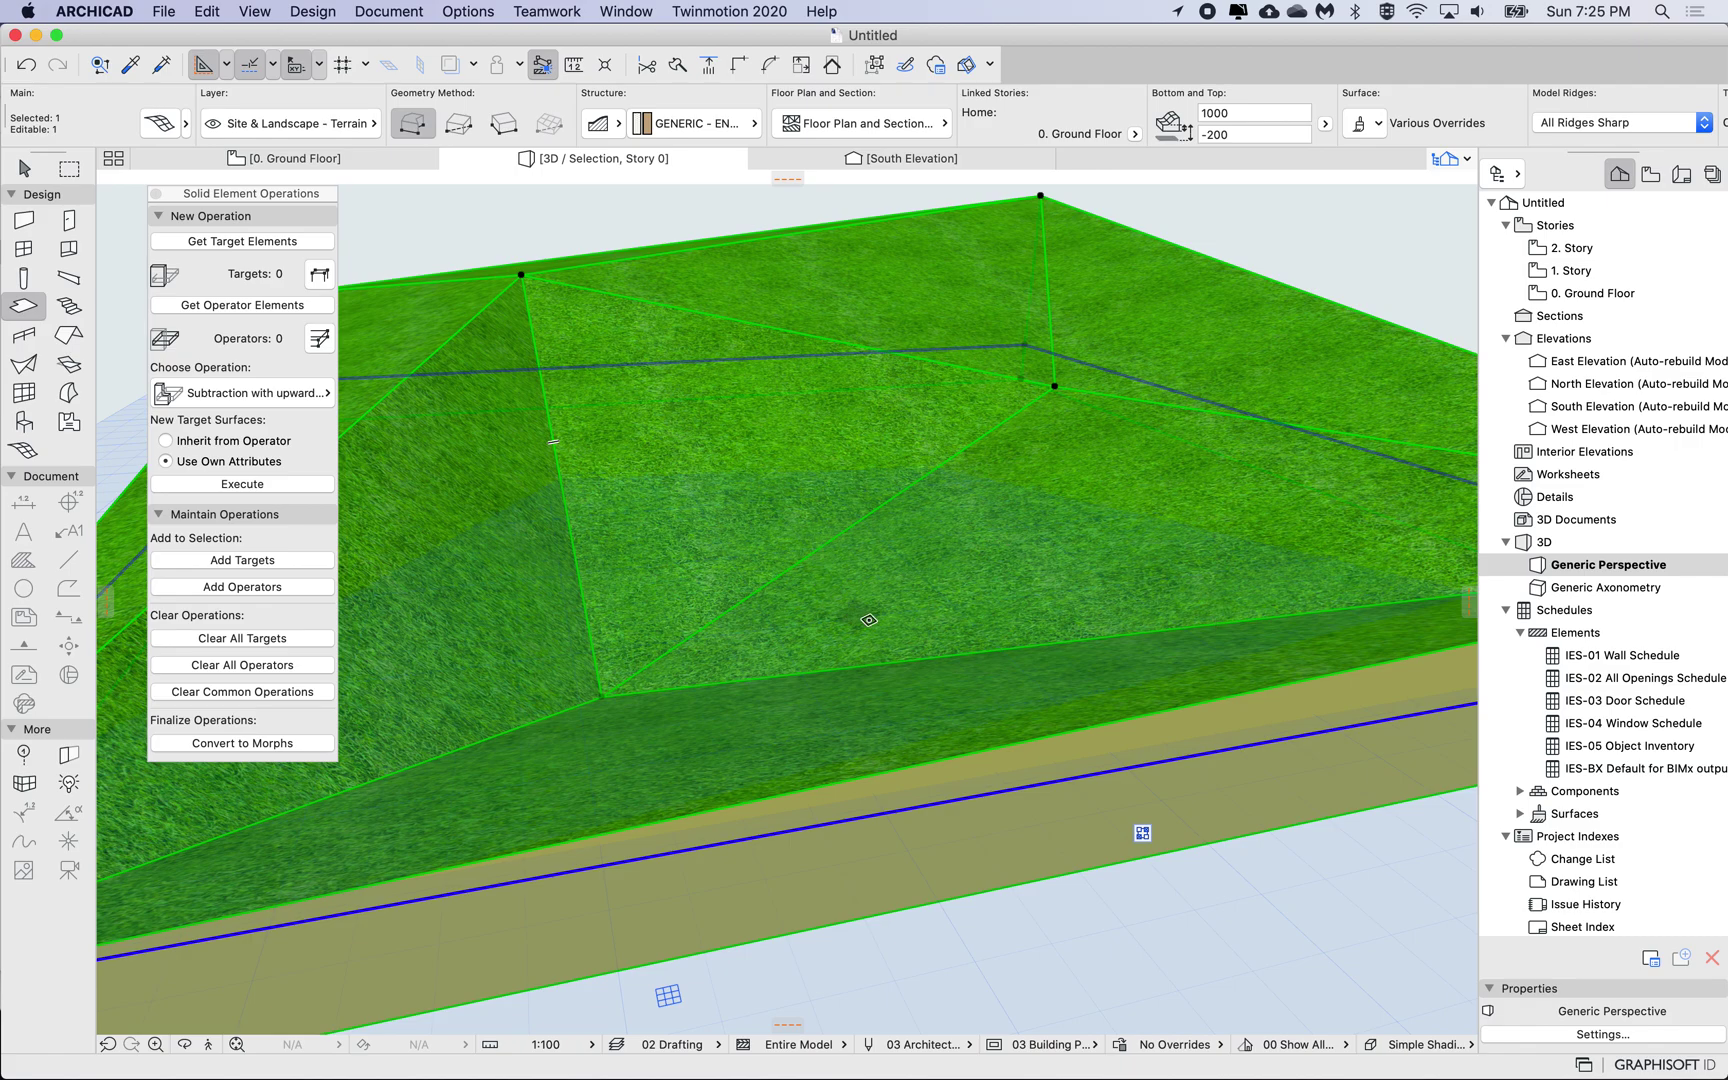
Stretch the terrain mesh's height by about 956 so its body extends below the lowered interior node
shift+middle_drag(931, 627, 792, 655)
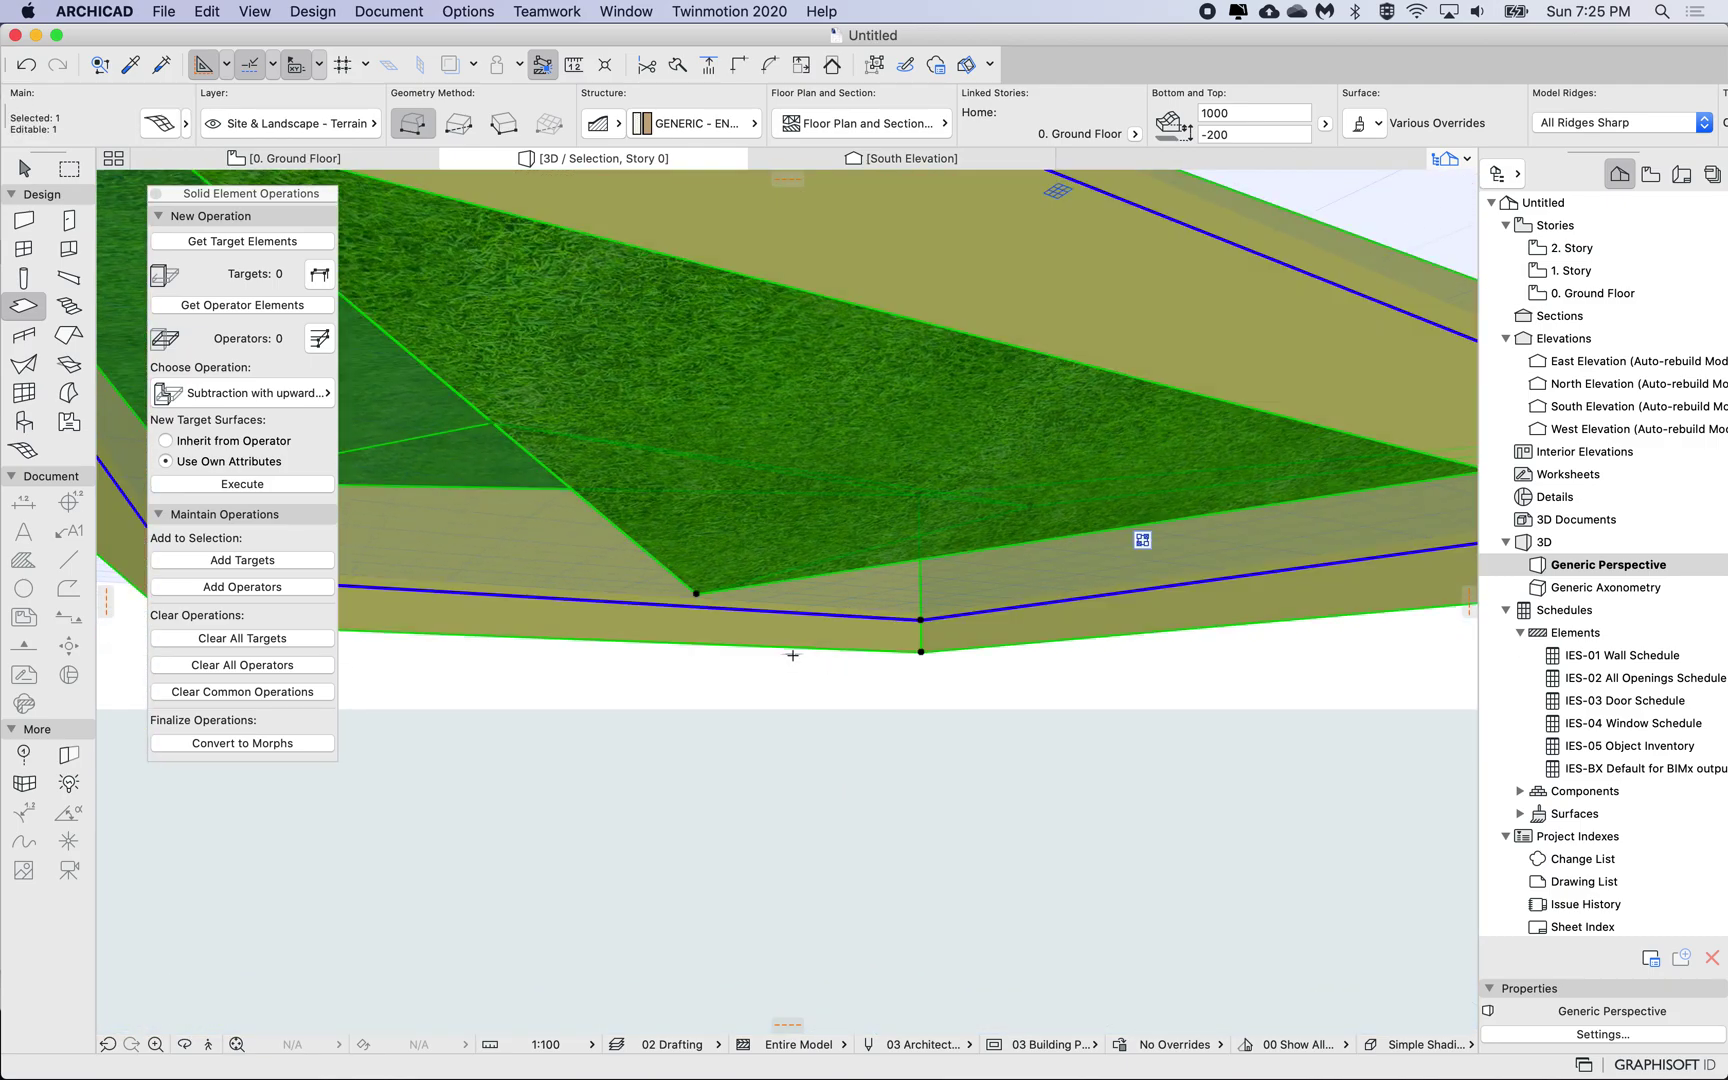
scroll(792, 655, down, 5)
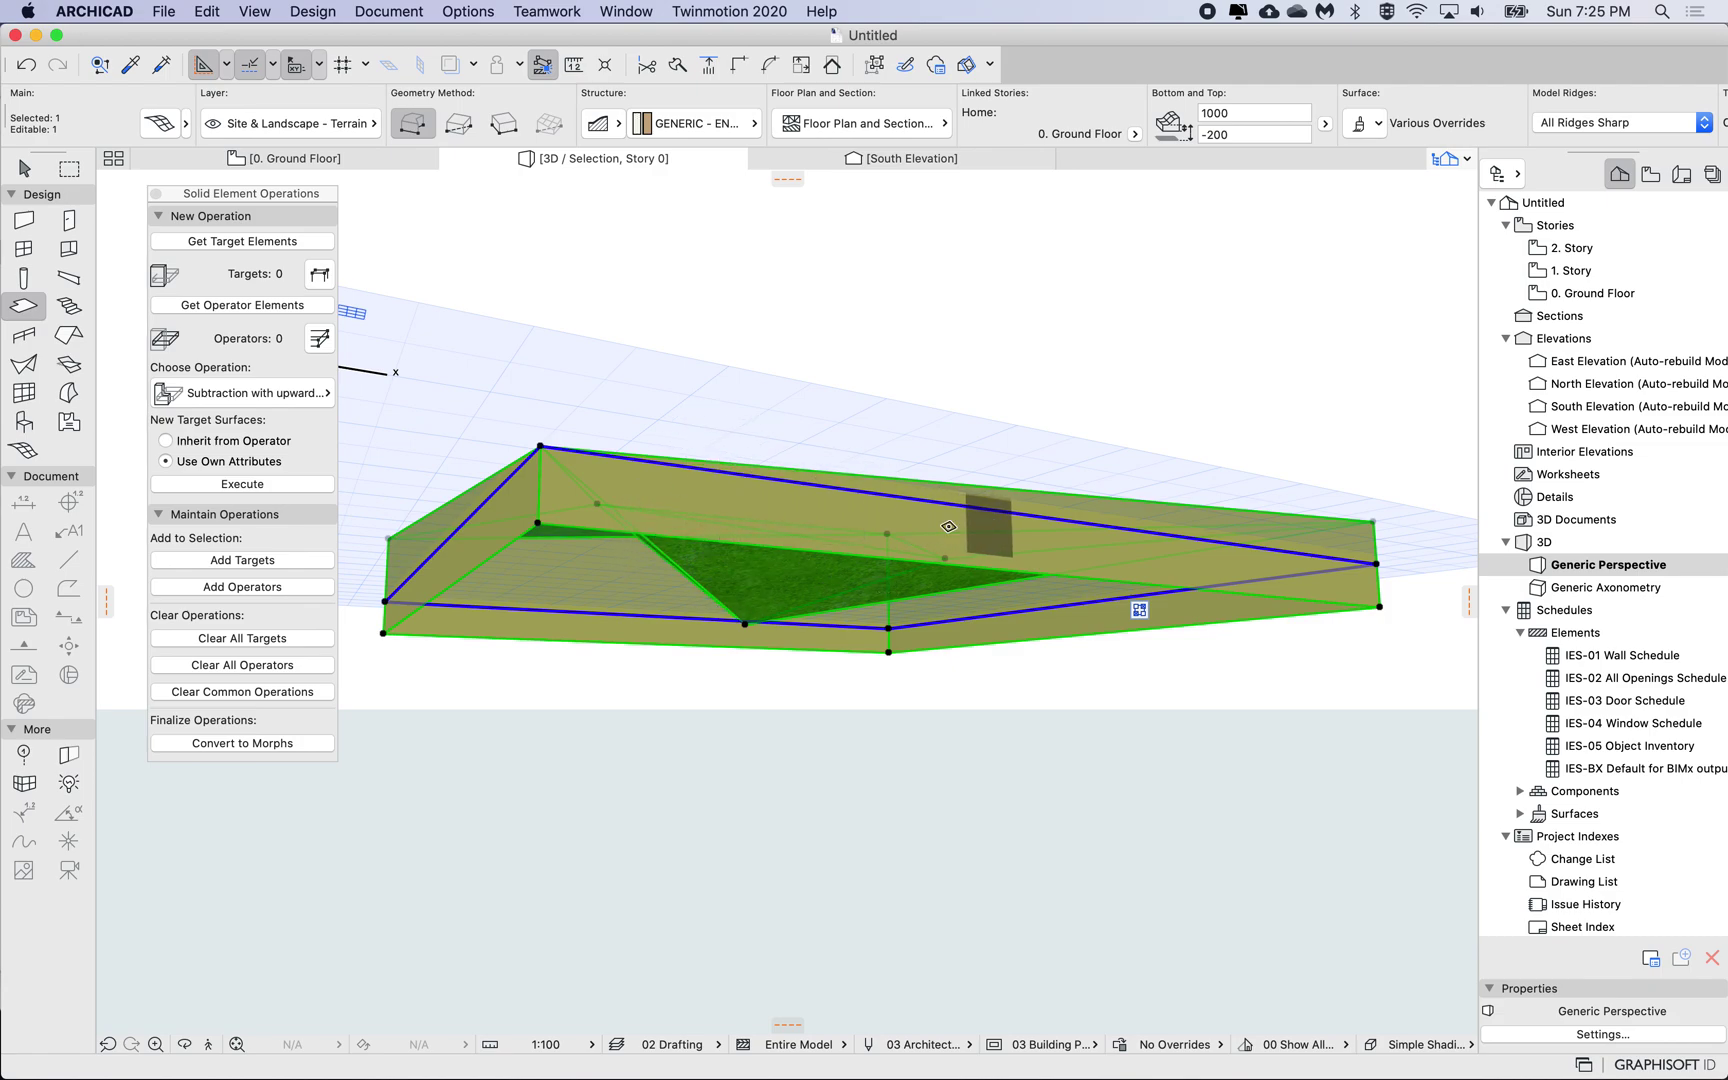
scroll(817, 520, up, 5)
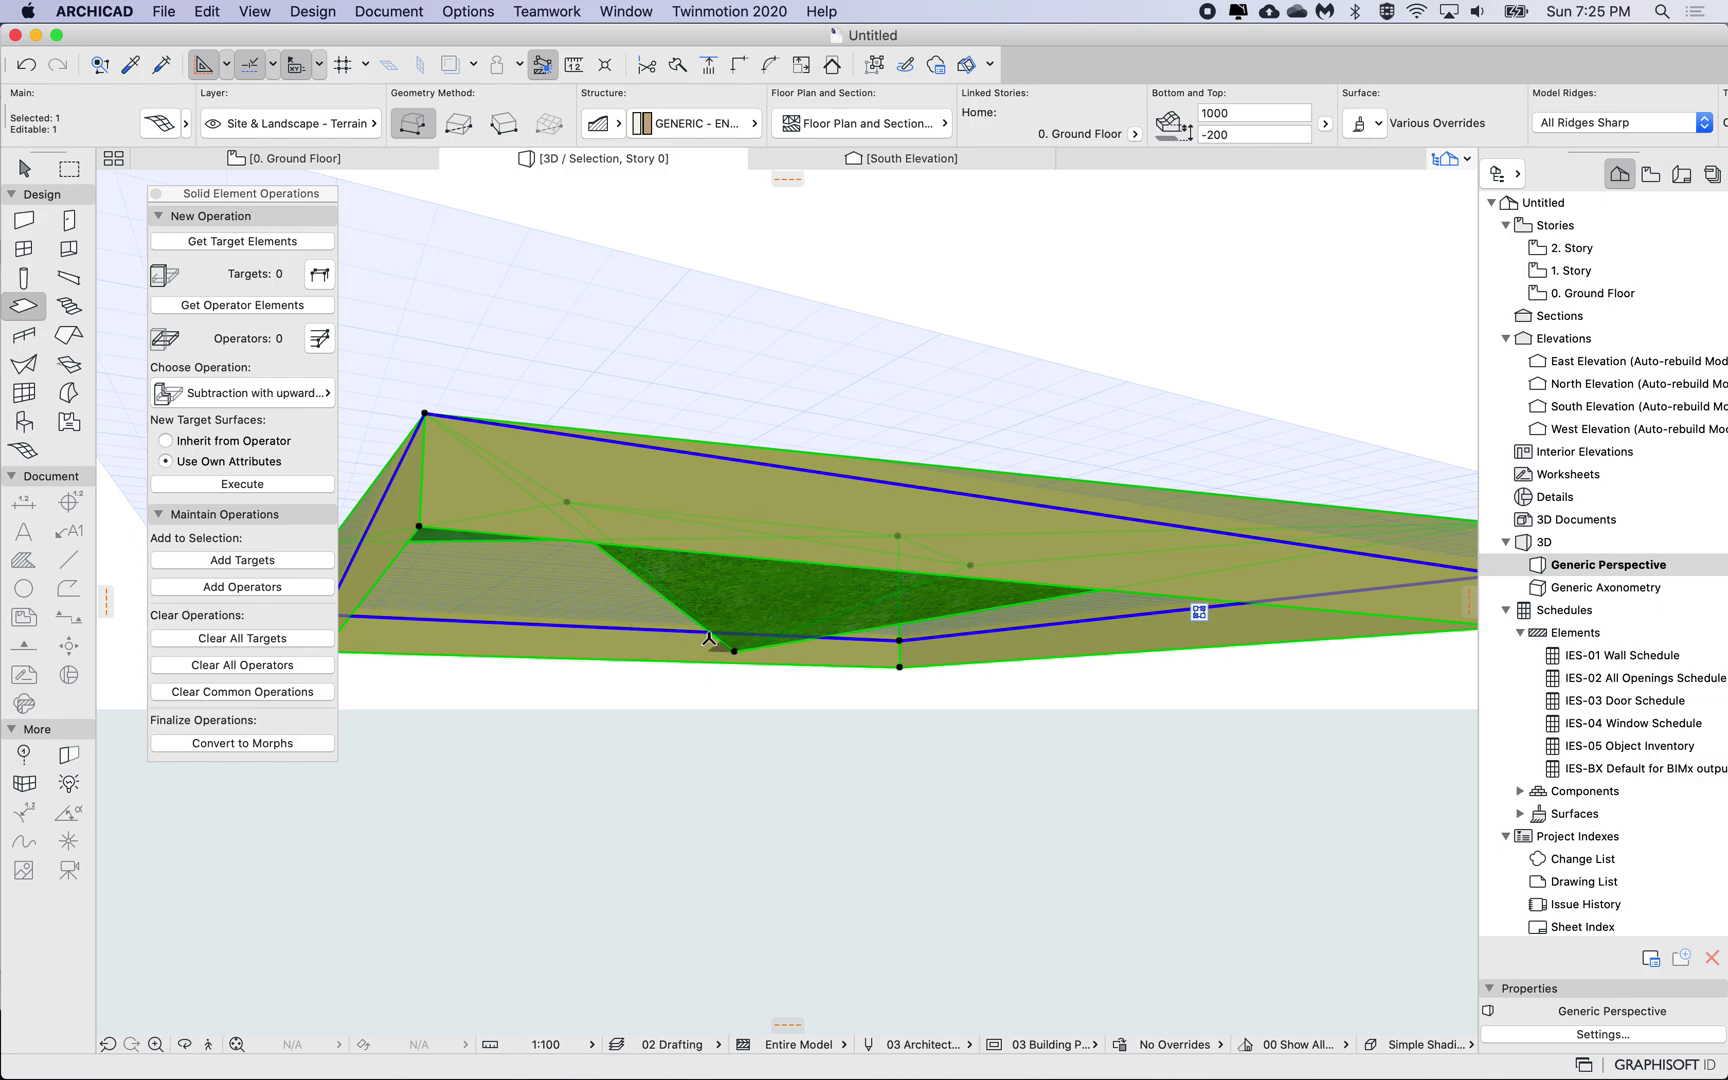
click(424, 521)
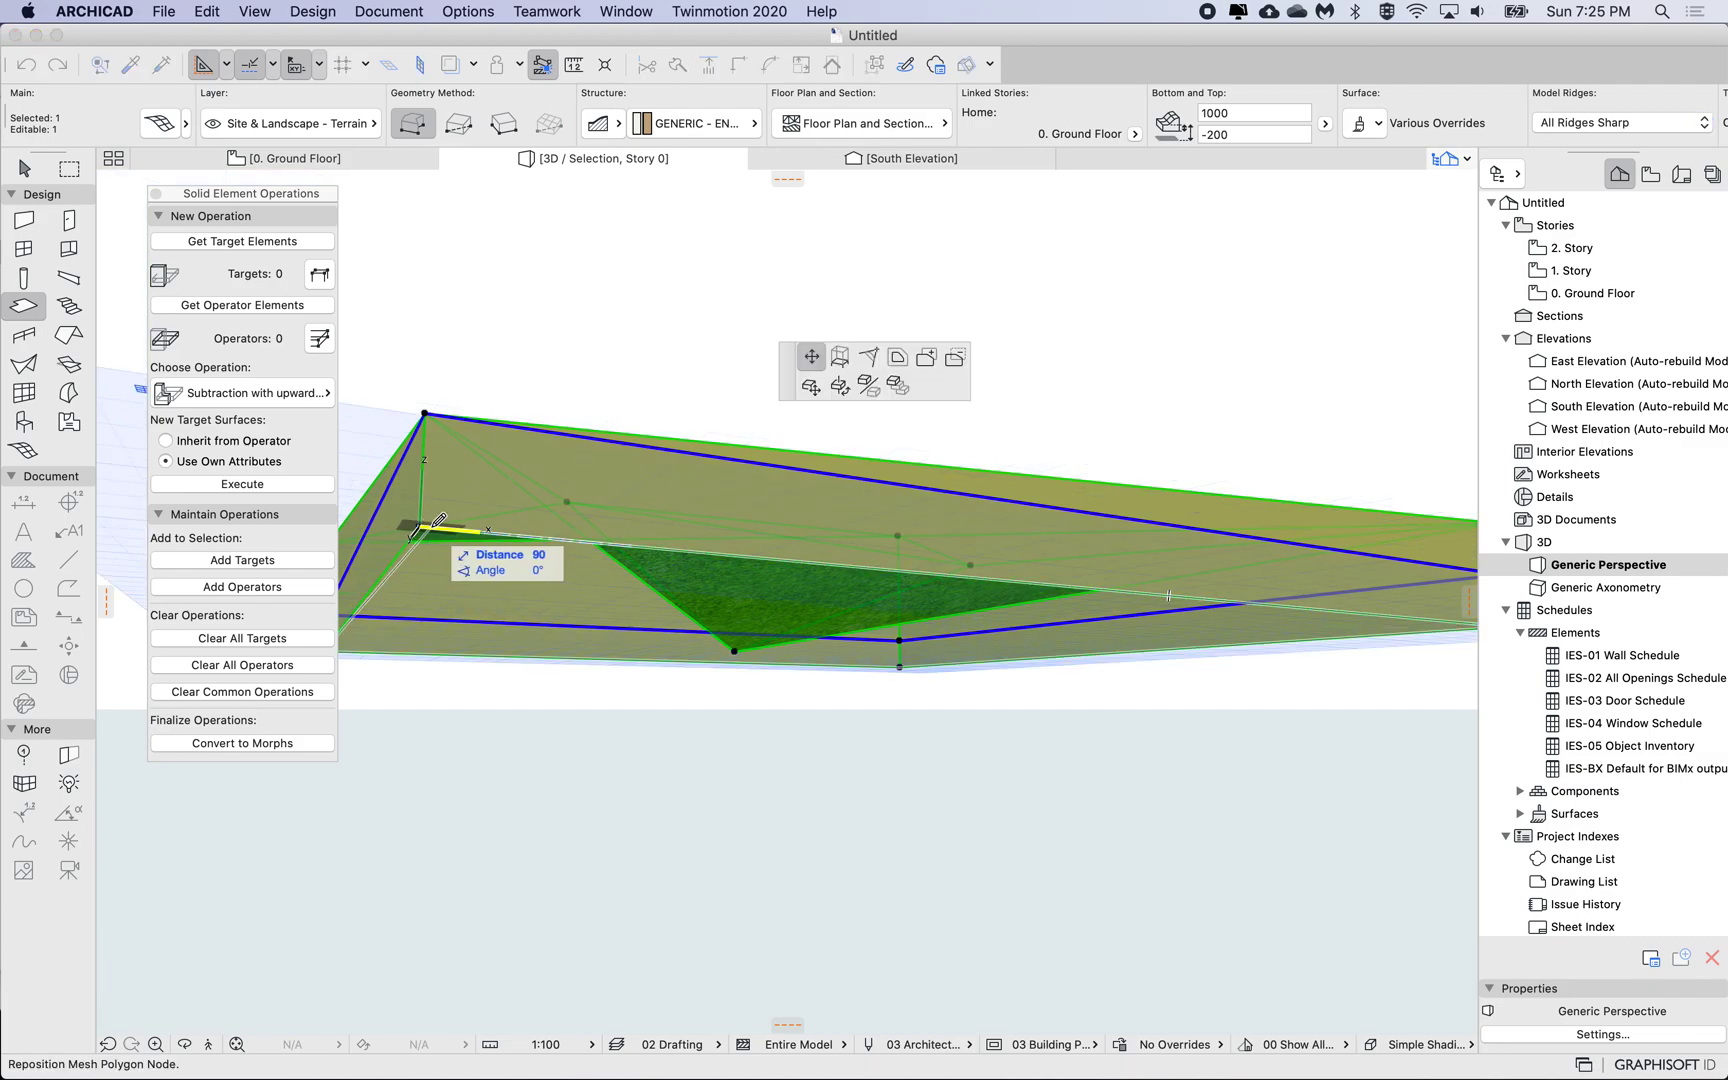
click(849, 363)
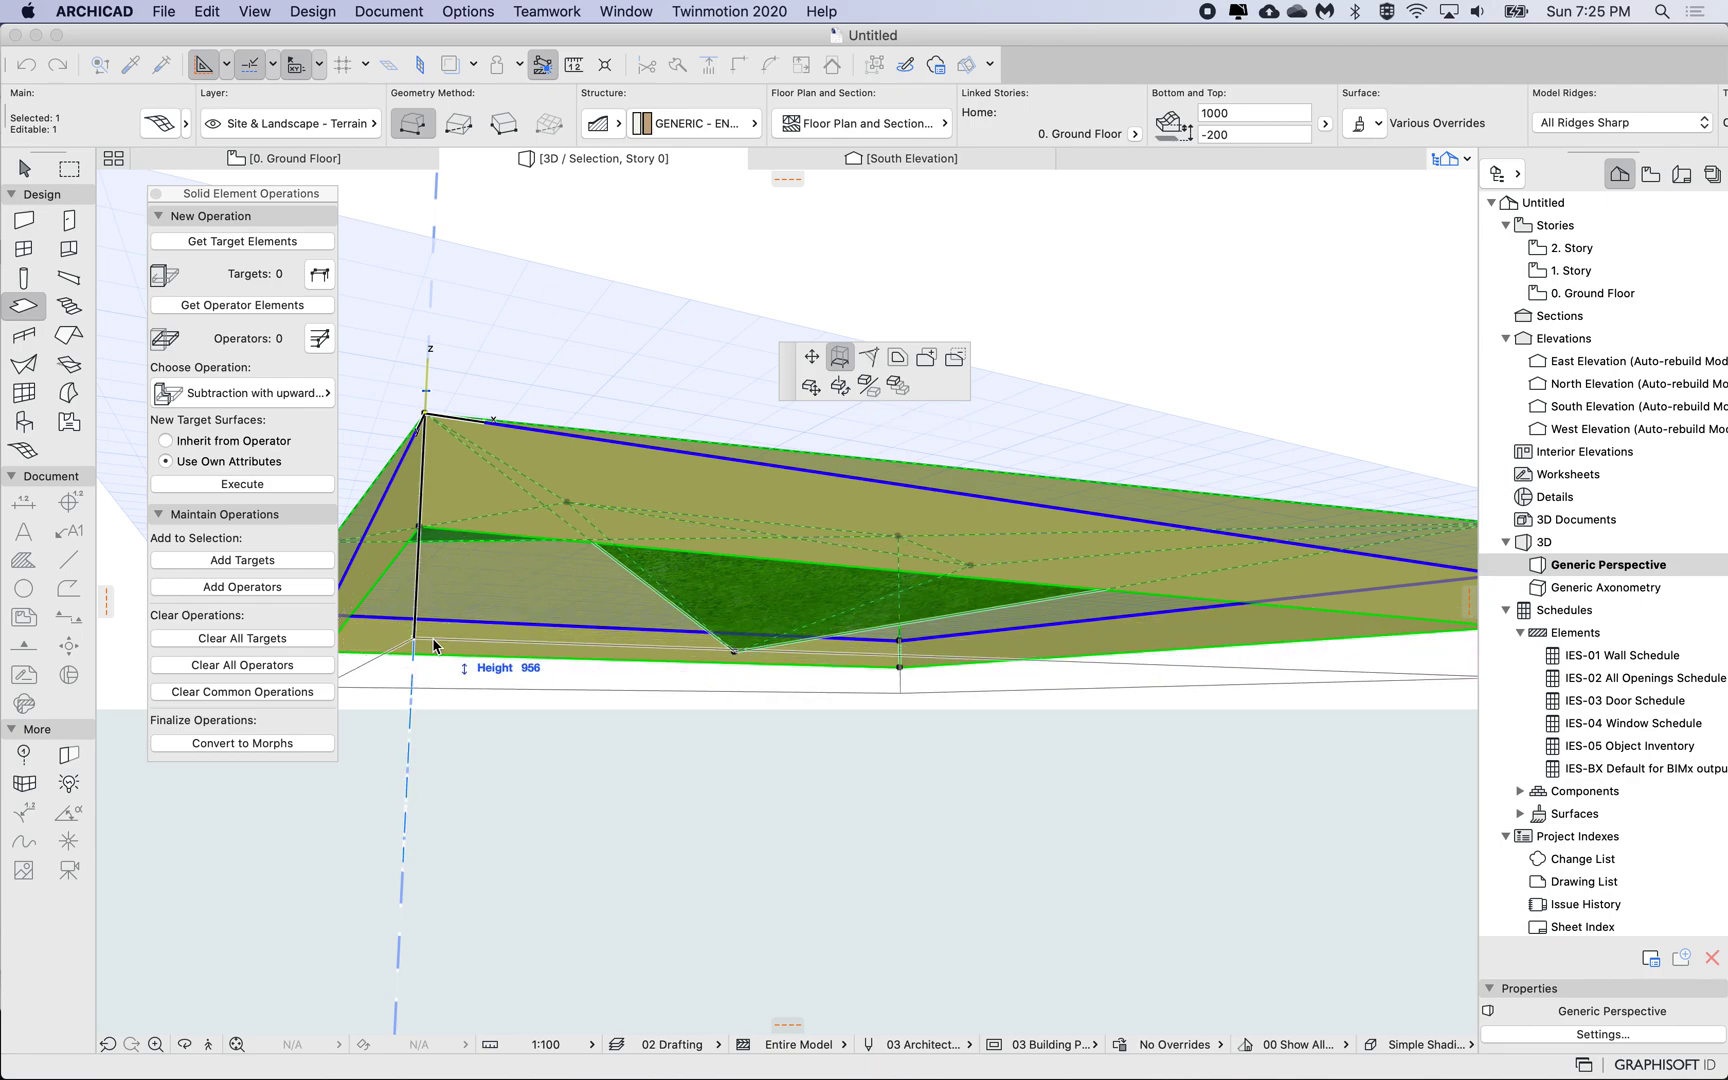
click(433, 645)
shift+middle_drag(731, 691, 733, 693)
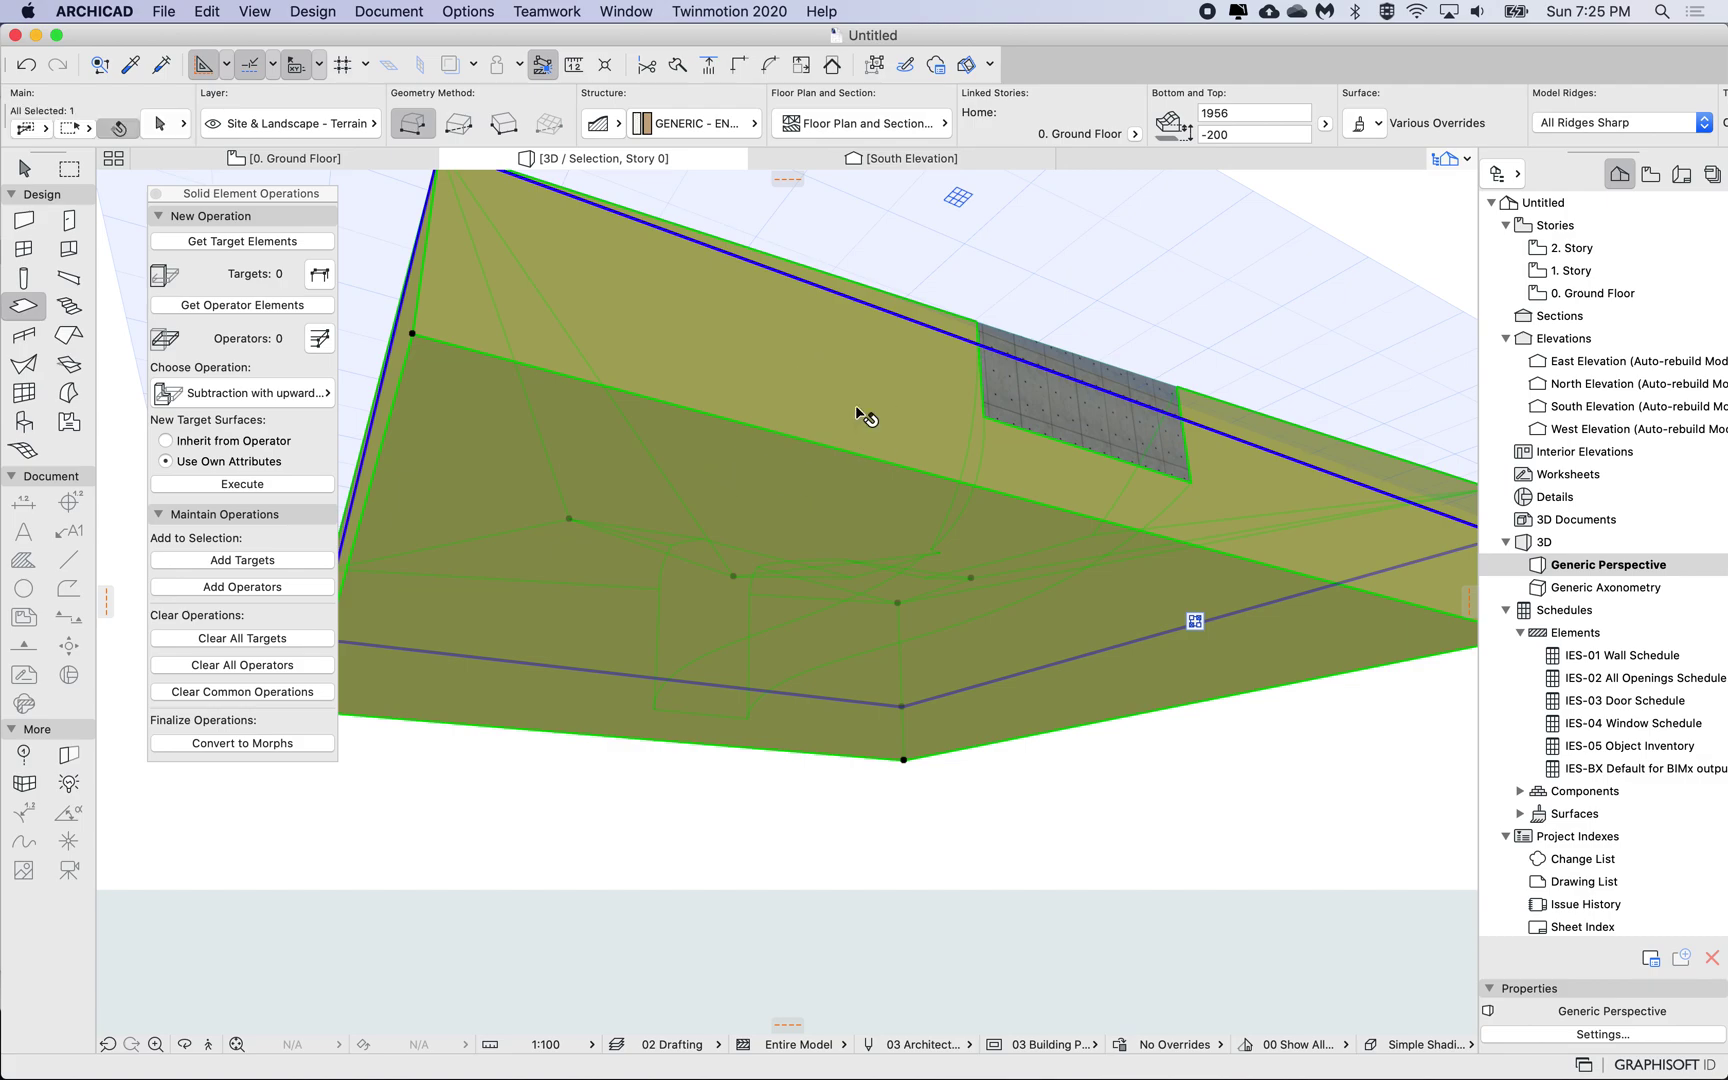
shift+middle_drag(858, 409, 857, 408)
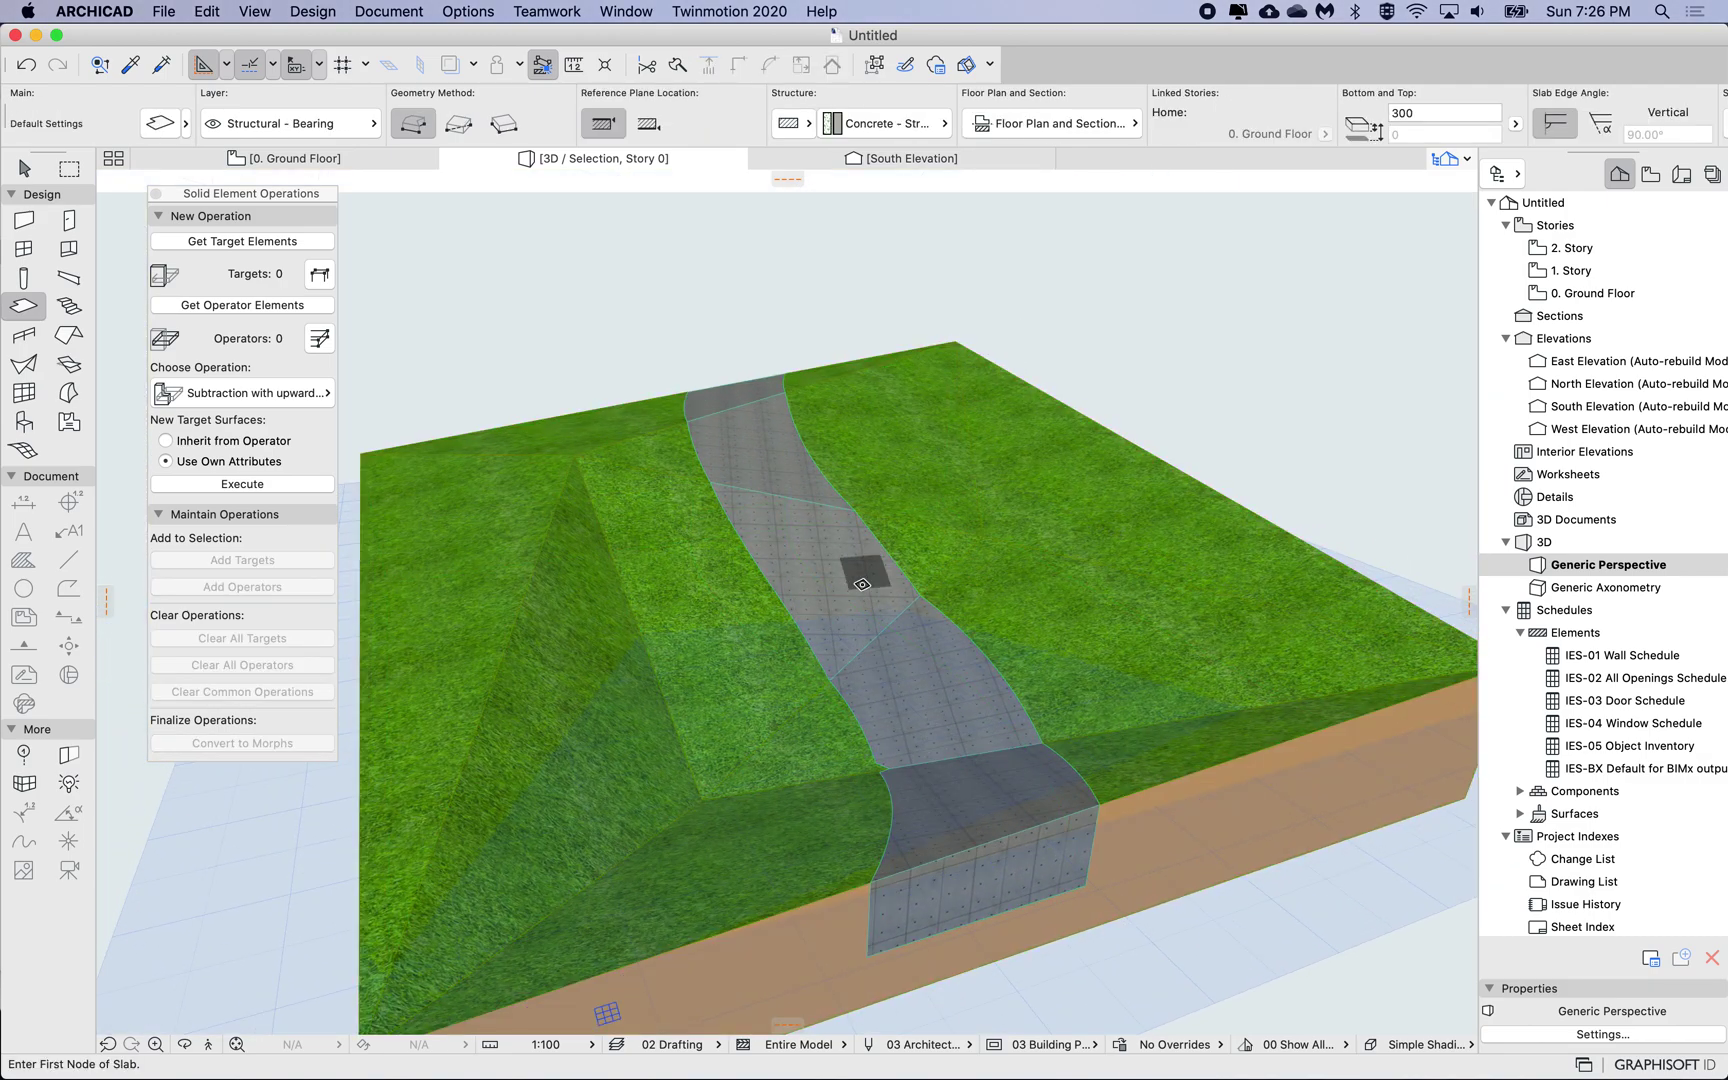
Raise the lowered interior mesh node back up beside the path by changing its elevation
middle_drag(828, 647, 864, 602)
shift+click(779, 681)
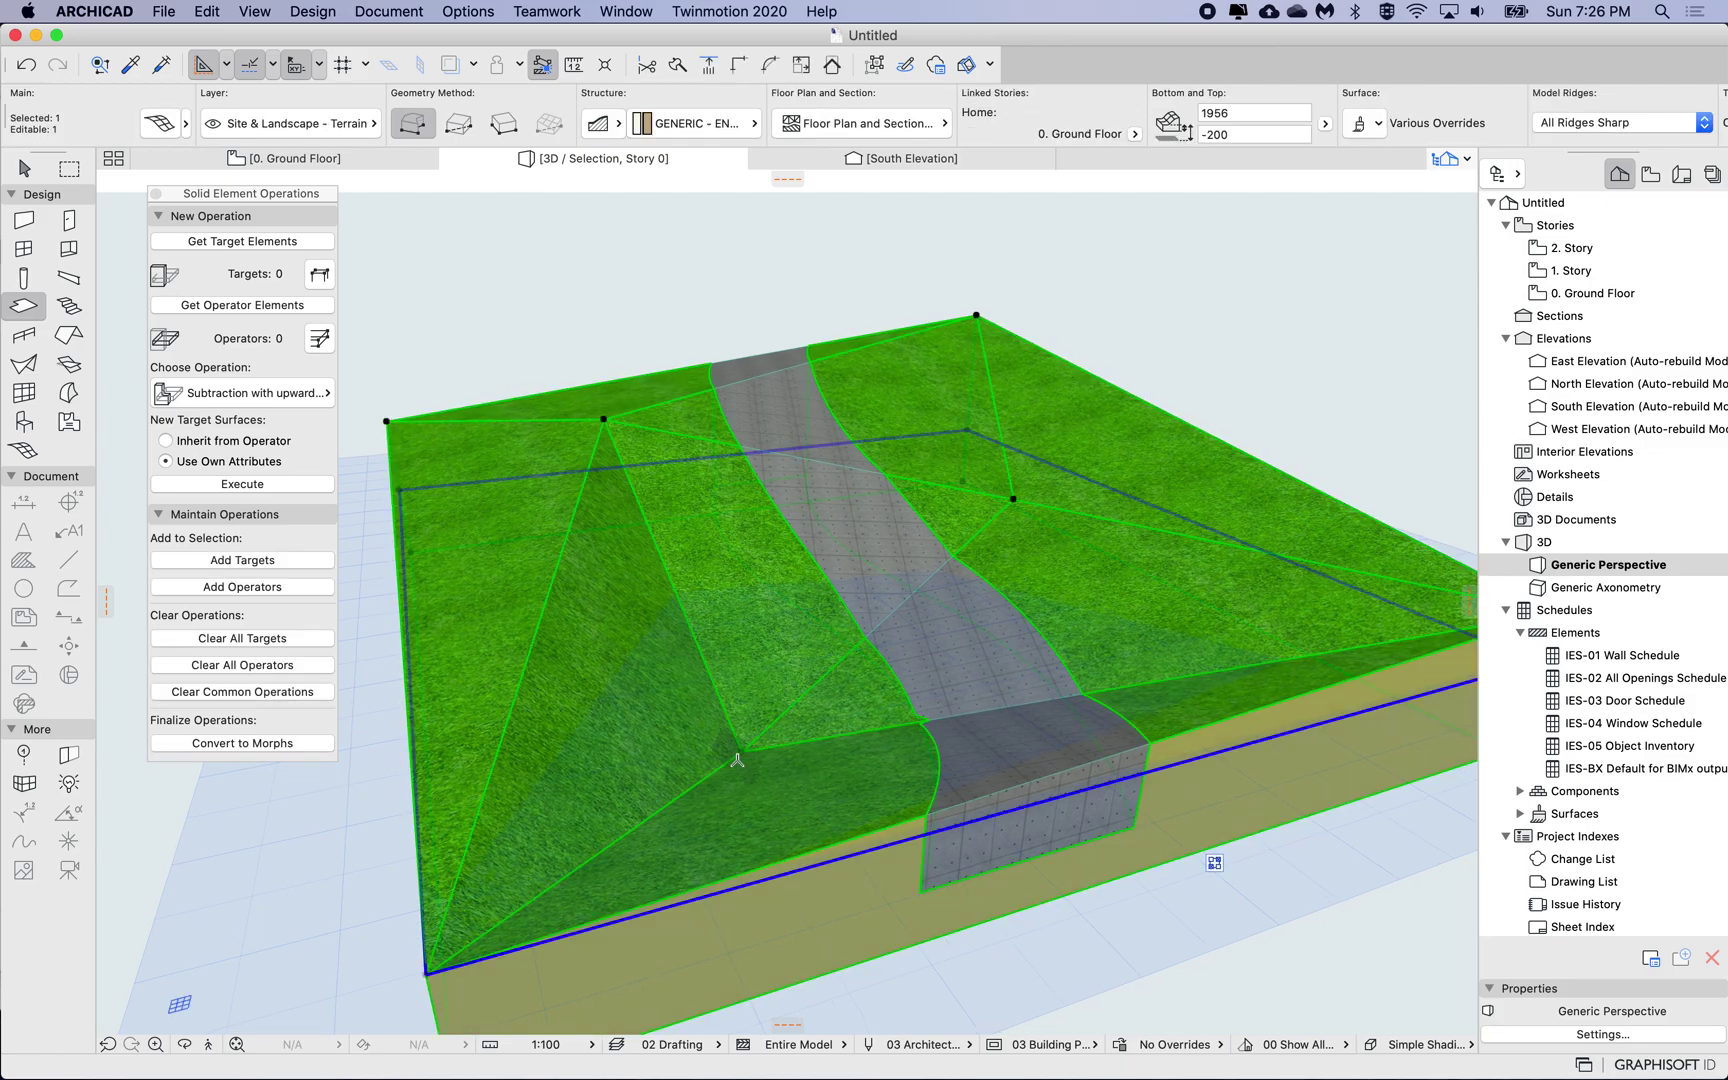
click(739, 752)
click(840, 356)
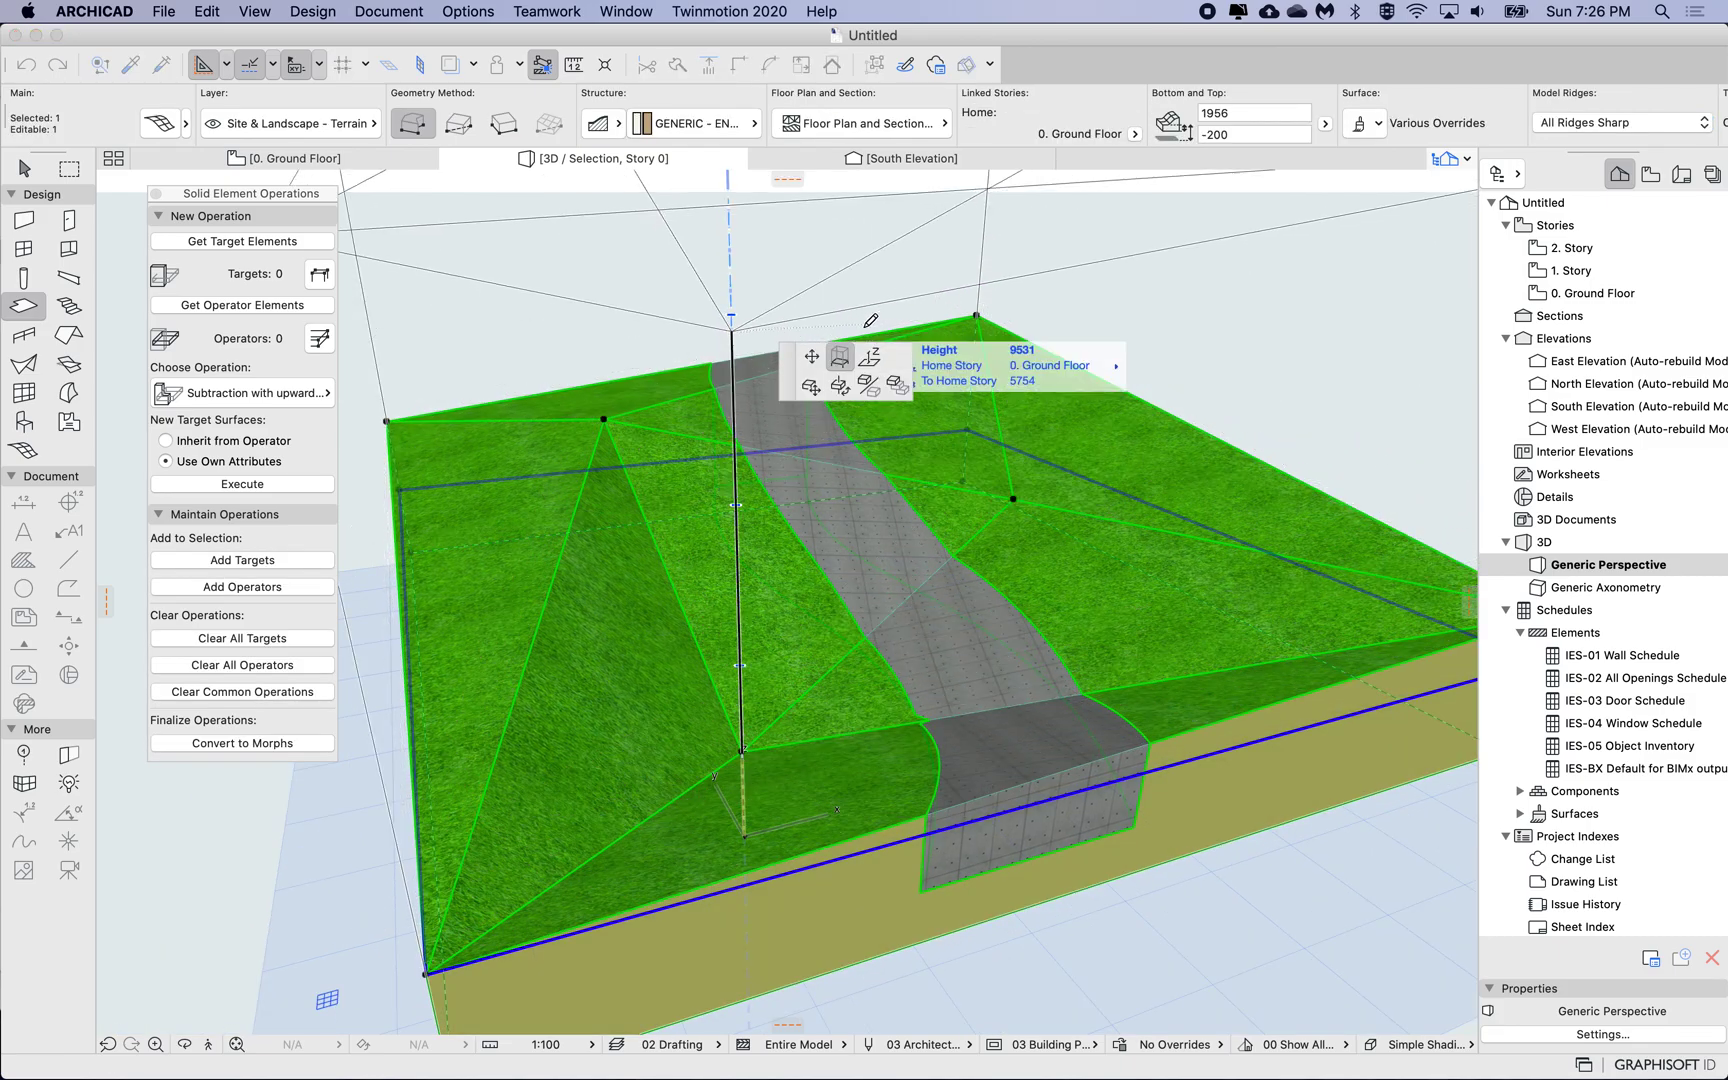
click(869, 356)
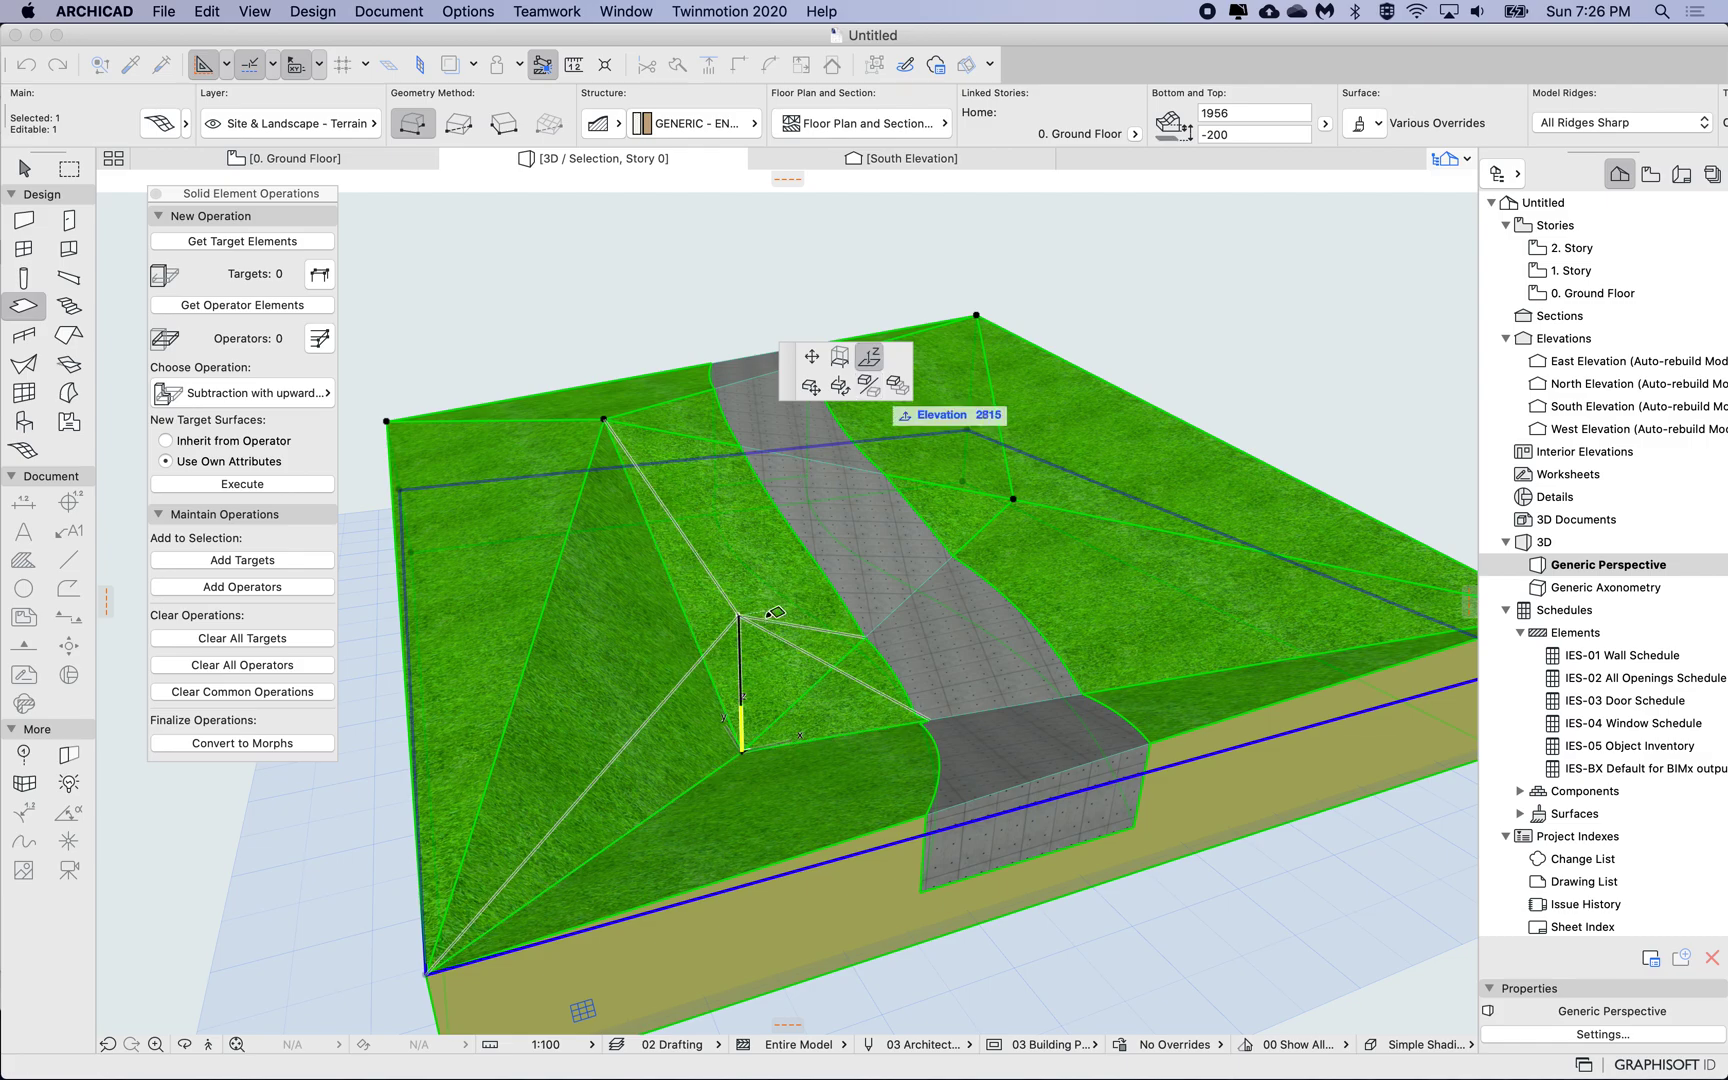
click(765, 649)
Select the path slab and examine from several angles how it follows the reshaped terrain mesh
shift+middle_drag(886, 645, 885, 639)
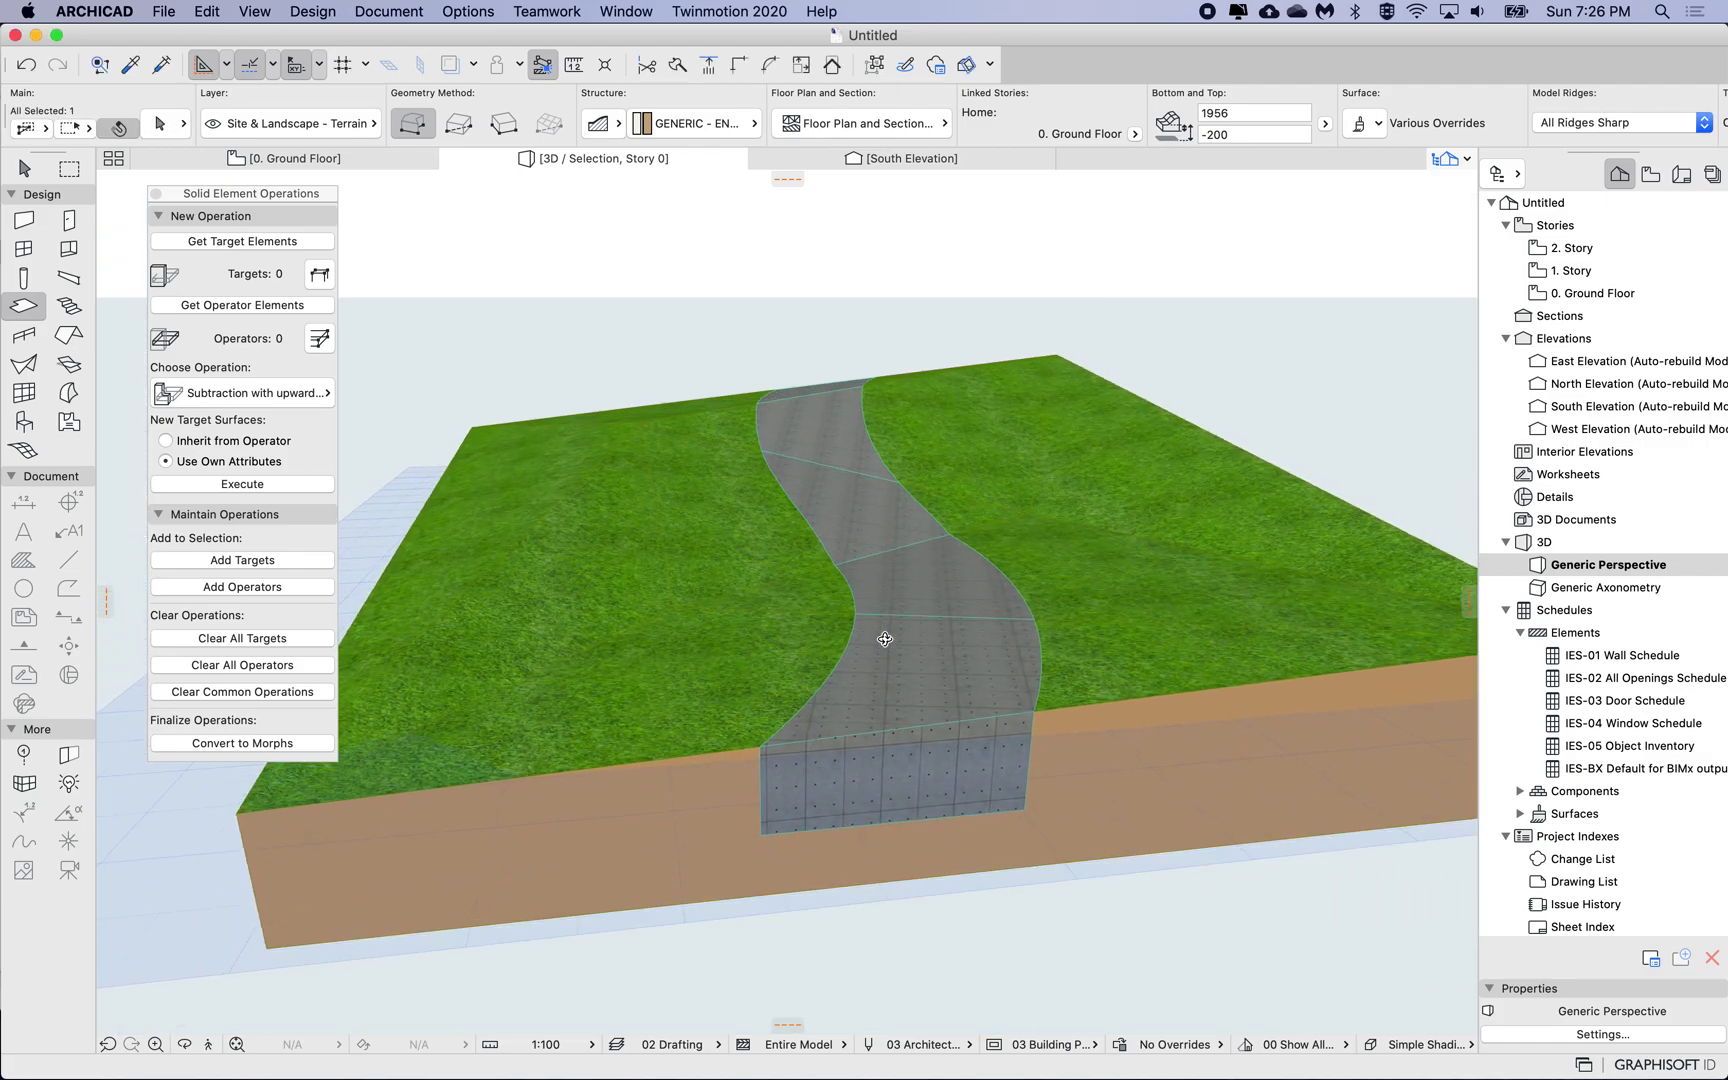
click(1208, 344)
shift+click(888, 671)
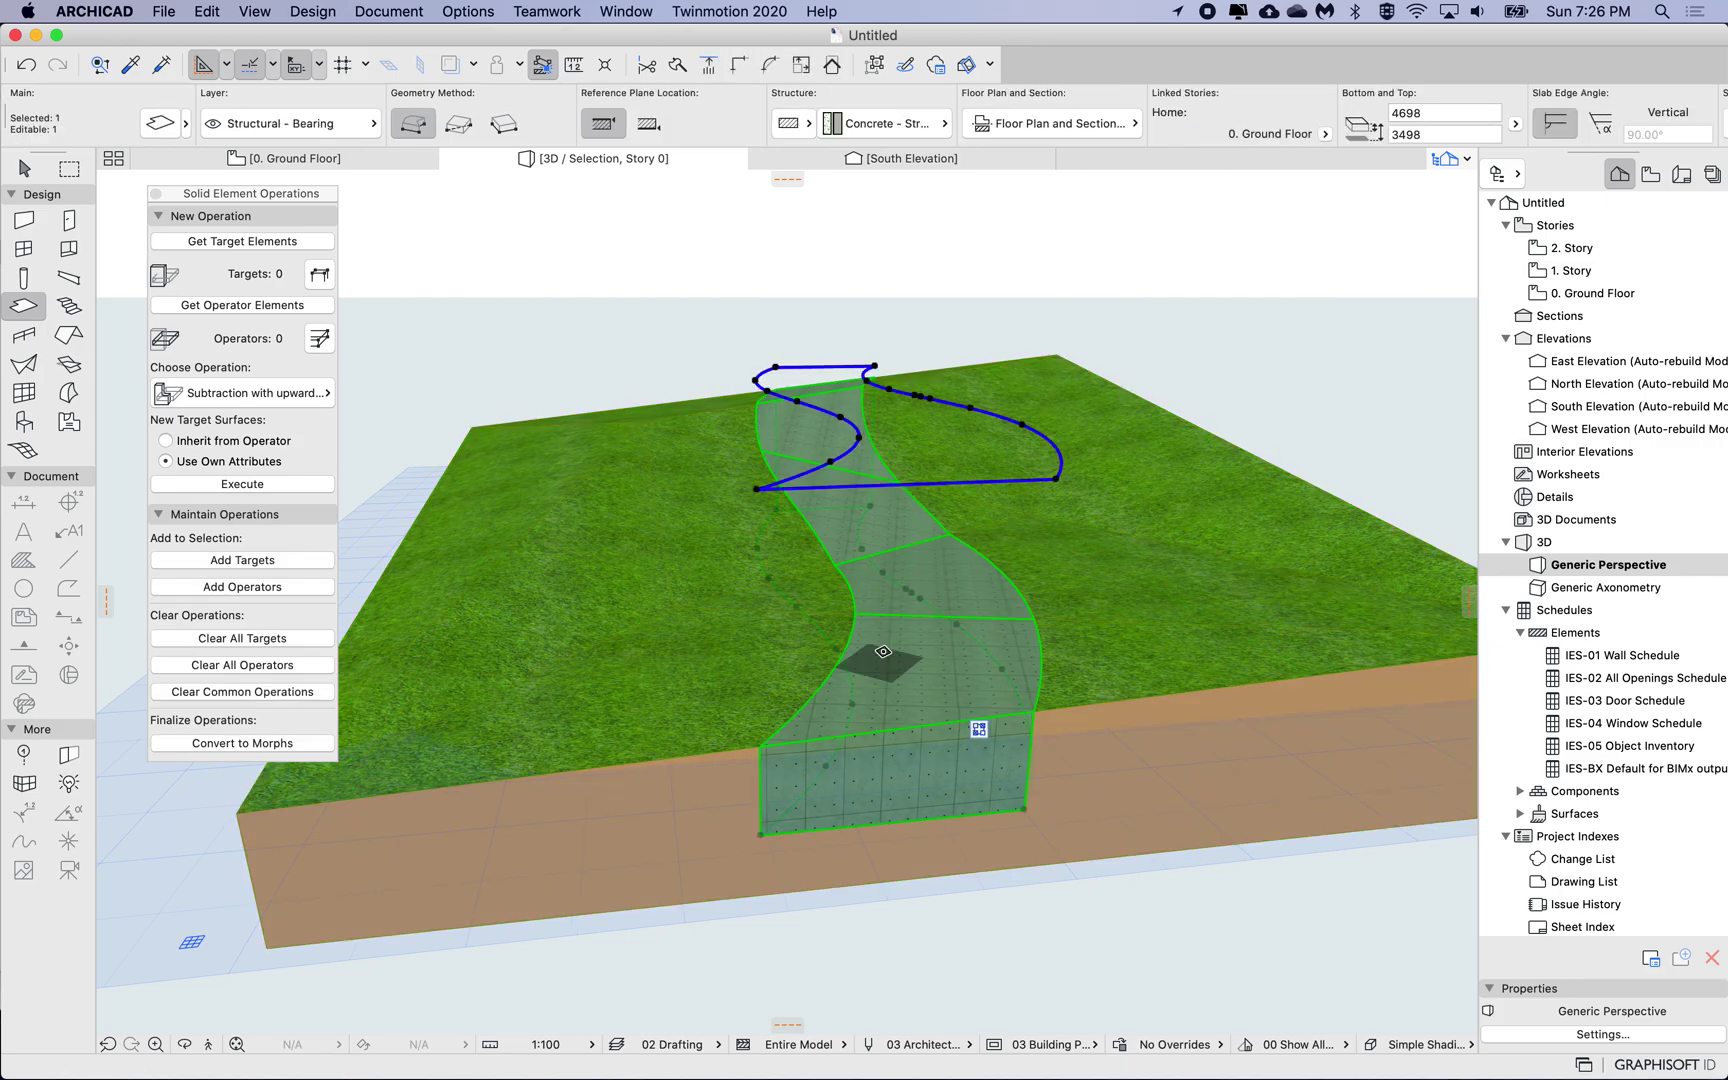
shift+middle_drag(887, 574, 887, 579)
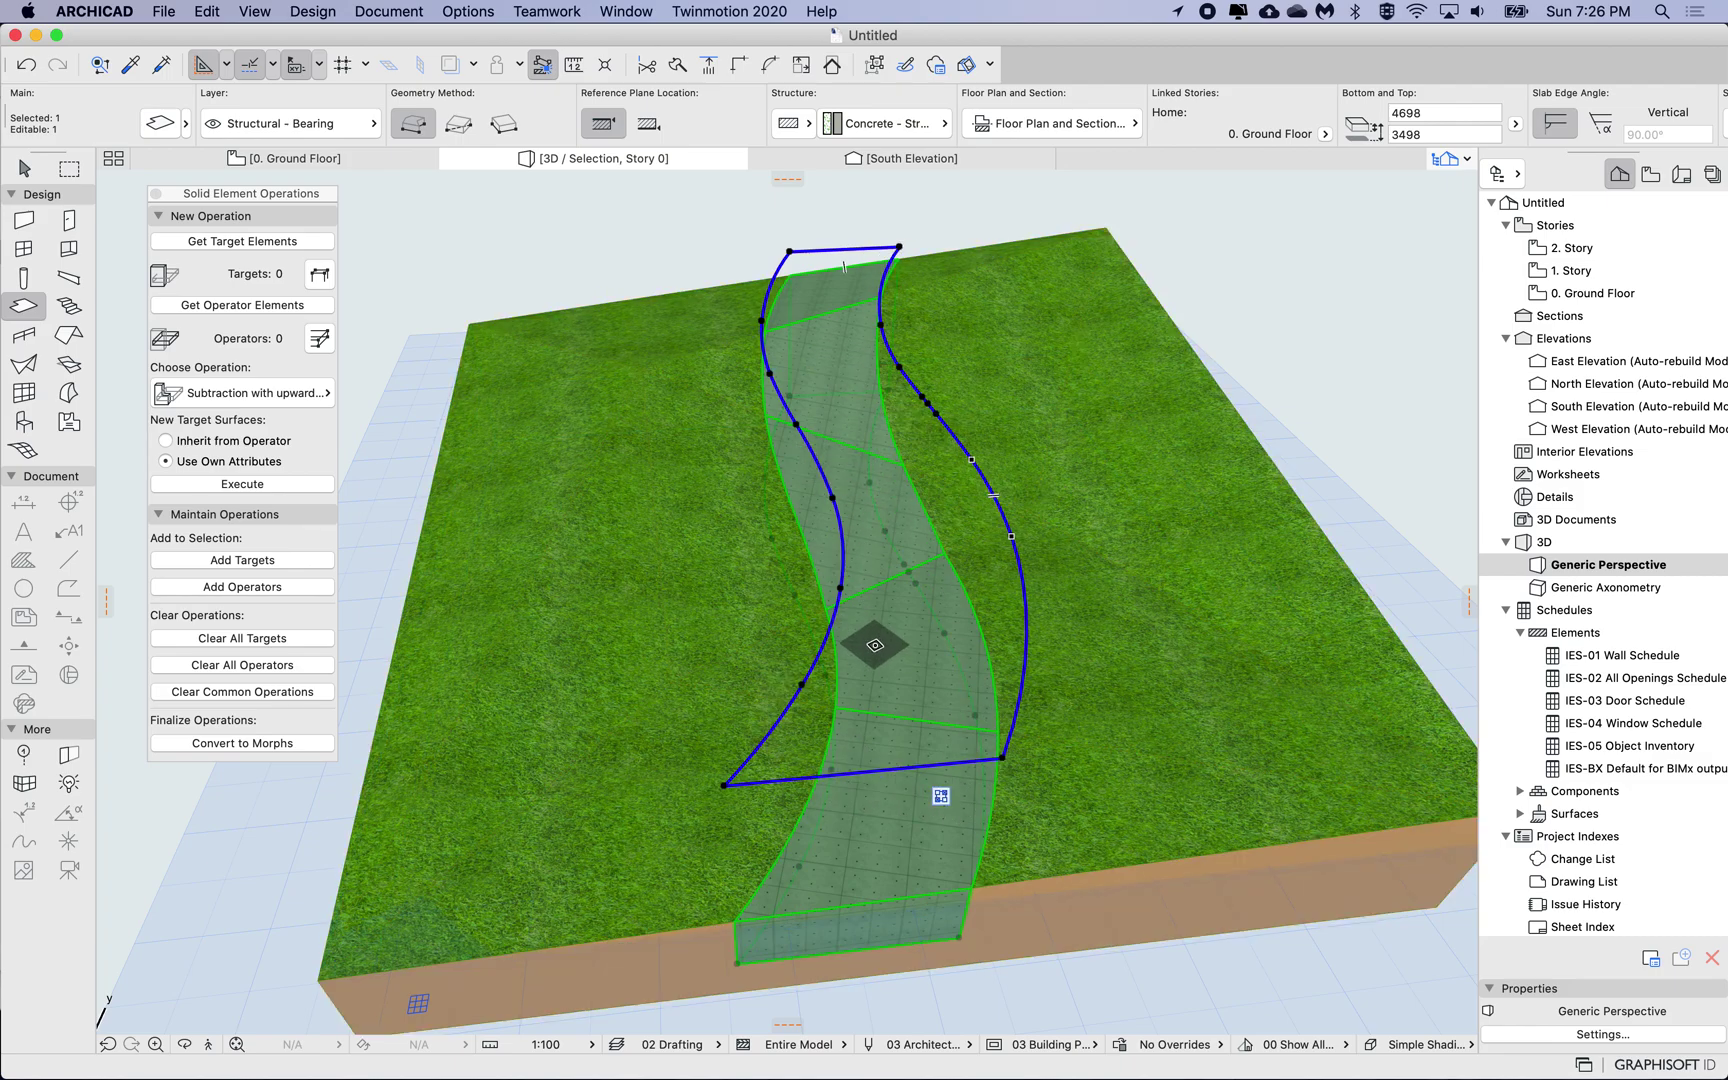
key(Escape)
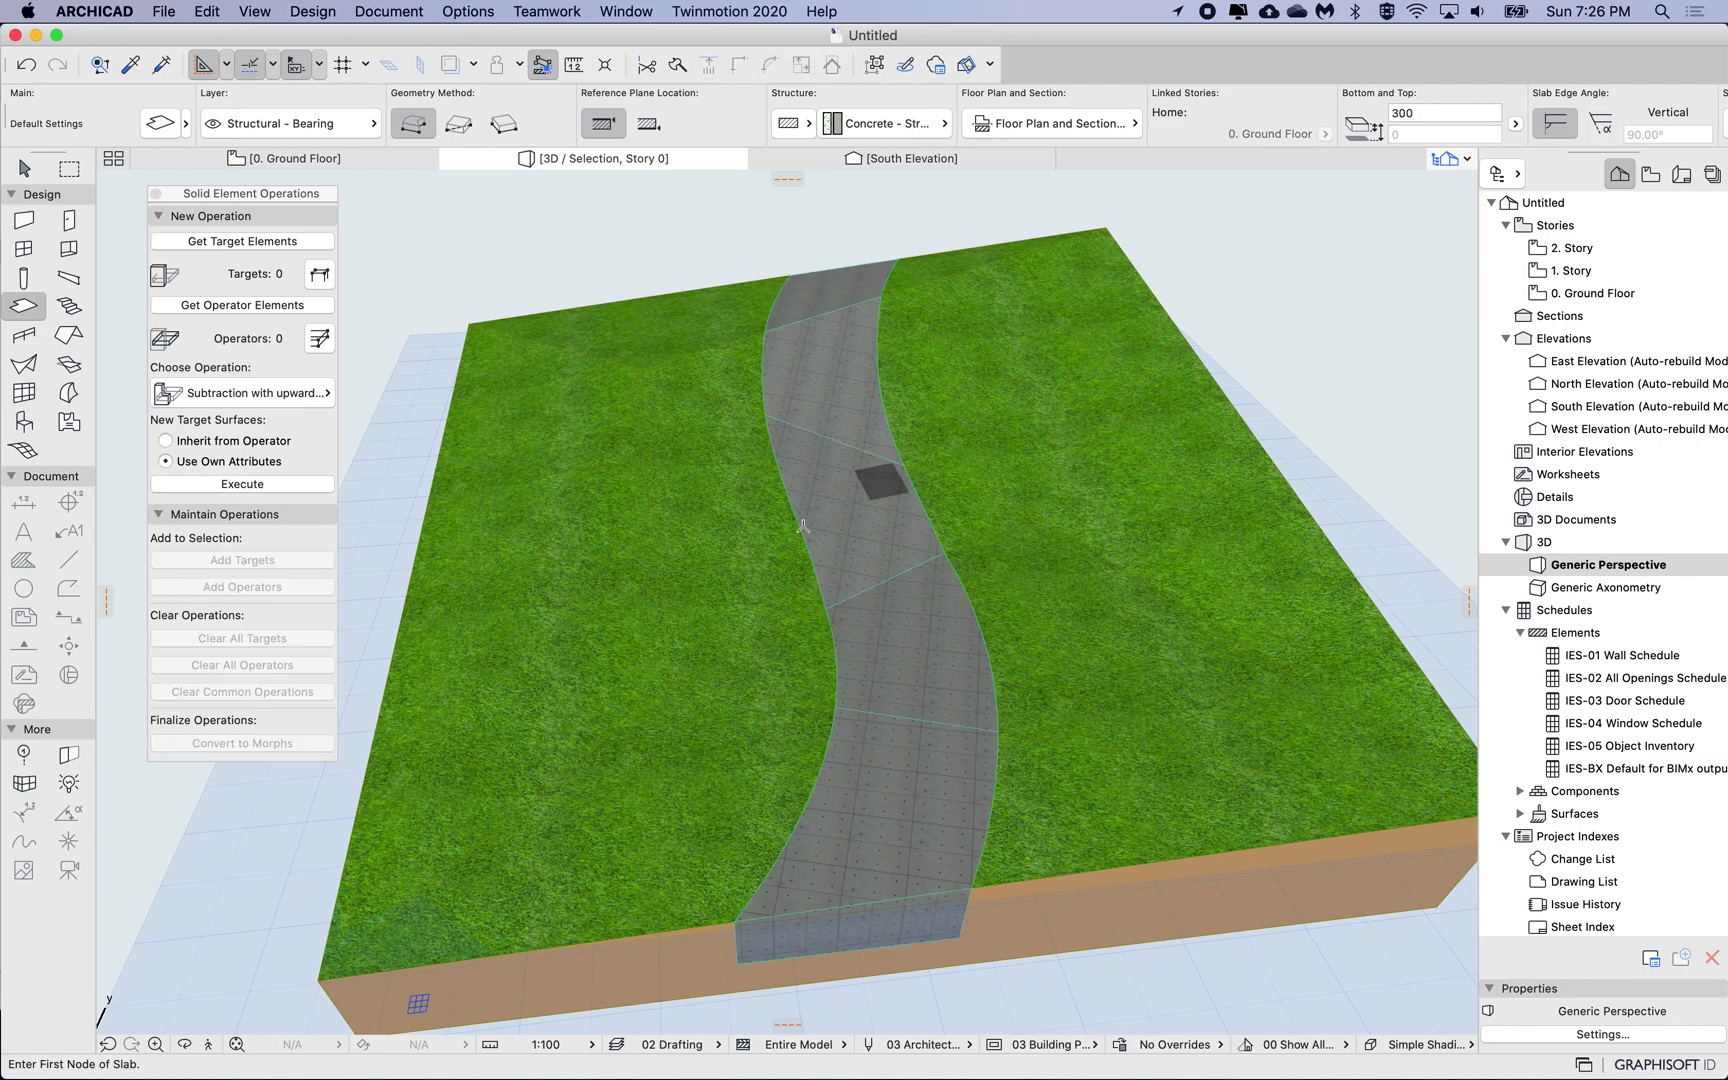
shift+middle_drag(714, 662, 740, 660)
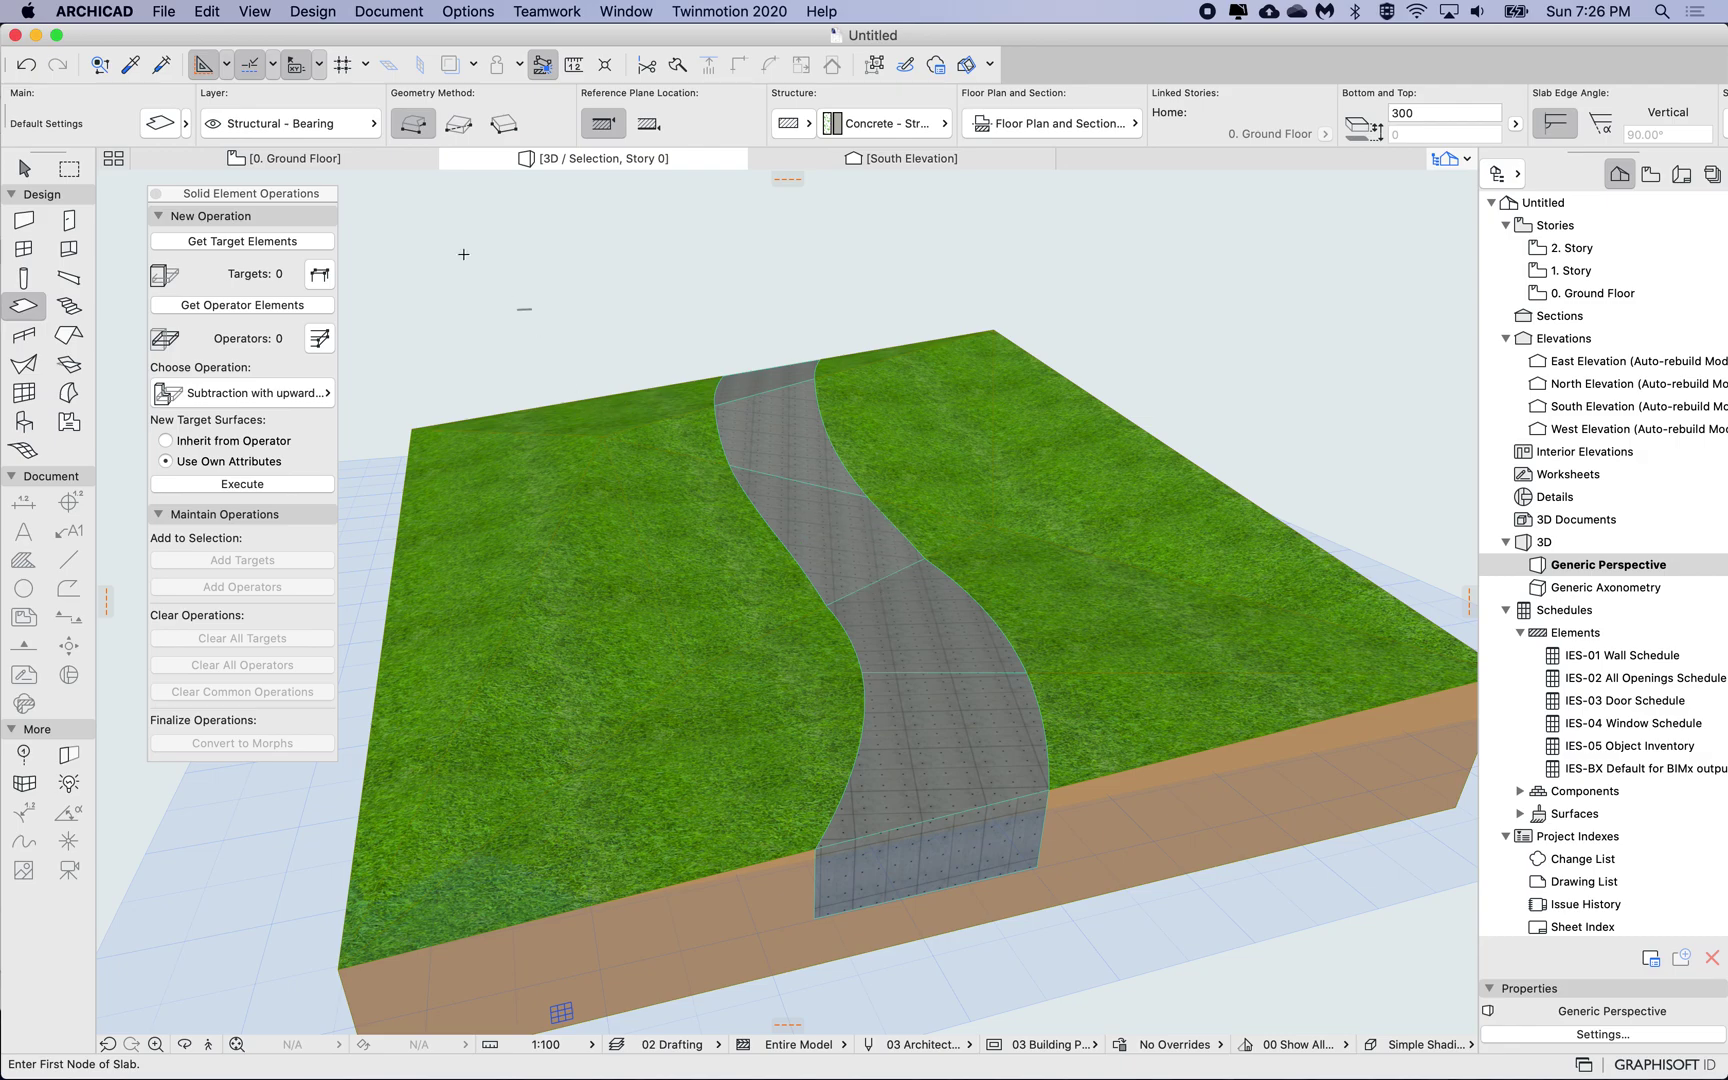
Select the second, uncut terrain mesh on the Ground Floor plan and show only that mesh in 3D
click(352, 156)
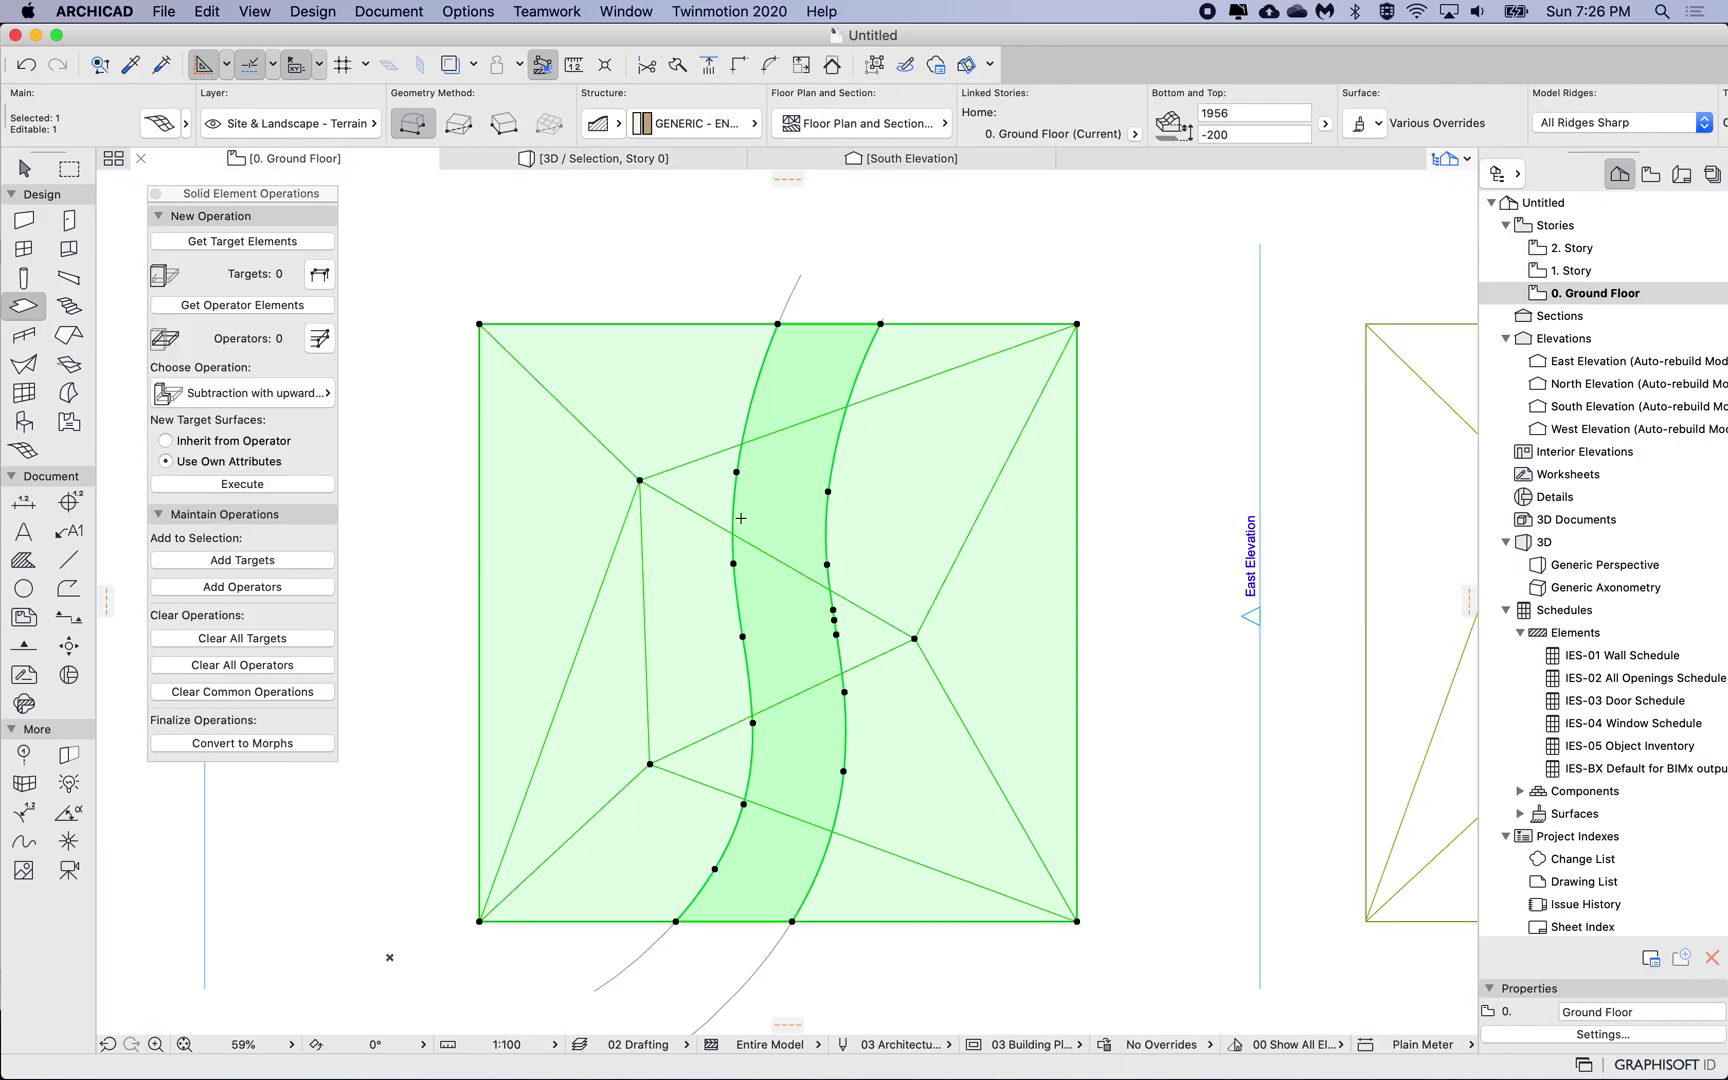
key(Escape)
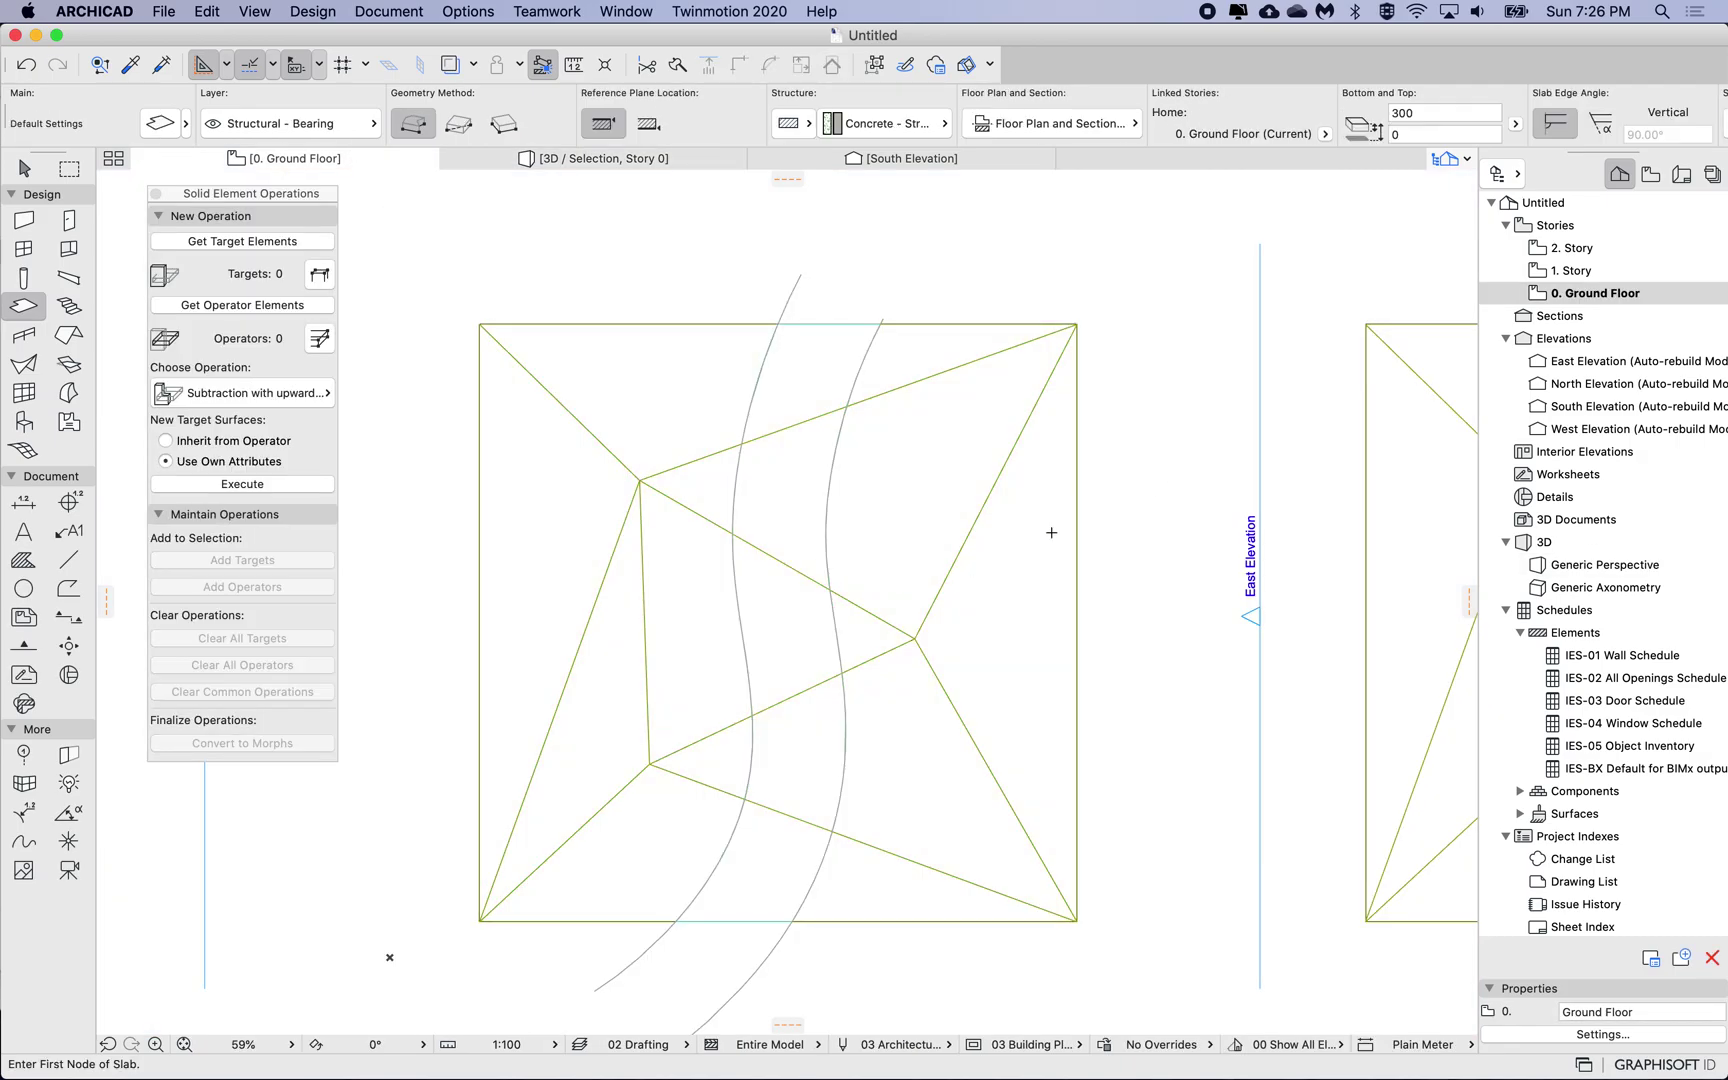
scroll(1051, 532, right, 10)
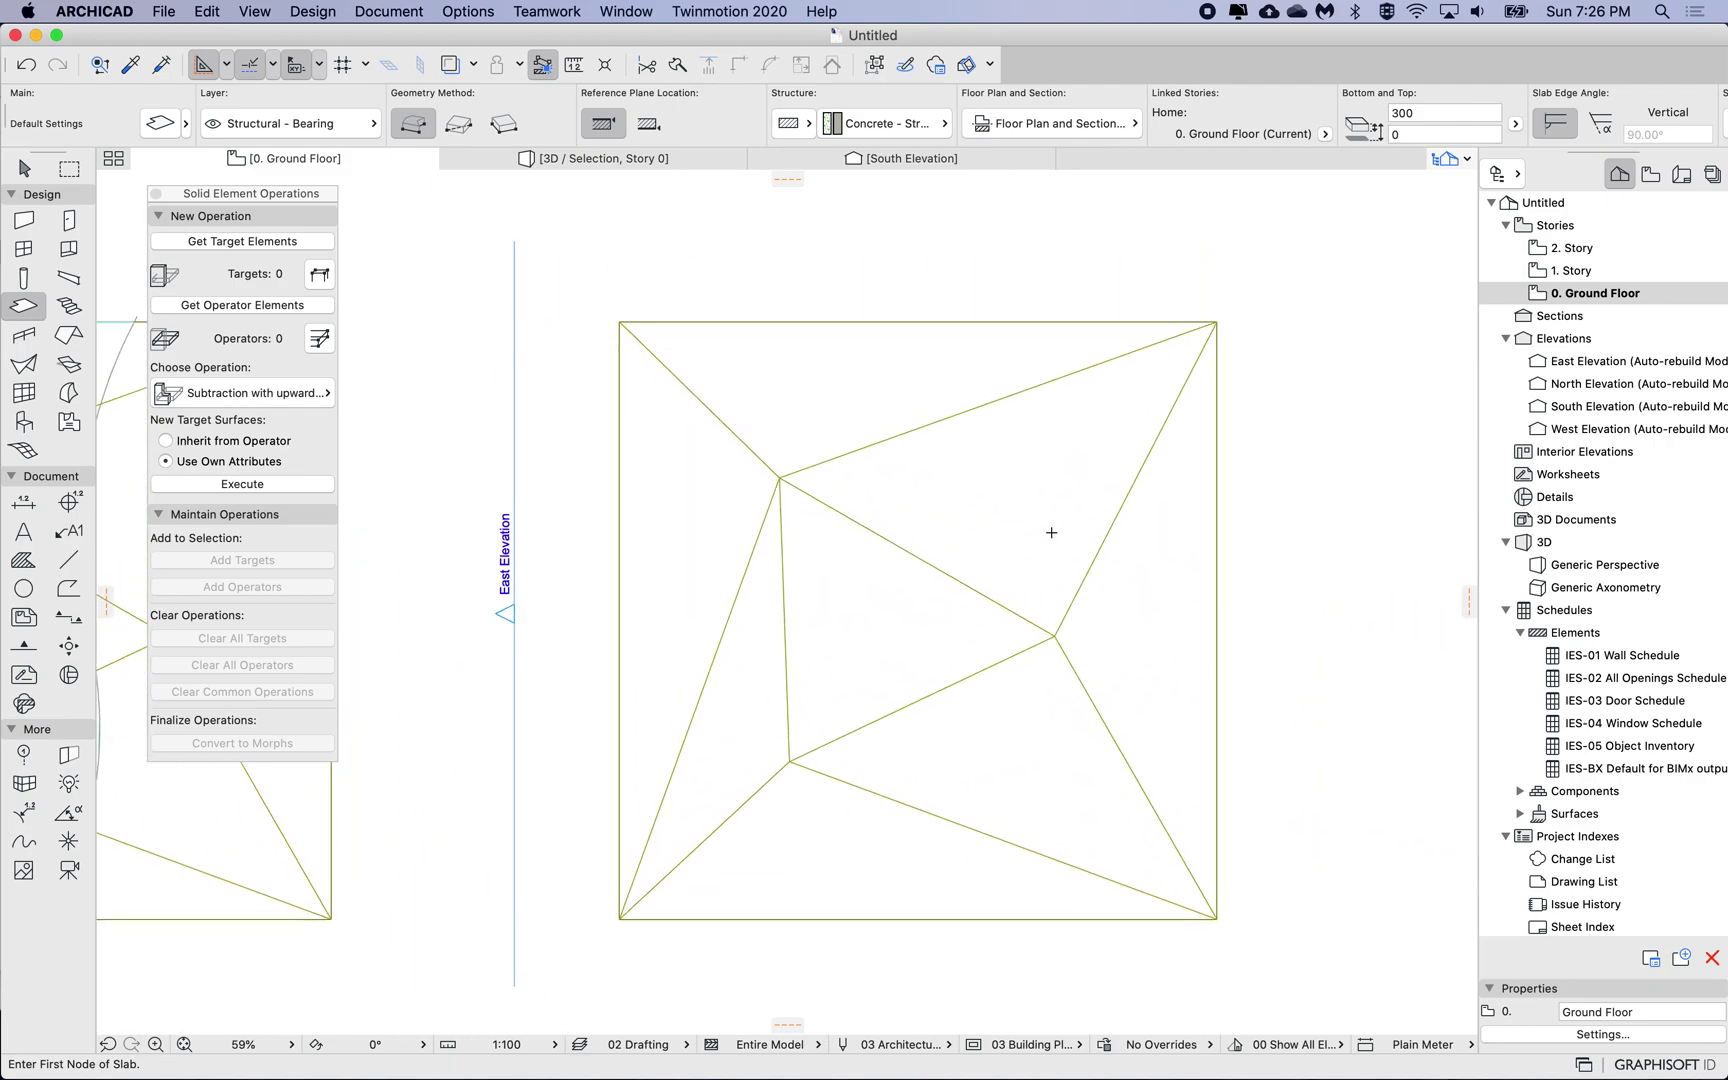
shift+click(970, 485)
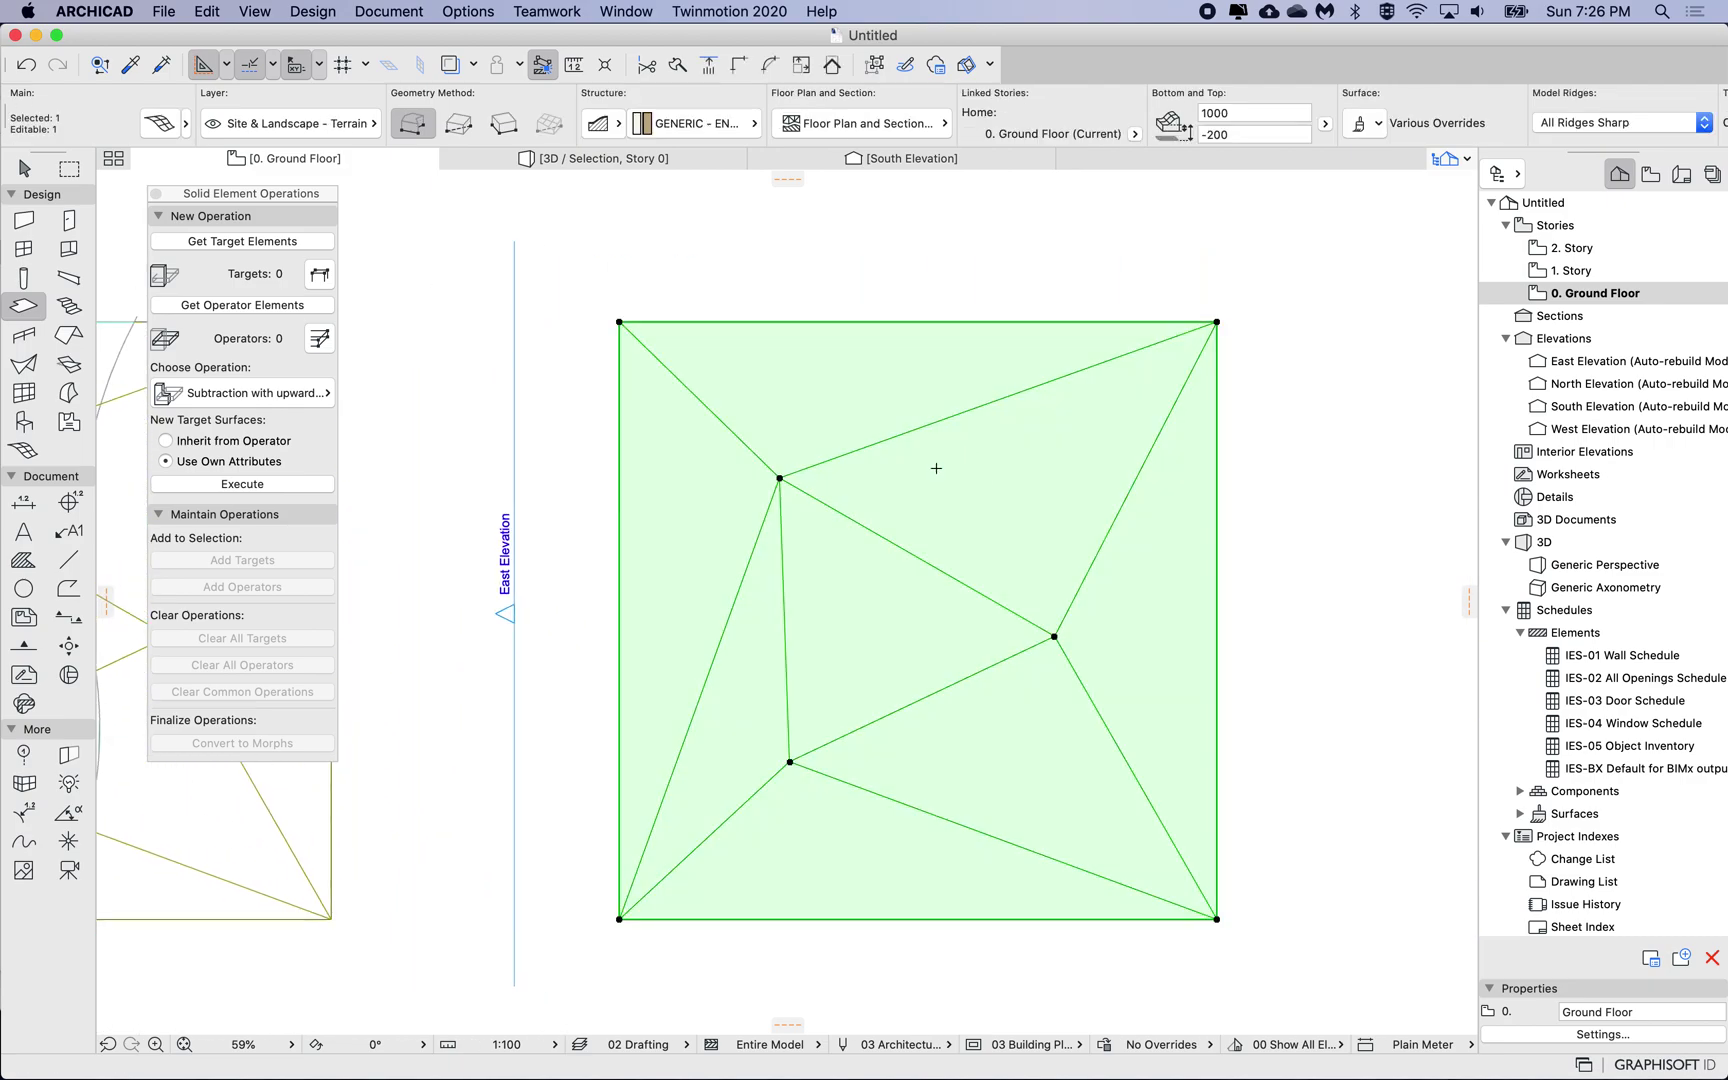
key(F5)
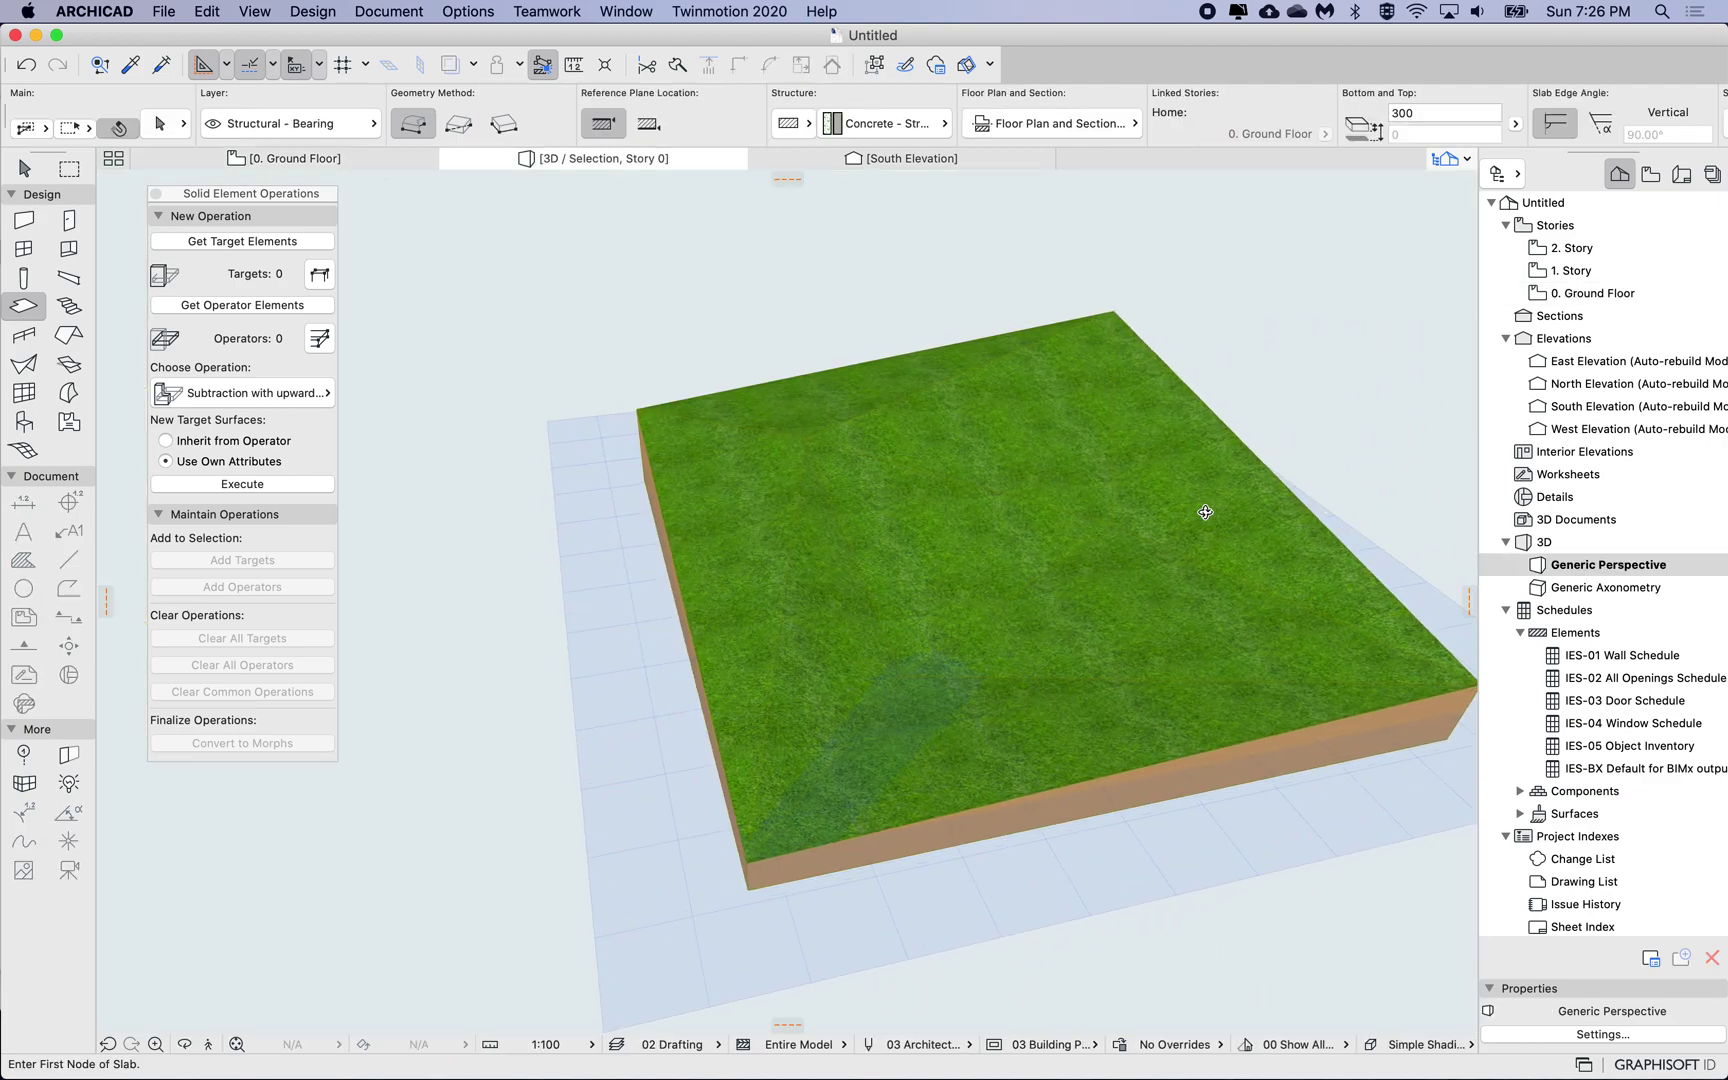
Place a 300 × 300 rectangular opening in the middle of the terrain mesh with the Opening tool
scroll(979, 639, up, 5)
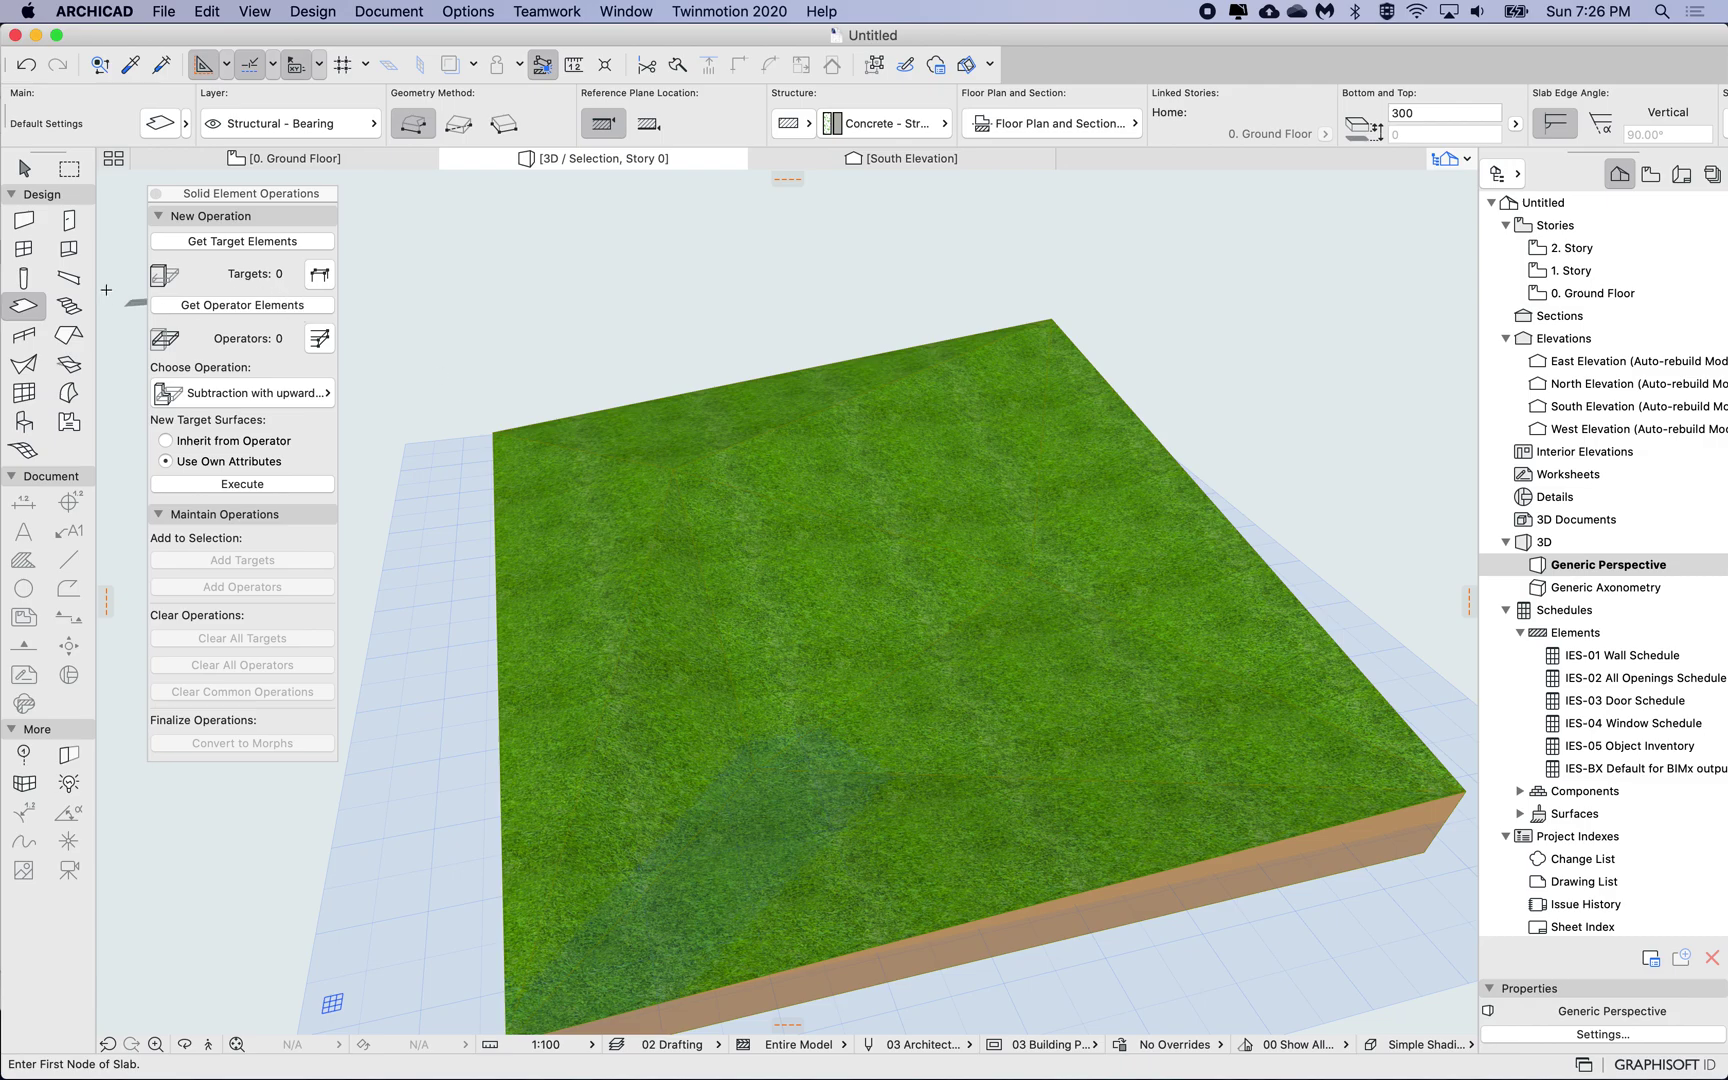
click(66, 249)
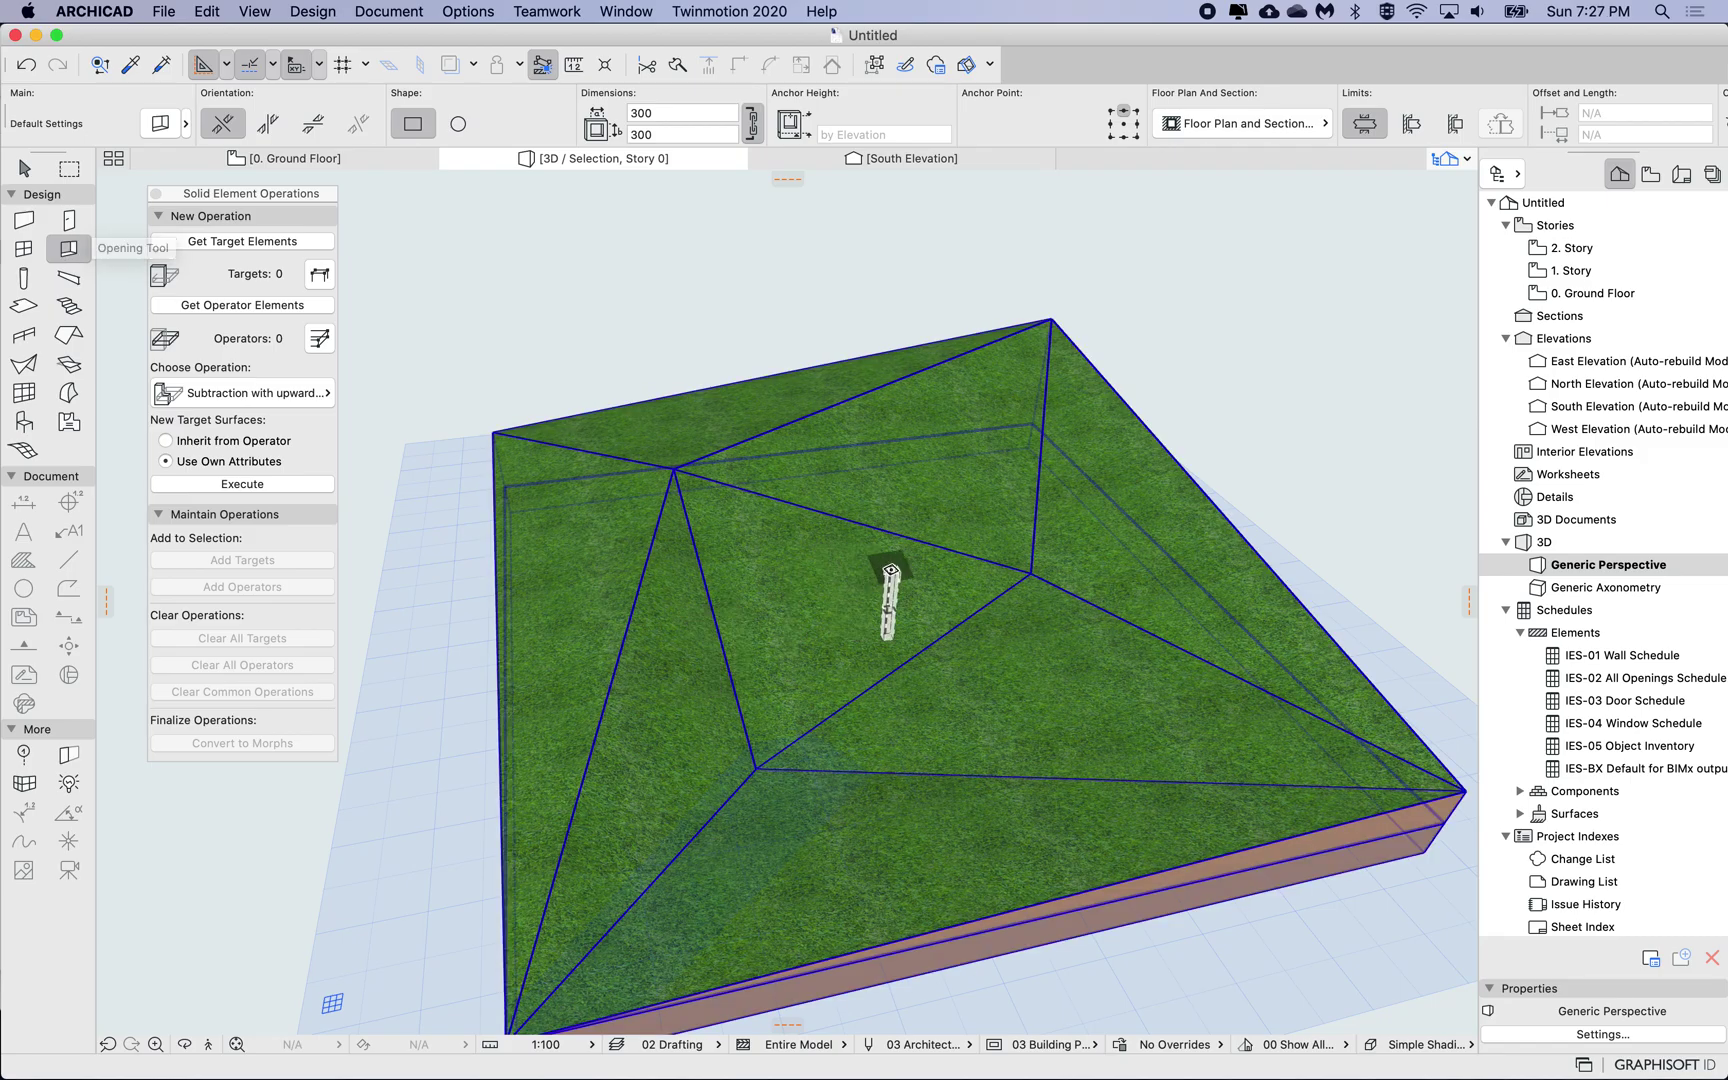
scroll(883, 572, up, 10)
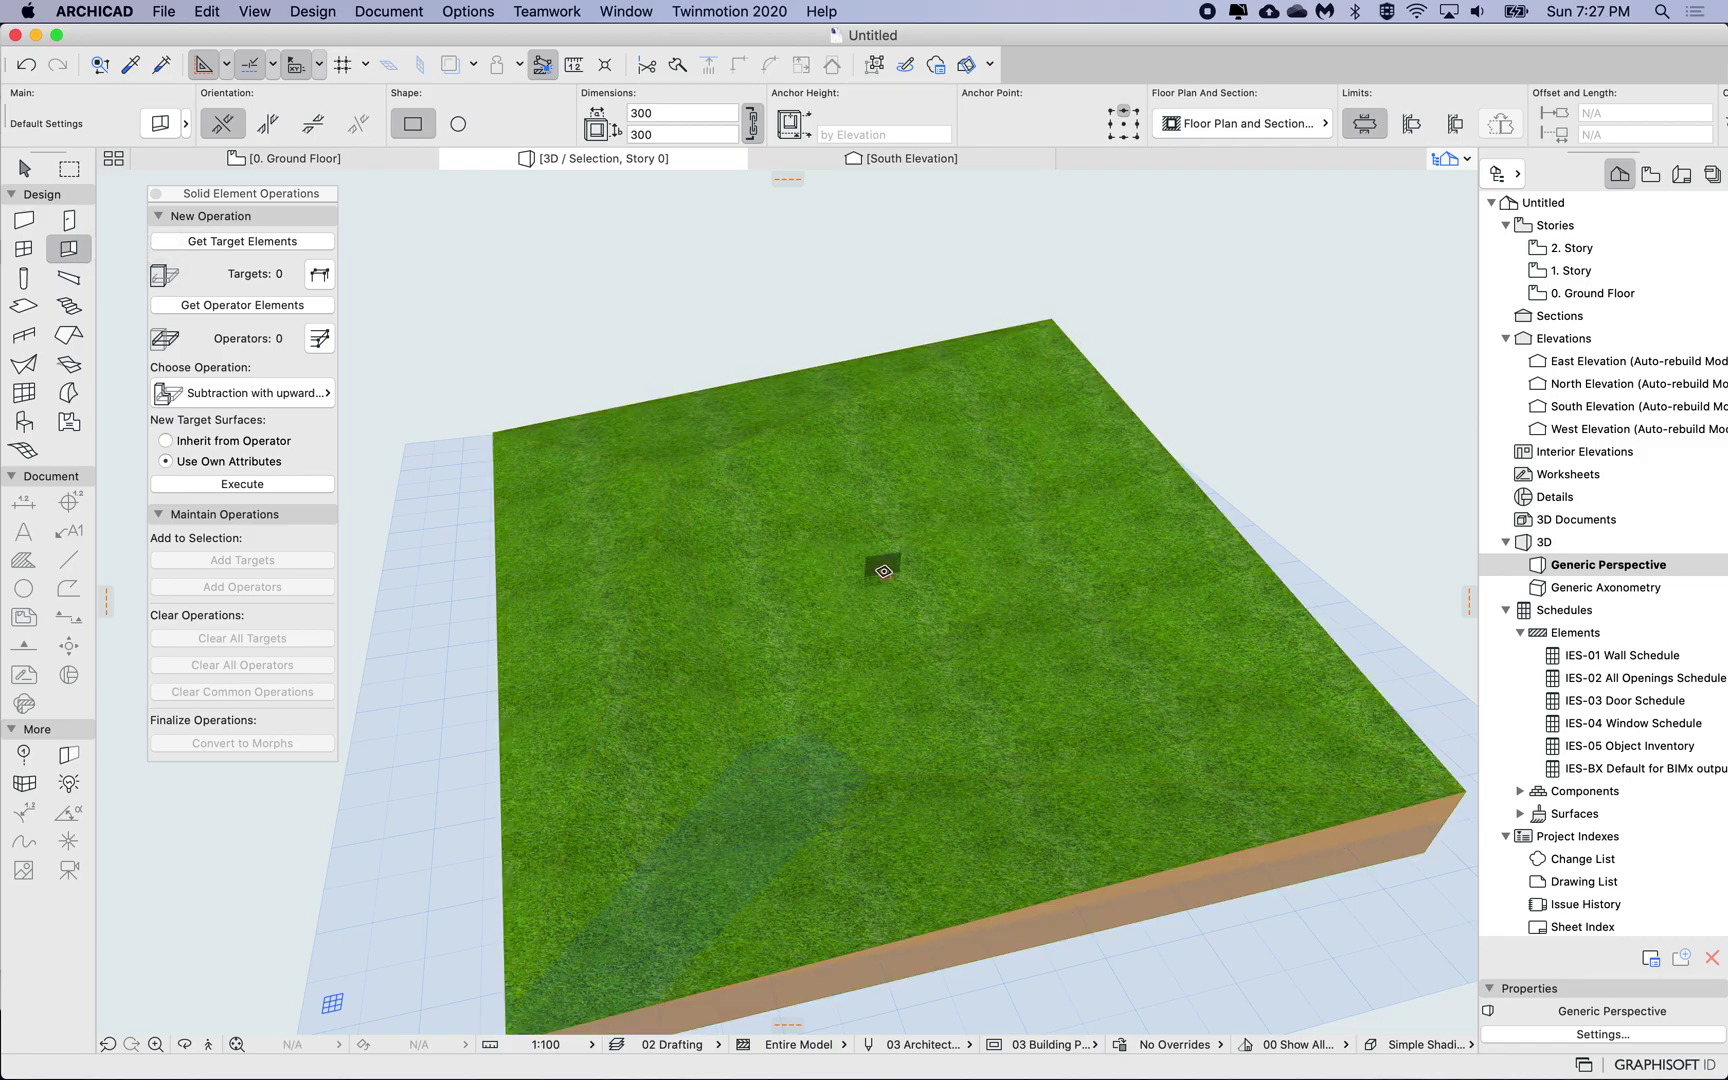
scroll(883, 572, up, 5)
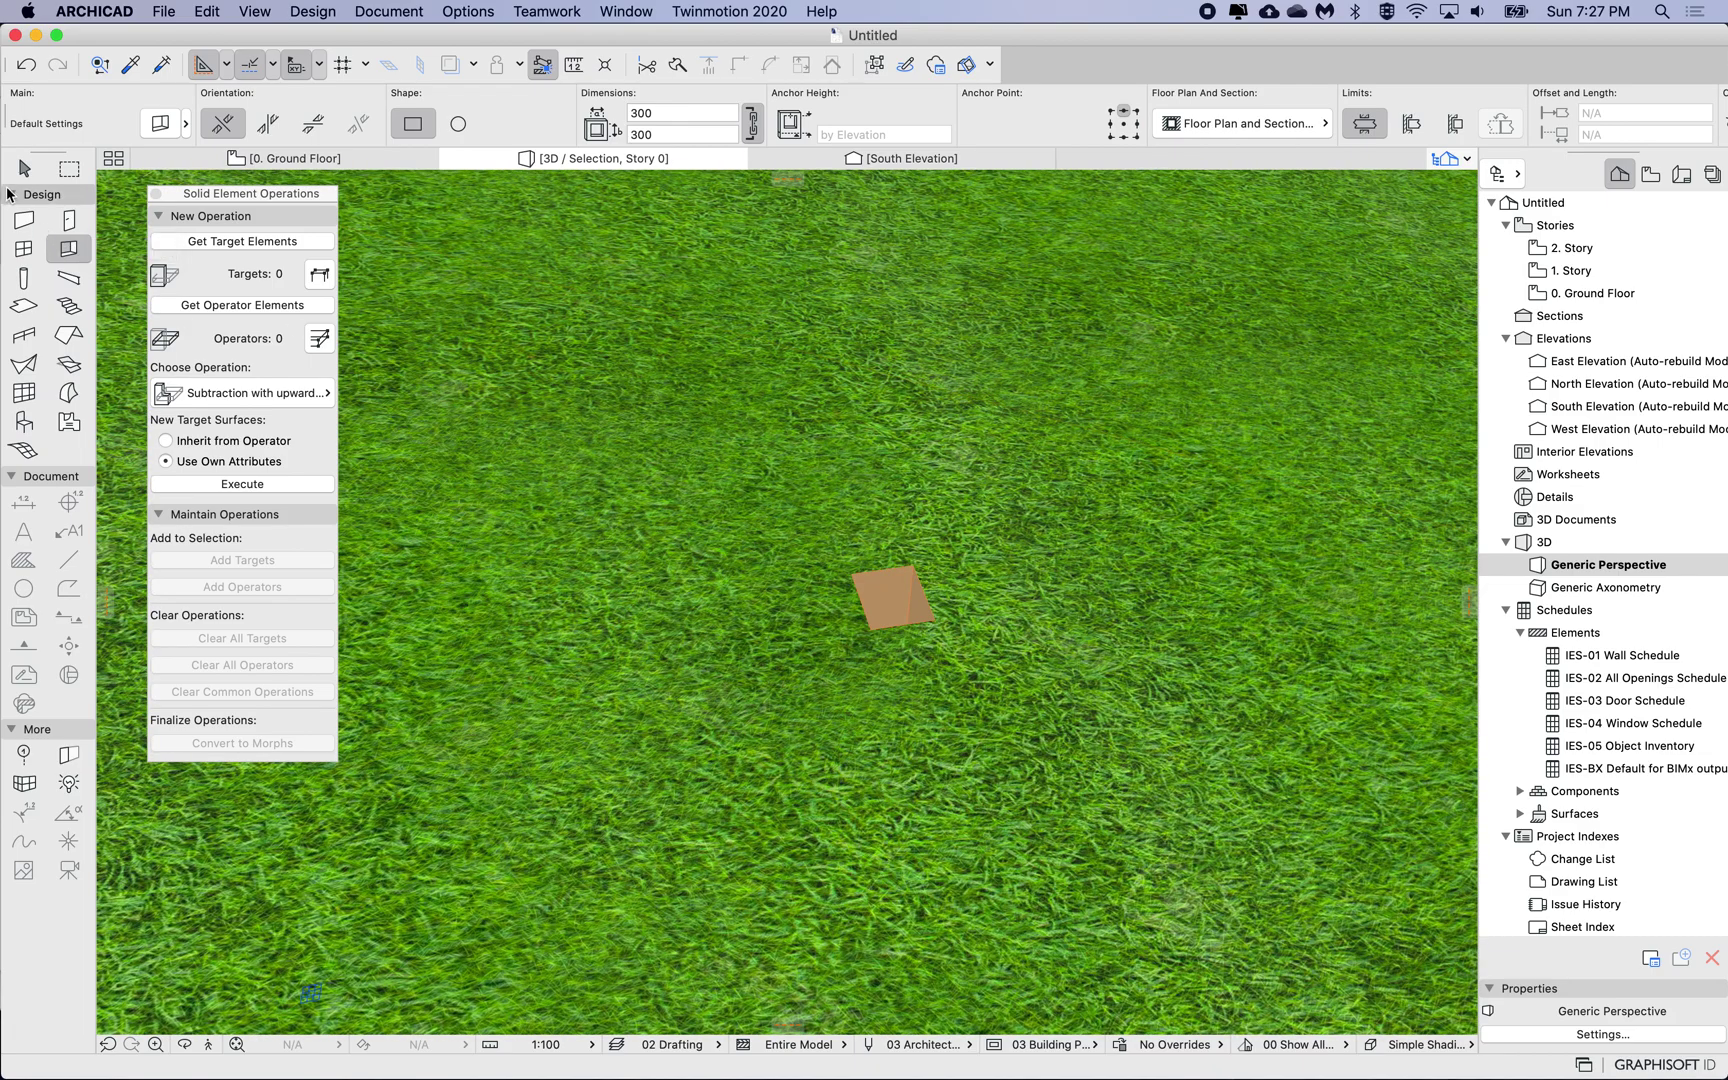
click(24, 168)
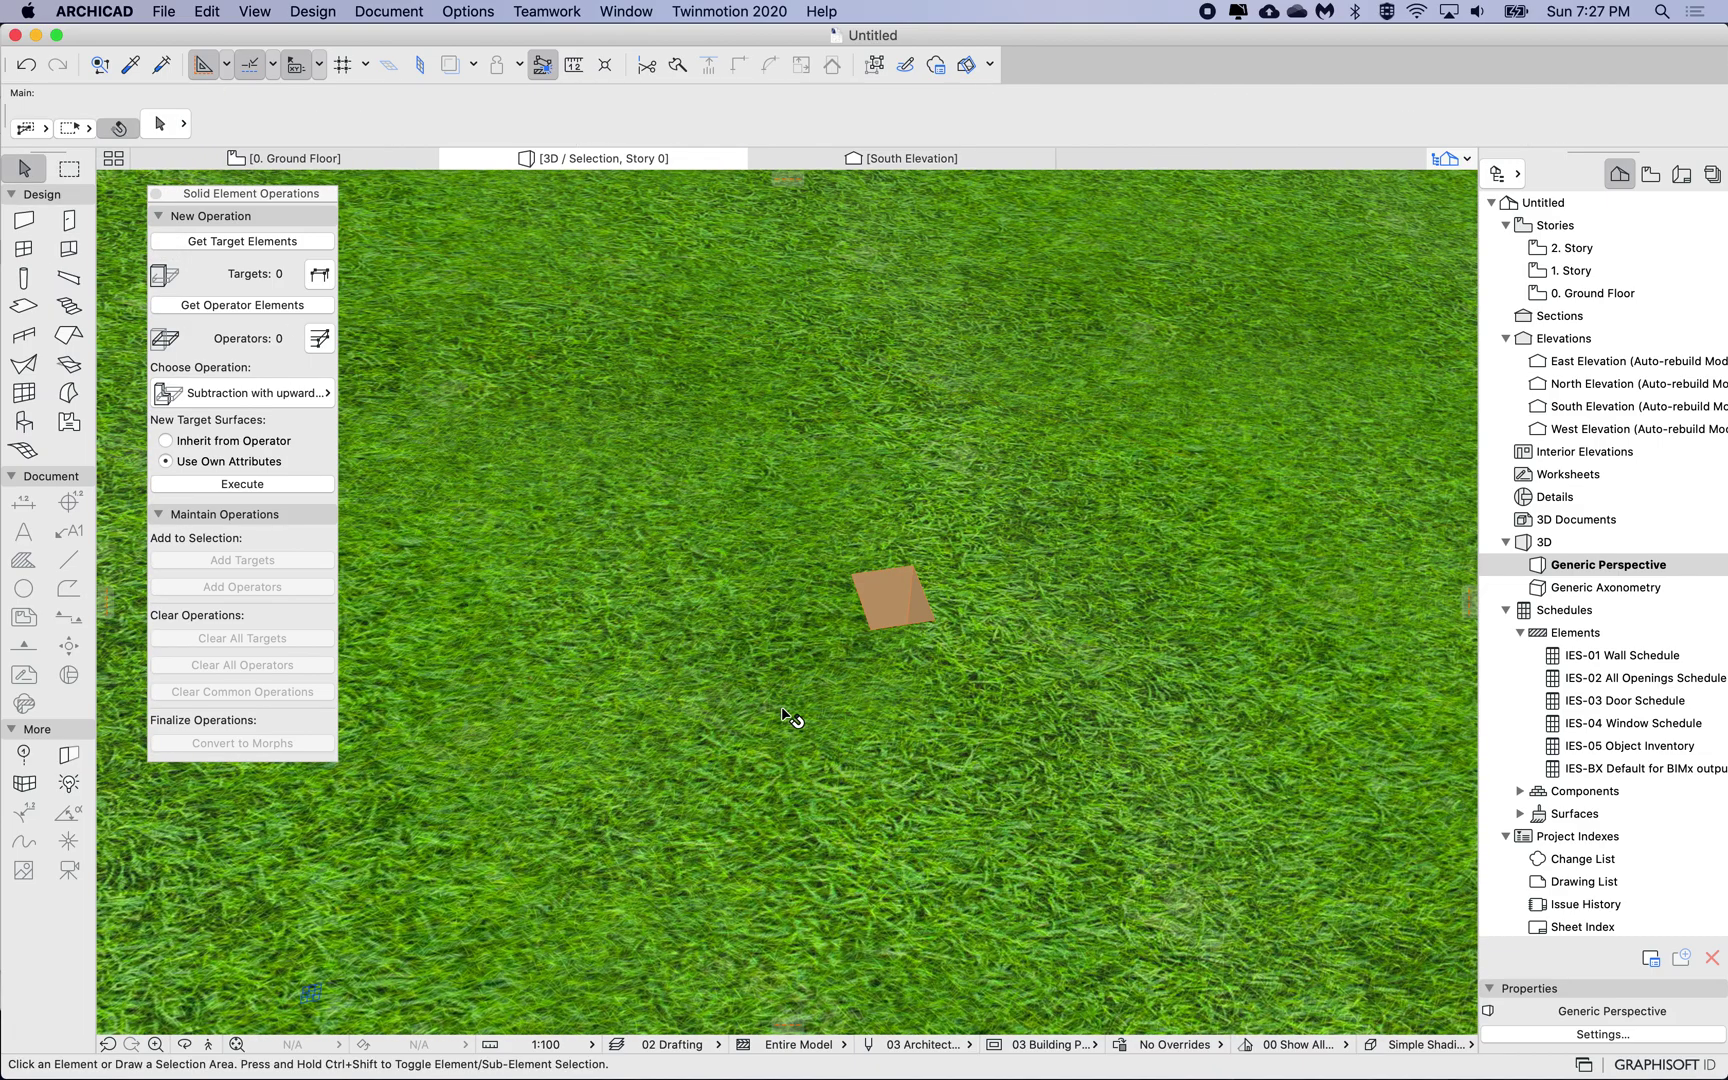
Select the new opening in the mesh and set both its width and height to 5000
click(873, 632)
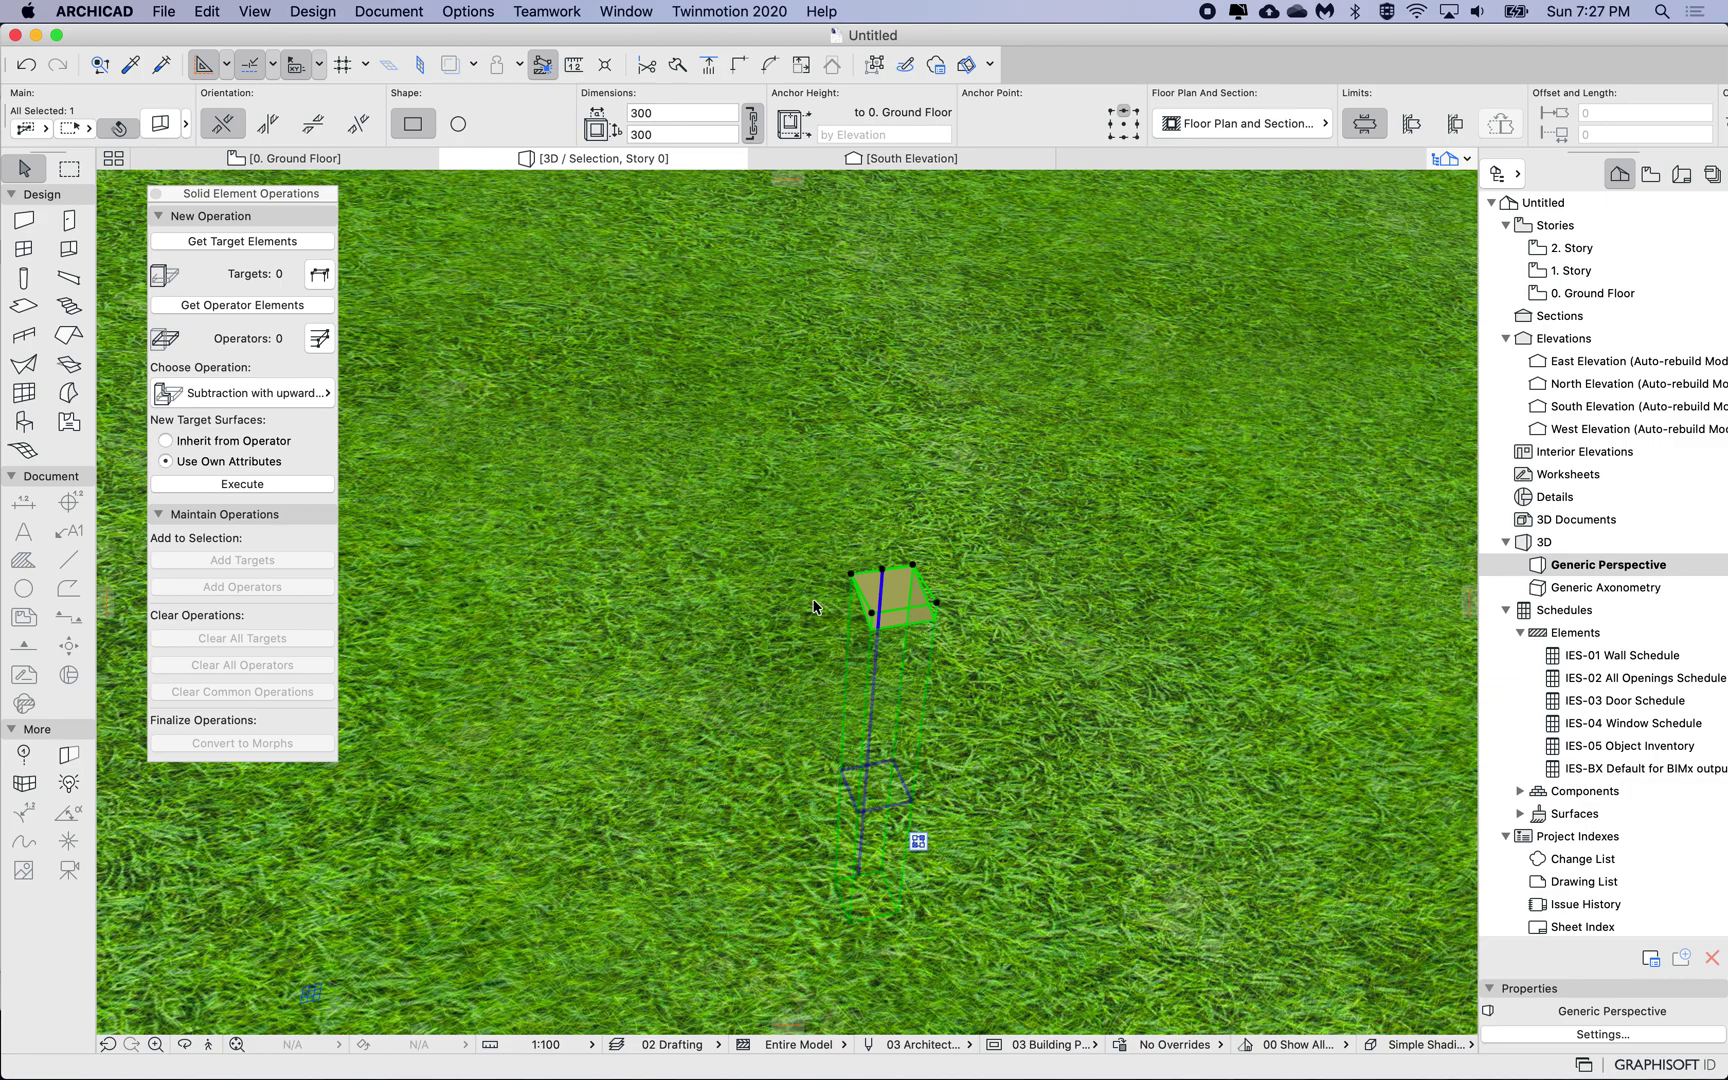
click(660, 112)
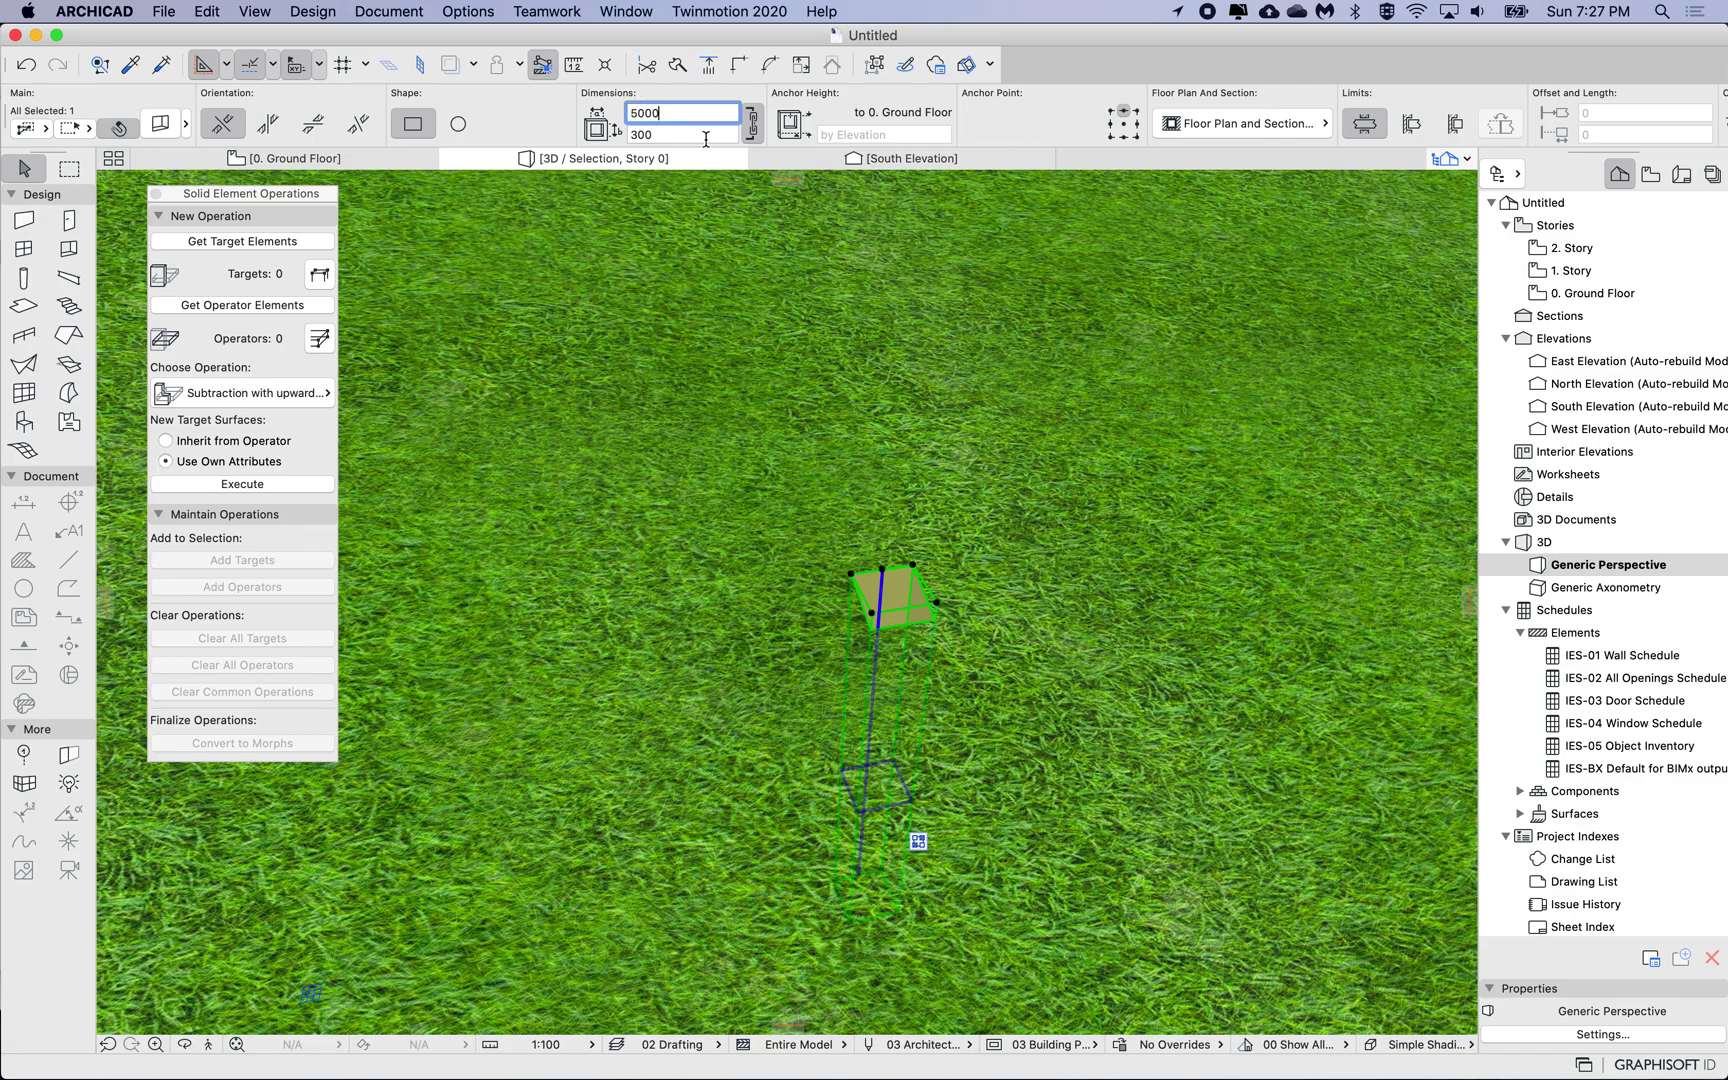
click(690, 134)
scroll(1004, 782, down, 5)
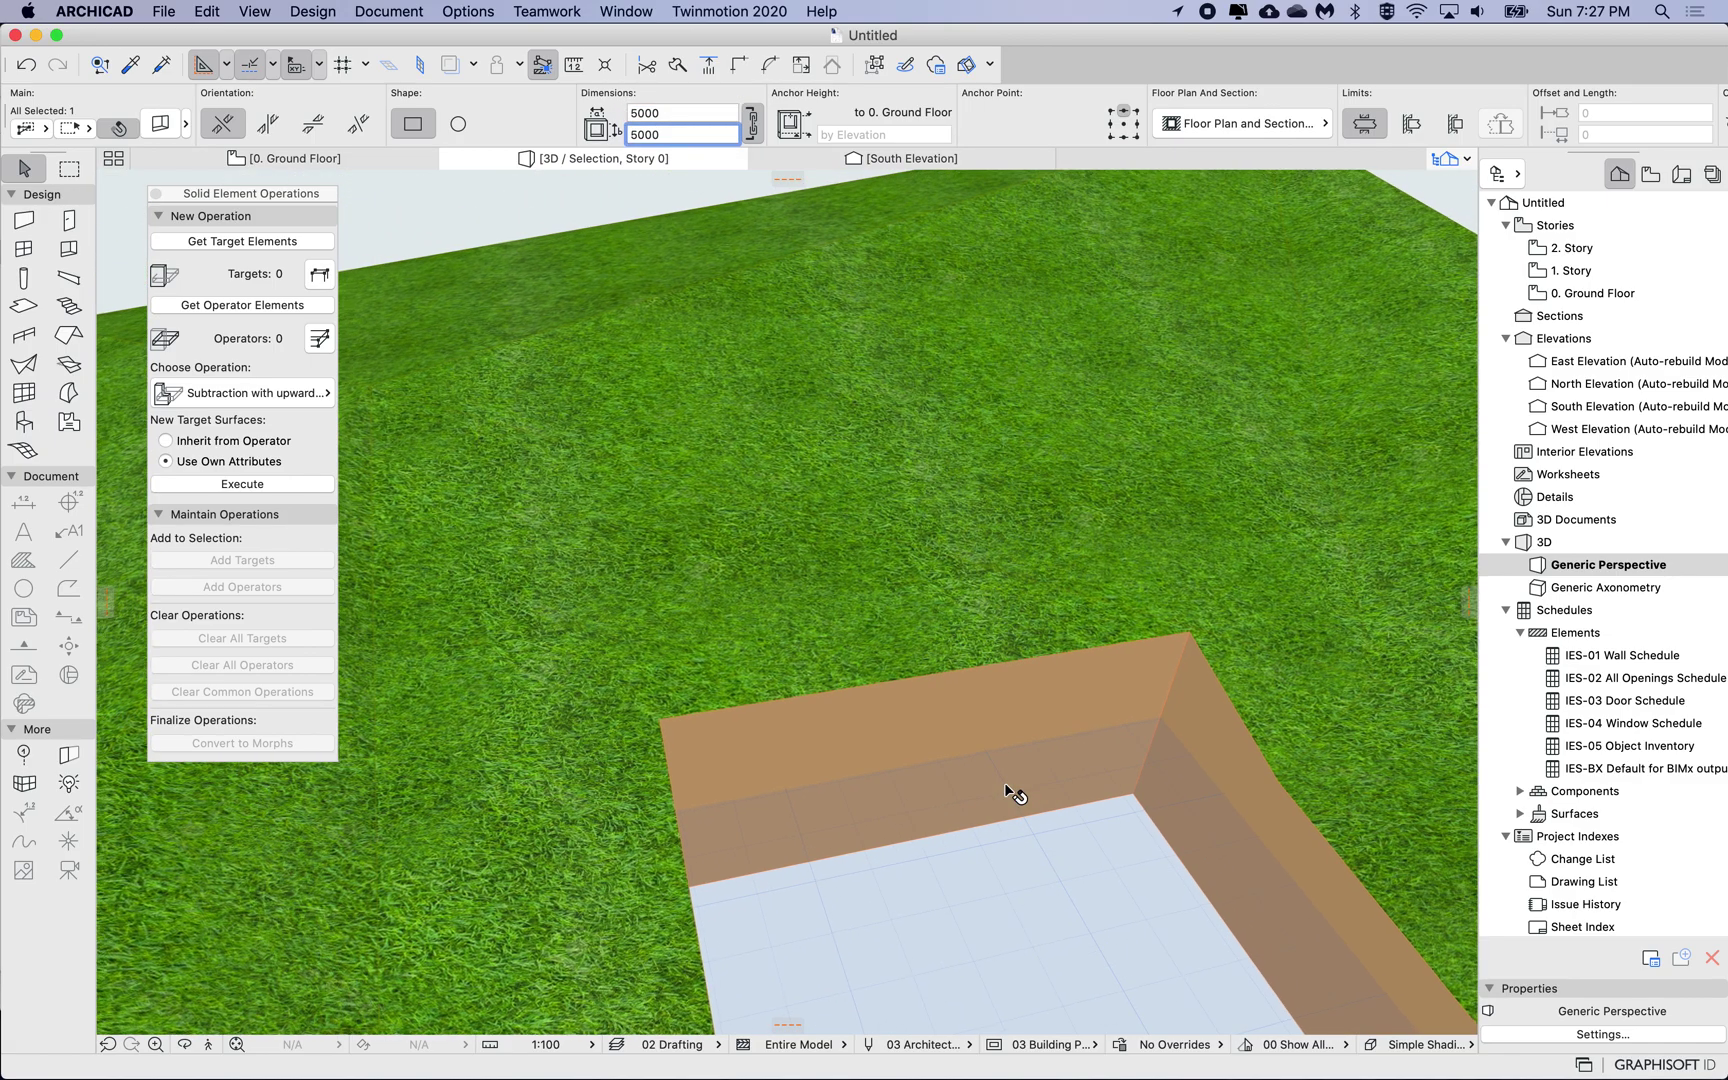
scroll(1004, 782, down, 3)
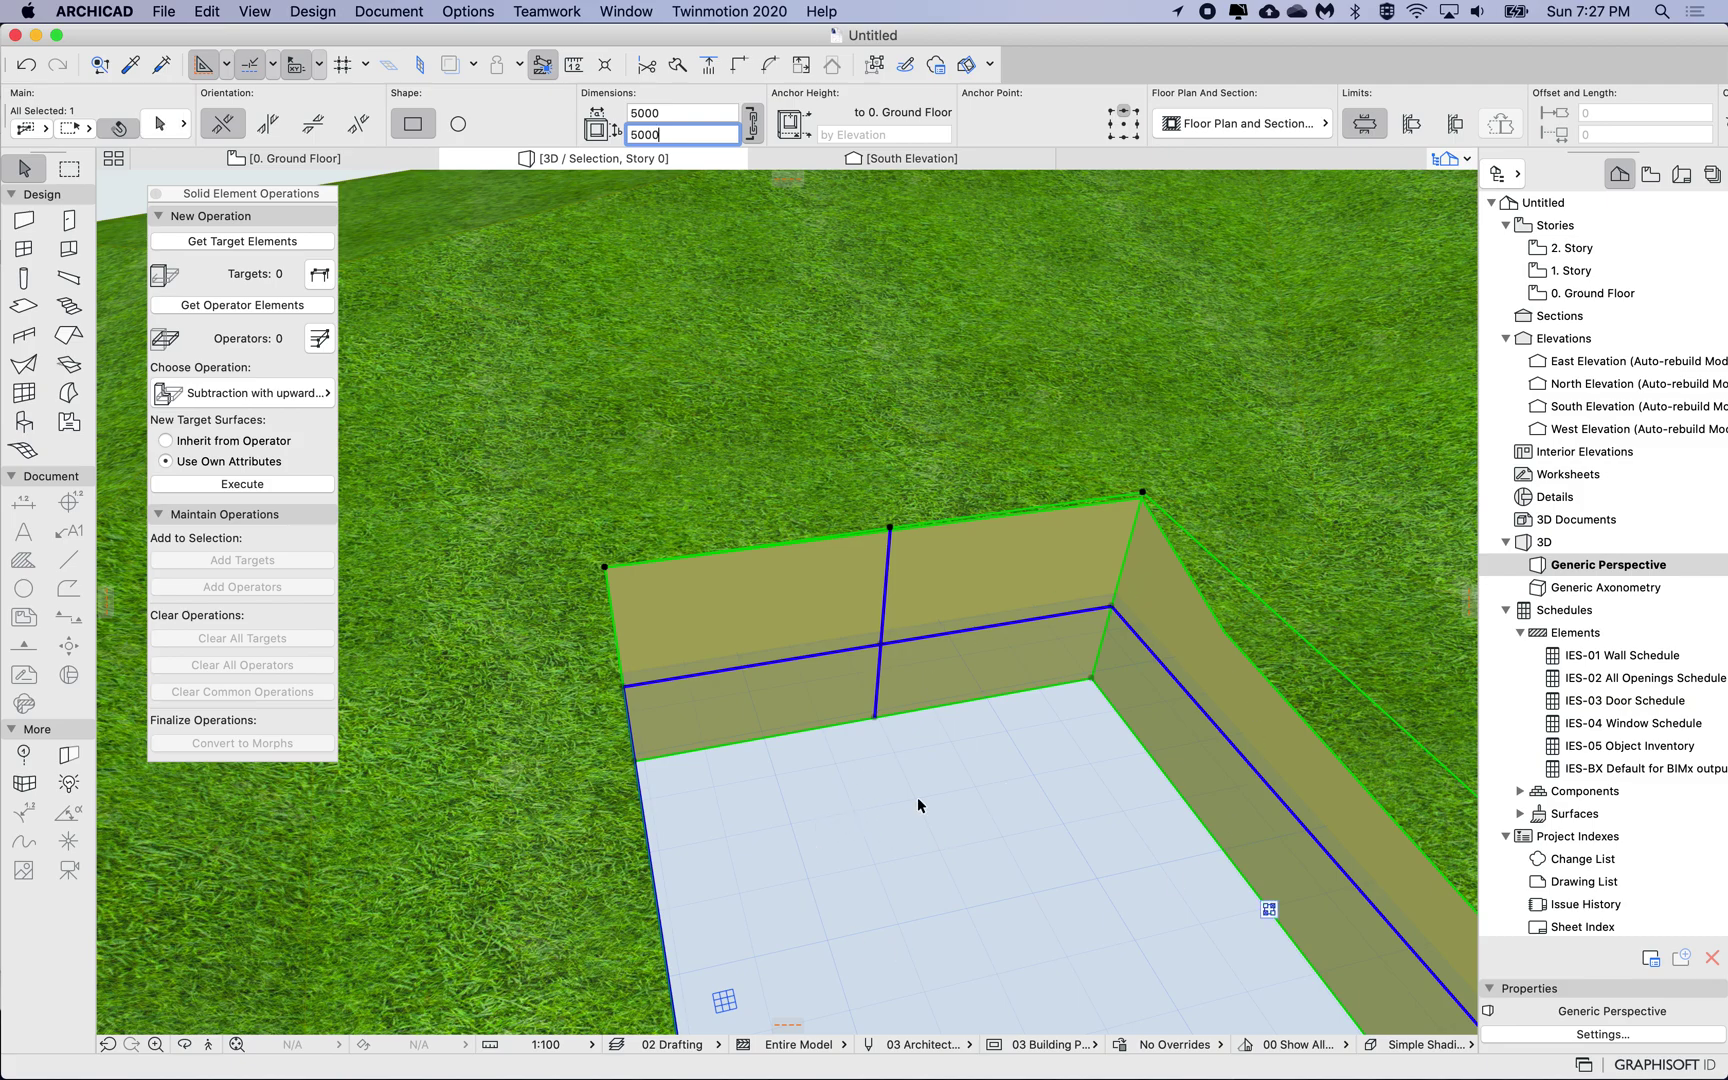
scroll(917, 796, up, 5)
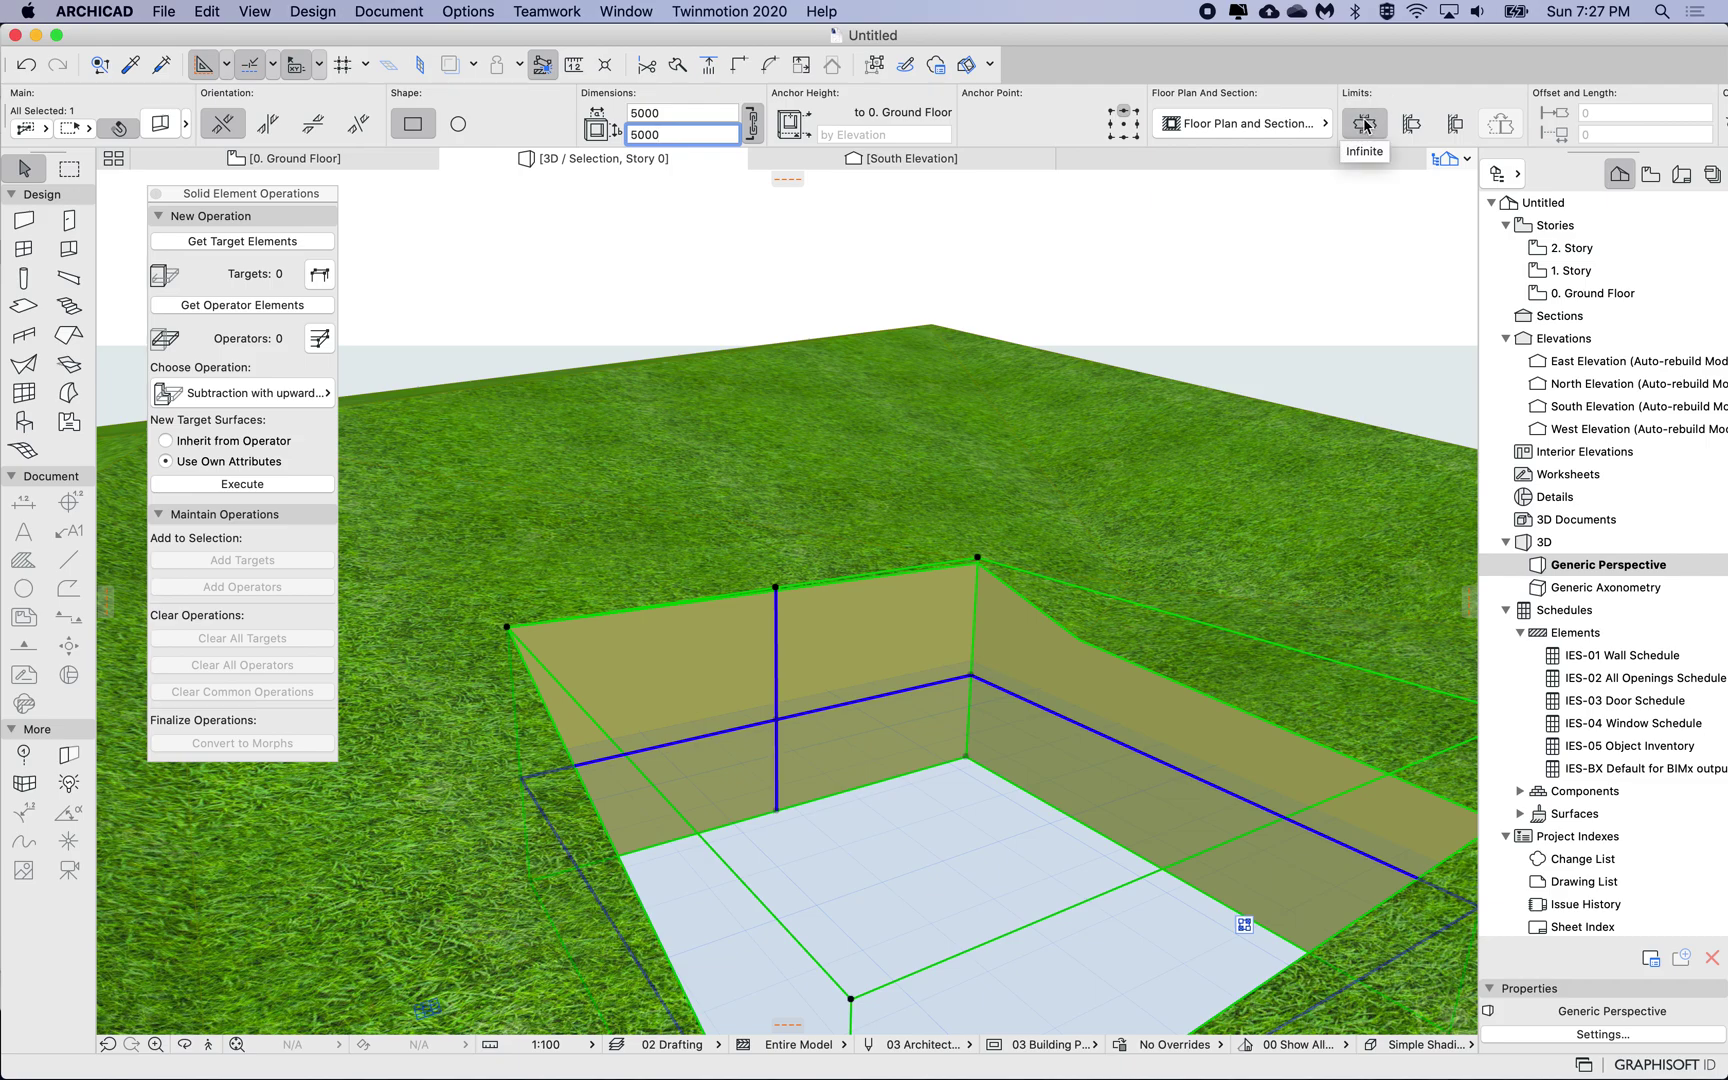
Change the opening's limit from infinite to one-sided so the cut ends at its base plane
click(1413, 124)
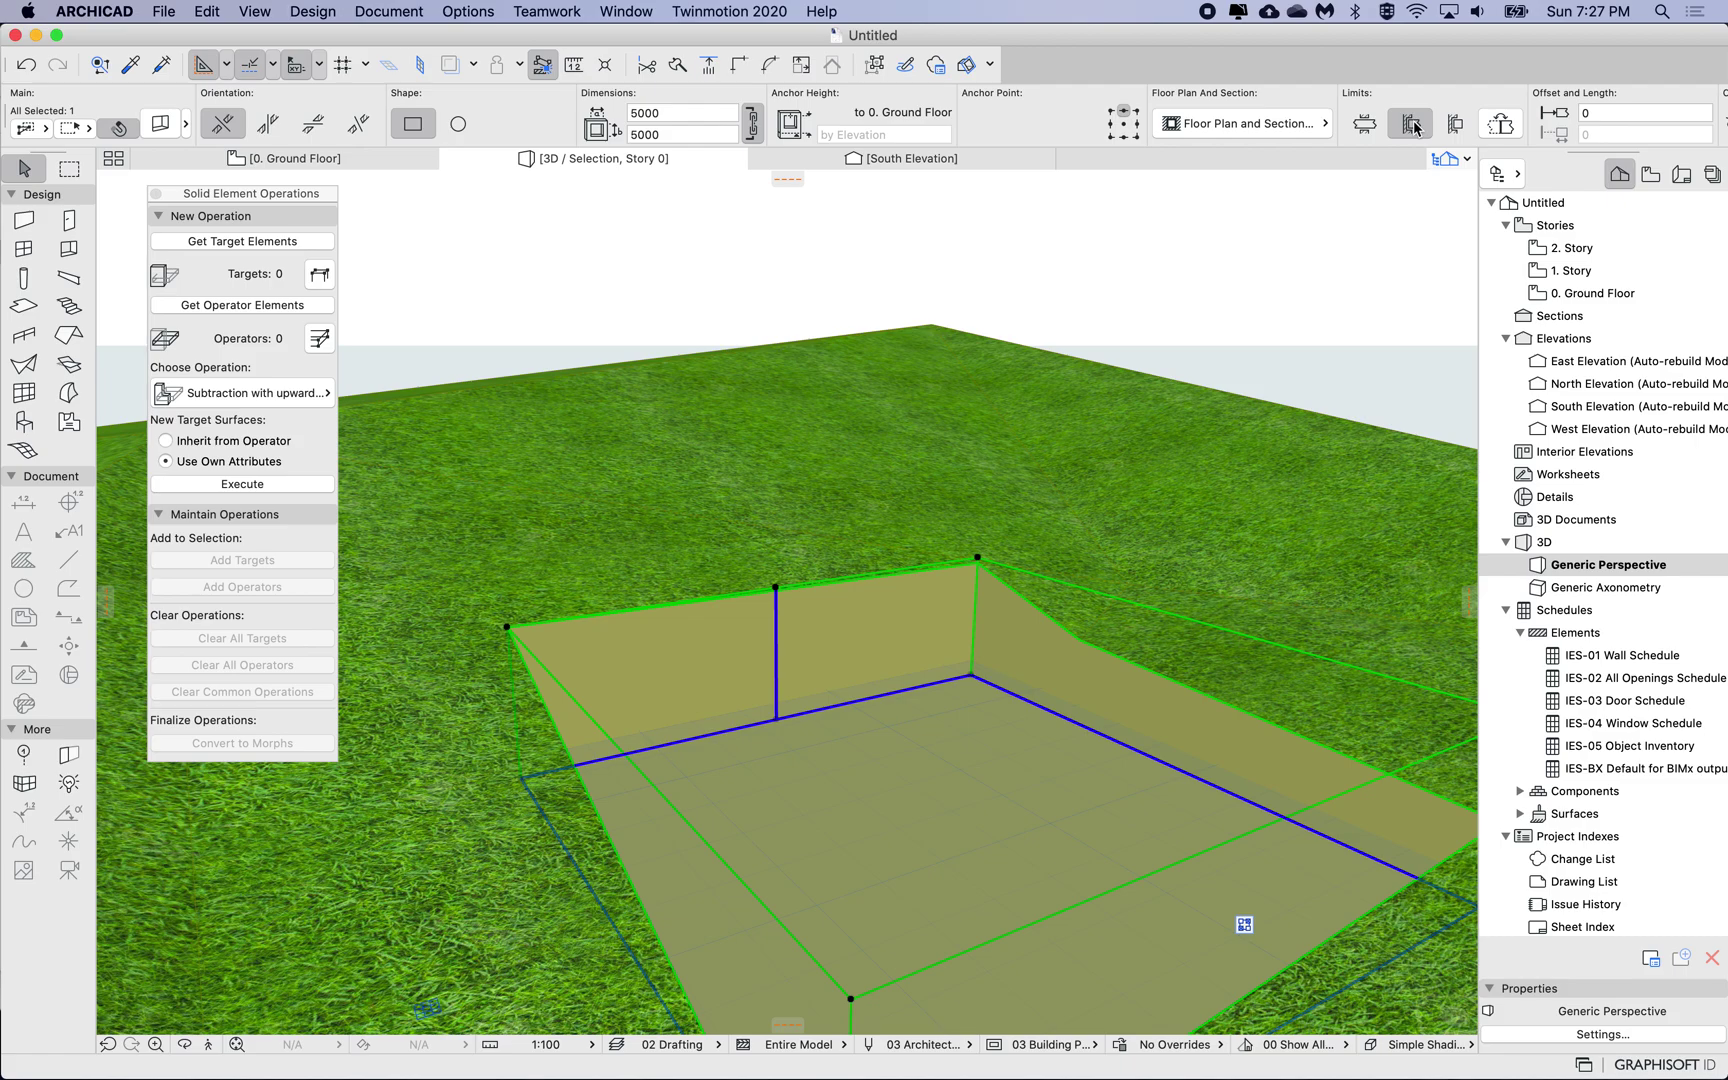
scroll(1033, 618, up, 5)
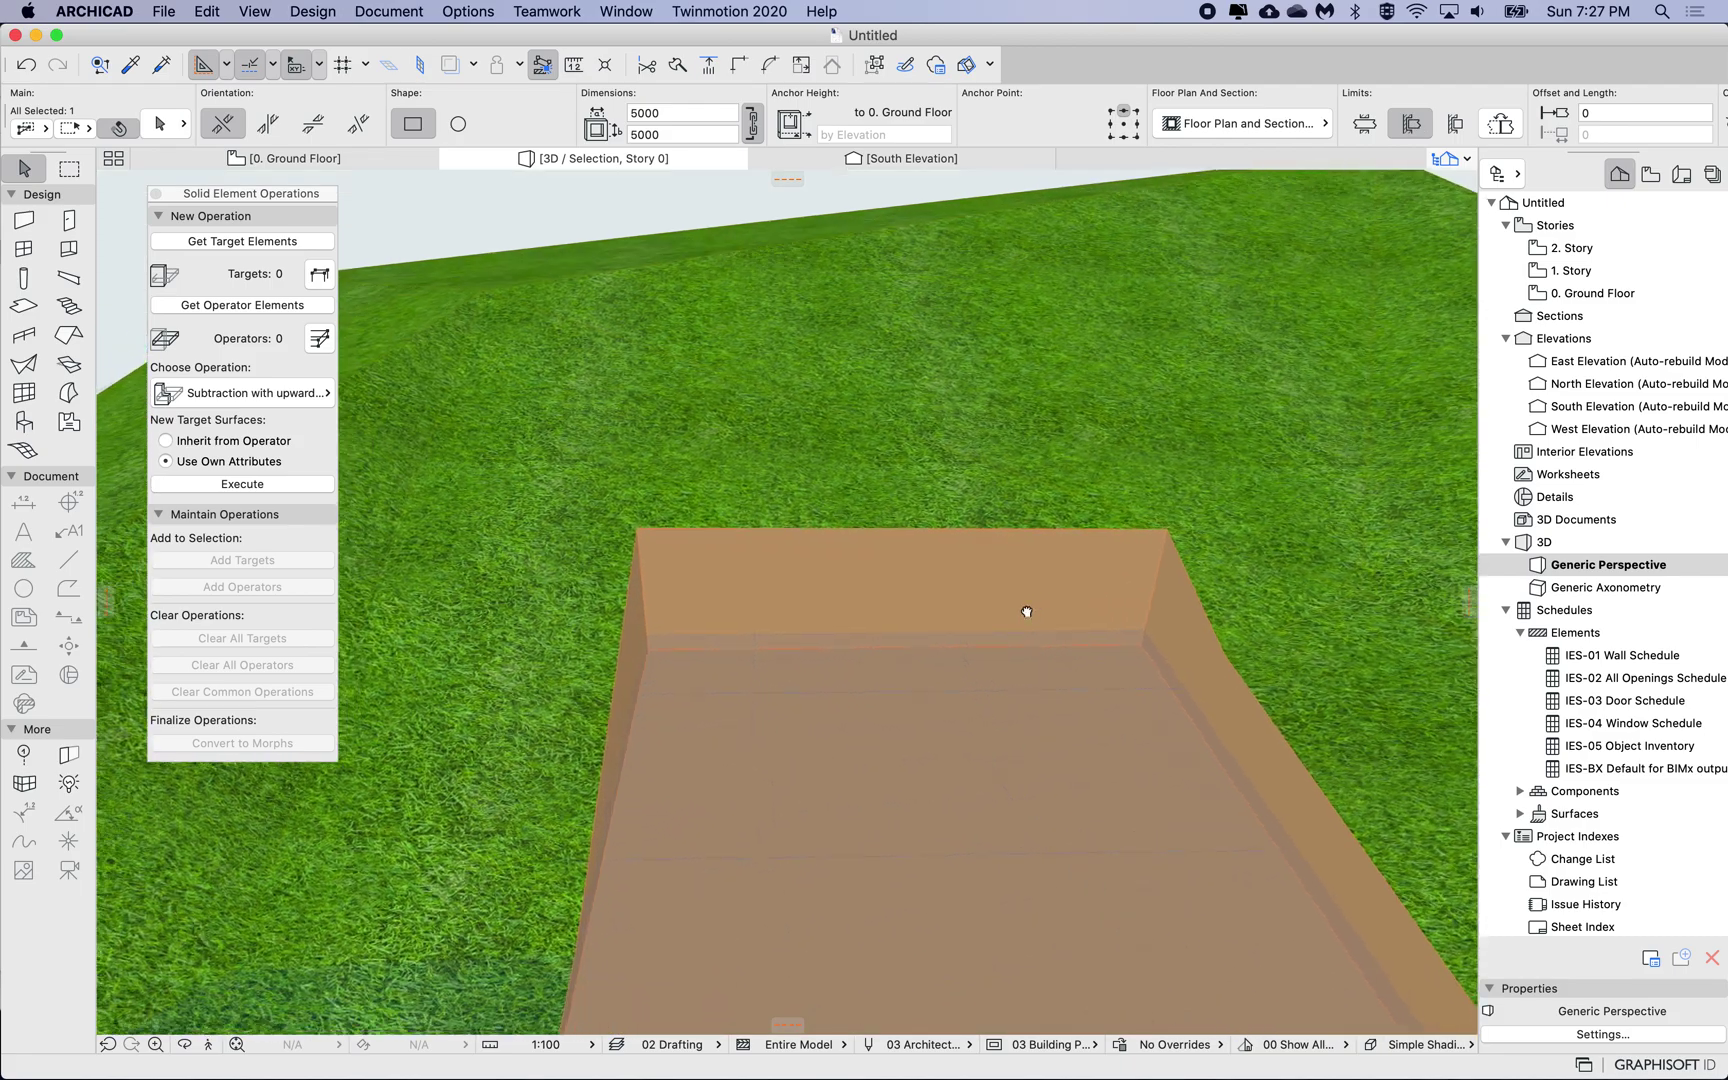
scroll(1027, 612, down, 5)
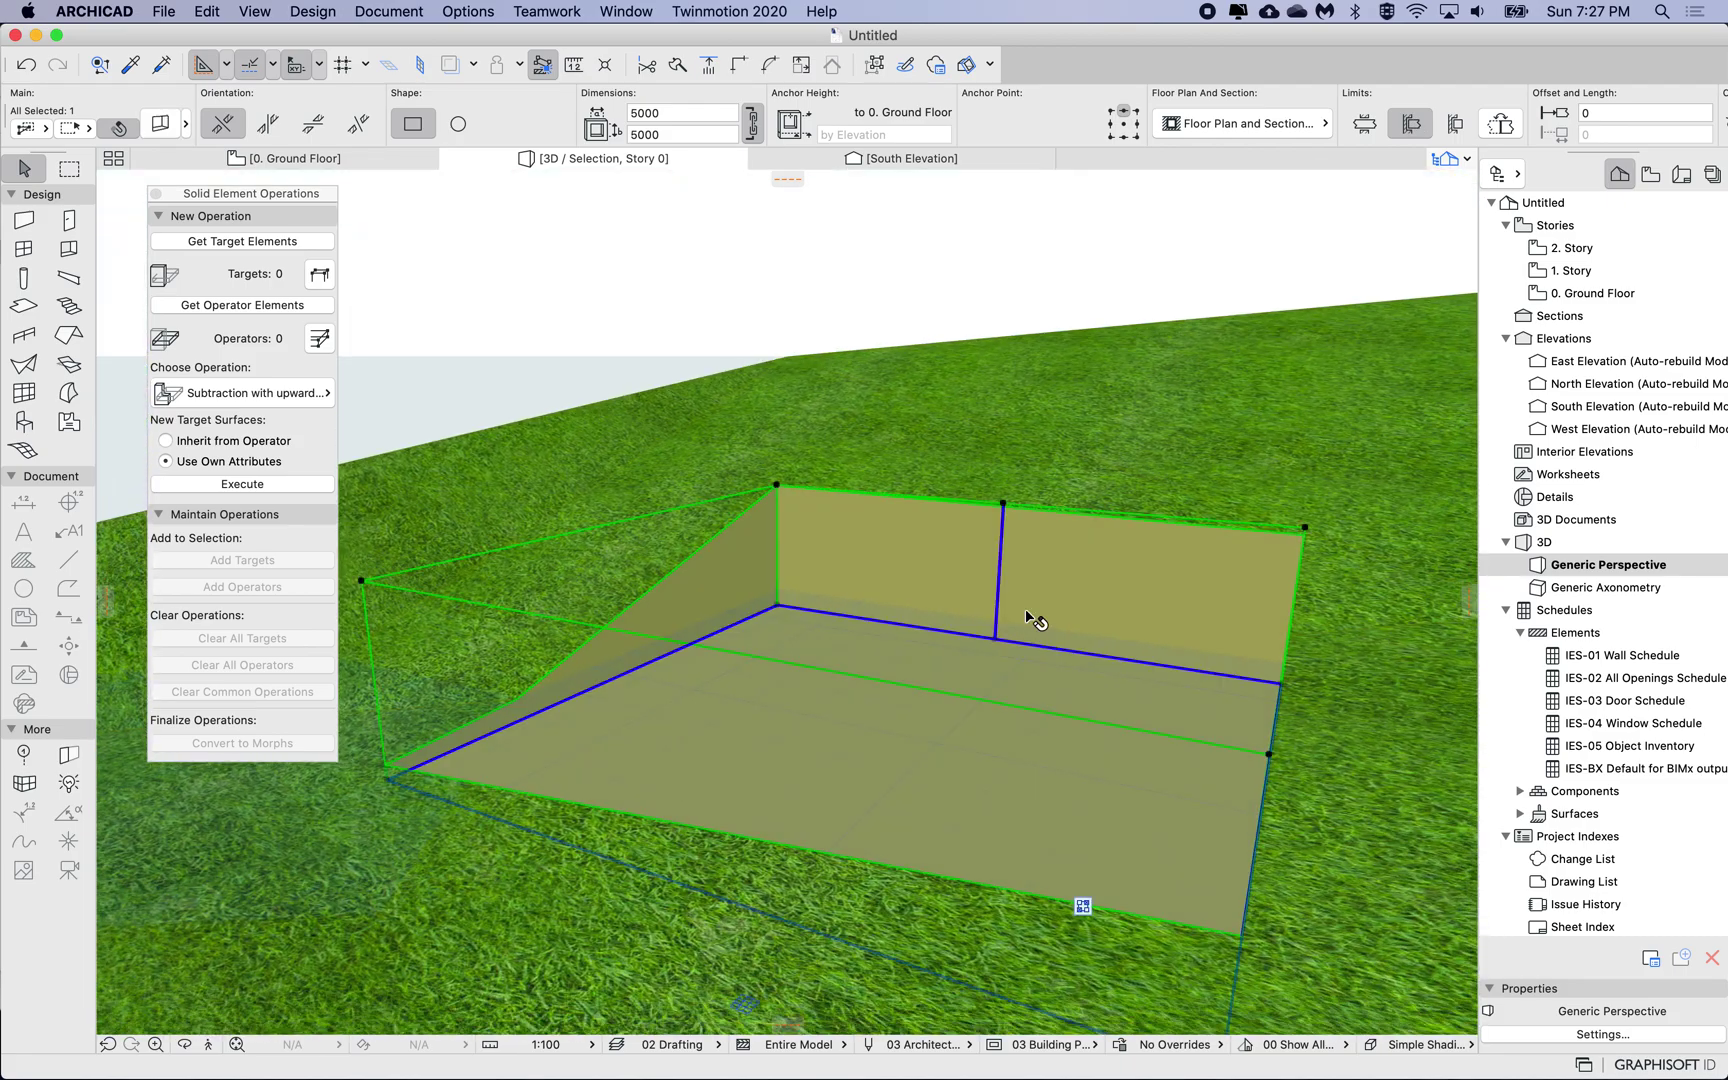
Stretch the opening's base up and down, trying offsets of about 325, -237 and 200, and leave it at about -418
click(779, 606)
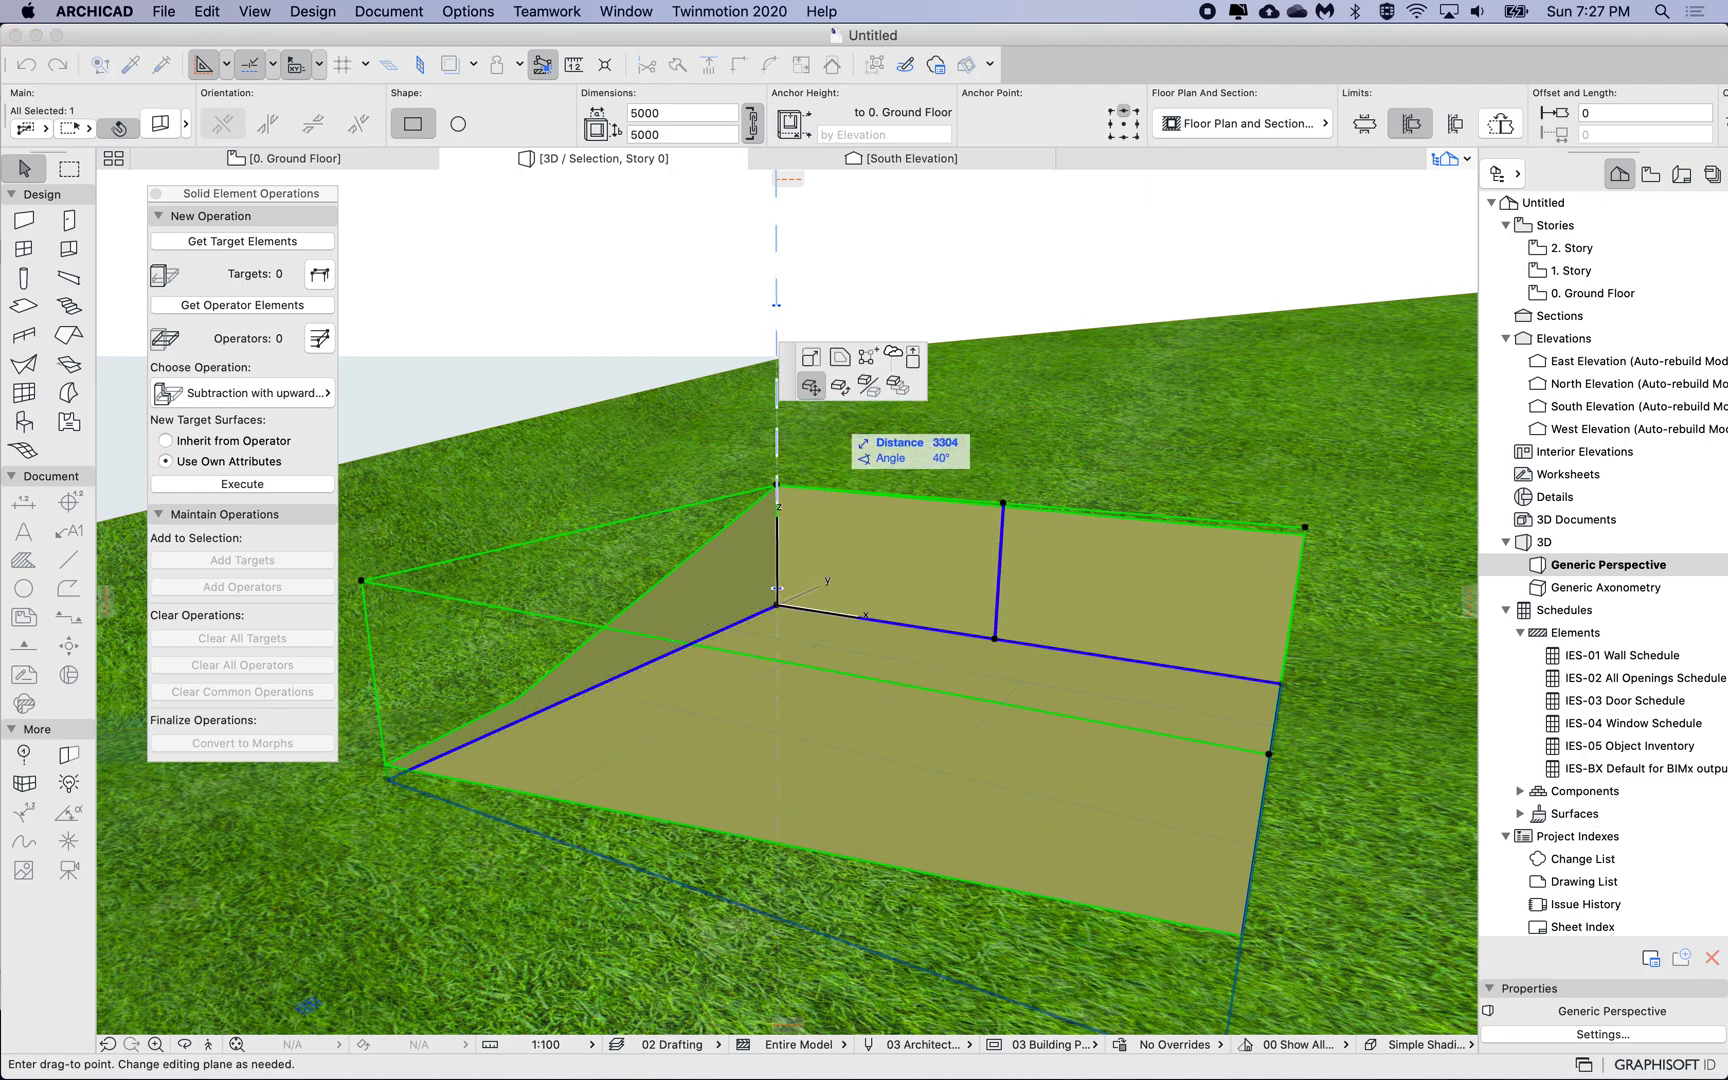
click(912, 362)
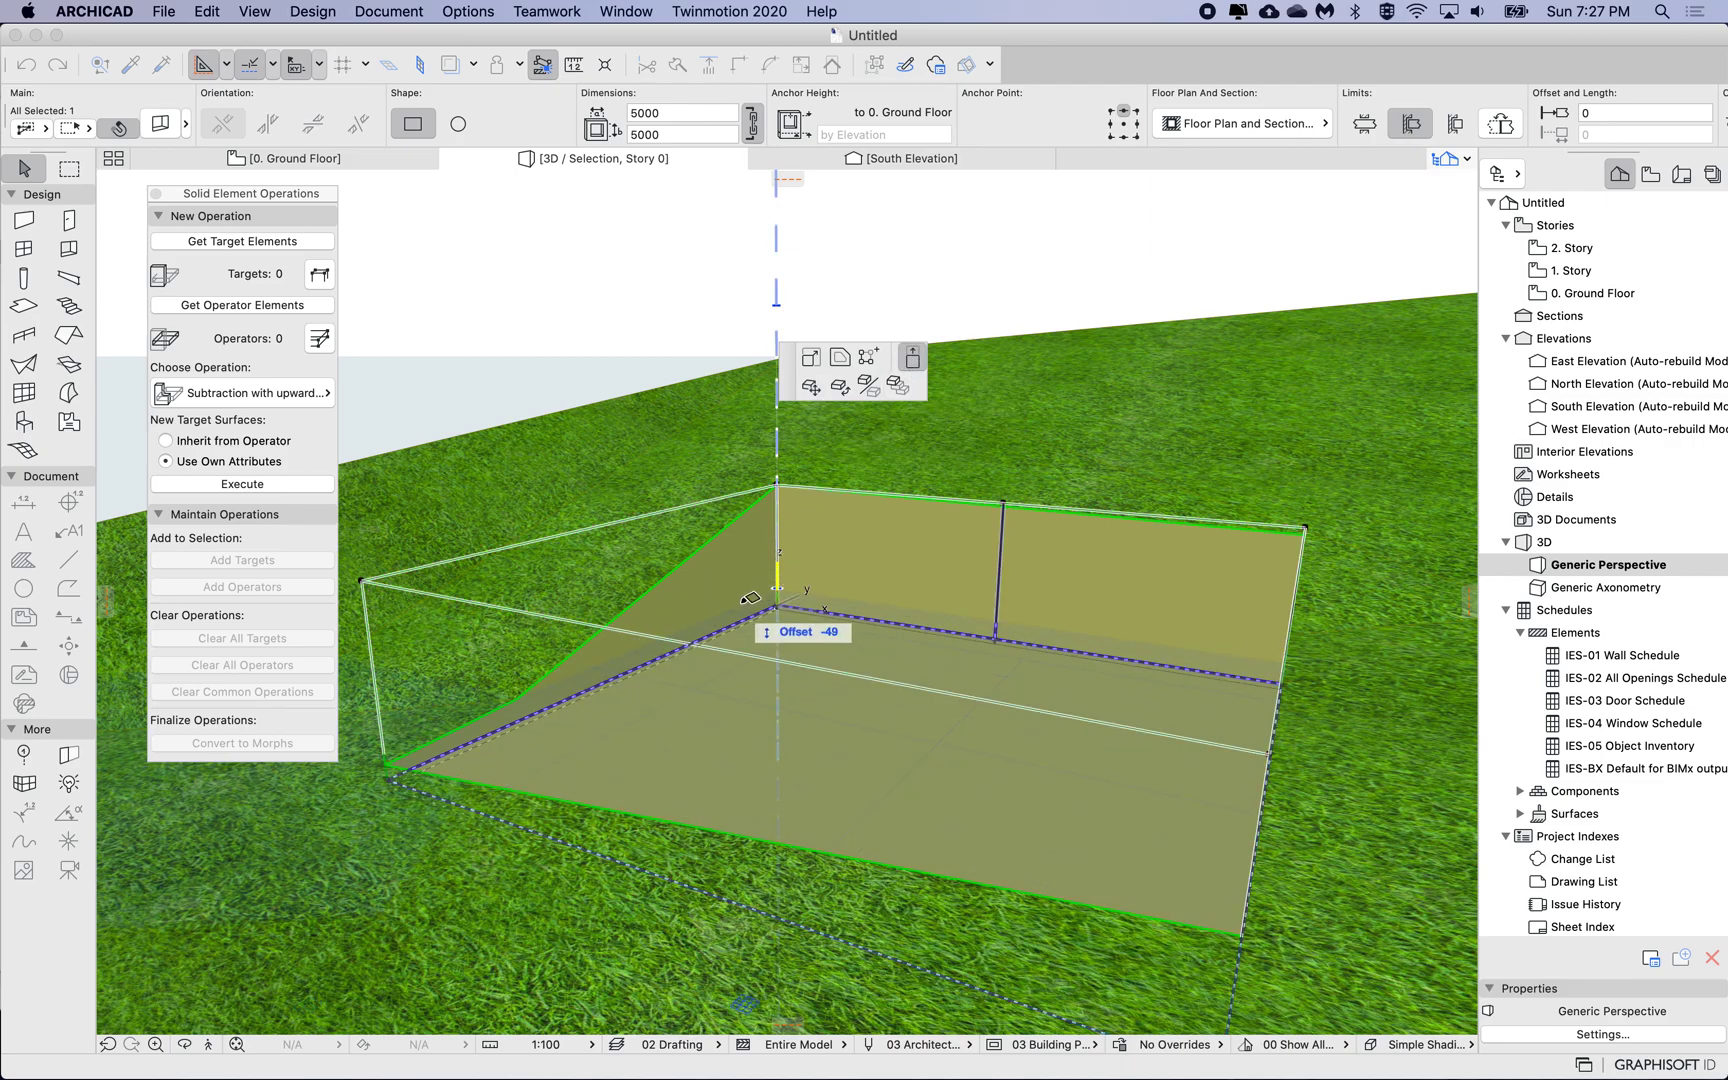
click(779, 583)
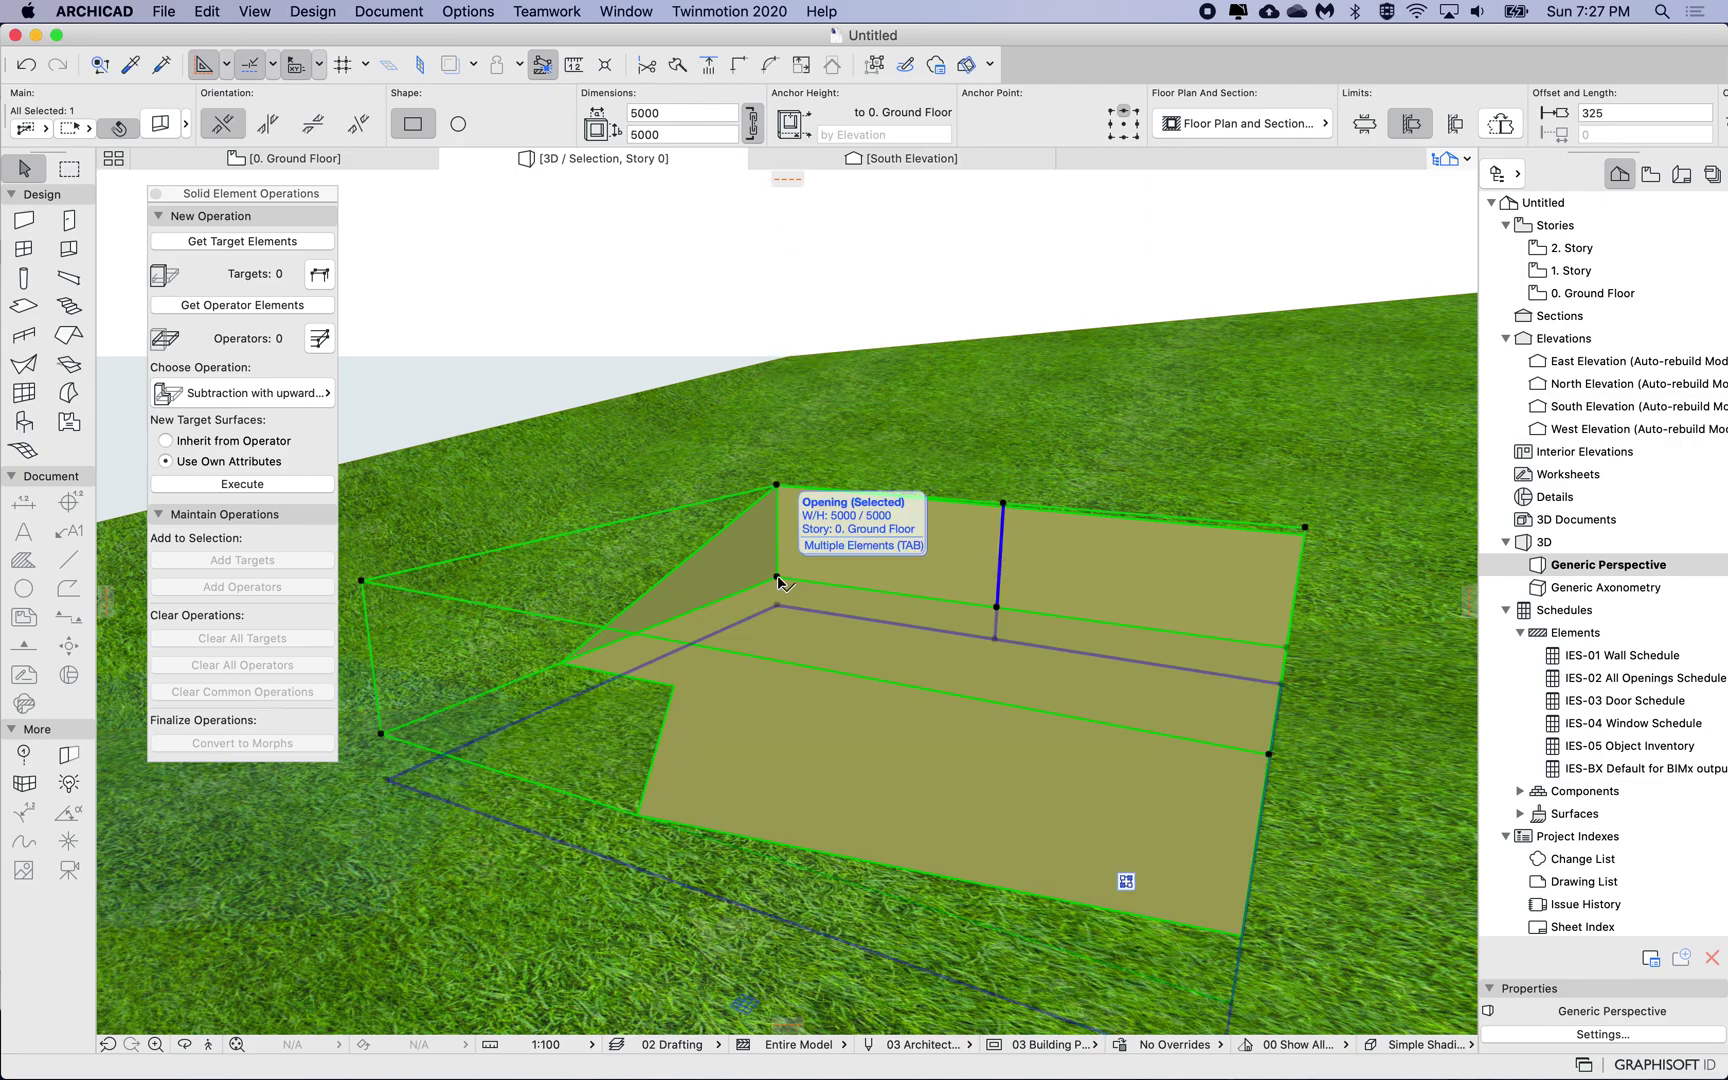
click(777, 580)
click(788, 633)
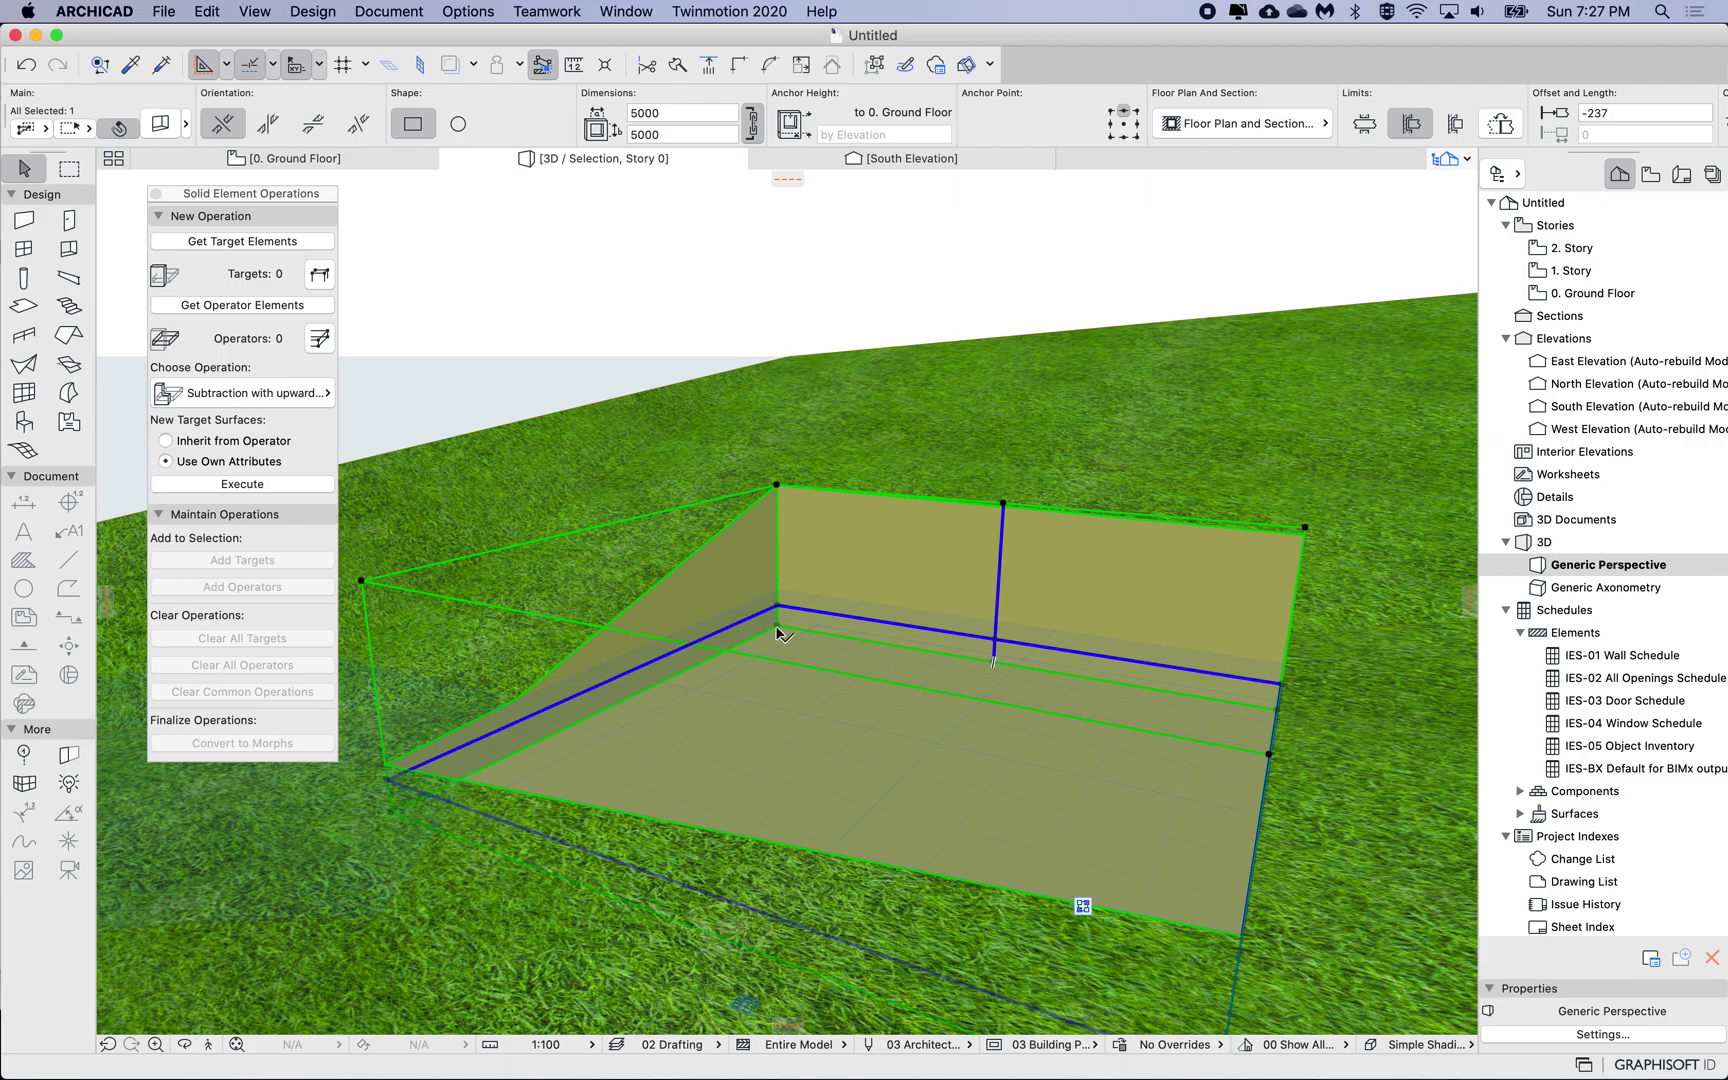
click(778, 606)
text(200)
key(Return)
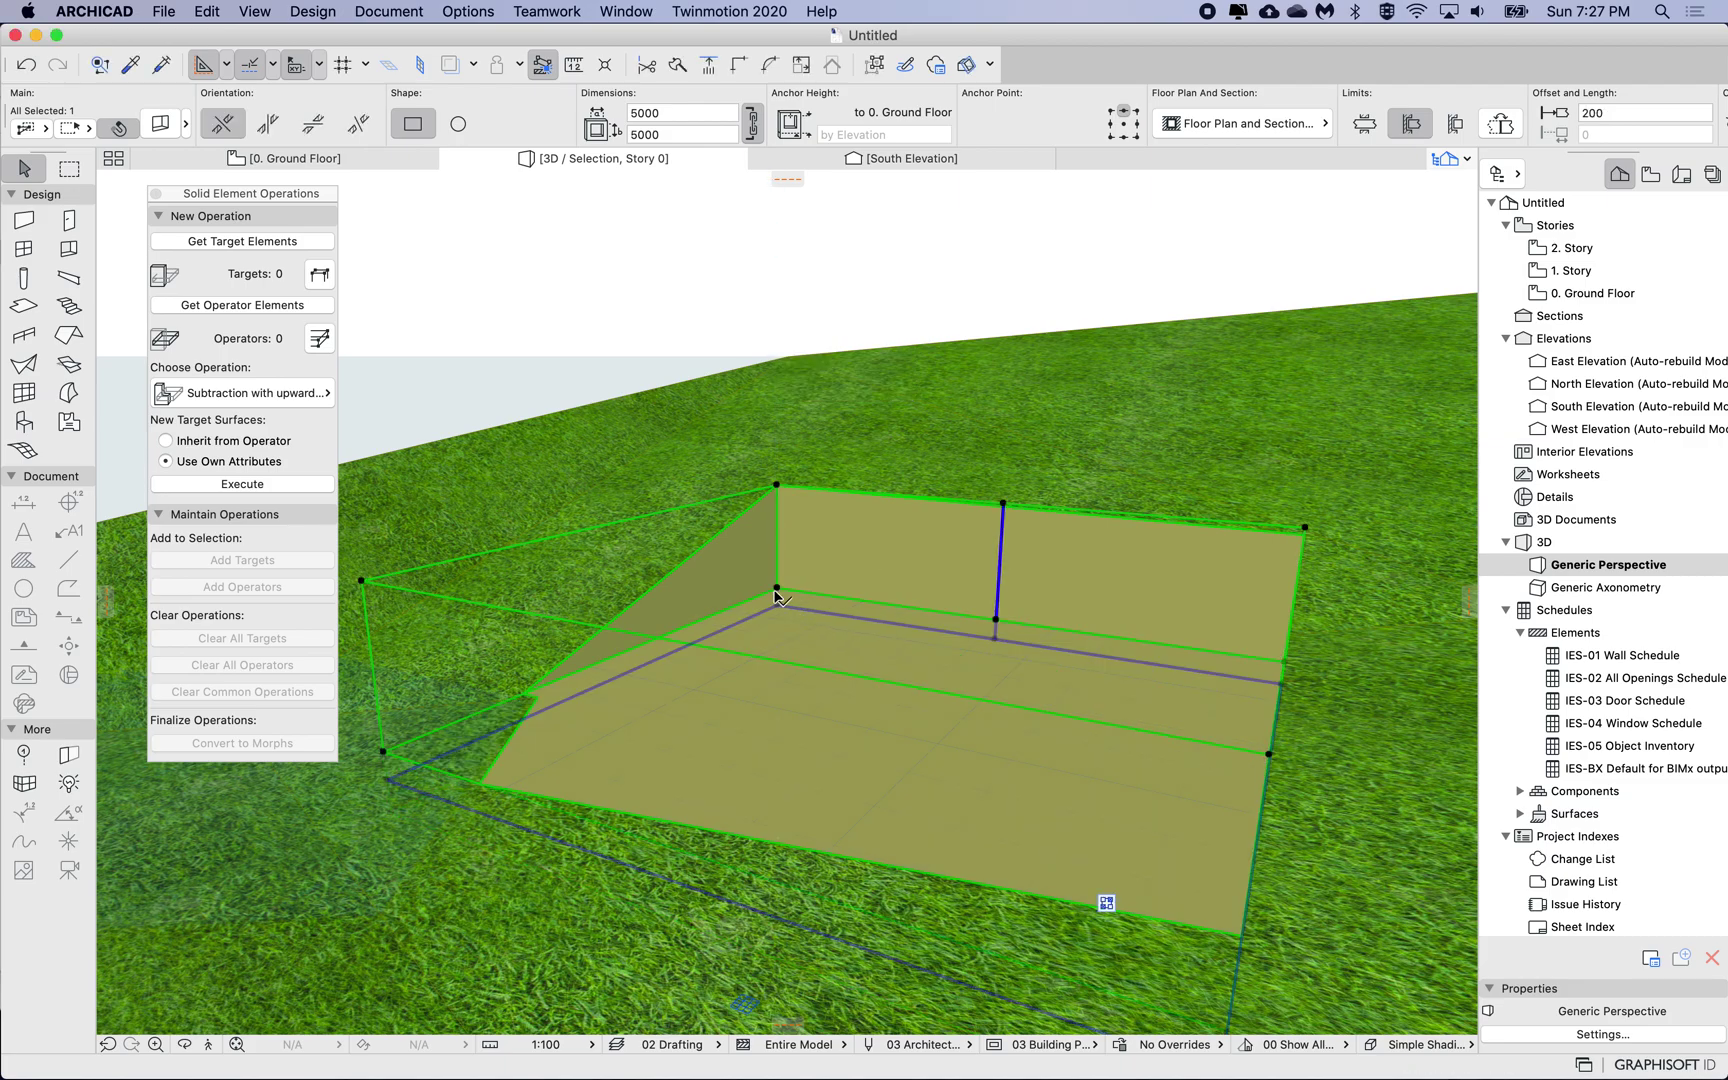
click(779, 597)
click(778, 502)
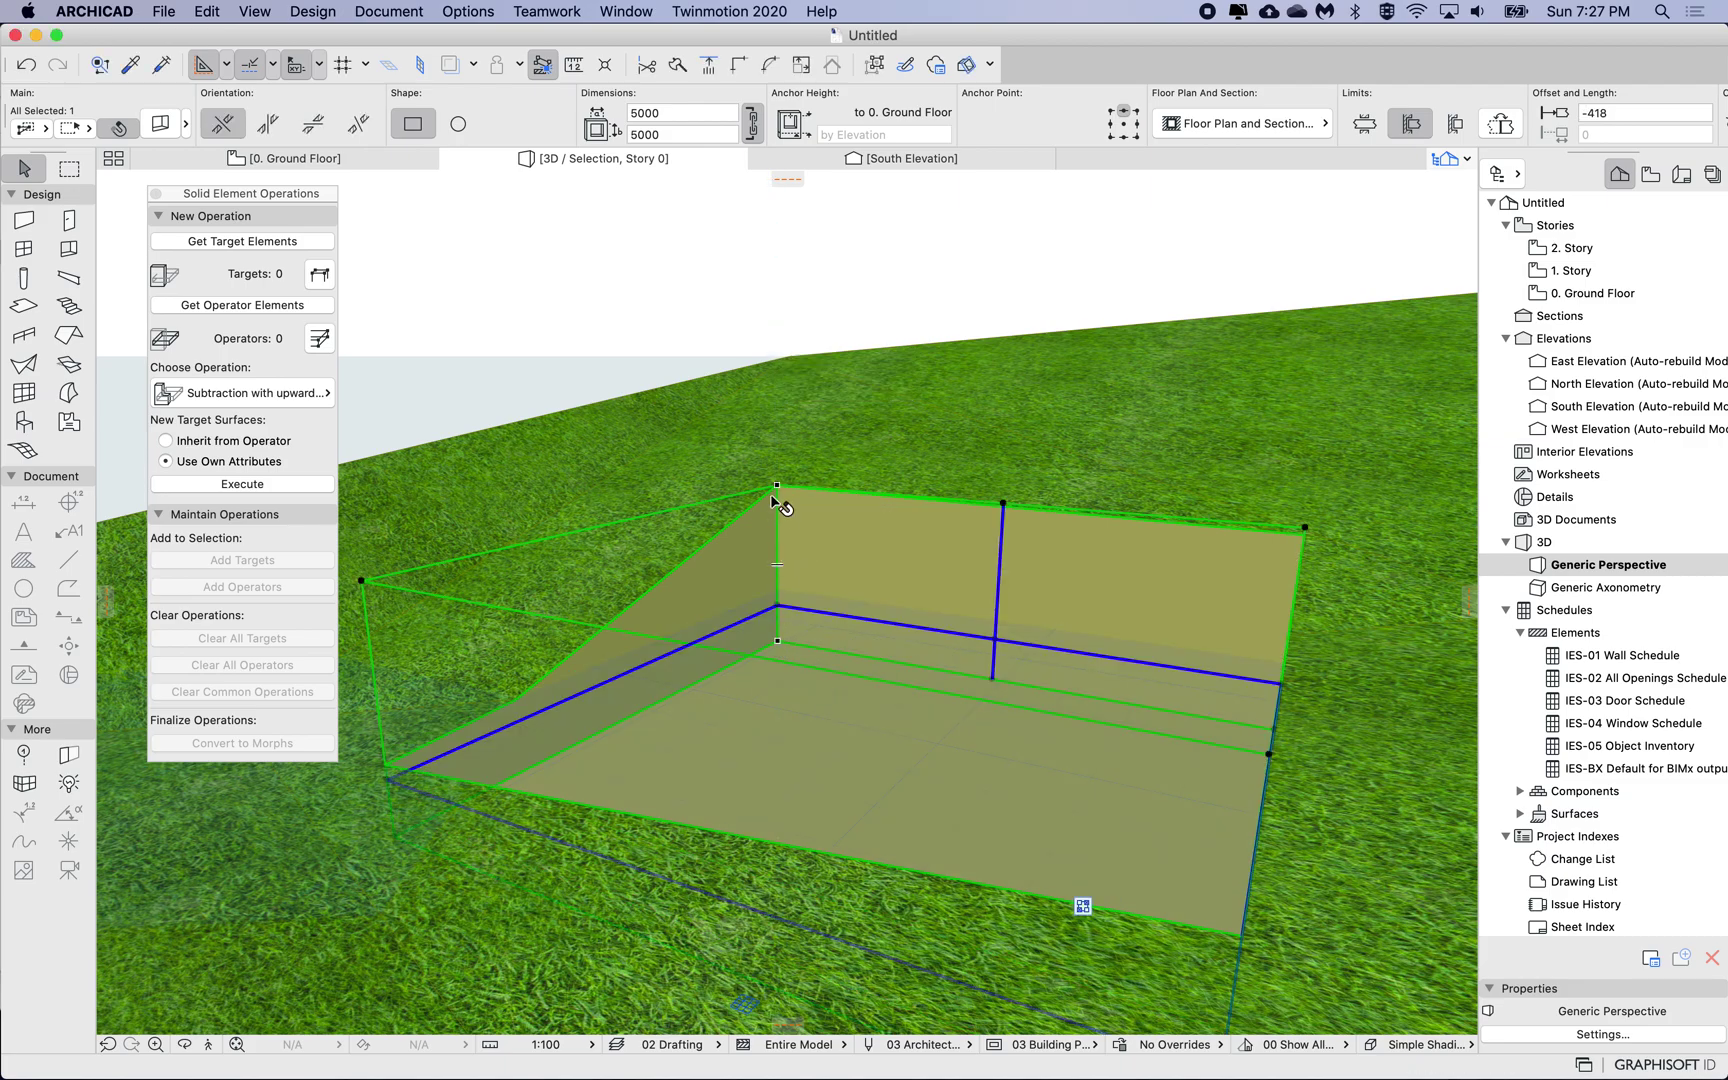
Stretch the opening's top down to a length of about 1504, and raise it above the terrain to about 2489
click(777, 489)
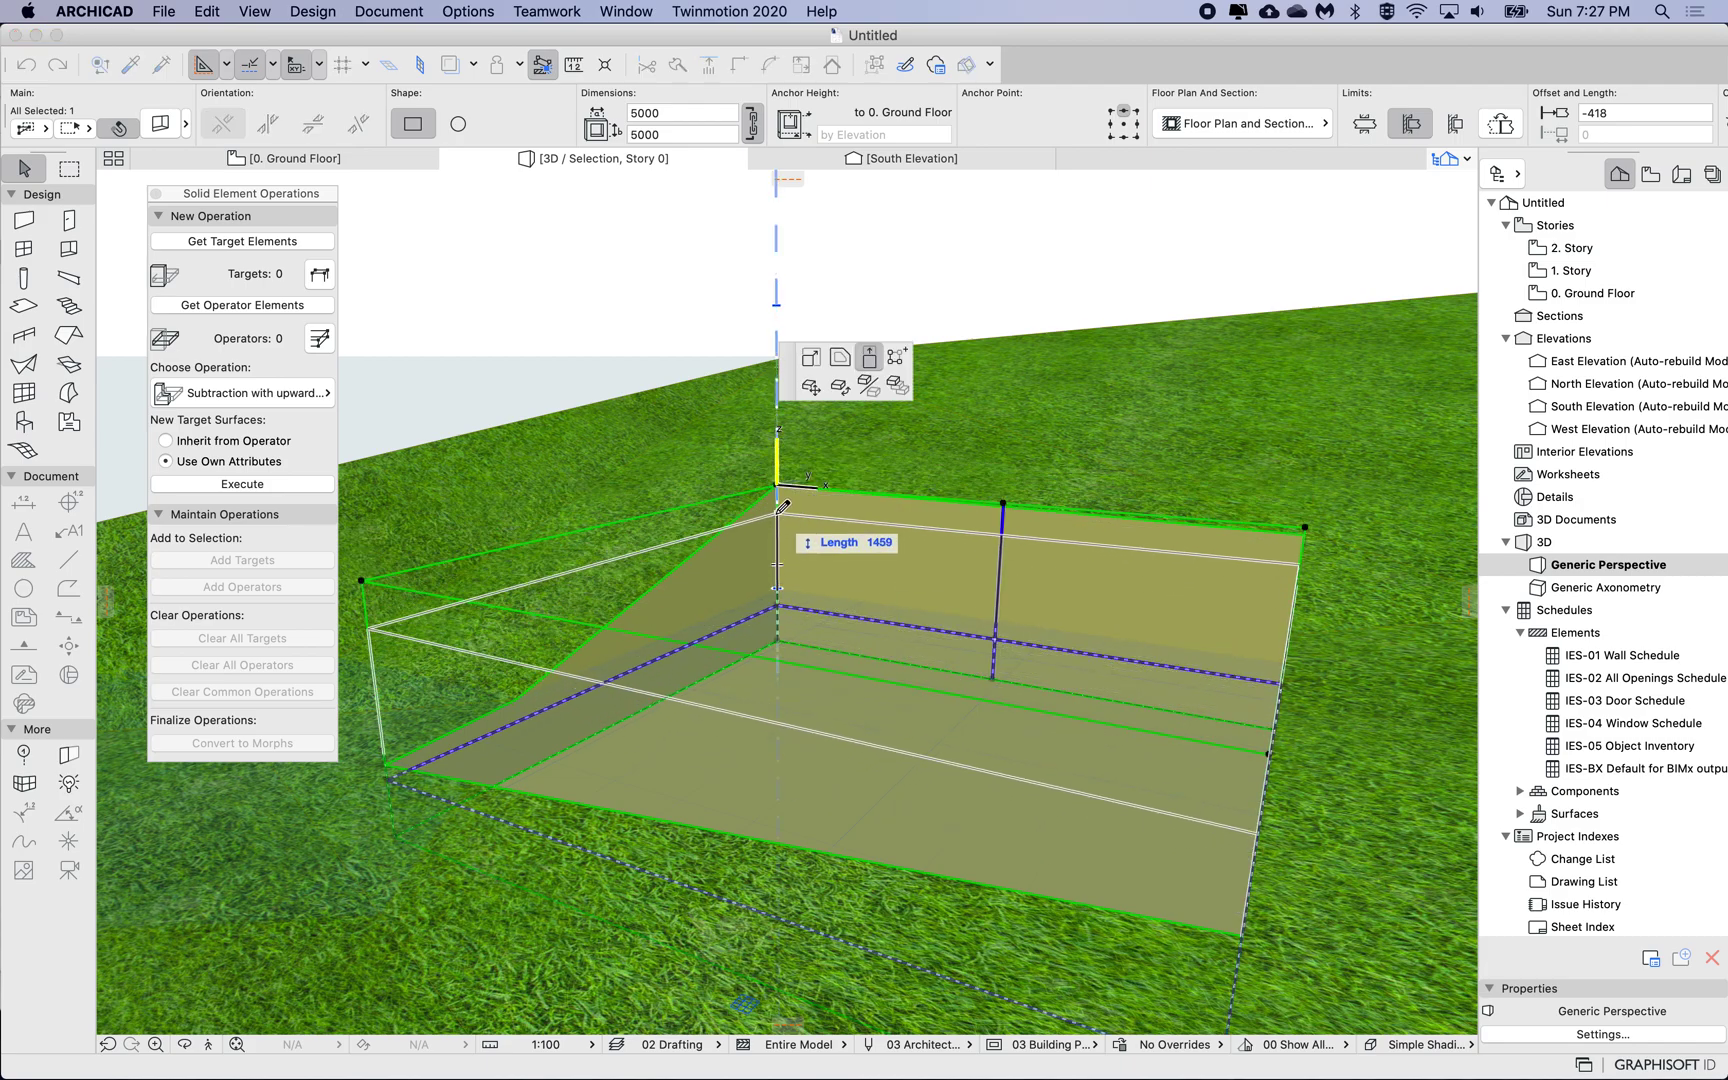
click(781, 507)
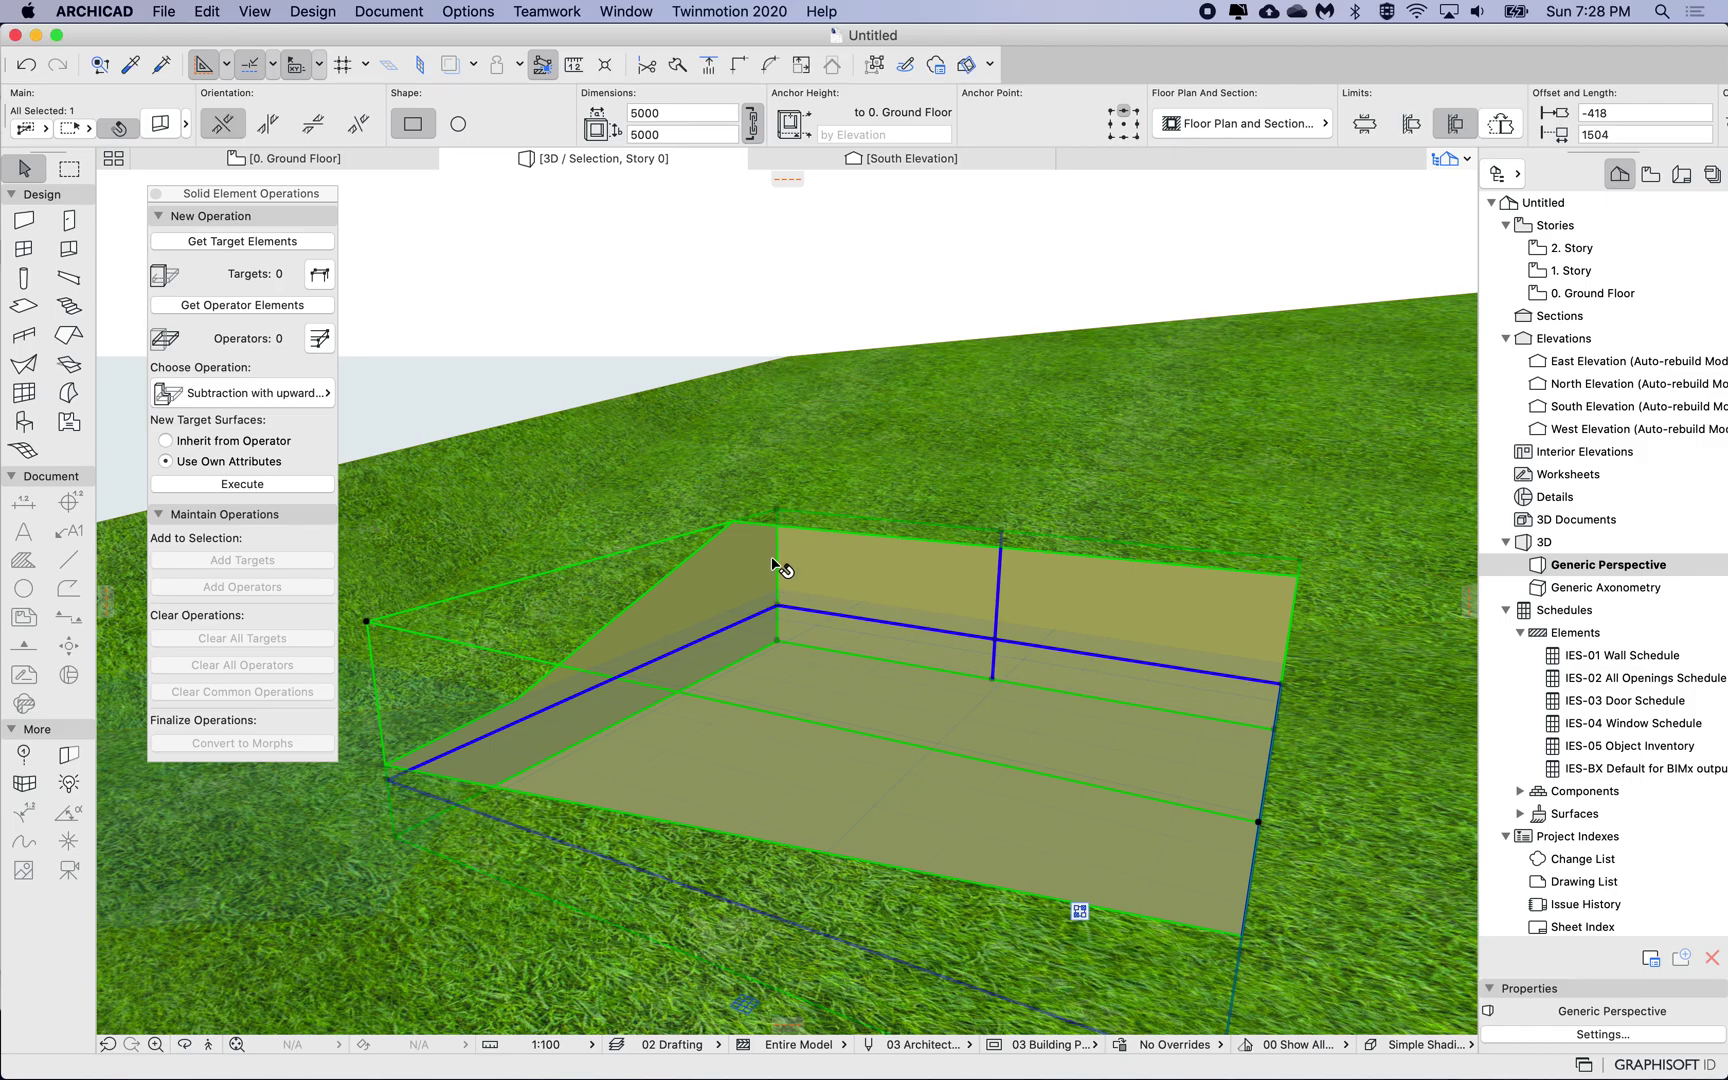
scroll(790, 594, up, 5)
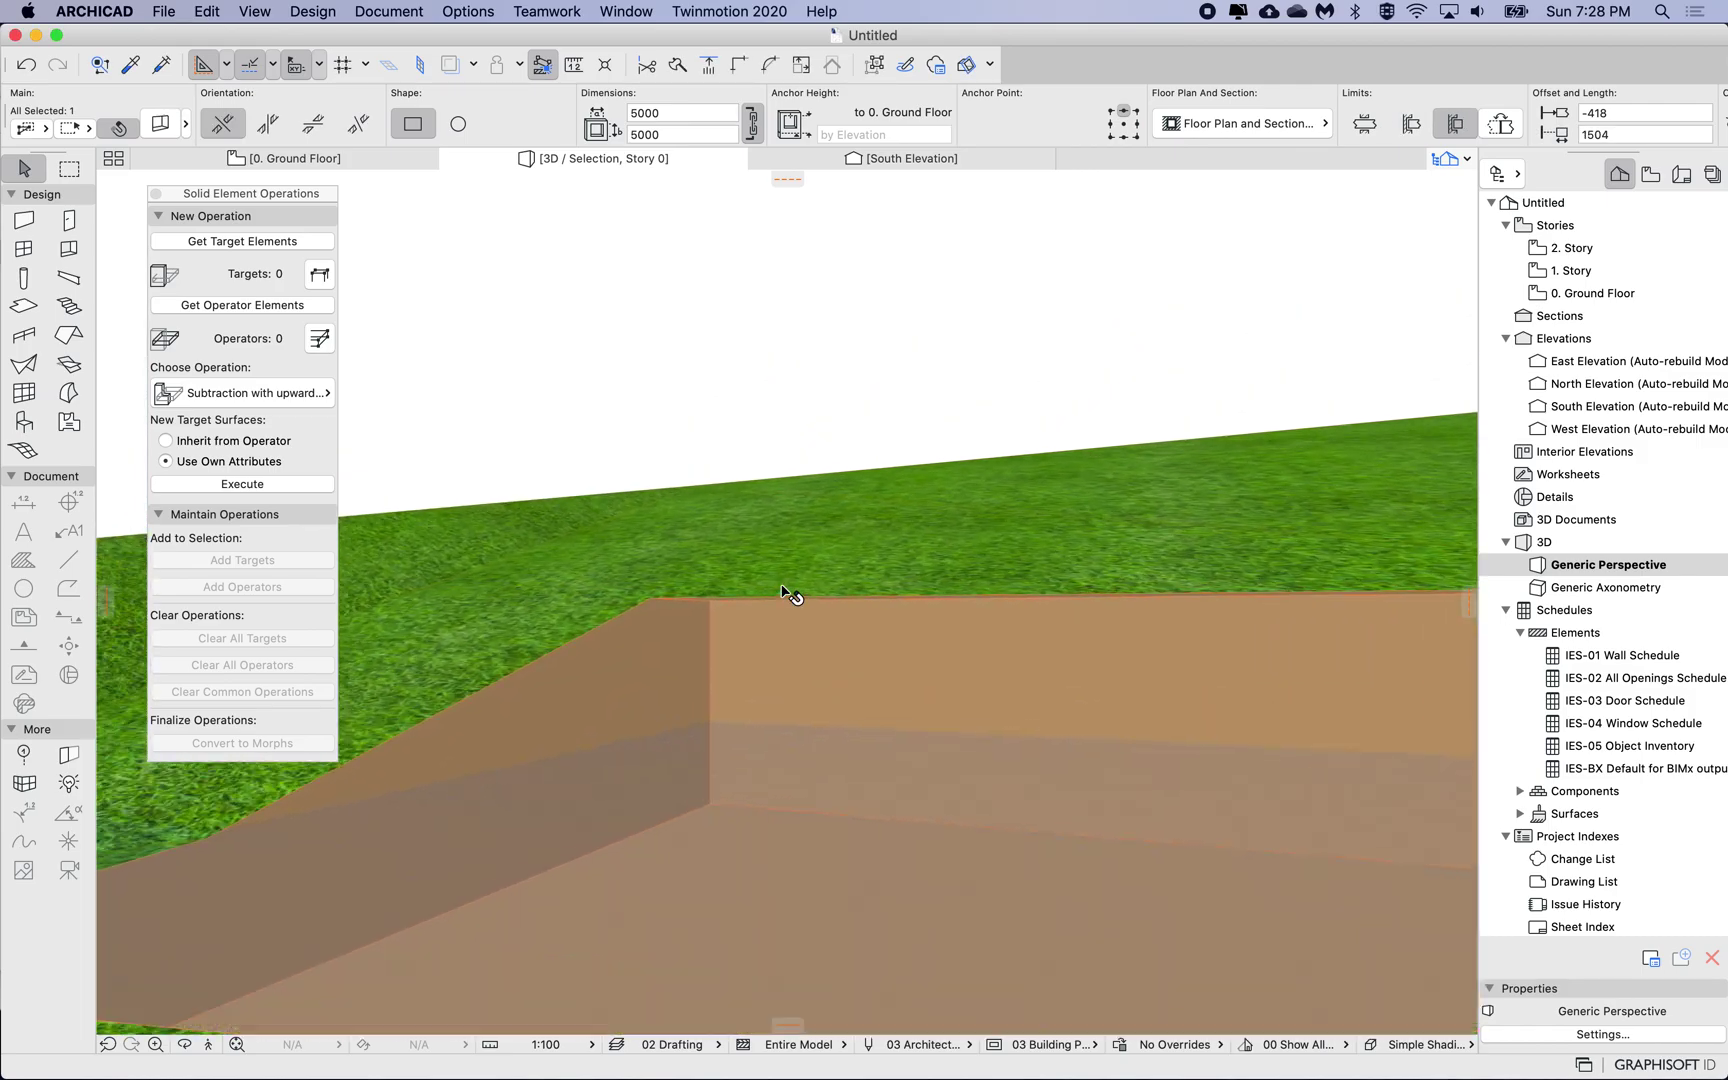
click(710, 604)
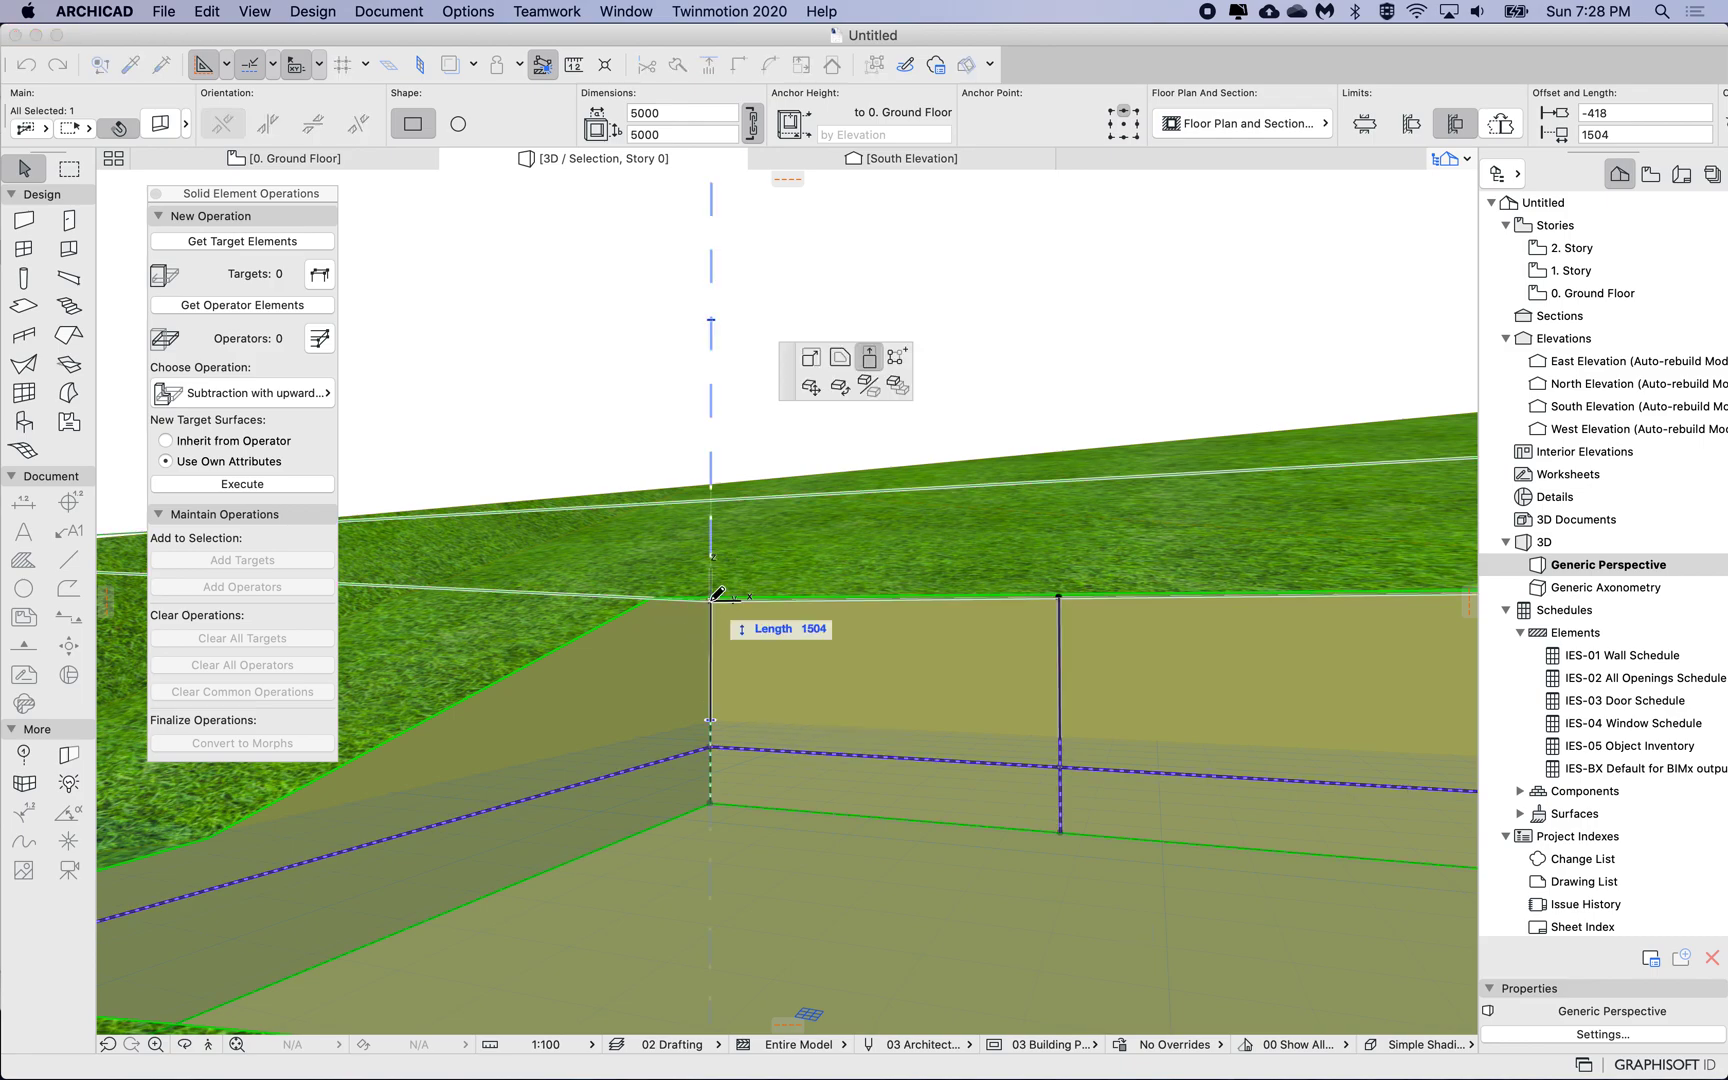
click(717, 470)
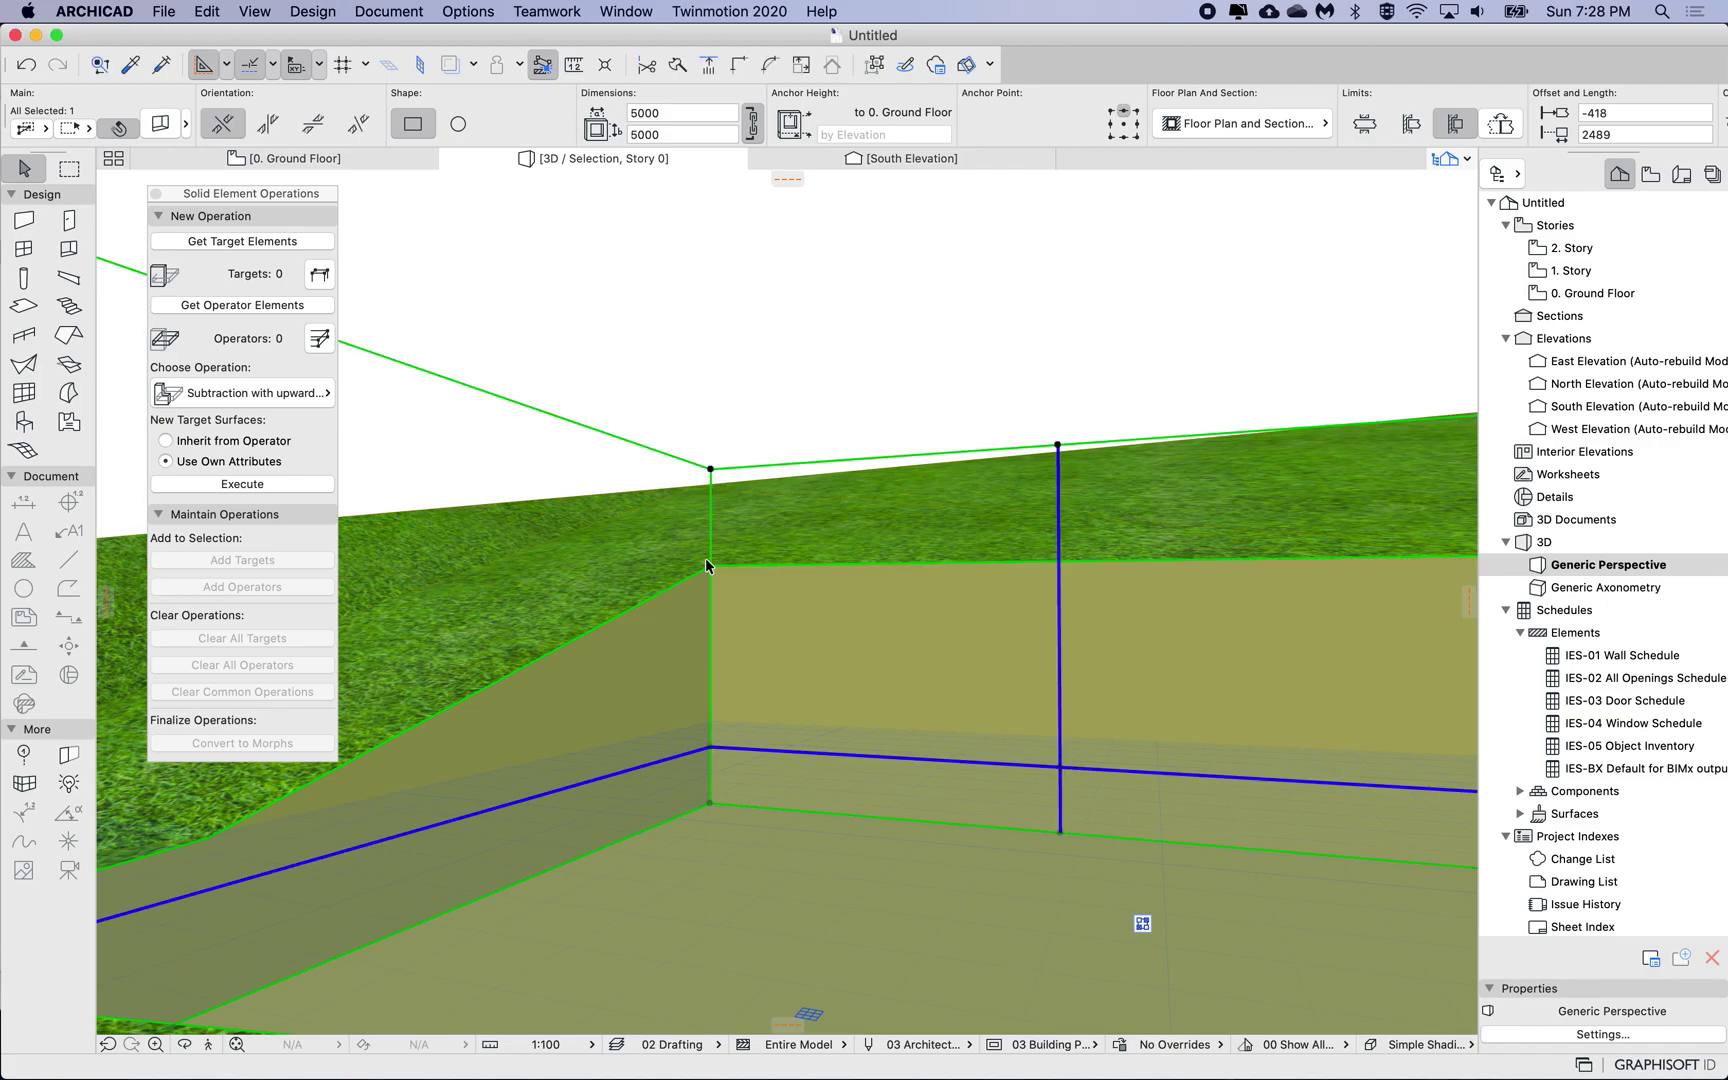
shift+middle_drag(717, 476, 713, 602)
scroll(697, 630, down, 5)
scroll(700, 635, down, 5)
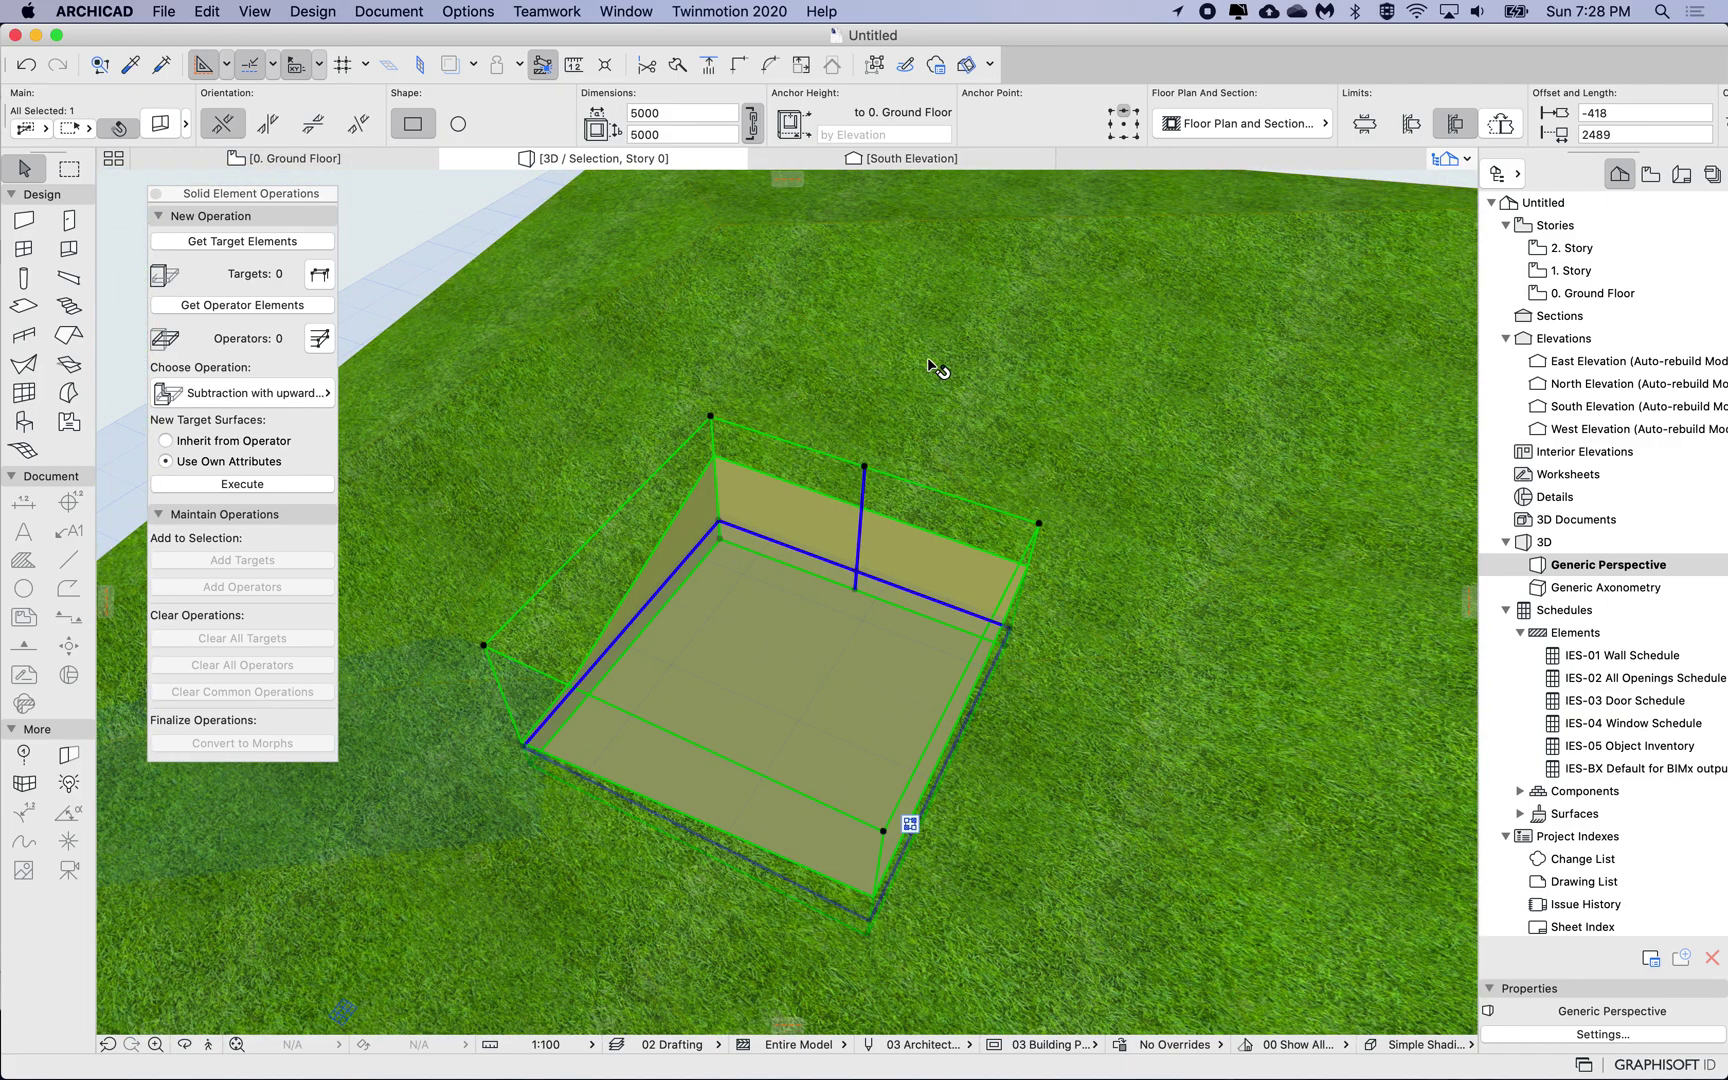
Select the terrain mesh and change its building material to Gravel in the mesh settings
click(876, 357)
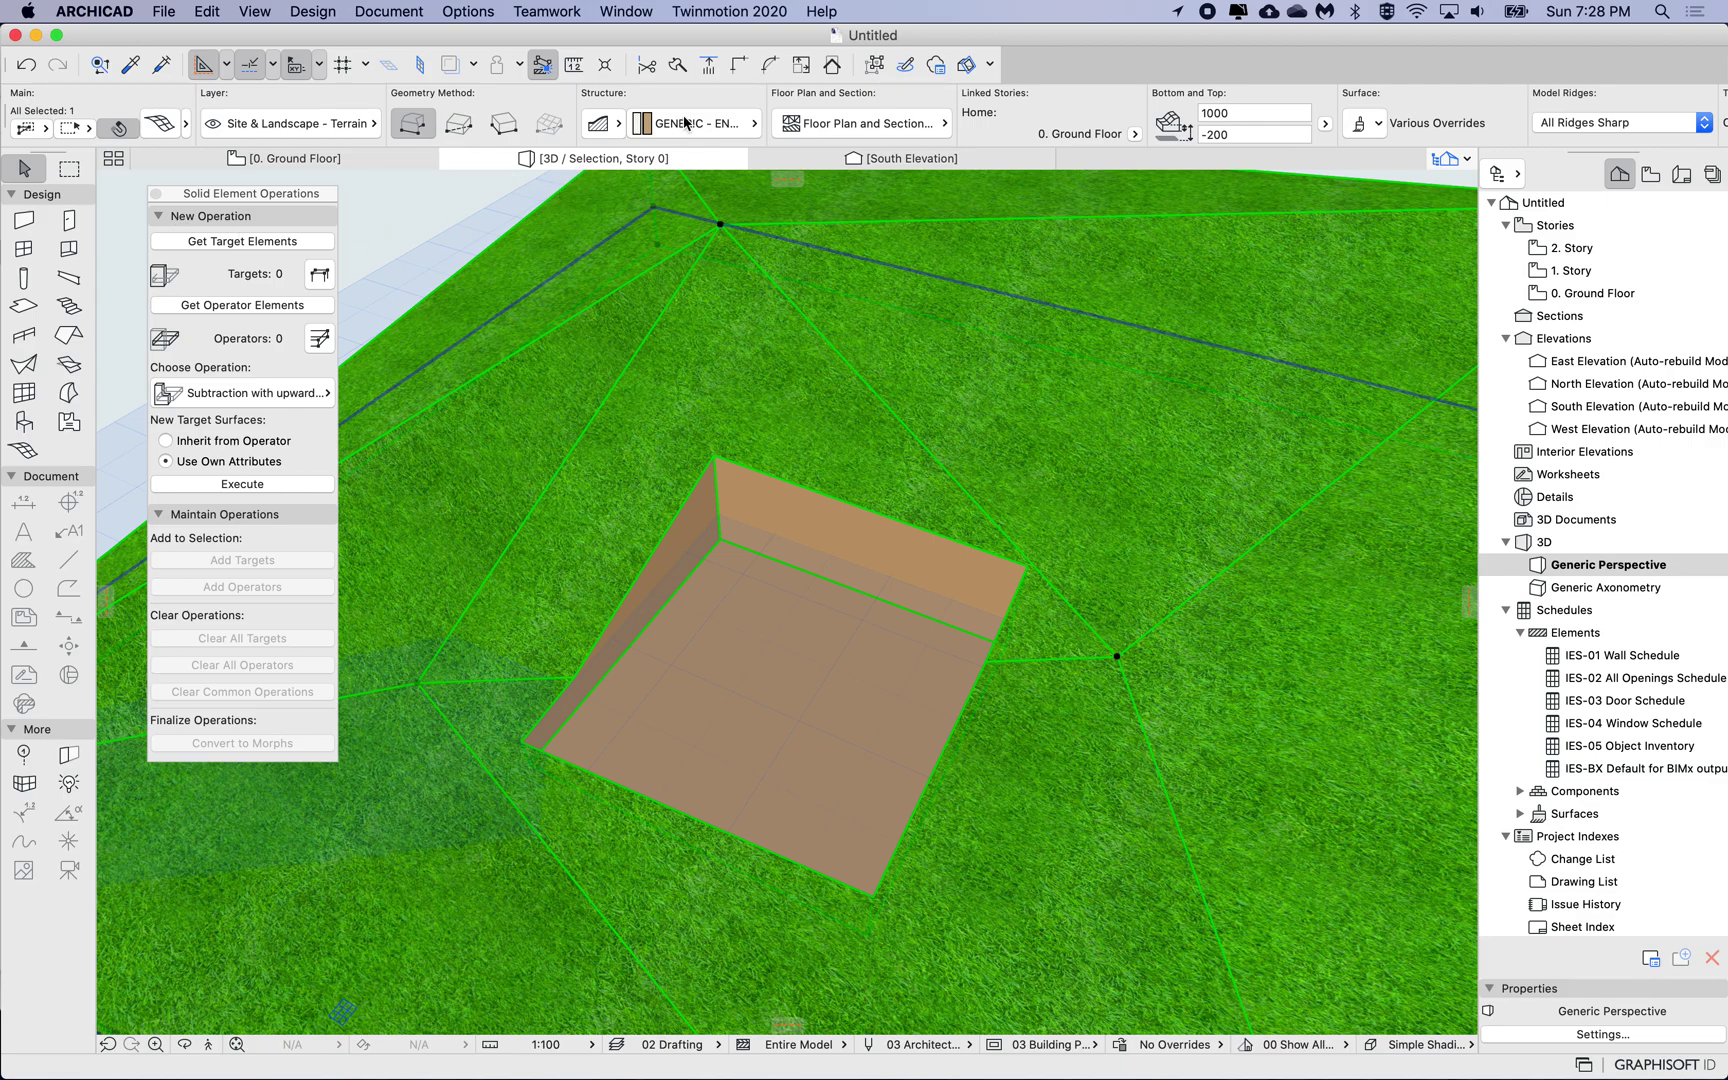
click(162, 121)
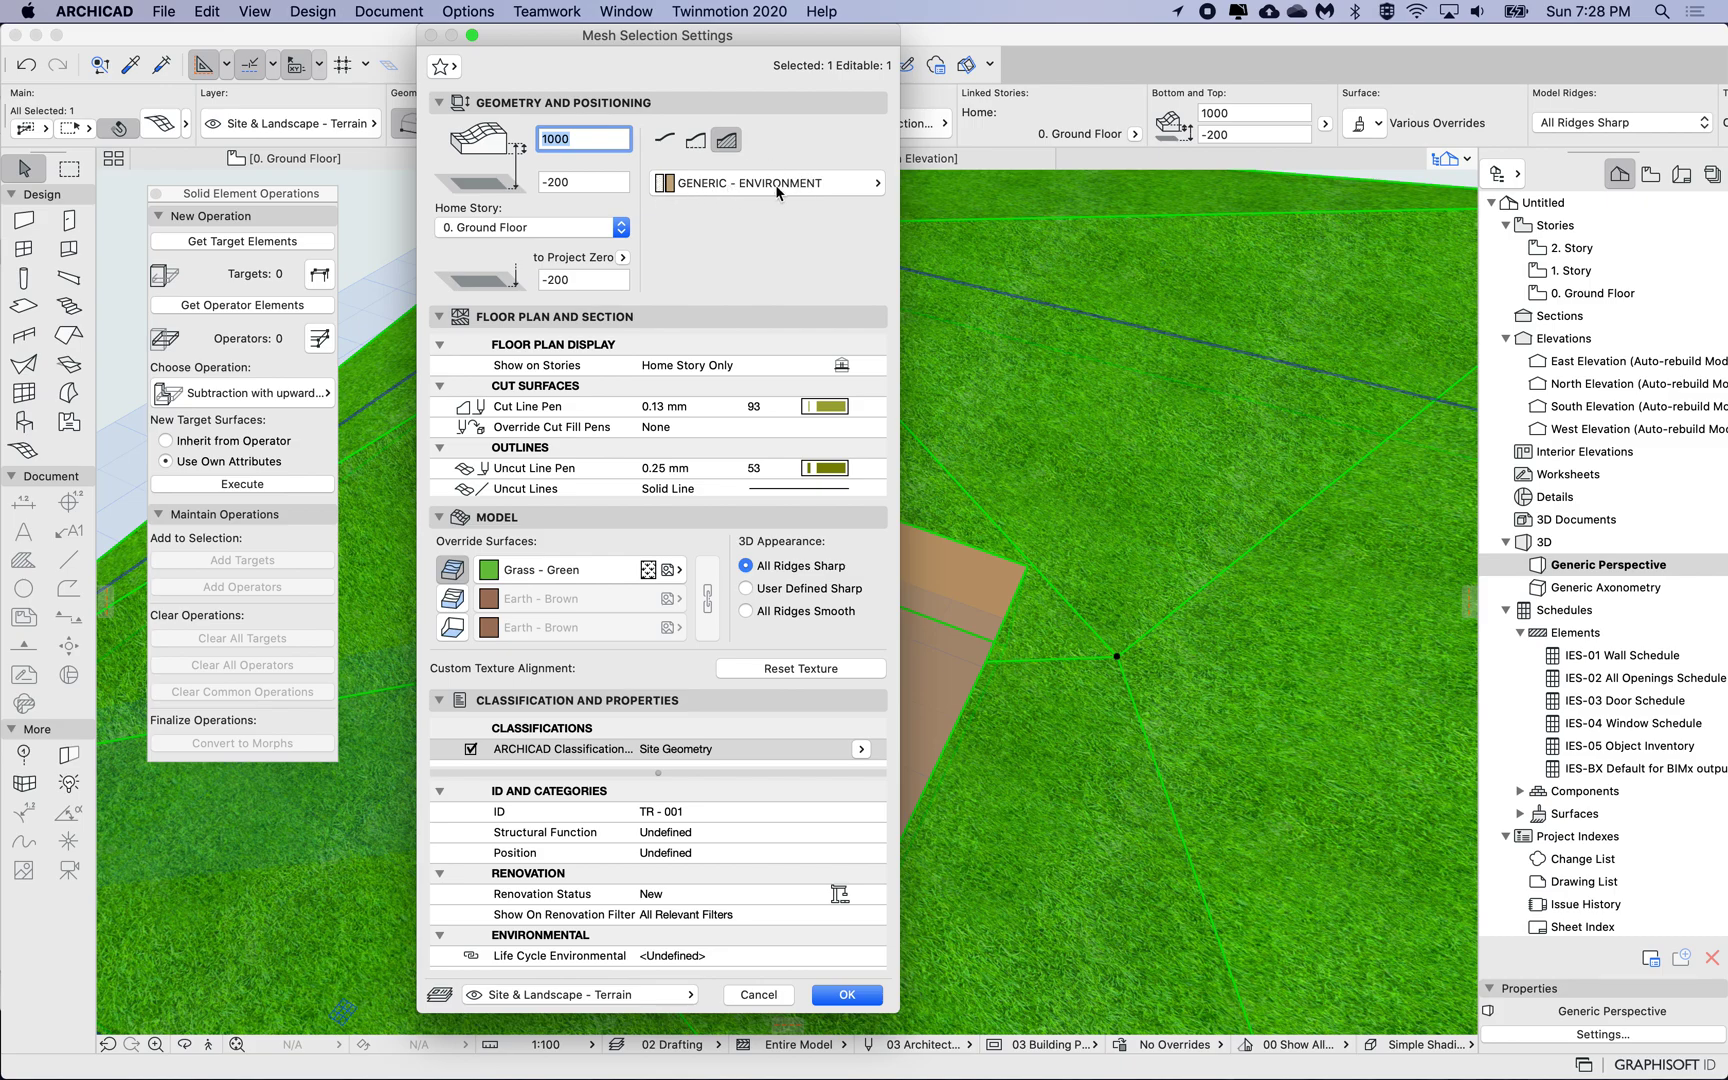
click(777, 187)
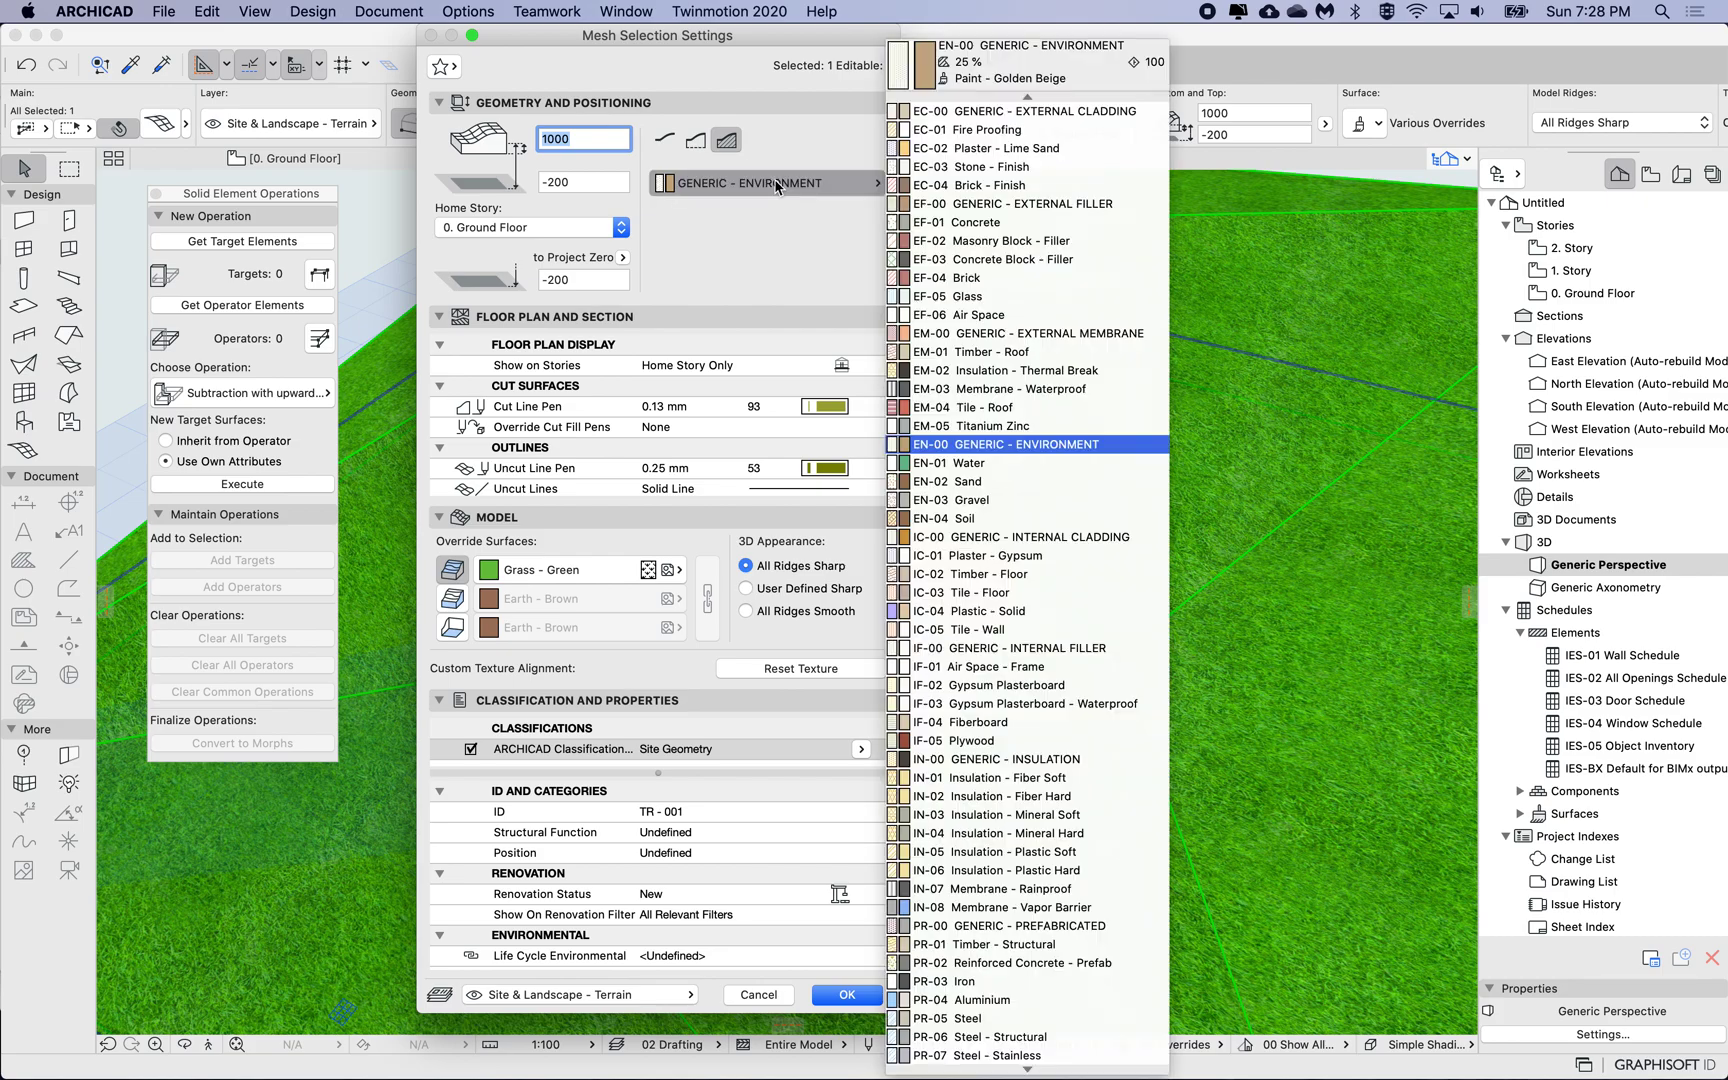
click(1000, 500)
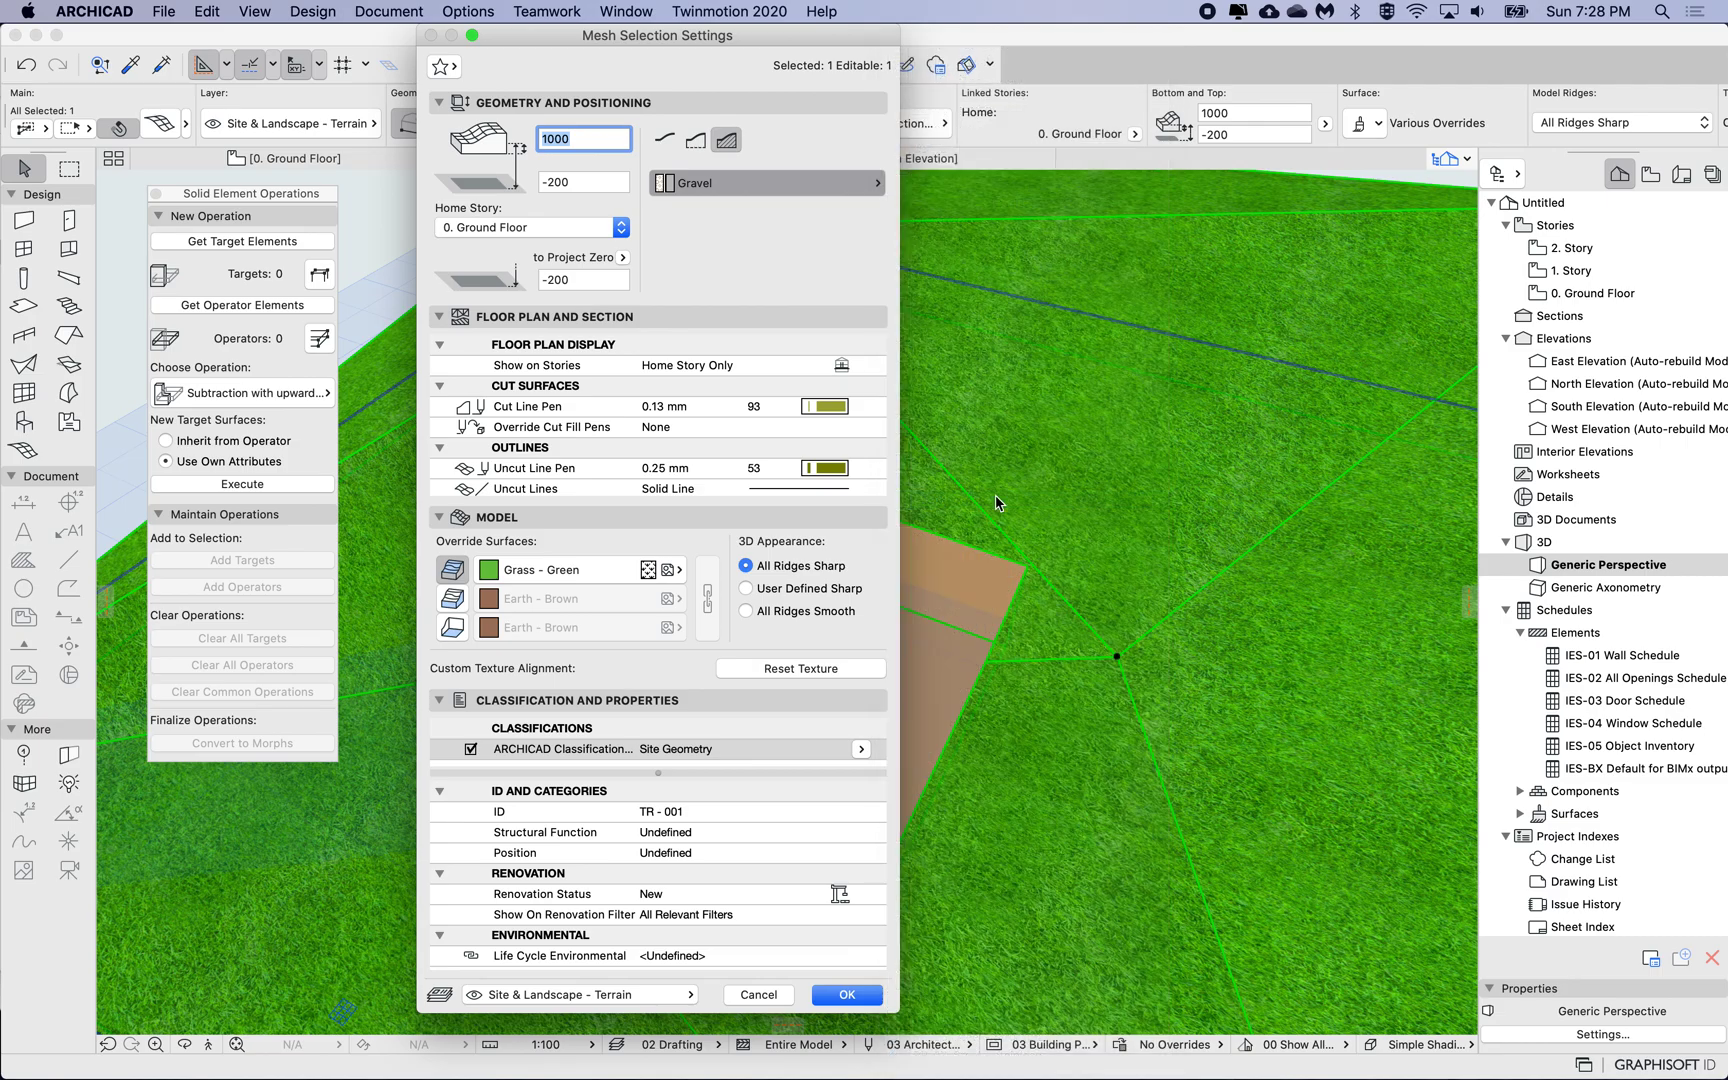
click(842, 183)
click(845, 188)
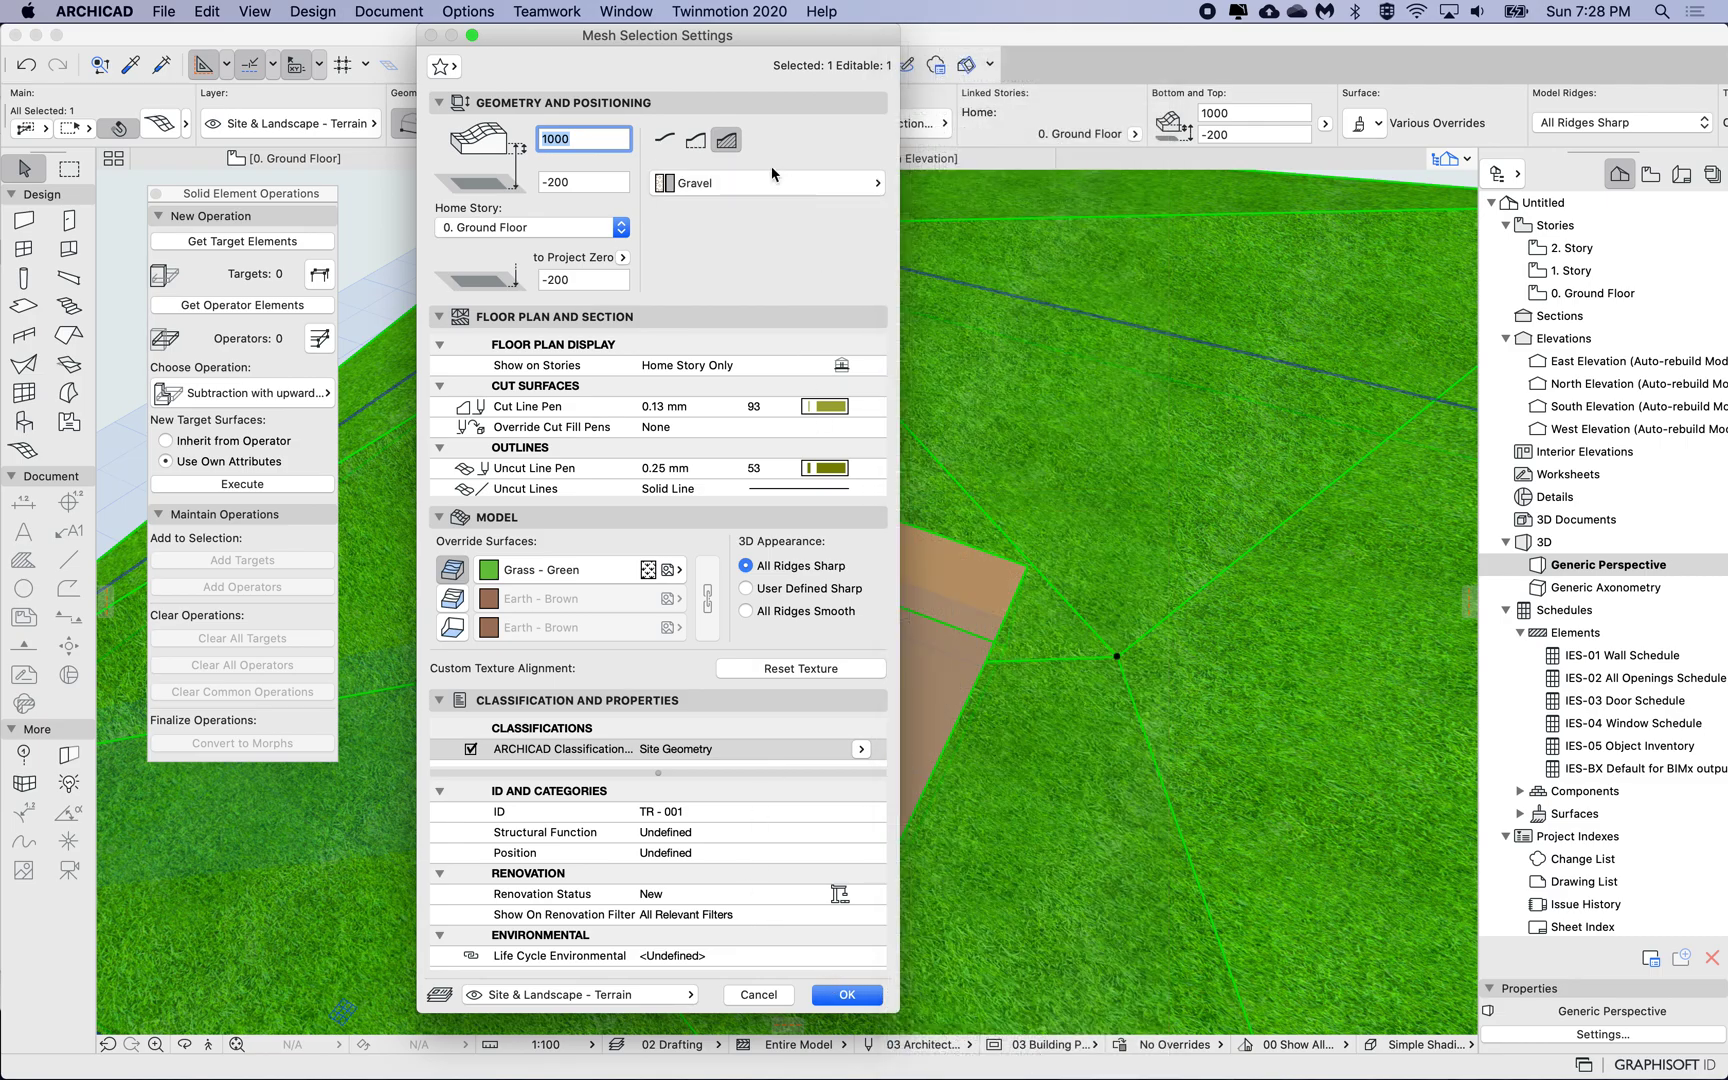
click(847, 995)
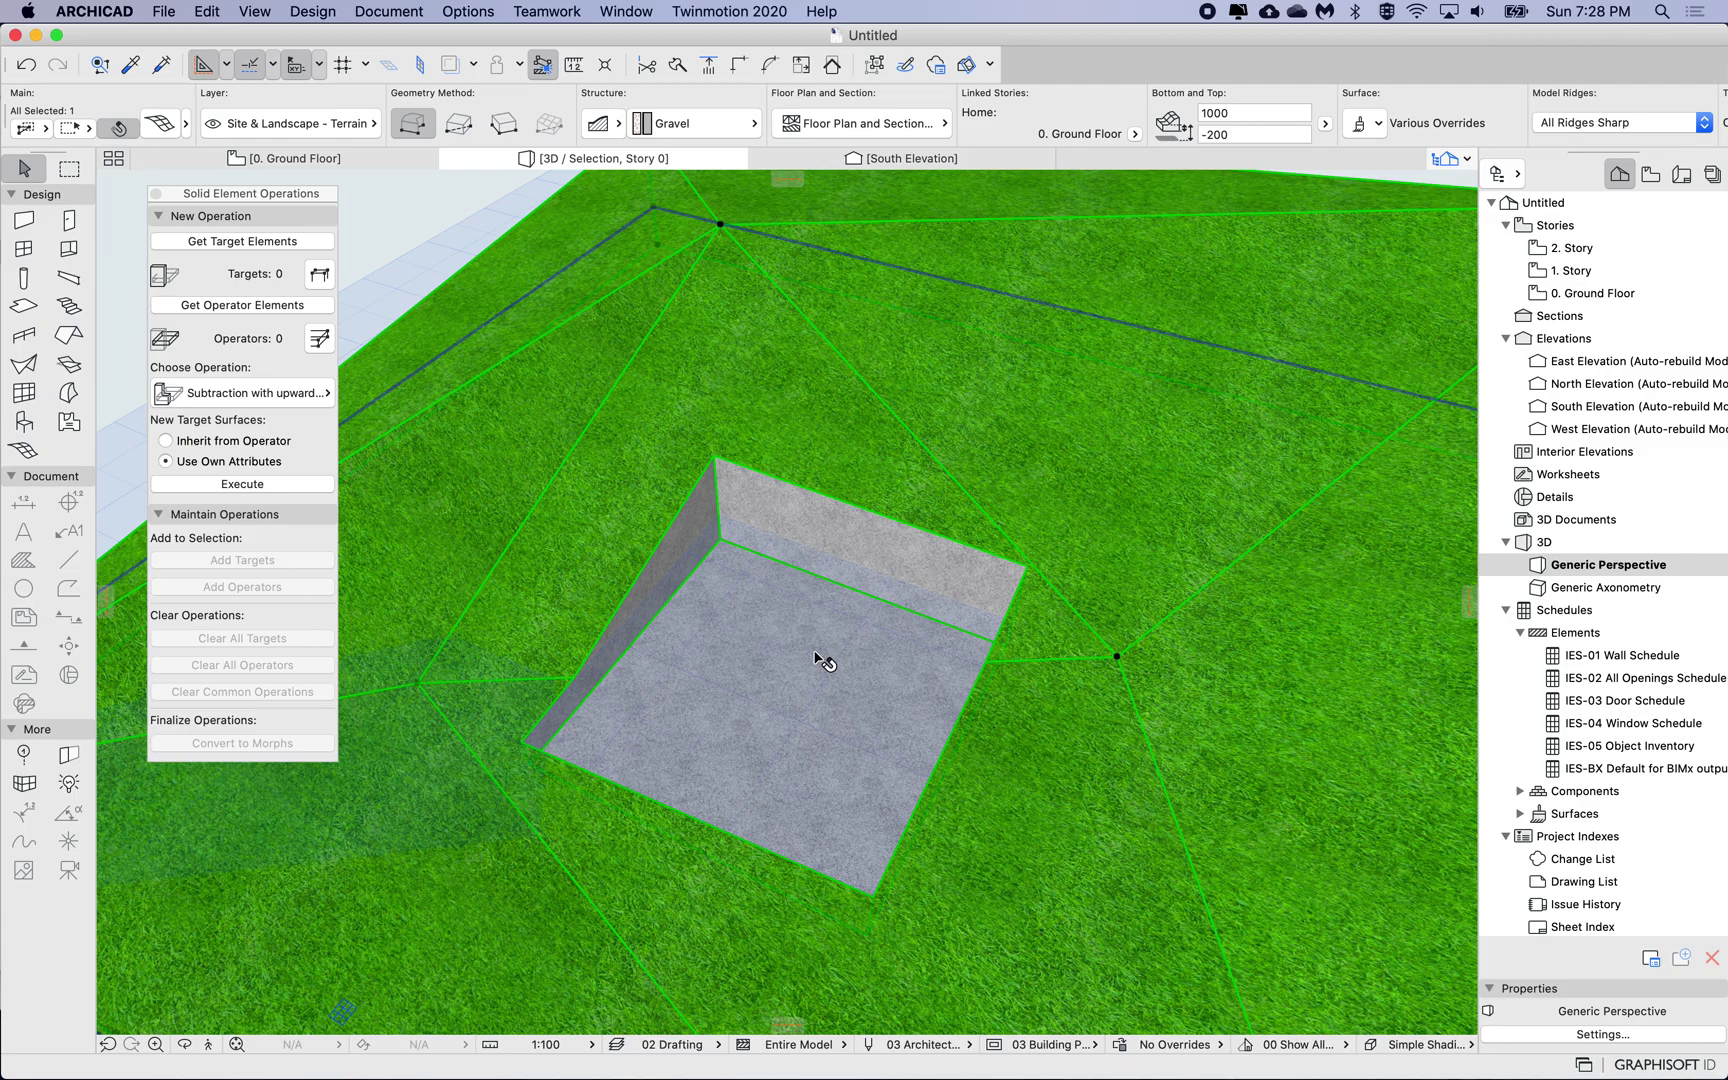
Examine the recessed opening's walls and floor in the terrain from several angles, with the mesh and the opening selected in turn
scroll(815, 653, left, 3)
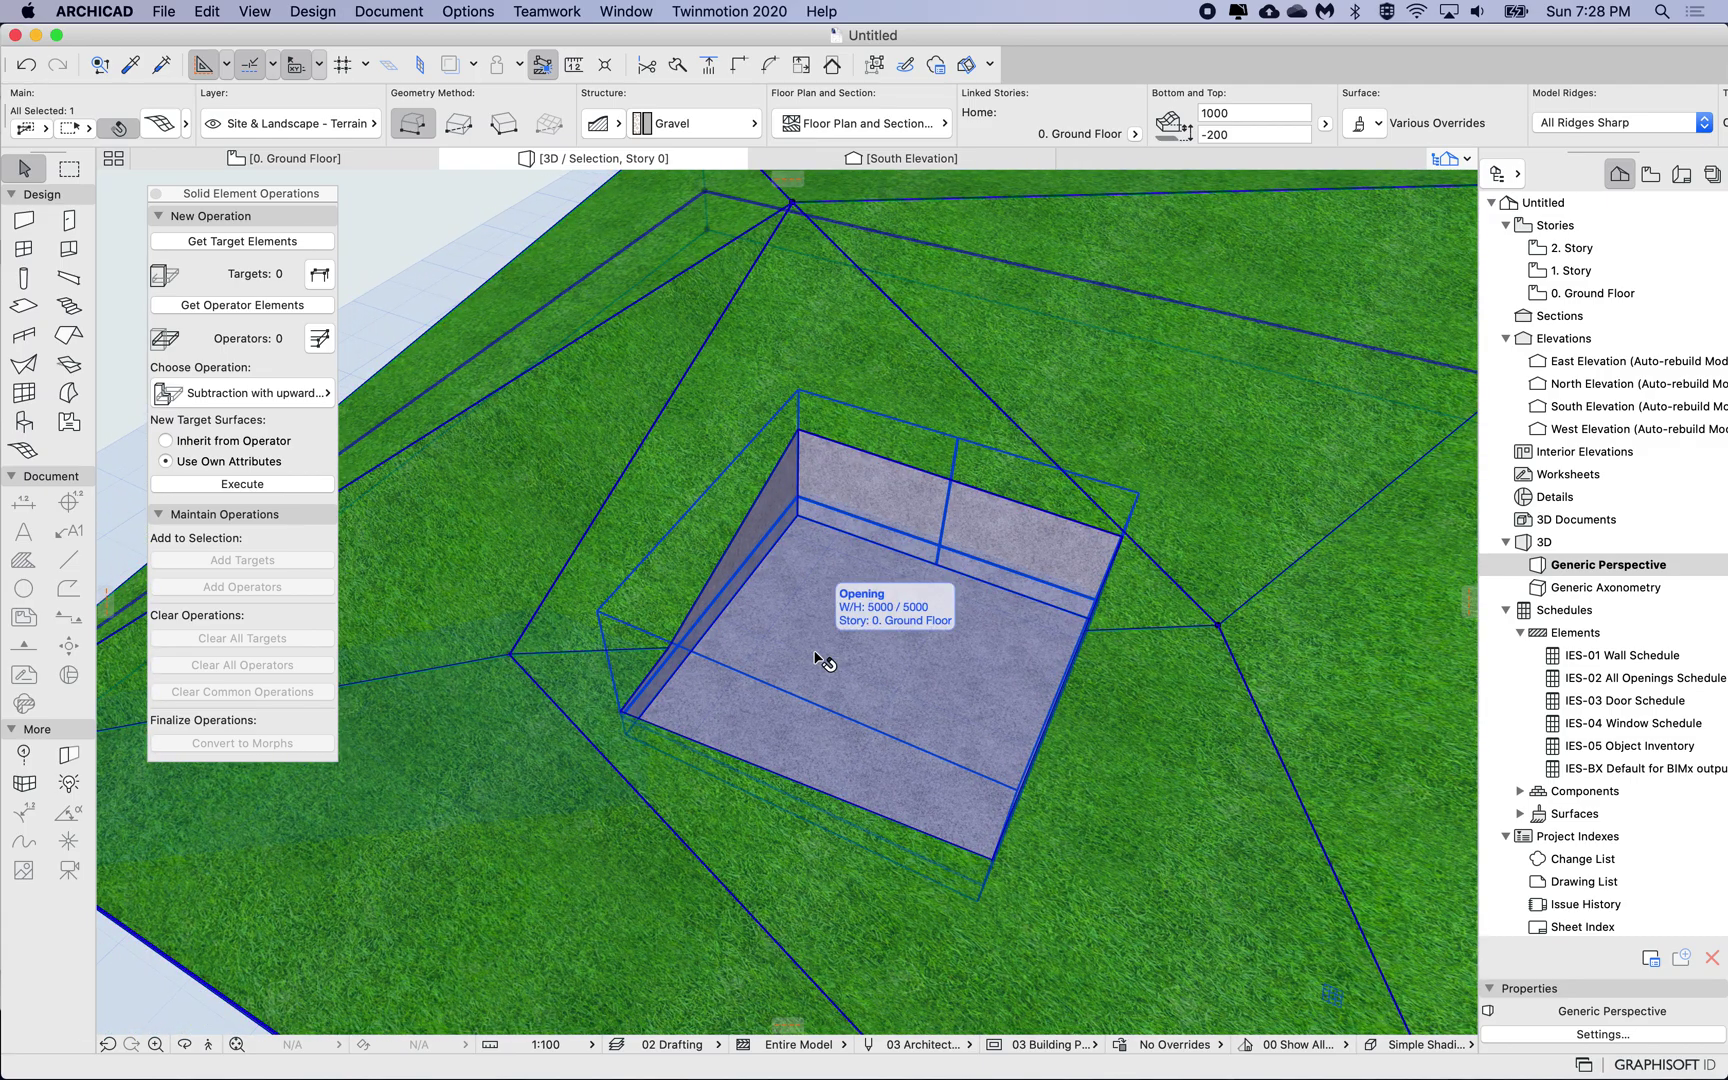
shift+middle_drag(815, 653, 985, 612)
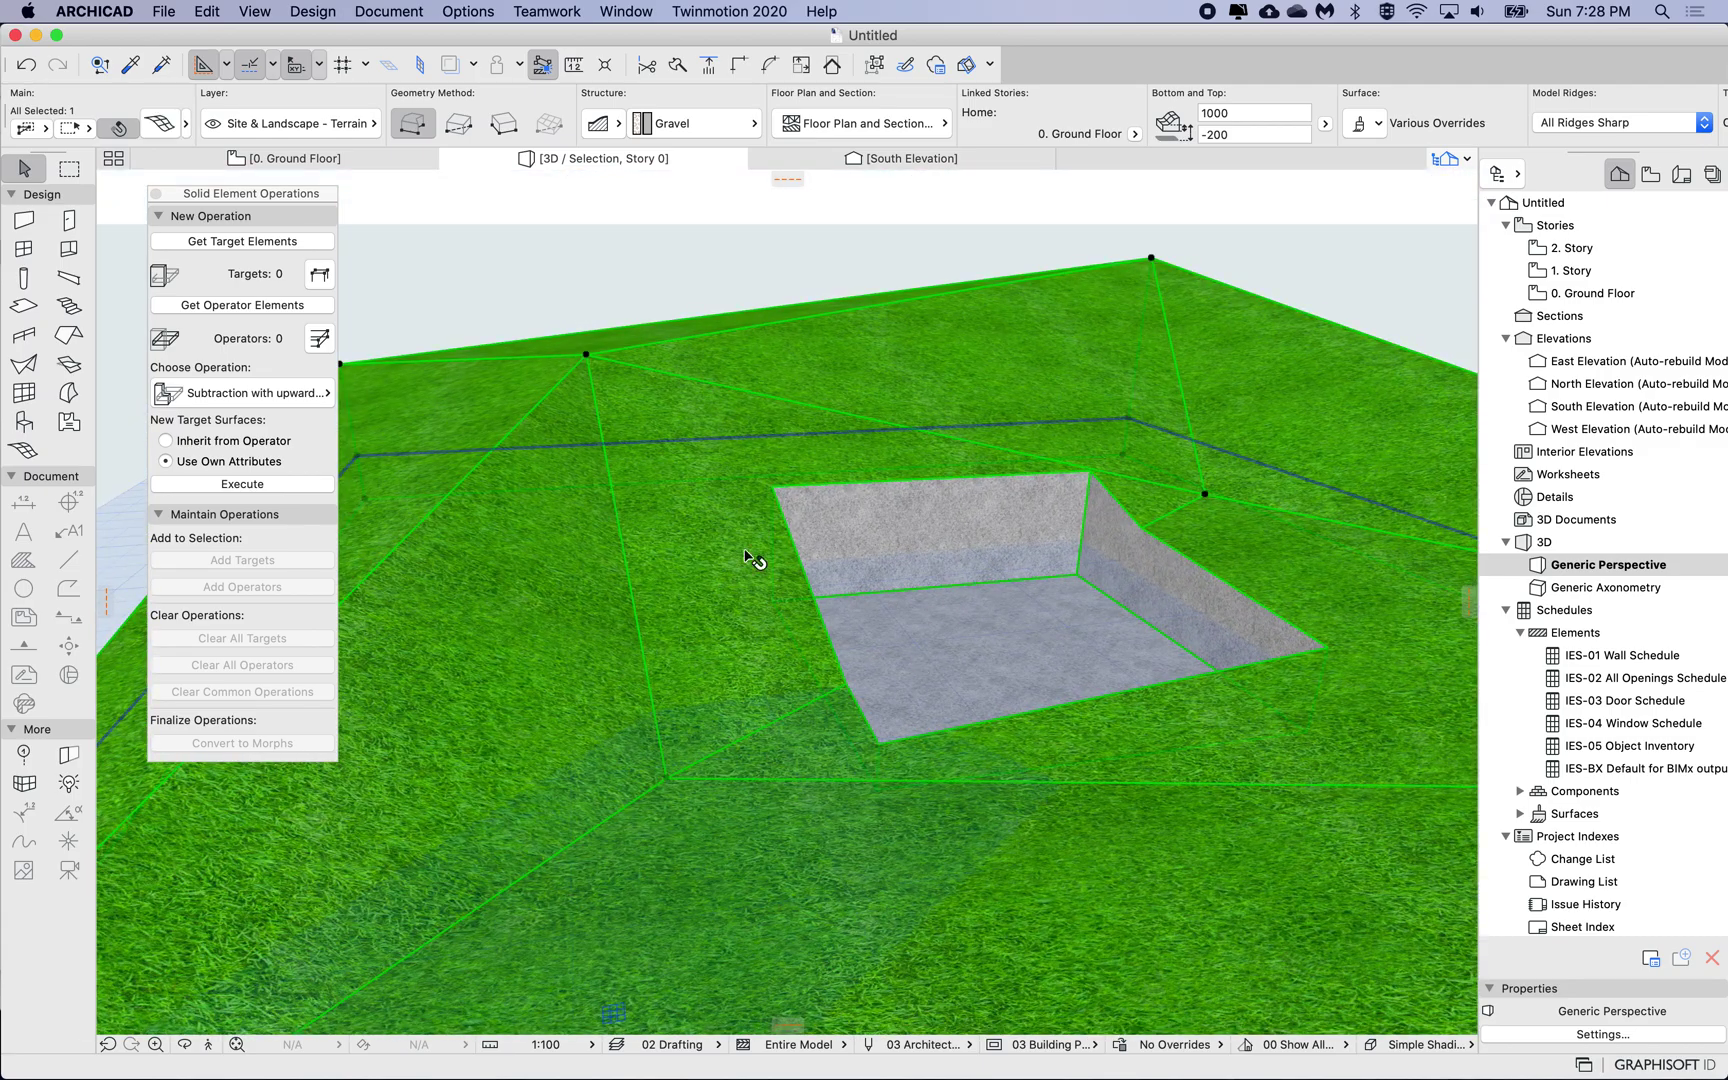
click(767, 246)
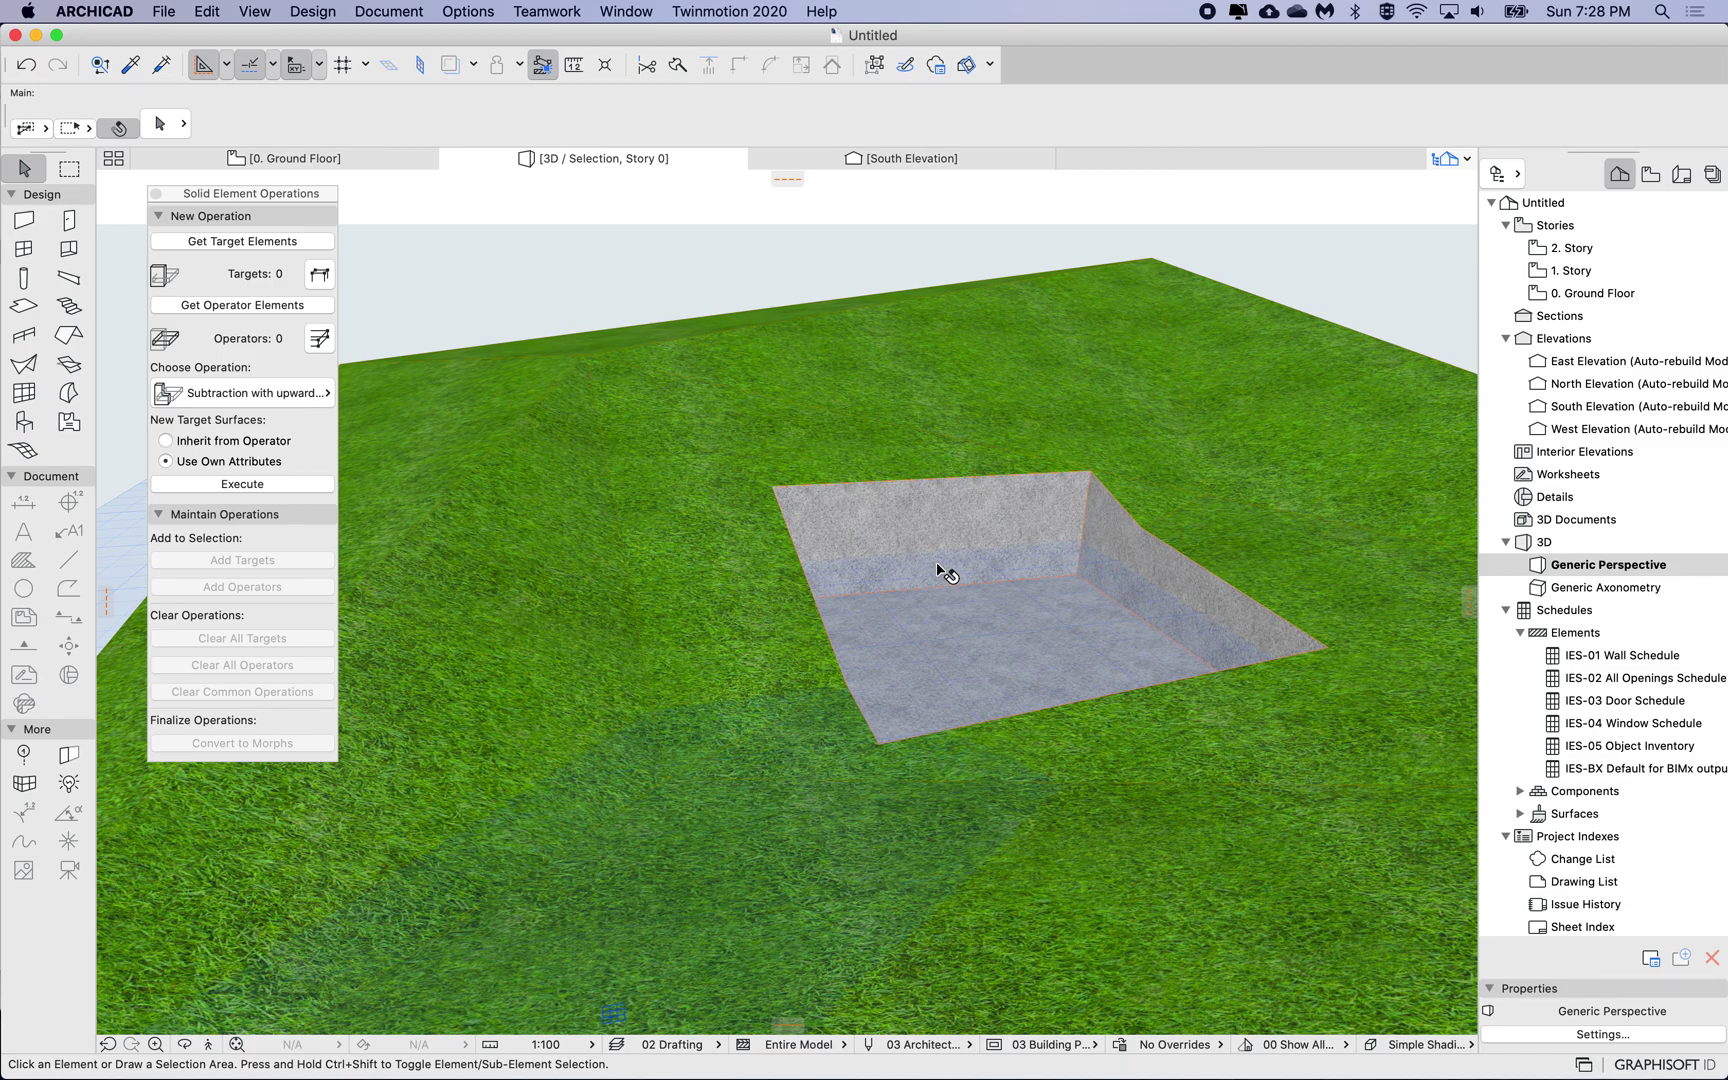
click(1079, 573)
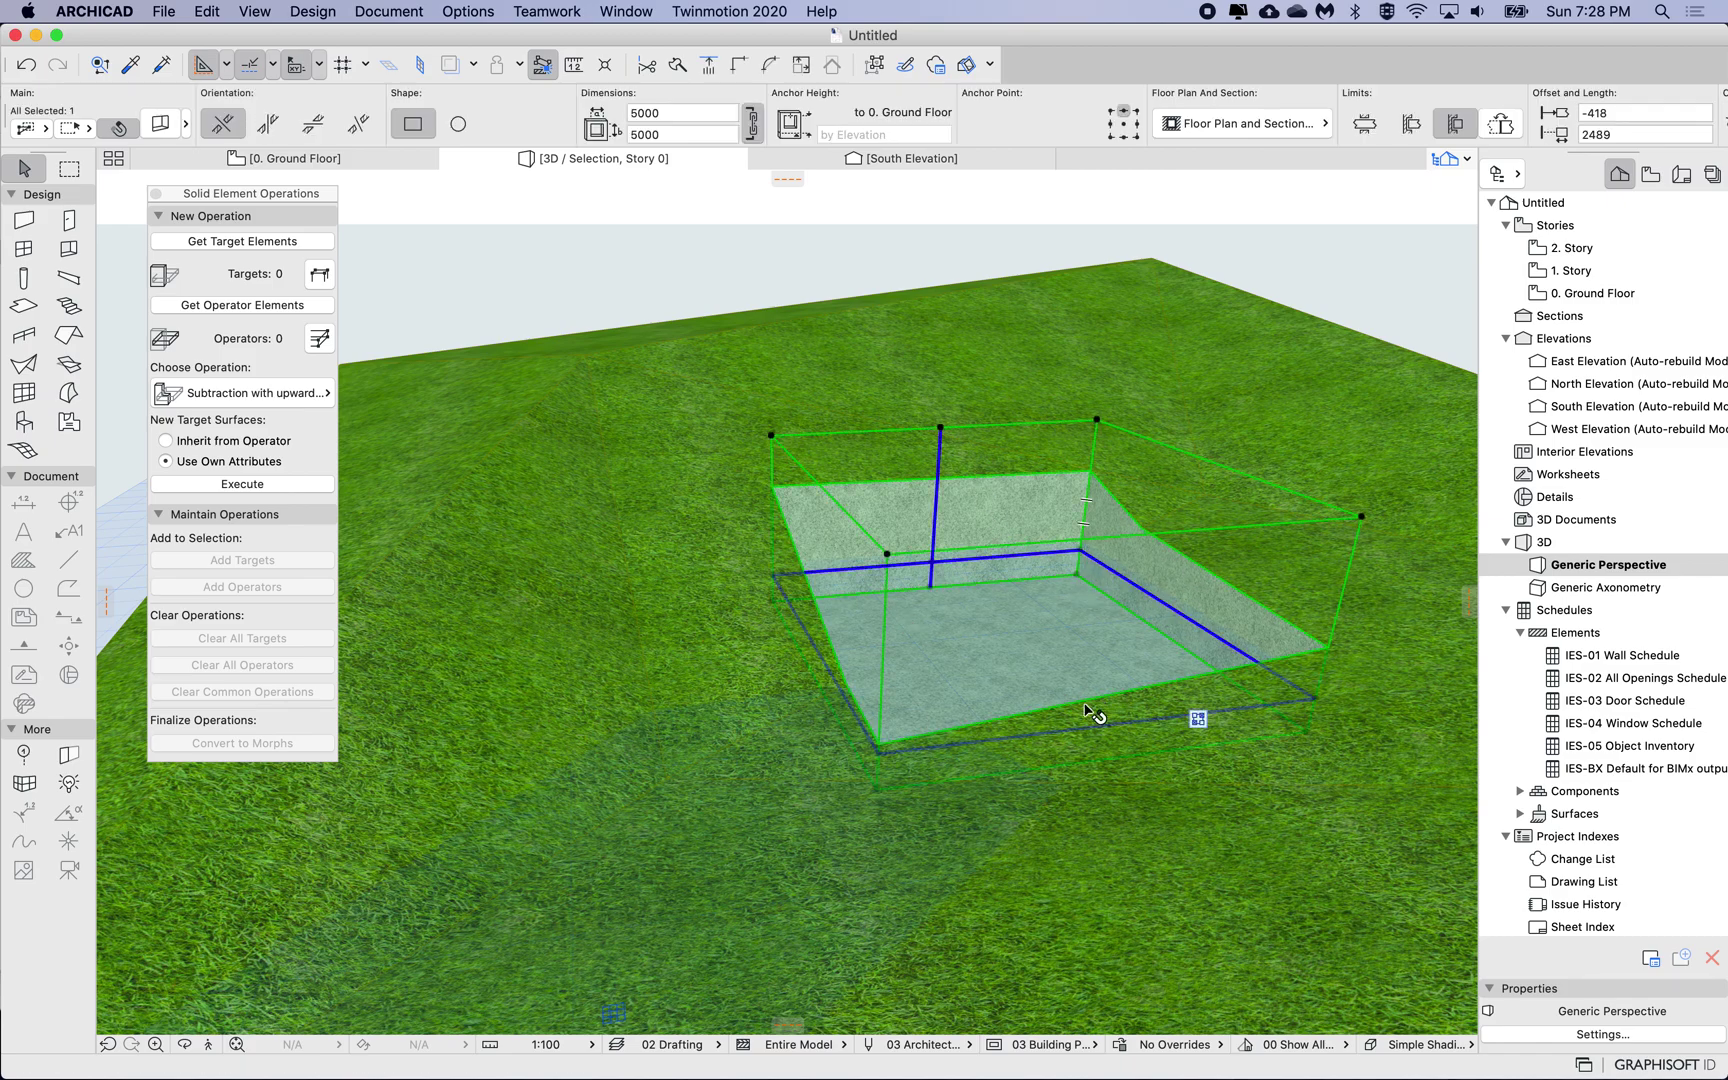
middle_drag(1090, 470, 991, 486)
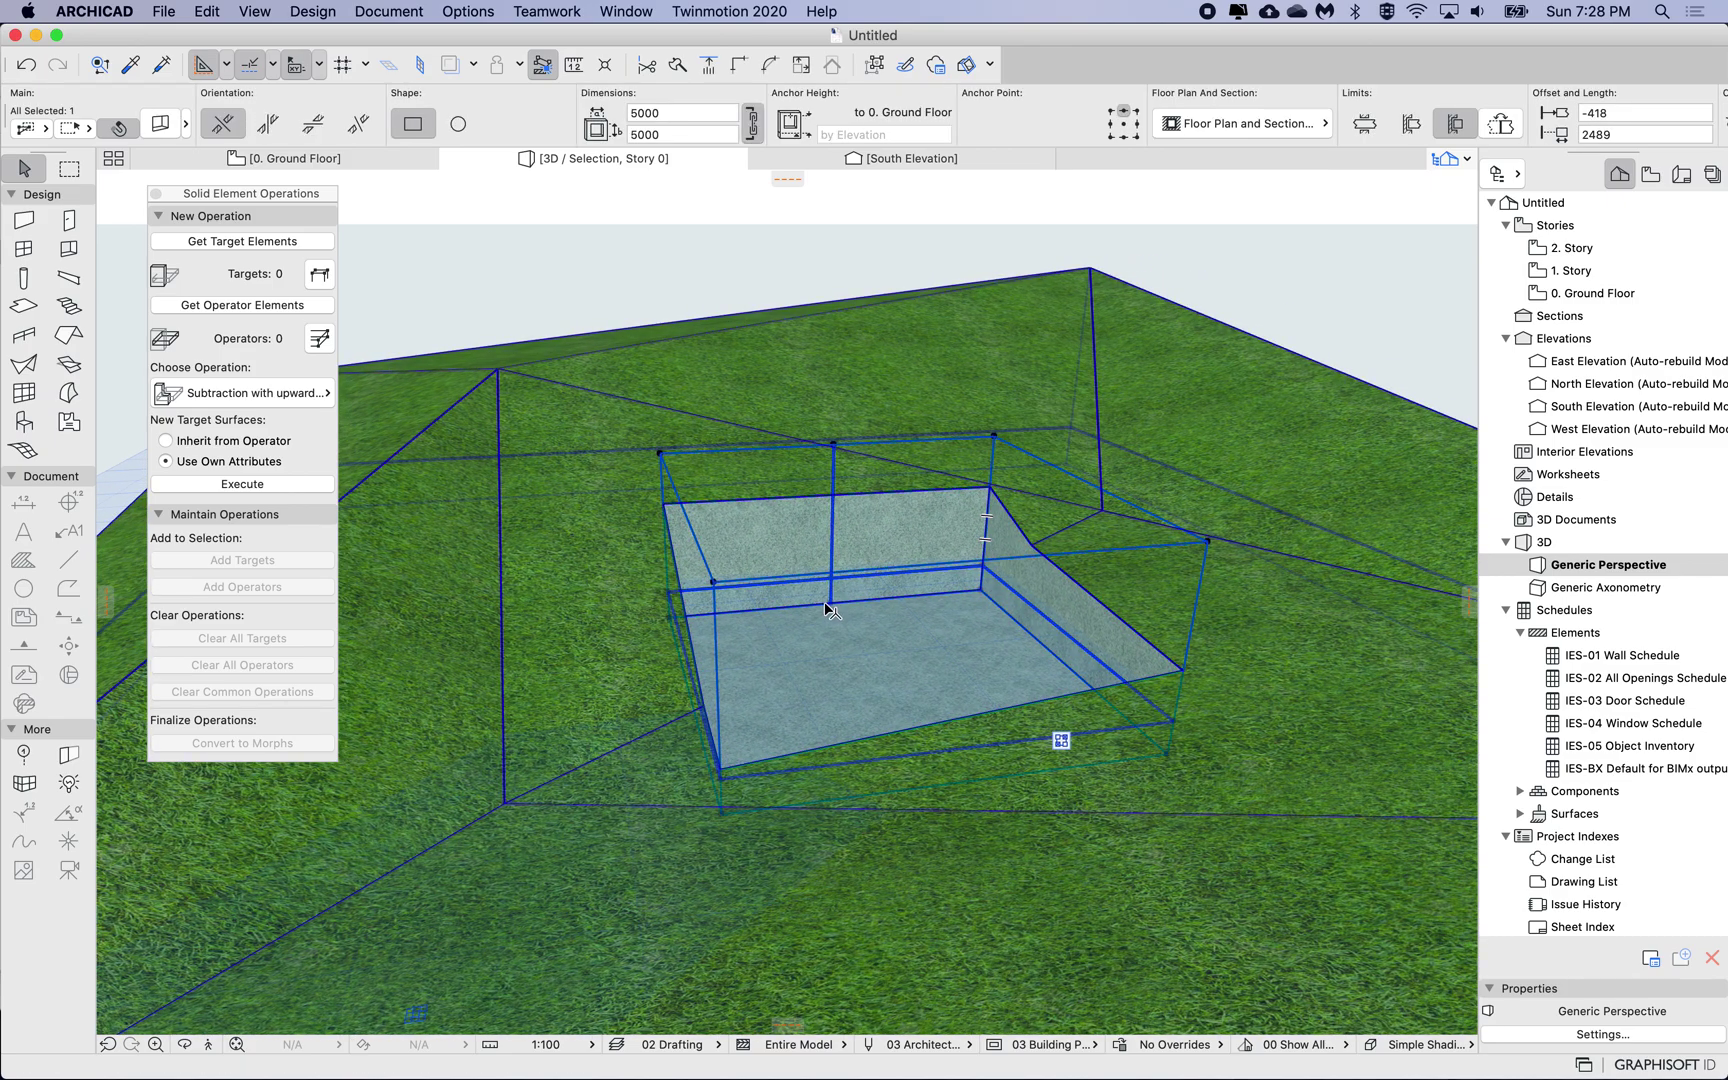
key(Escape)
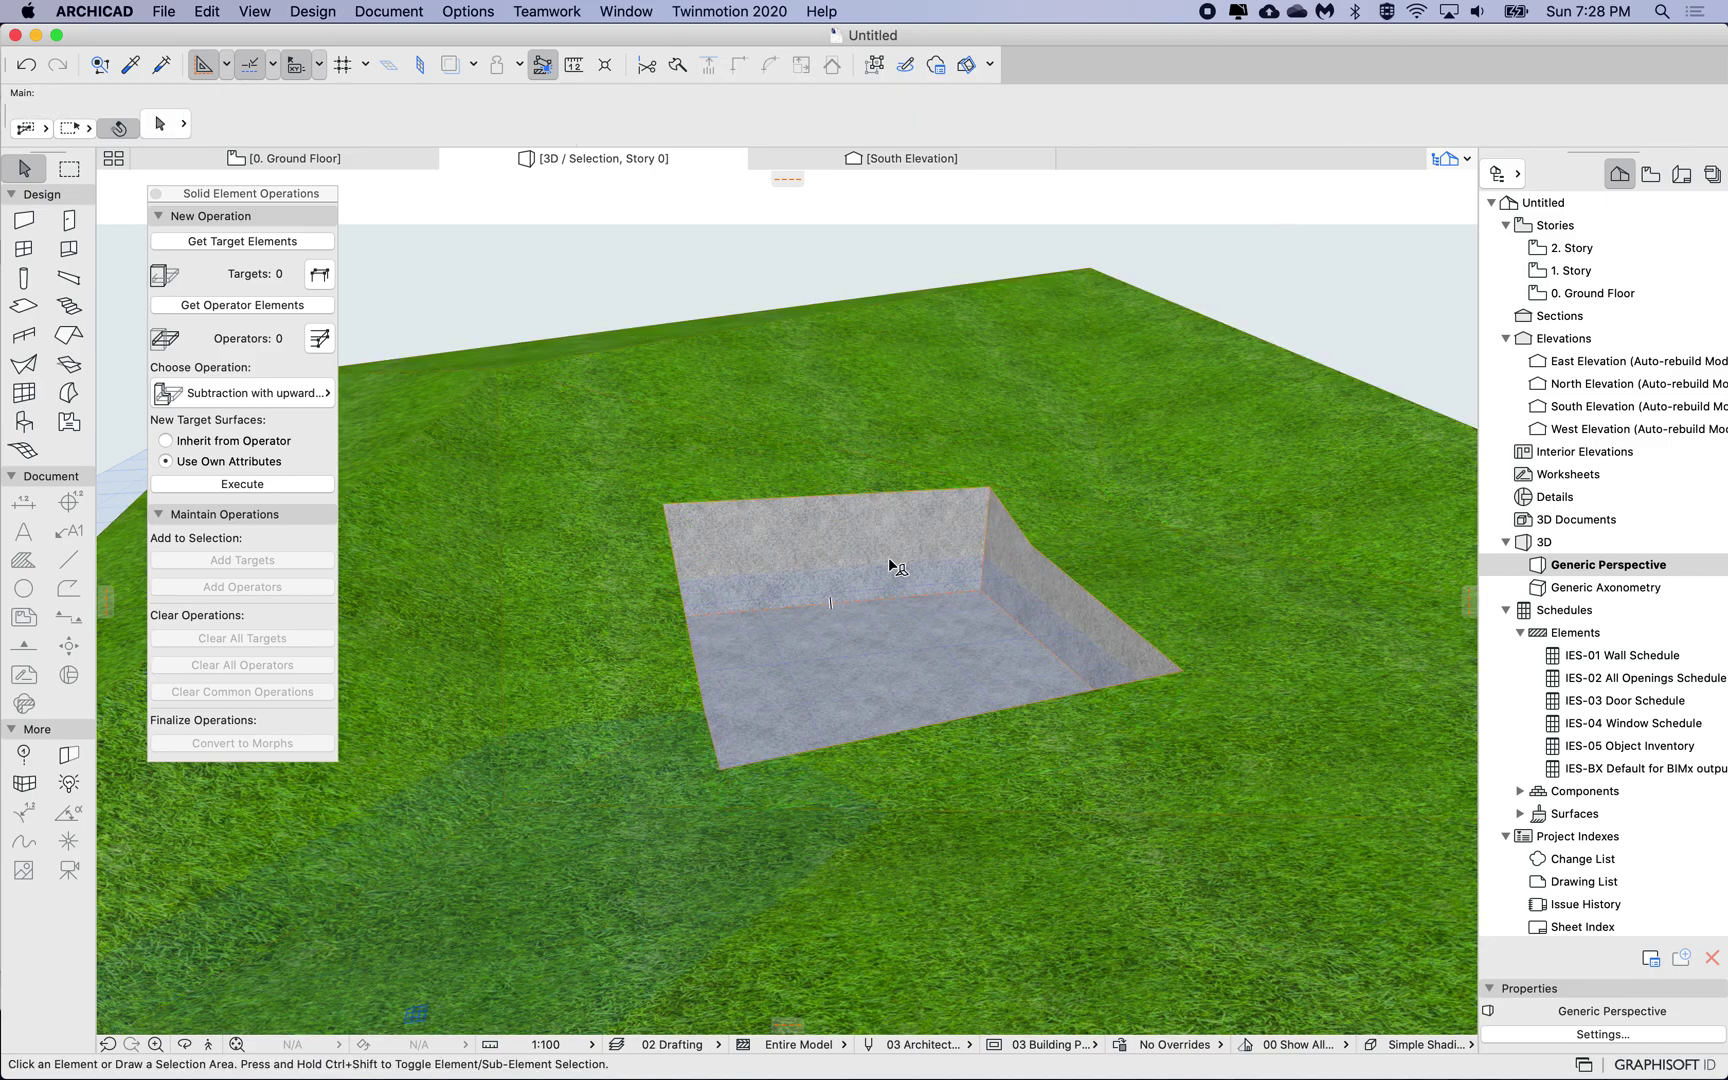
middle_drag(949, 551, 953, 536)
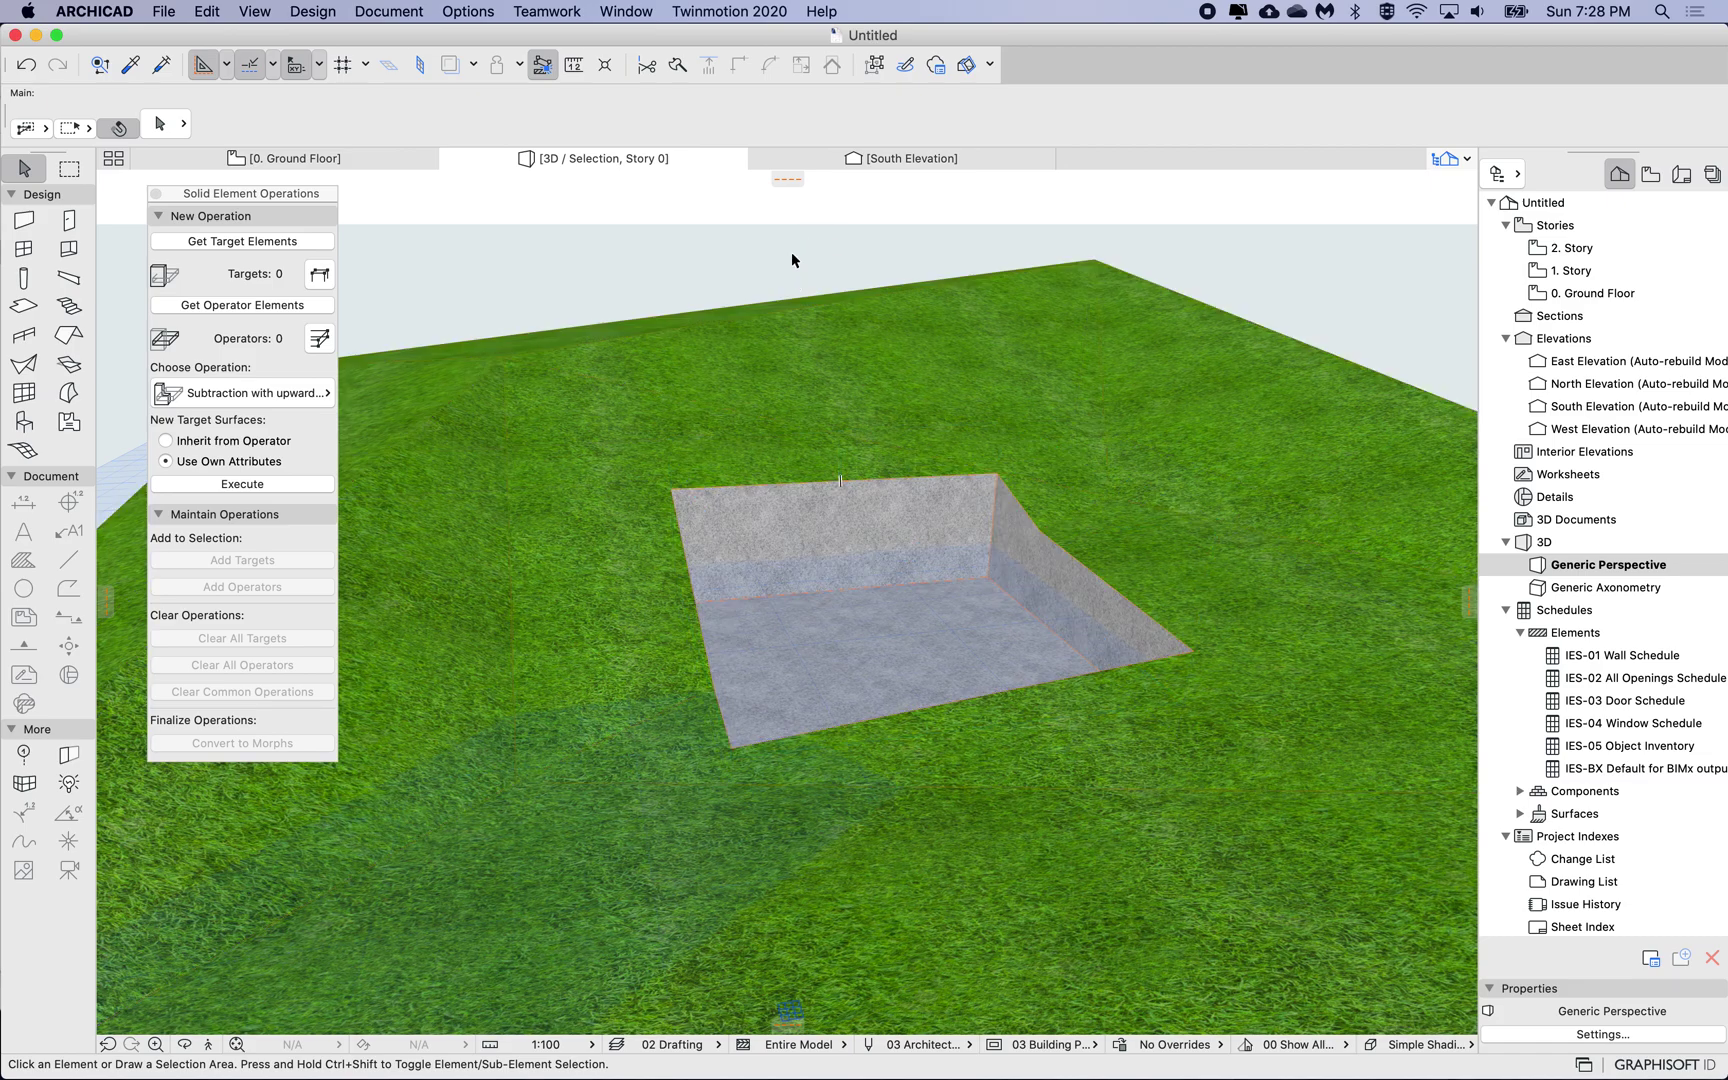